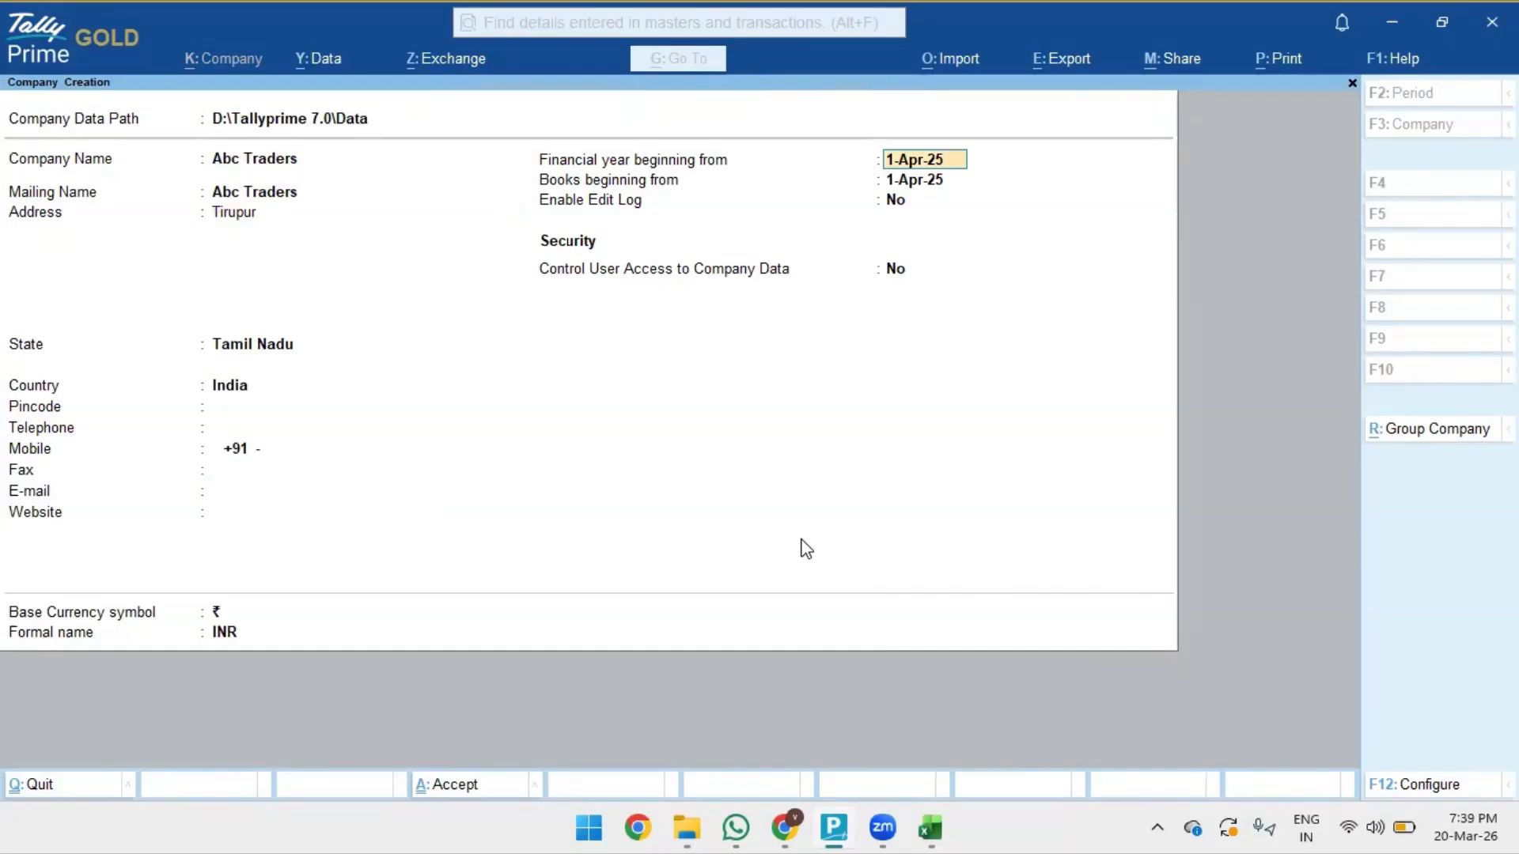
- Enter 1.4.26 as the financial year start and accept books beginning 1-Apr-26
{"action": "type", "text": "1.4.26"}
{"action": "key", "text": "Return"}
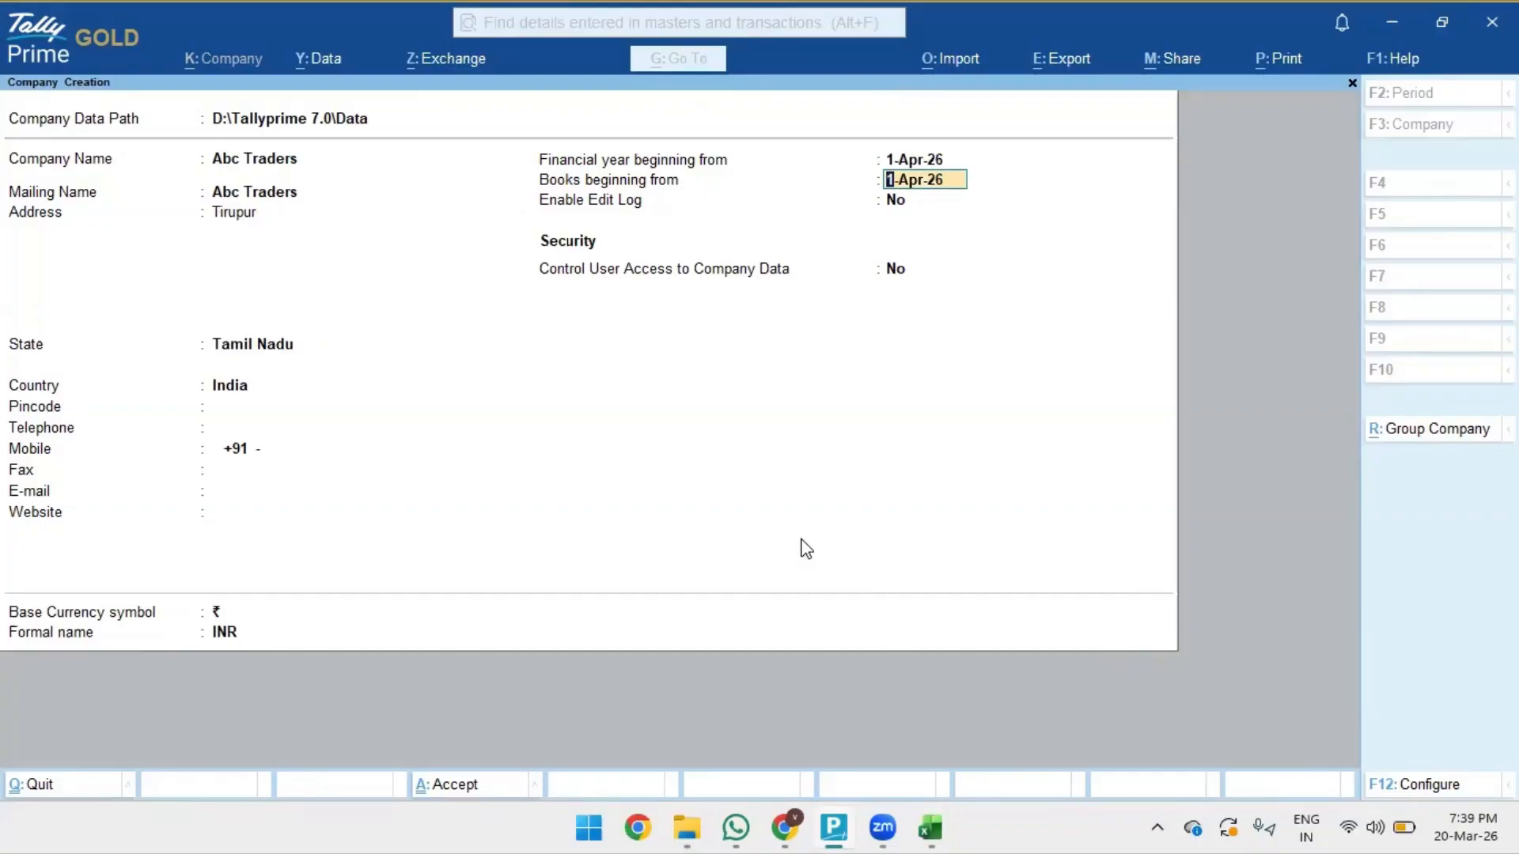
{"action": "key", "text": "Return"}
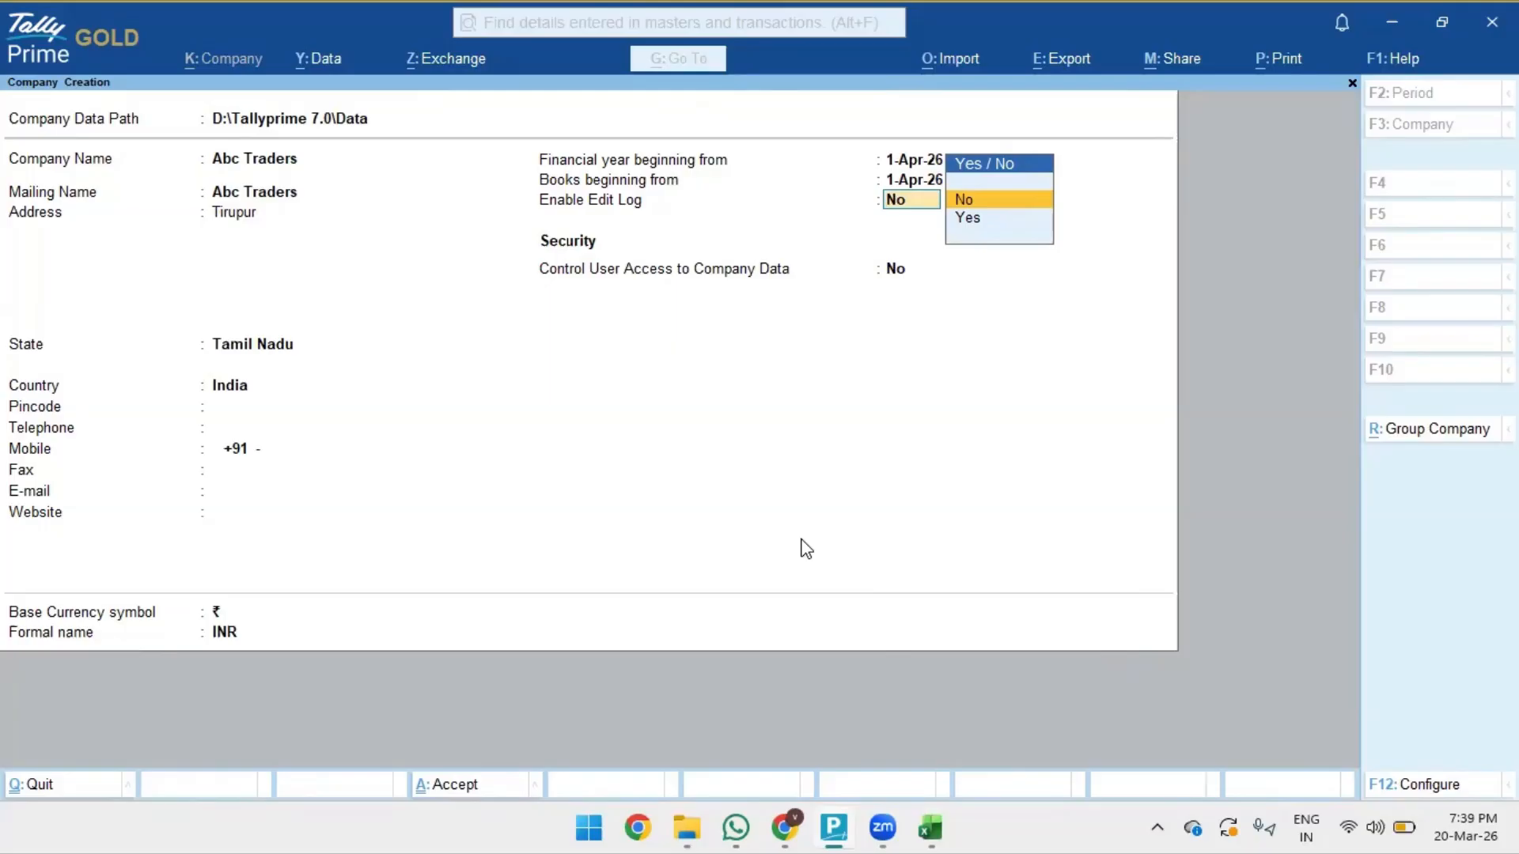
- Set Edit Log and User Access Control to No, then save Abc Traders
{"action": "key", "text": "Return"}
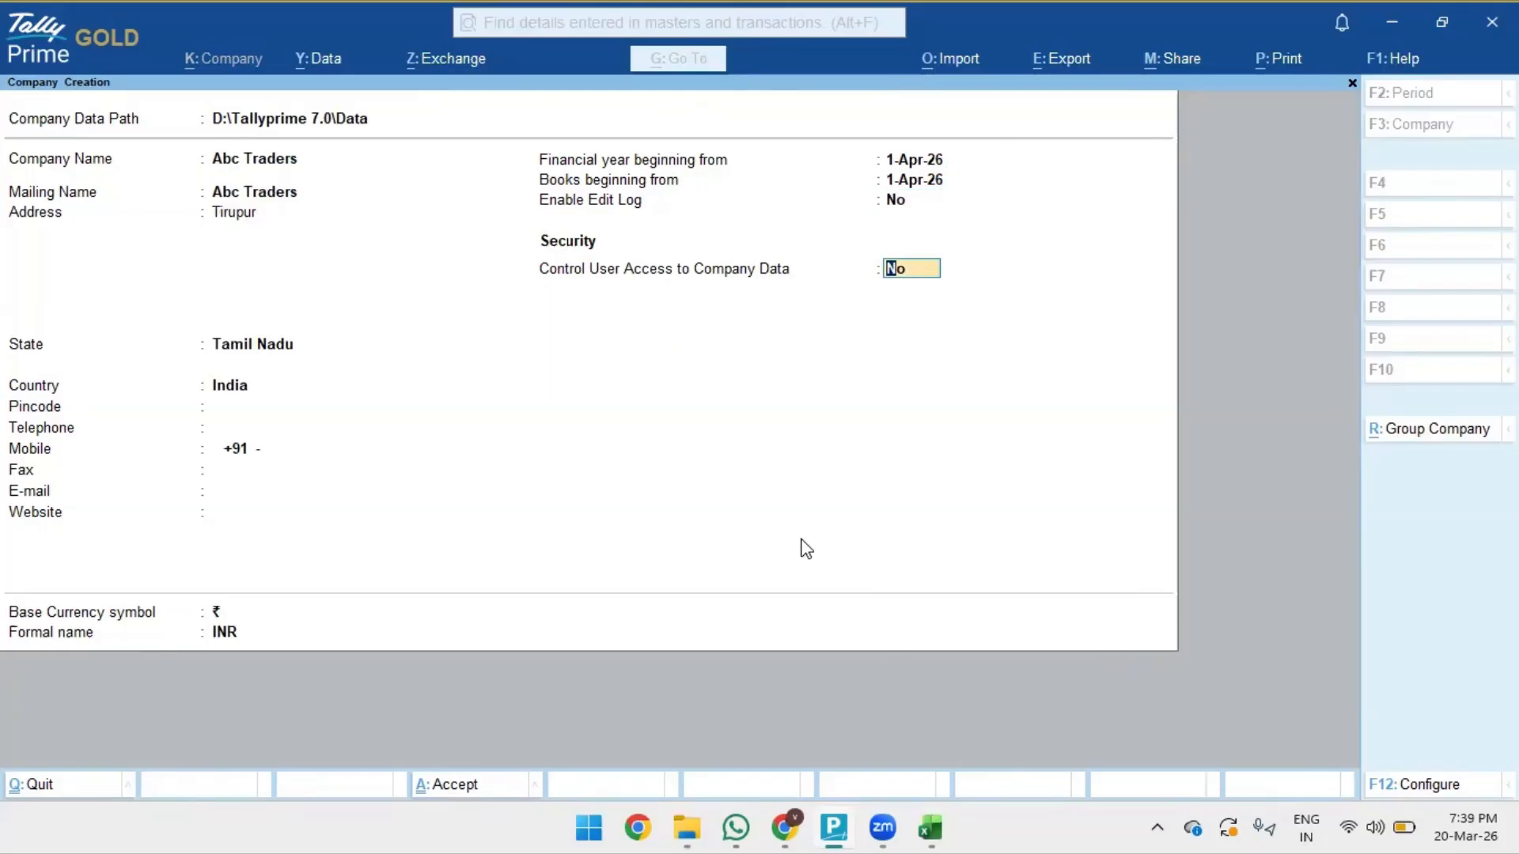
{"action": "type", "text": "y"}
{"action": "key", "text": "BackSpace"}
{"action": "type", "text": "n"}
{"action": "key", "text": "Return"}
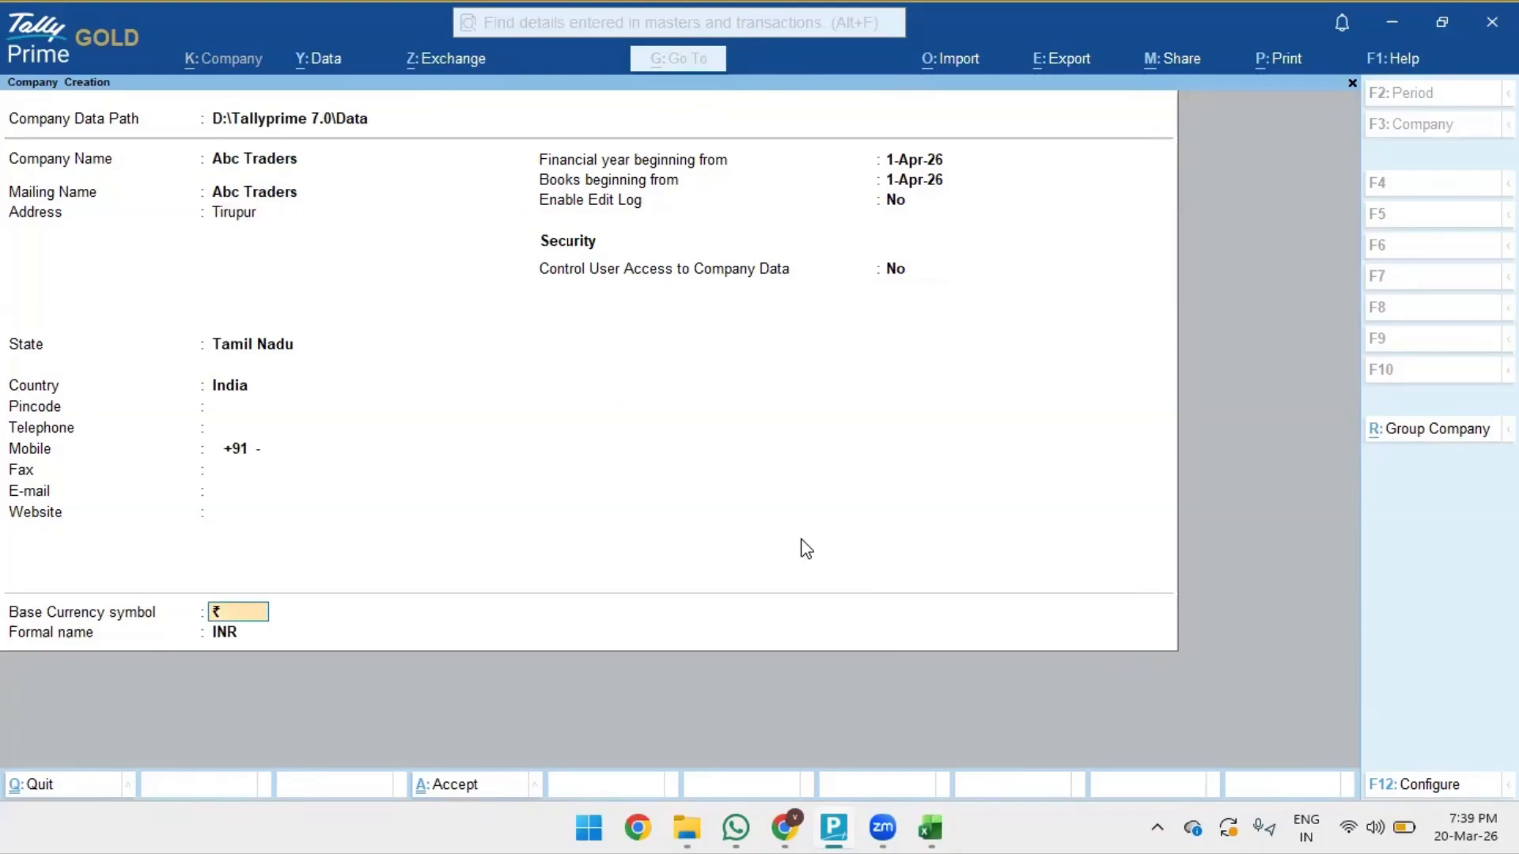
{"action": "key", "text": "Return"}
{"action": "key", "text": "Return"}
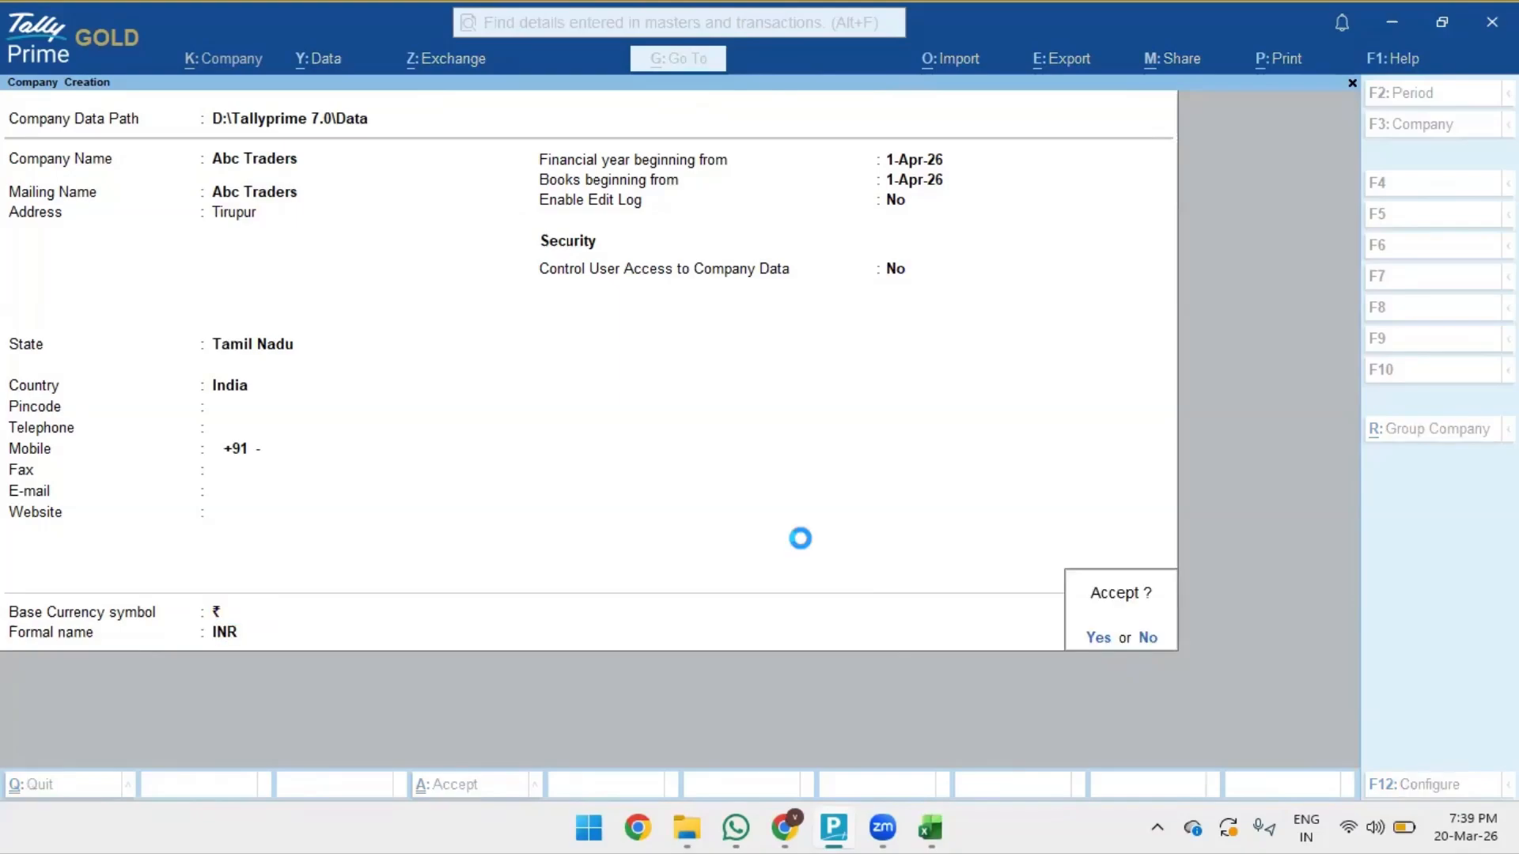
{"action": "key", "text": "Return"}
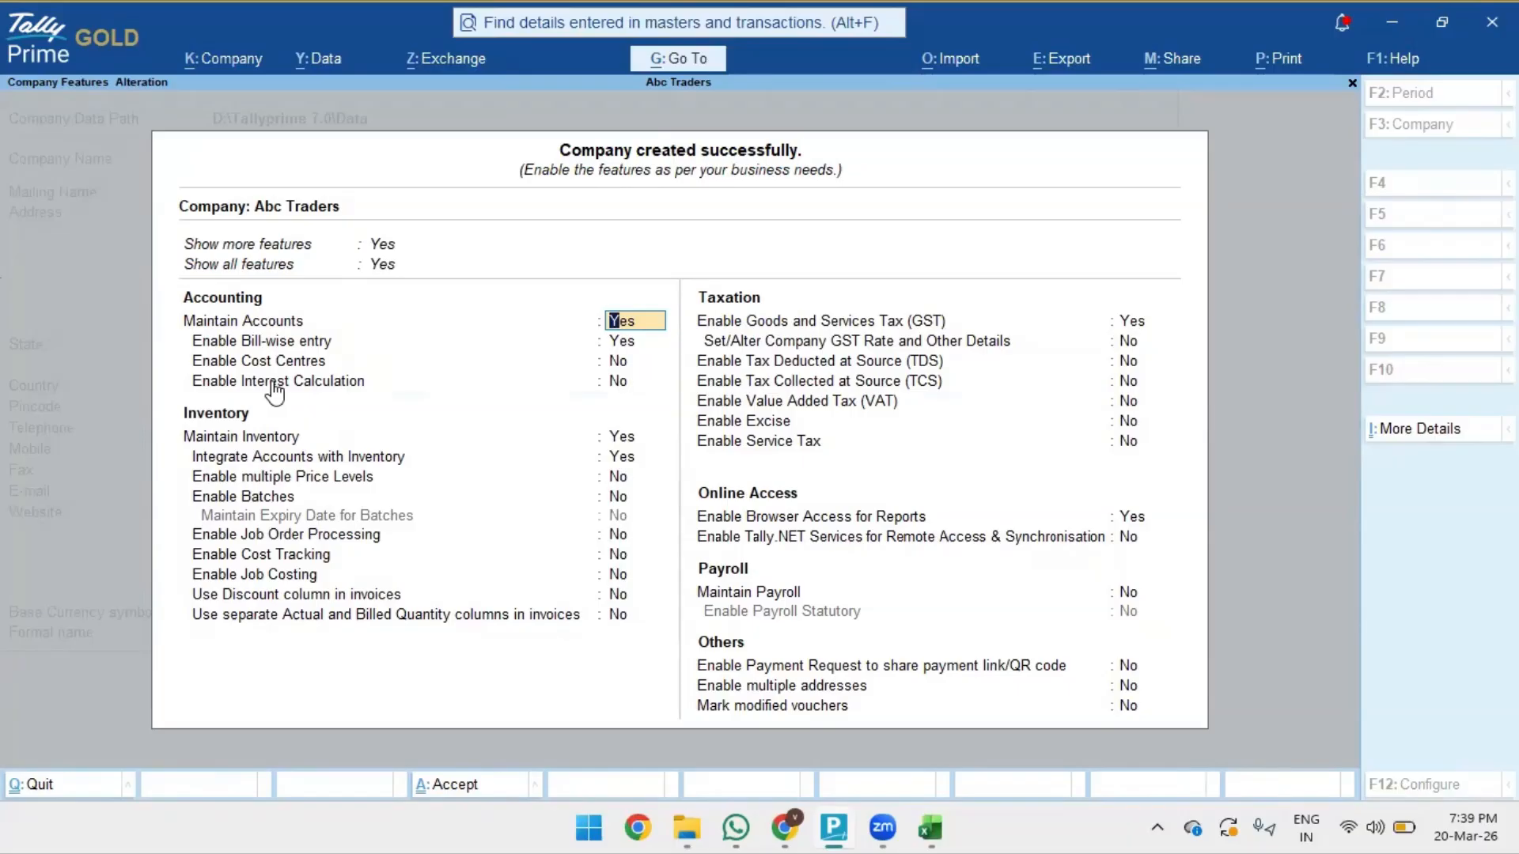
- Set Enable GST to Yes and keep Tamil Nadu with Regular registration type
{"action": "left_click", "coordinate": [1128, 324]}
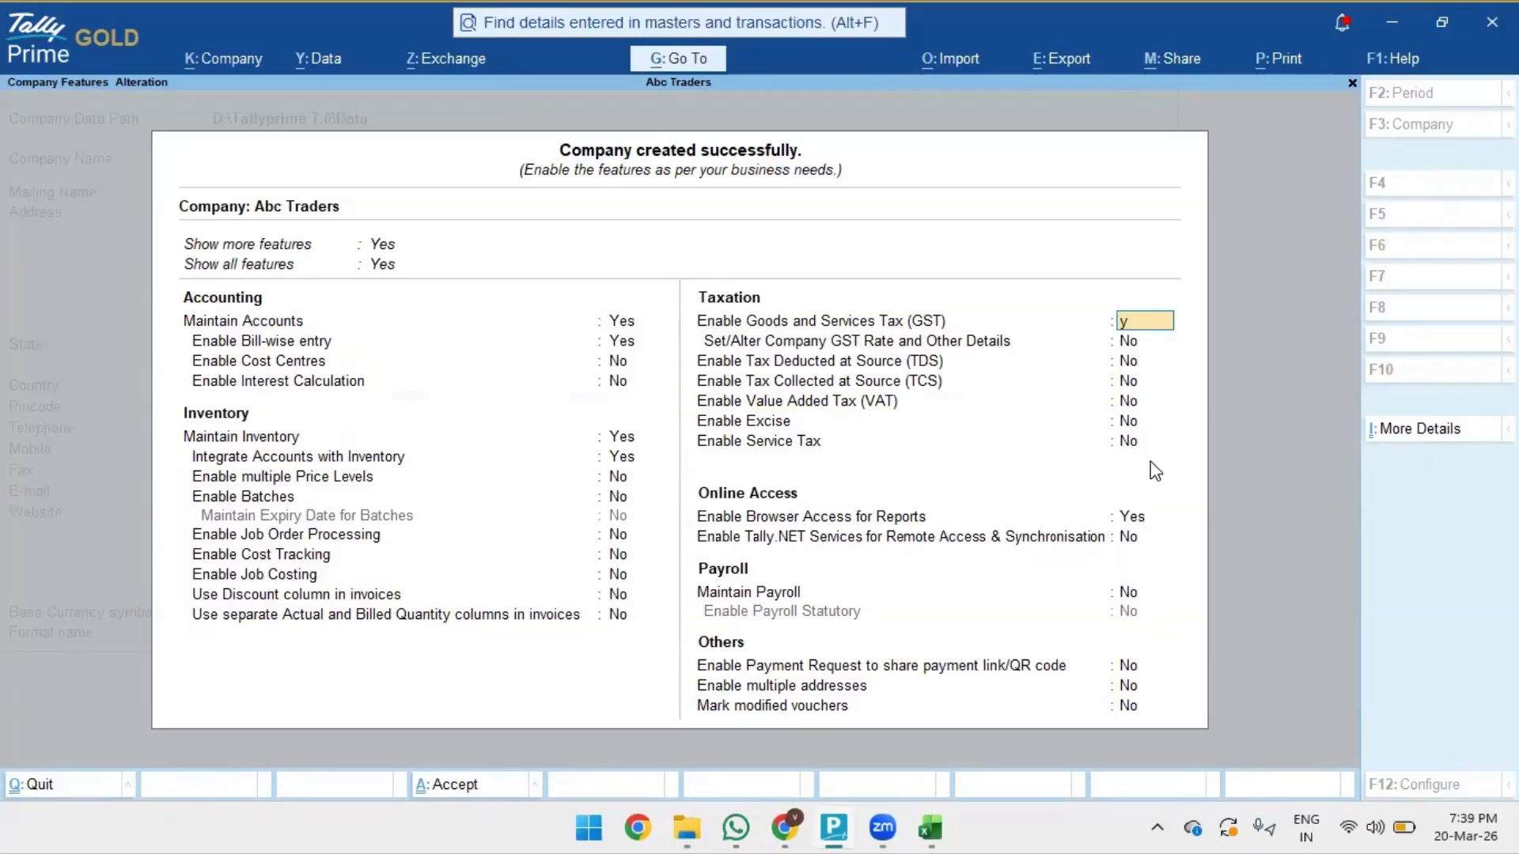
{"action": "key", "text": "Return"}
{"action": "key", "text": "Return"}
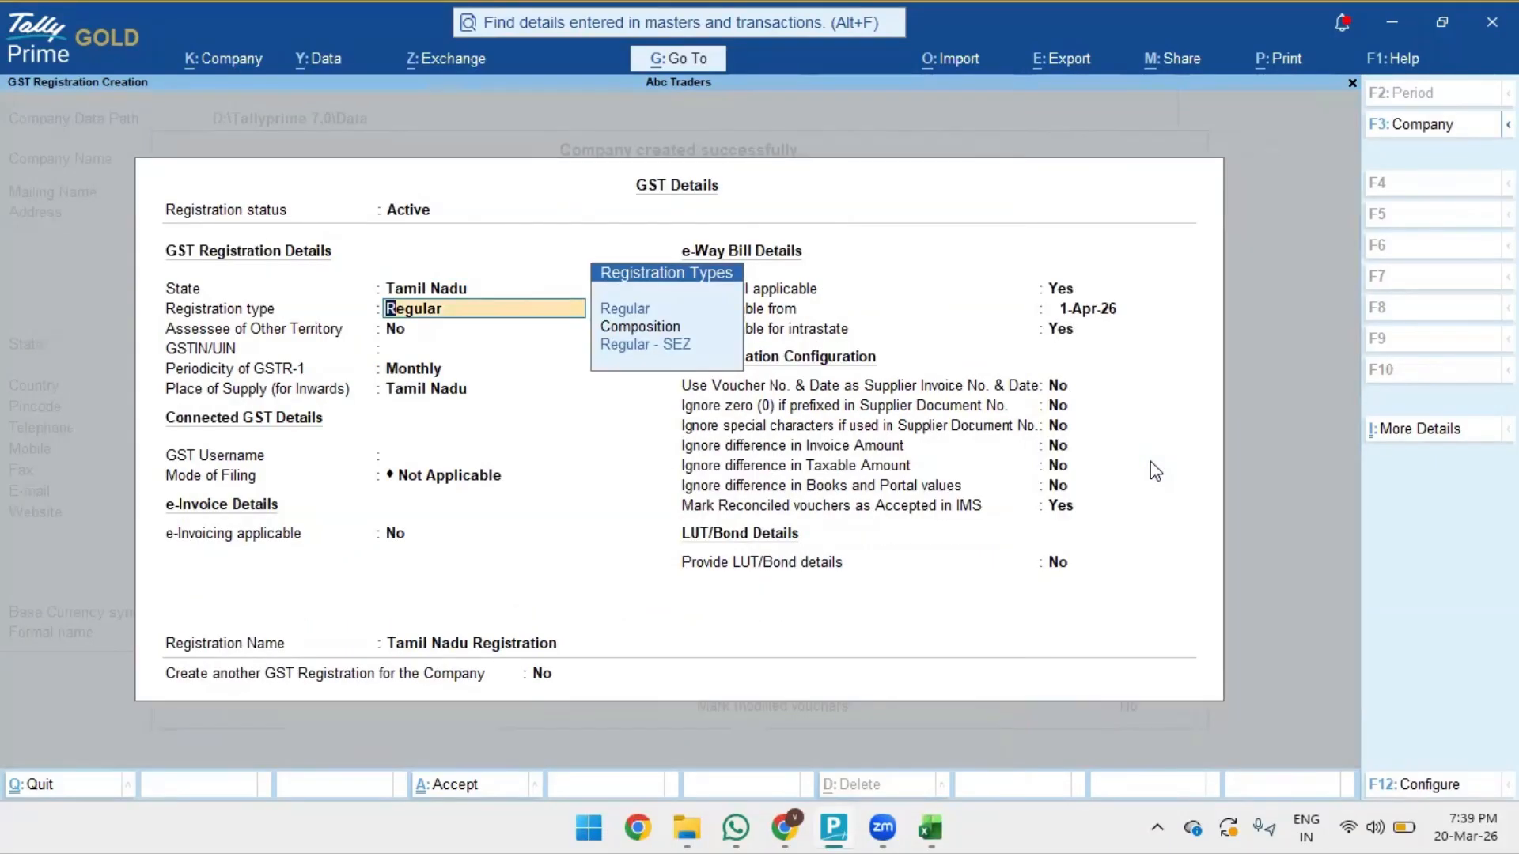
{"action": "key", "text": "Return"}
- Keep Regular registration and enter the company's GSTIN, correcting the mistyped digits
{"action": "key", "text": "BackSpace"}
{"action": "key", "text": "Return"}
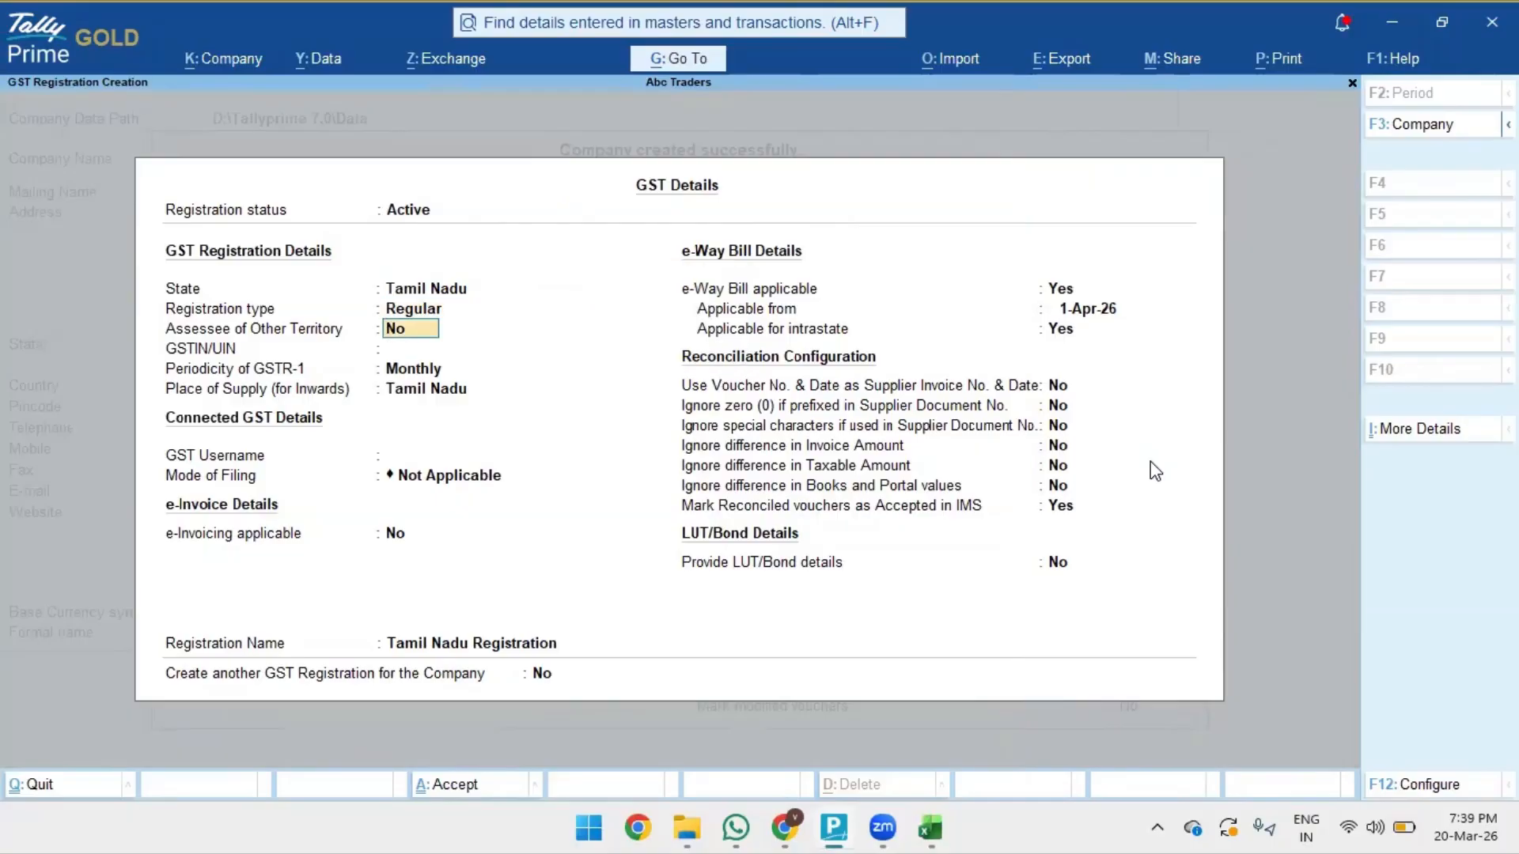
{"action": "key", "text": "Return"}
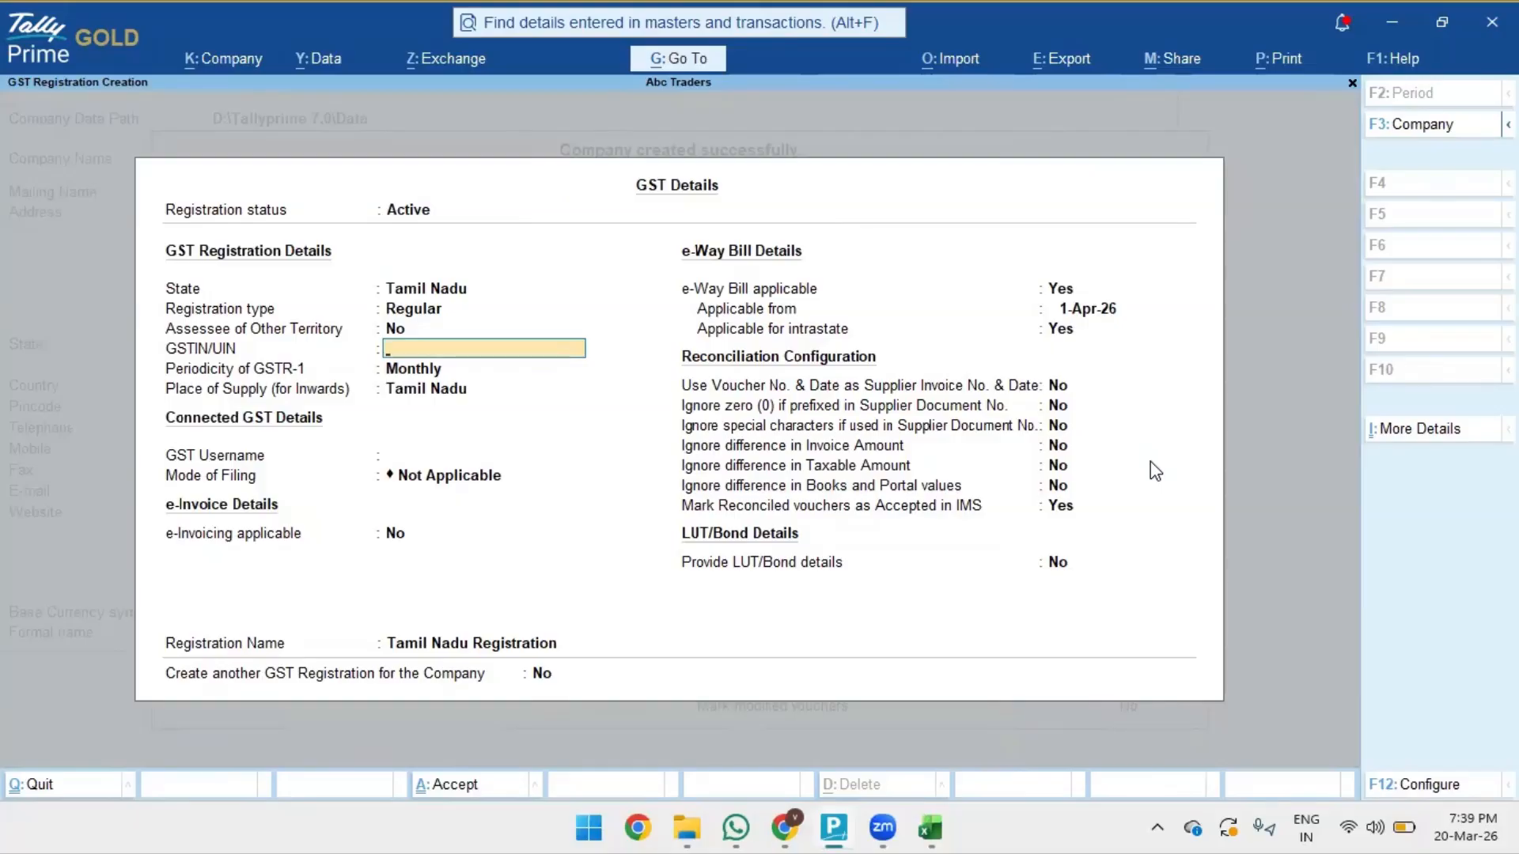
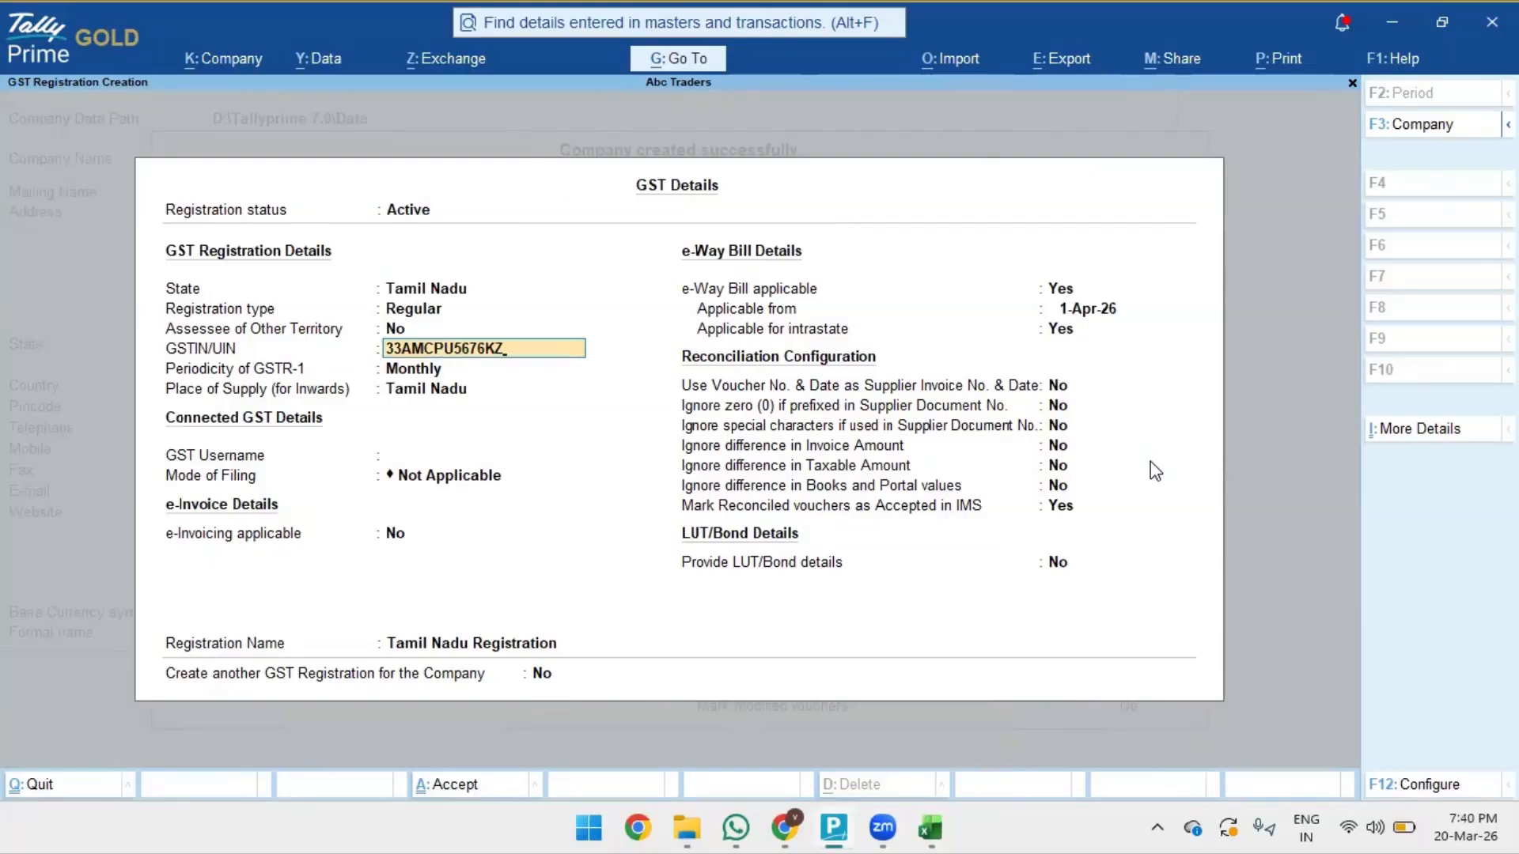
{"action": "key", "text": "Return"}
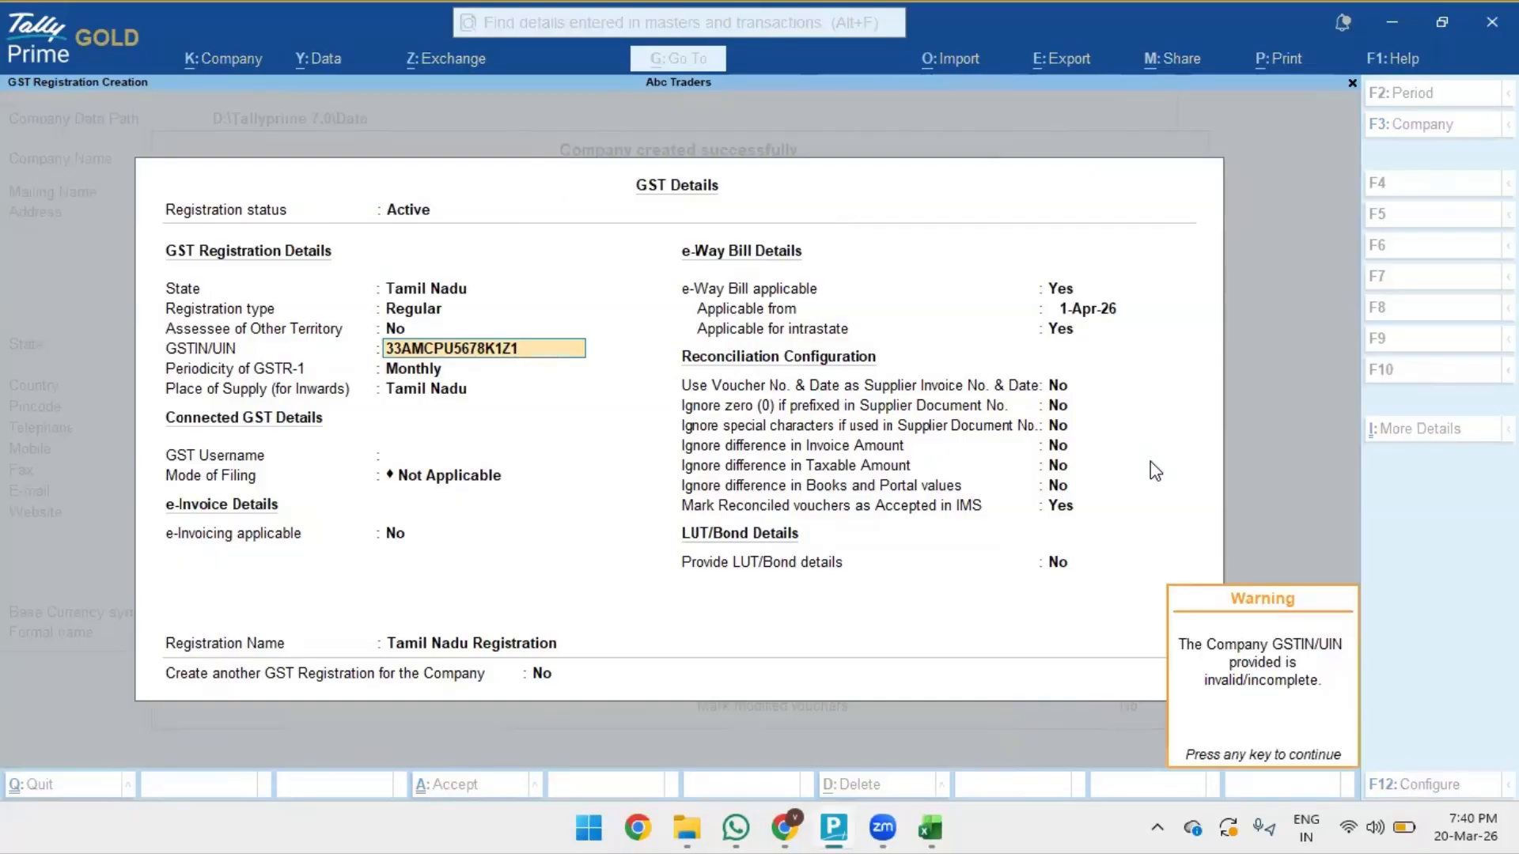
- Dismiss the GSTIN warning, keep Monthly GSTR-1 and Tamil Nadu supply, and accept the GST details
{"action": "key", "text": "Return"}
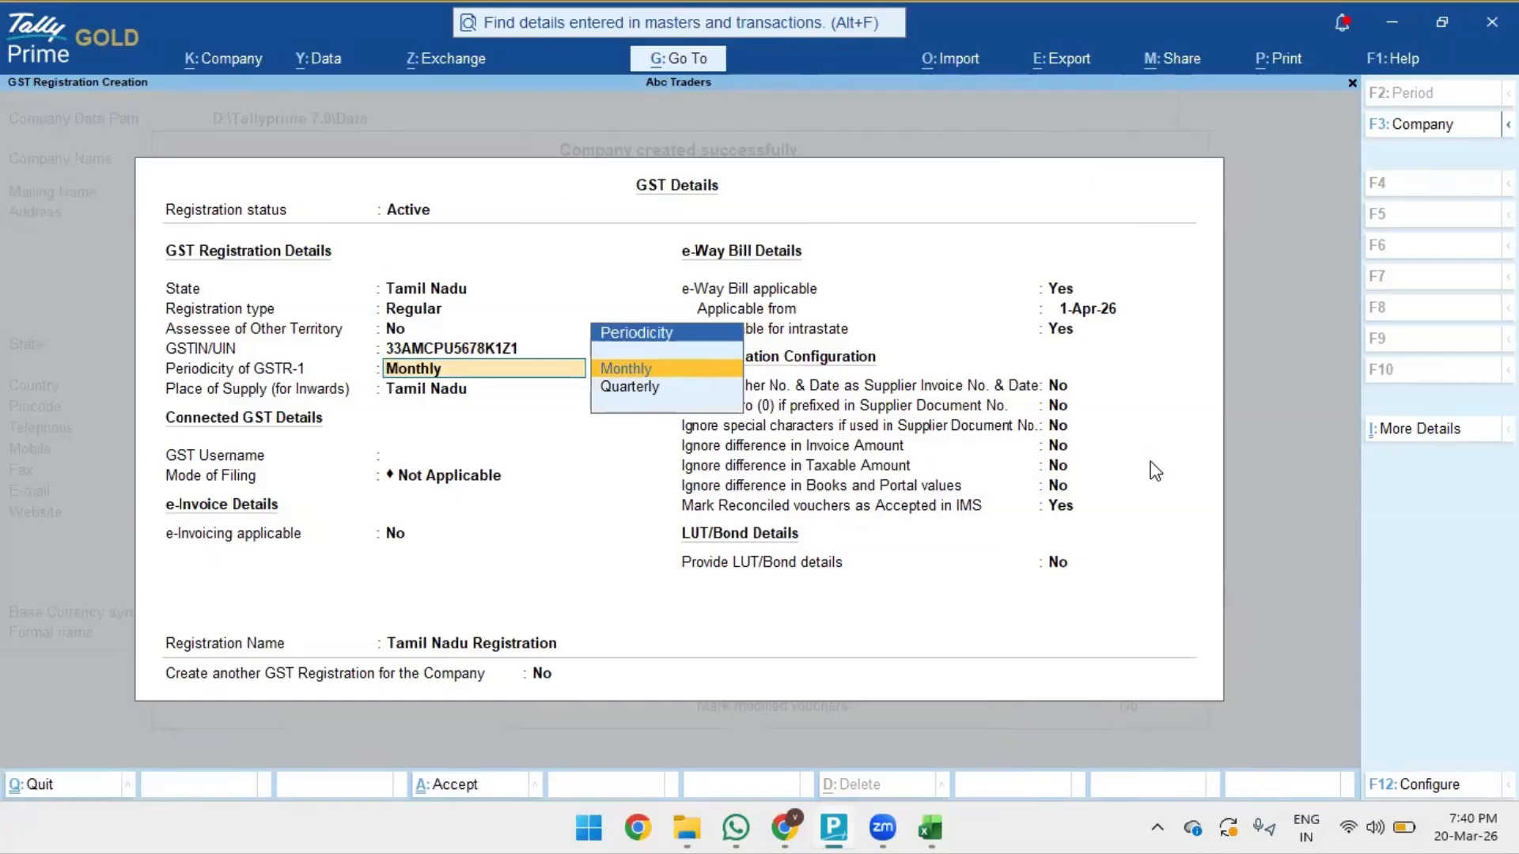
{"action": "key", "text": "Return"}
{"action": "key", "text": "Return"}
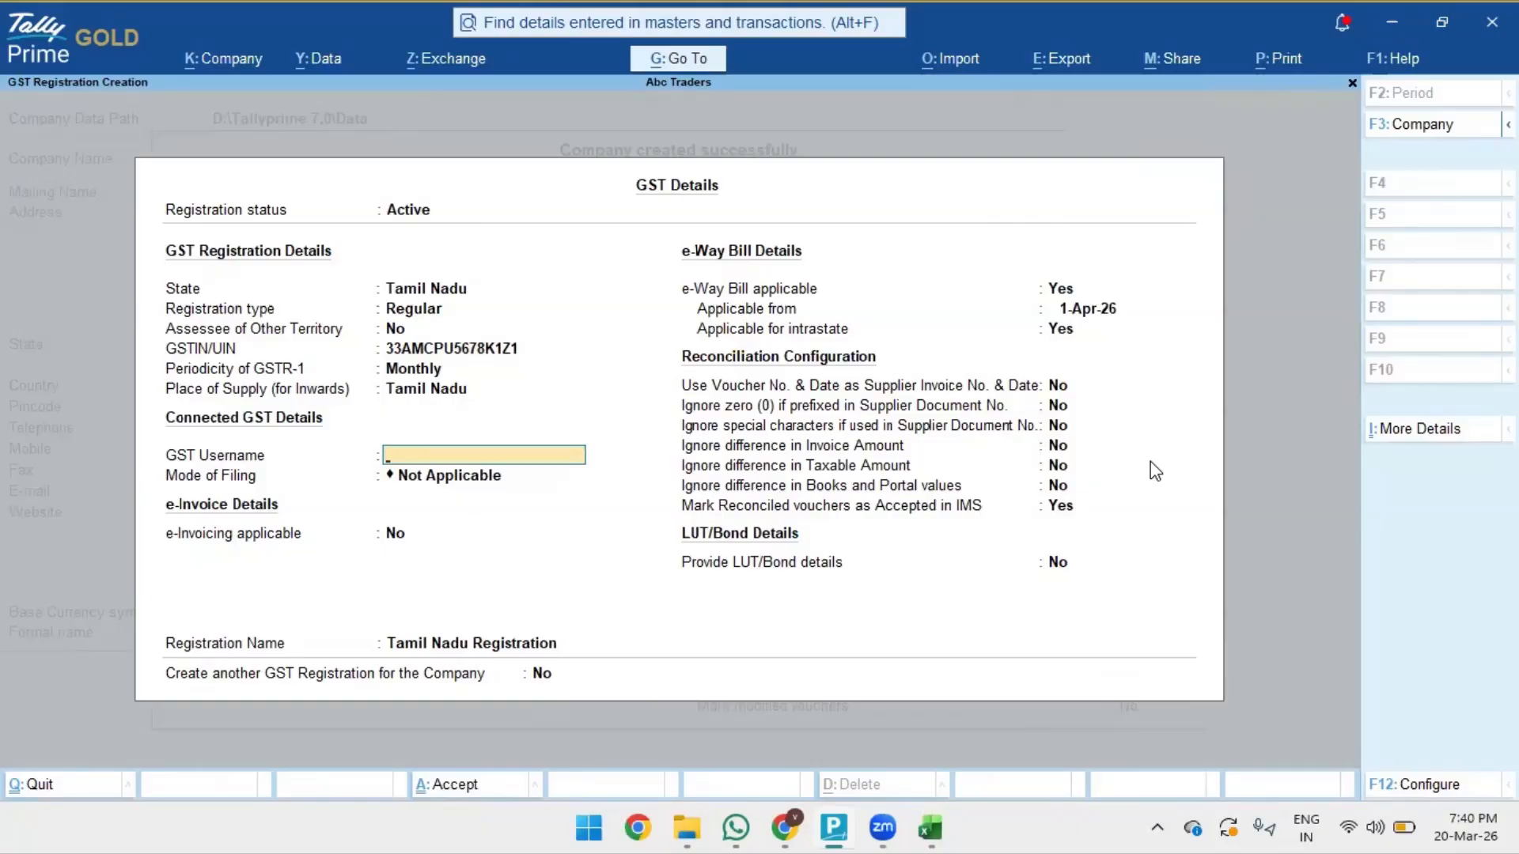
{"action": "key", "text": "BackSpace"}
{"action": "key", "text": "BackSpace"}
{"action": "key", "text": "Return"}
{"action": "key", "text": "Return"}
{"action": "key", "text": "Return"}
{"action": "key", "text": "Return"}
{"action": "key", "text": "Return"}
{"action": "key", "text": "Return"}
{"action": "key", "text": "Return"}
{"action": "key", "text": "Return"}
{"action": "key", "text": "Return"}
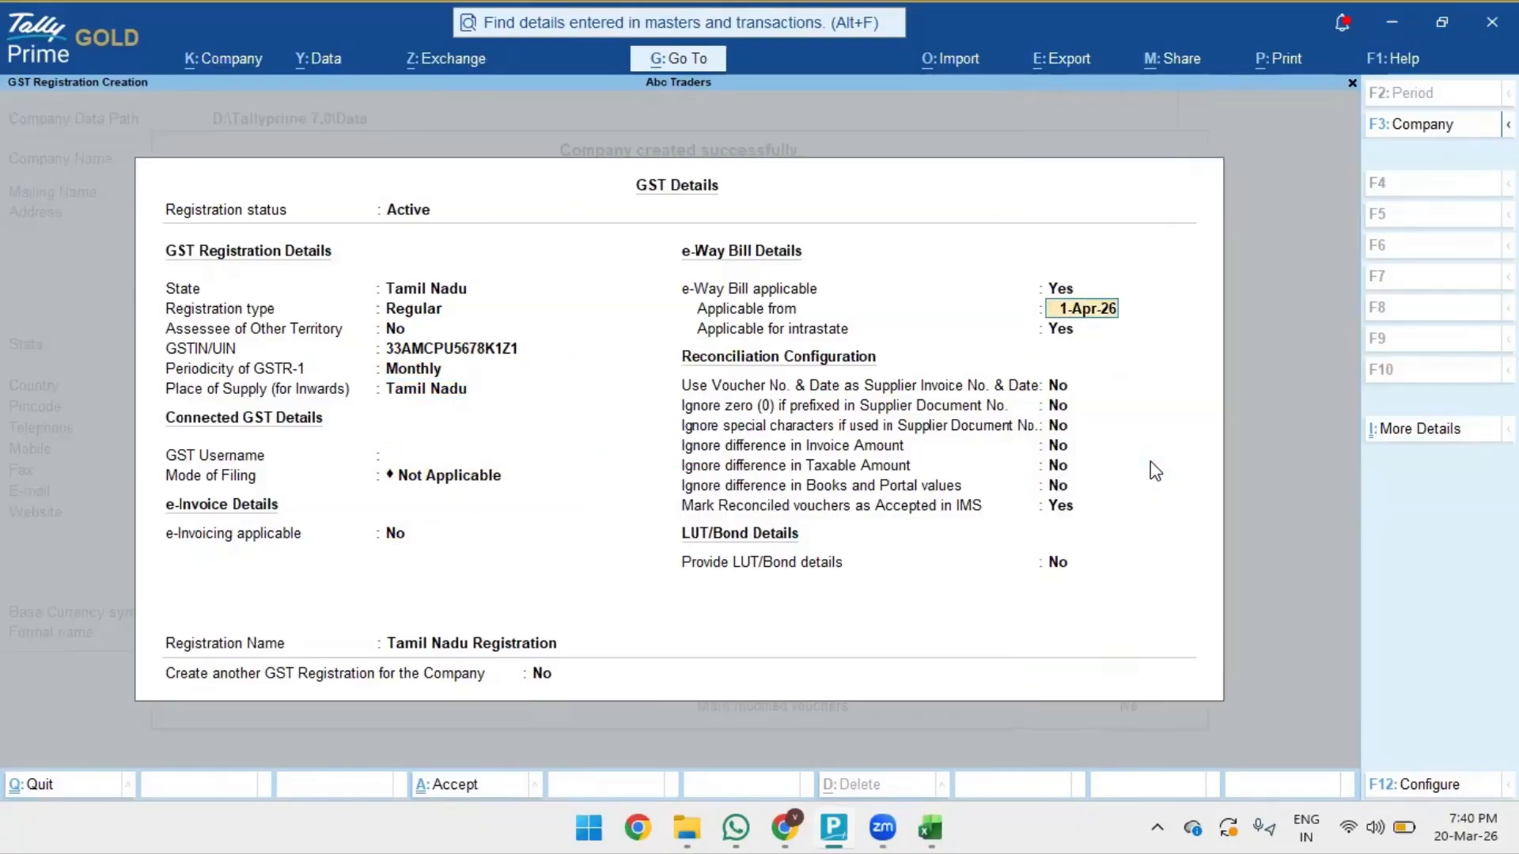
{"action": "key", "text": "Return"}
{"action": "key", "text": "Return"}
{"action": "key", "text": "ctrl+a"}
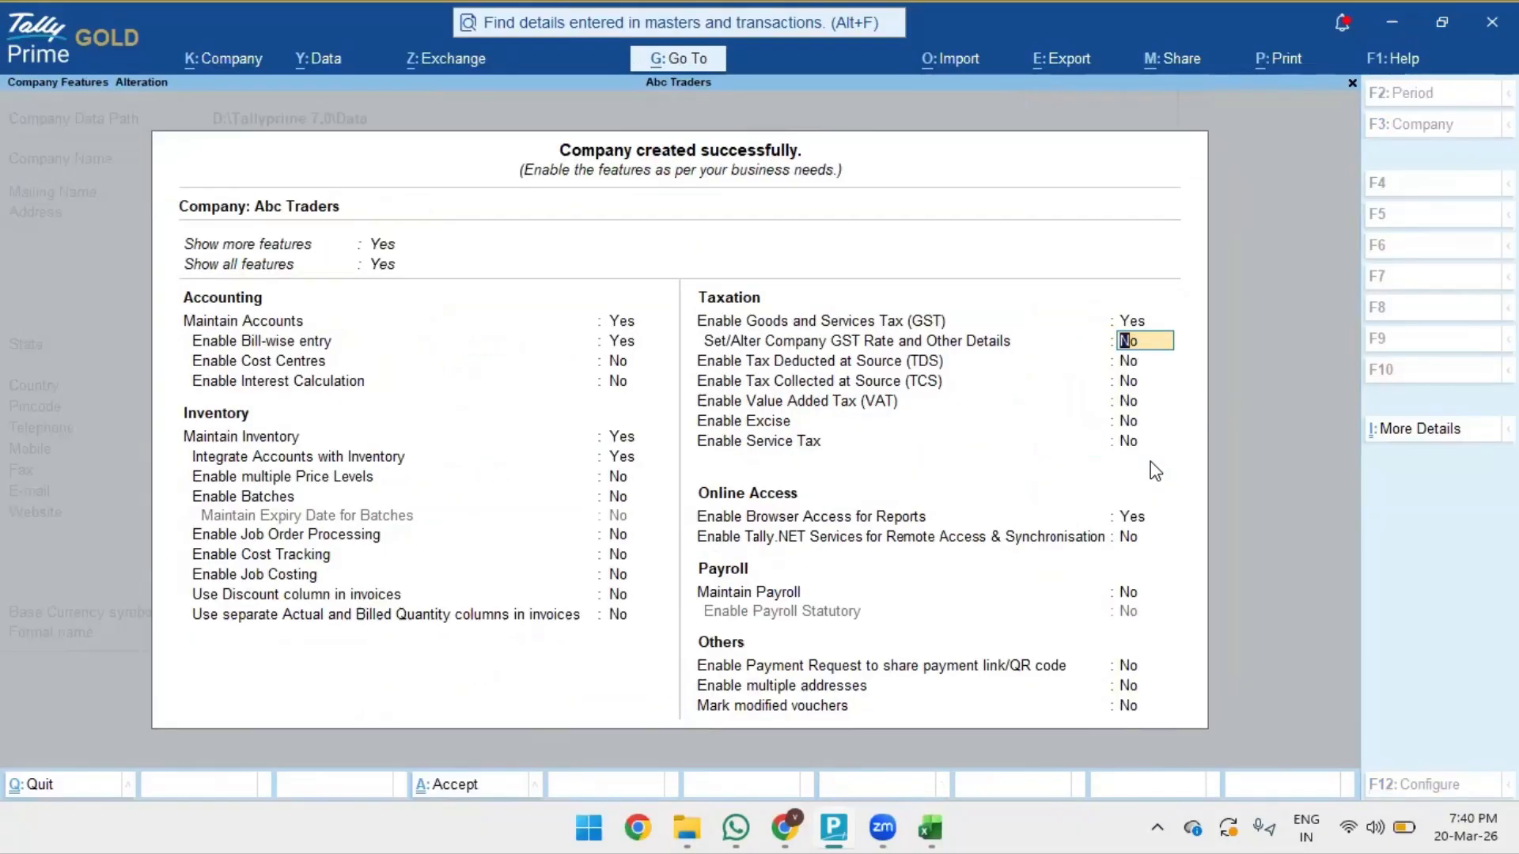
- Accept Company Features with Ctrl+A, reaching Gateway of Tally for 1-Apr-26 to 31-Mar-27
{"action": "key", "text": "ctrl+a"}
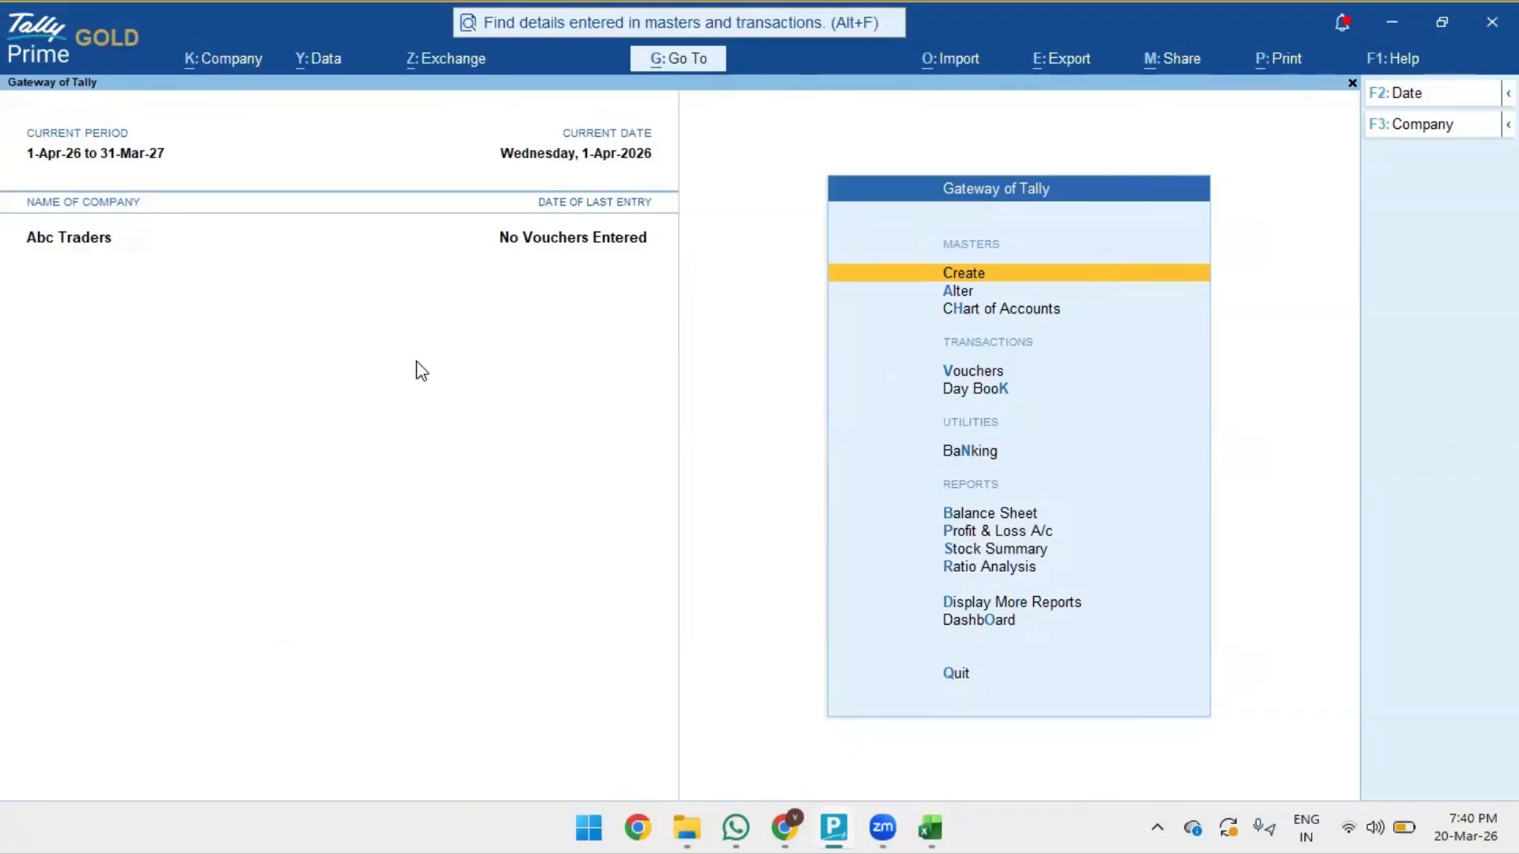
- Choose the sample Excel file export for masters from the Import menu
{"action": "left_click", "coordinate": [958, 59]}
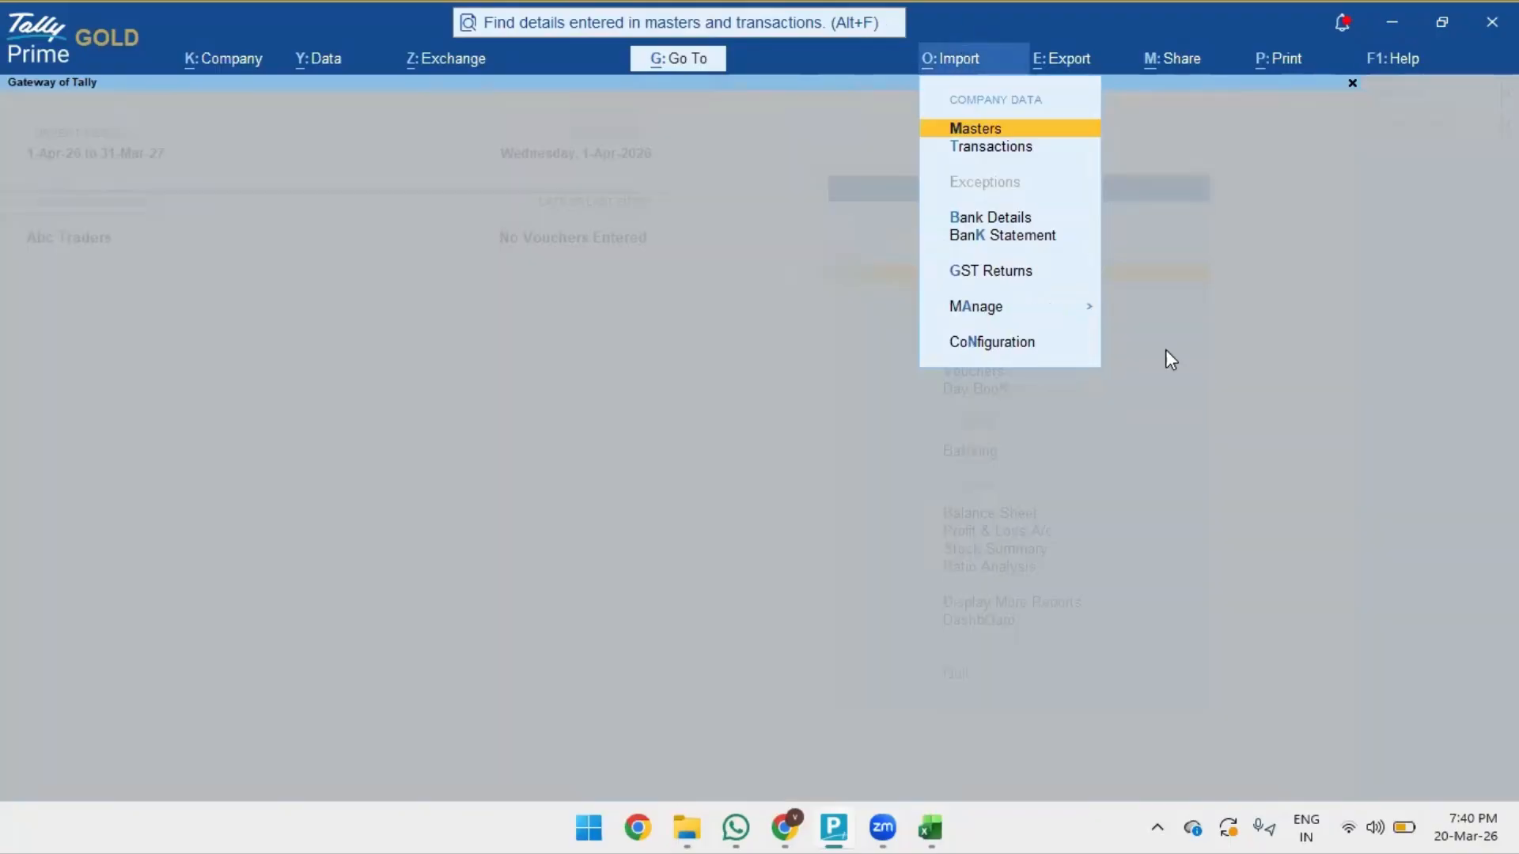
{"action": "key", "text": "Down"}
{"action": "key", "text": "Down"}
{"action": "key", "text": "Down"}
{"action": "key", "text": "Down"}
{"action": "key", "text": "Down"}
{"action": "key", "text": "Return"}
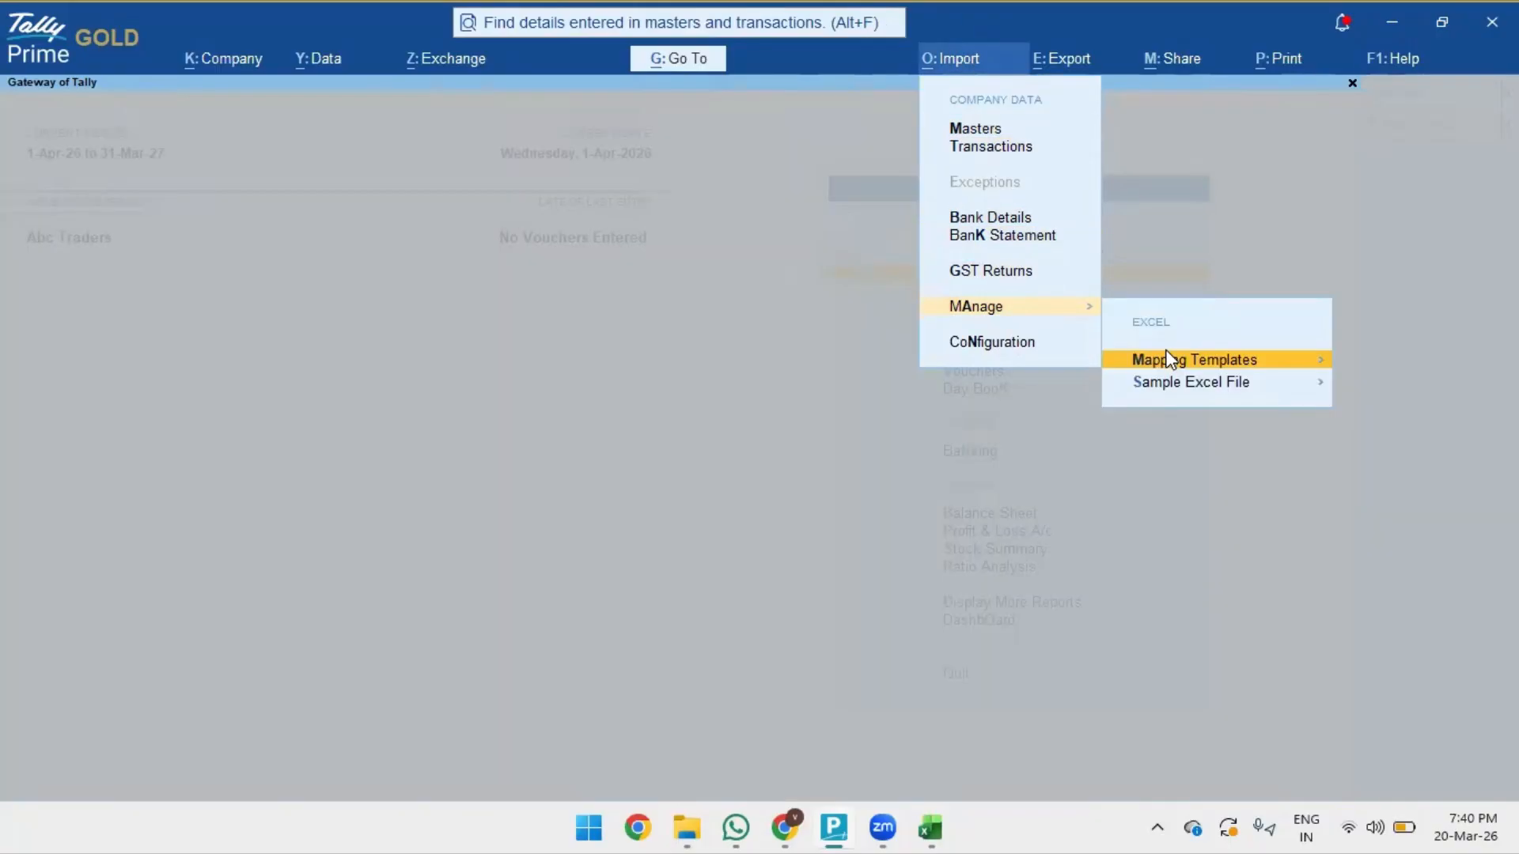
{"action": "key", "text": "Down"}
{"action": "key", "text": "Return"}
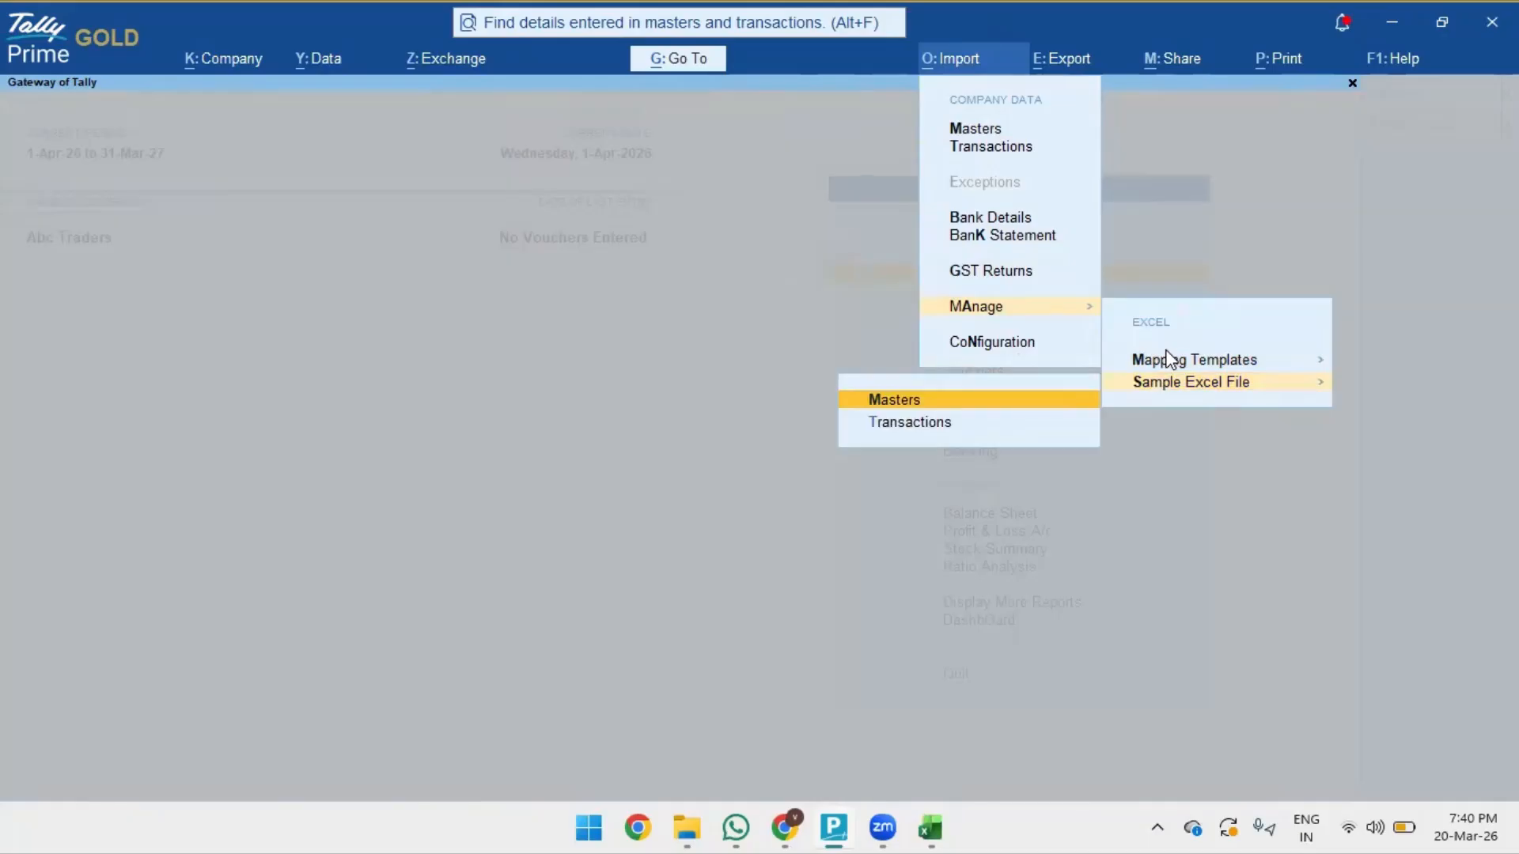
{"action": "key", "text": "Return"}
- Set the export sample file type to Stock Item
{"action": "key", "text": "Left"}
{"action": "key", "text": "Return"}
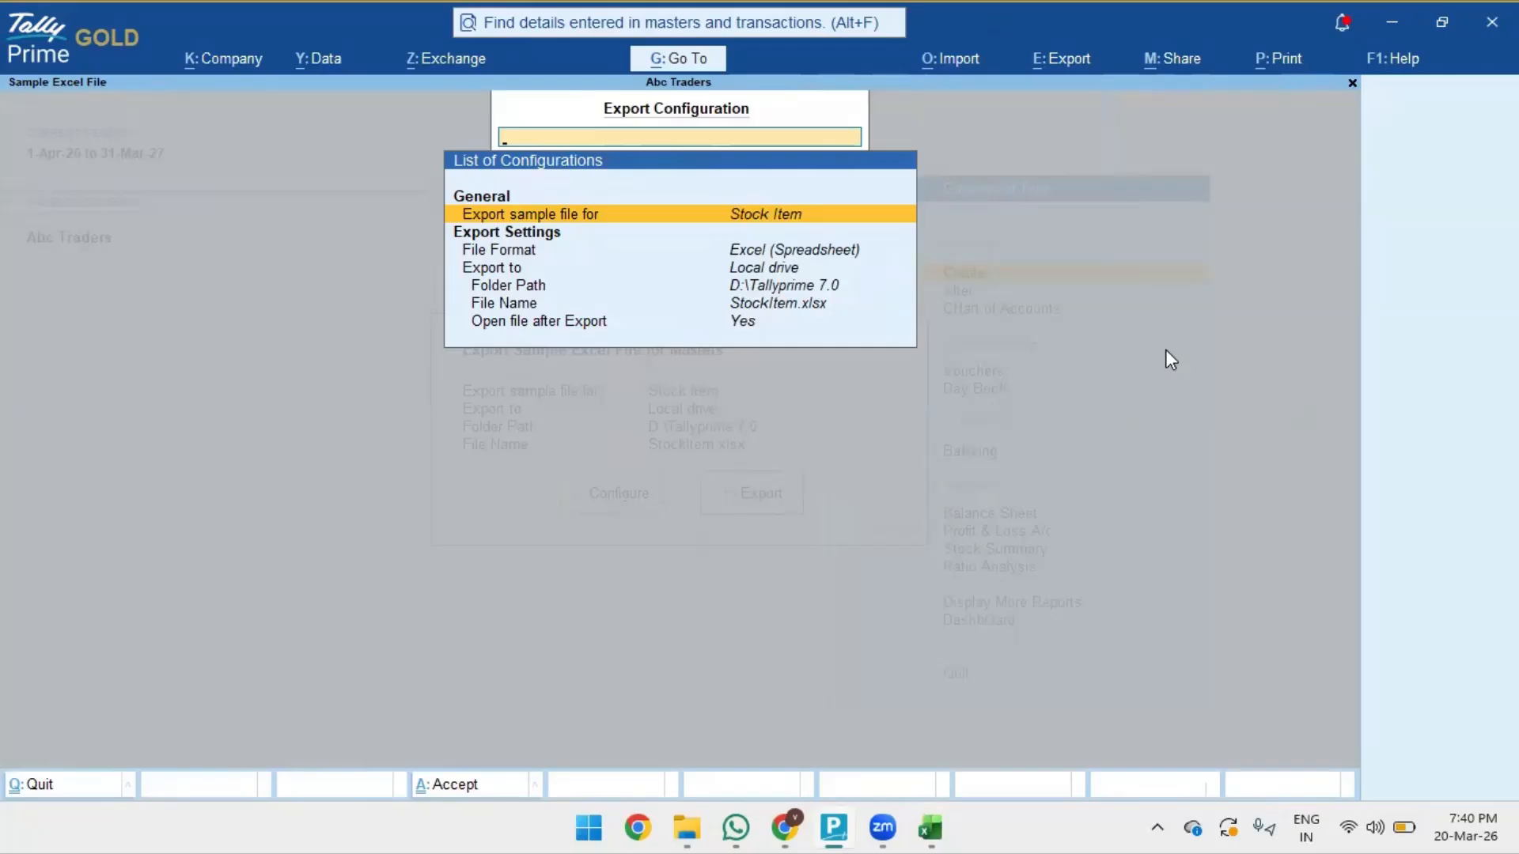
{"action": "key", "text": "Return"}
{"action": "key", "text": "Up"}
{"action": "key", "text": "Up"}
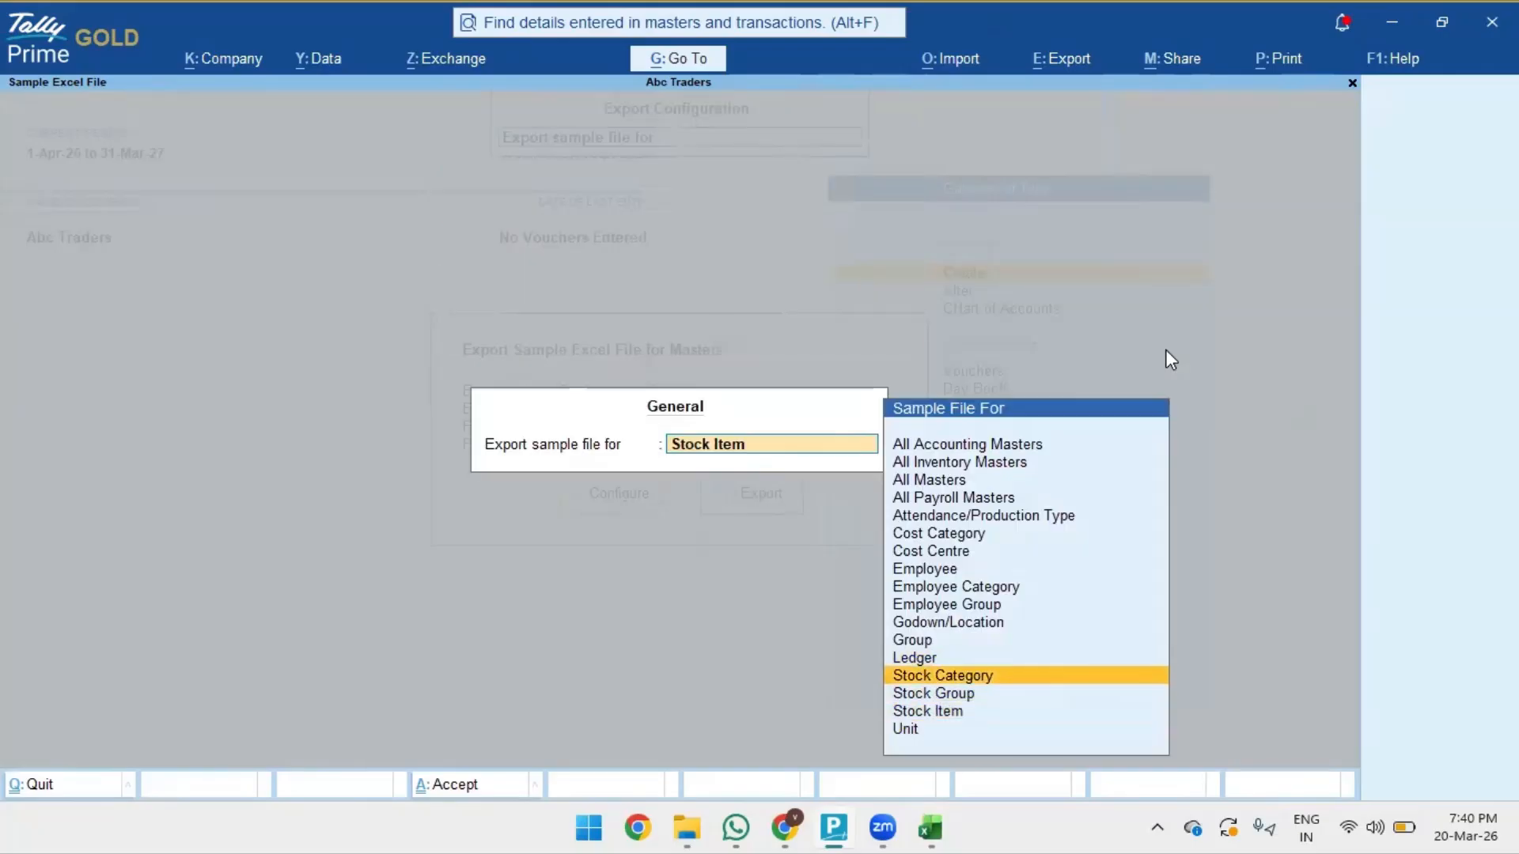
{"action": "key", "text": "Down"}
{"action": "key", "text": "Down"}
{"action": "key", "text": "Up"}
{"action": "key", "text": "Up"}
{"action": "key", "text": "Up"}
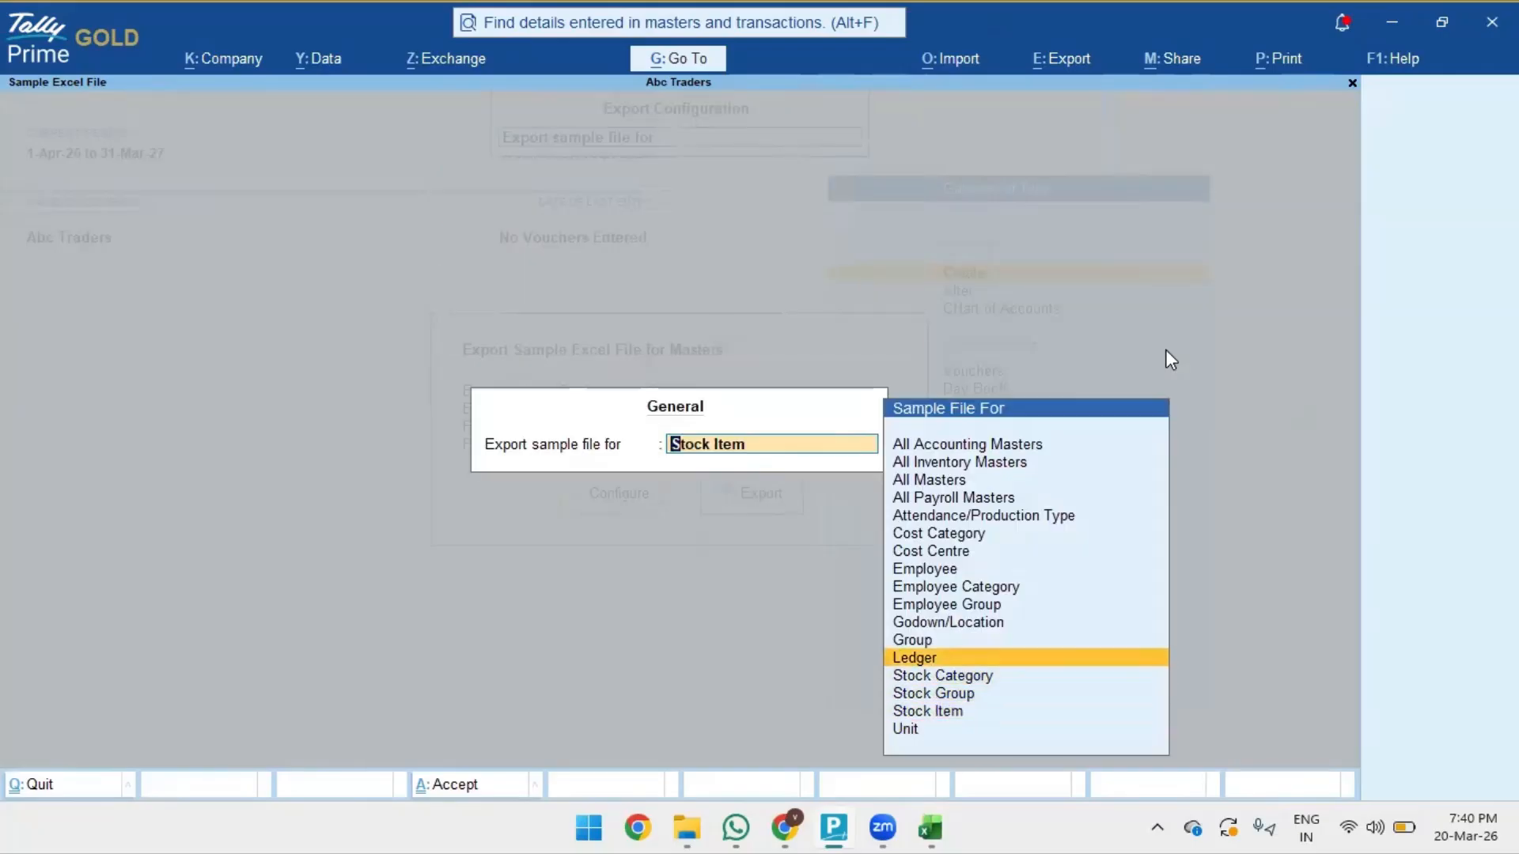
{"action": "key", "text": "Down"}
{"action": "key", "text": "Down"}
{"action": "key", "text": "Up"}
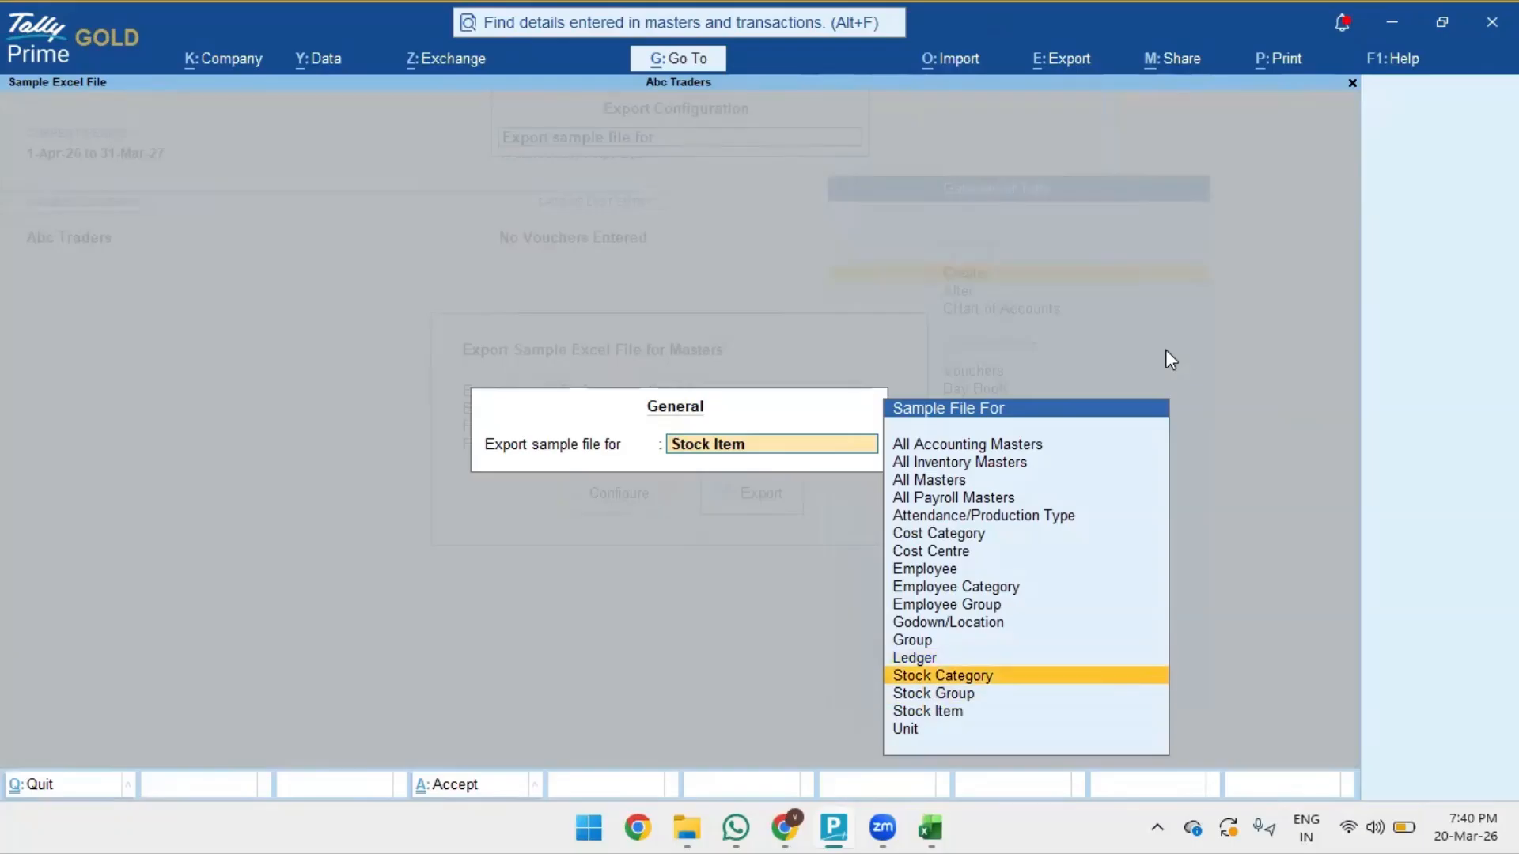
{"action": "key", "text": "Down"}
{"action": "key", "text": "Down"}
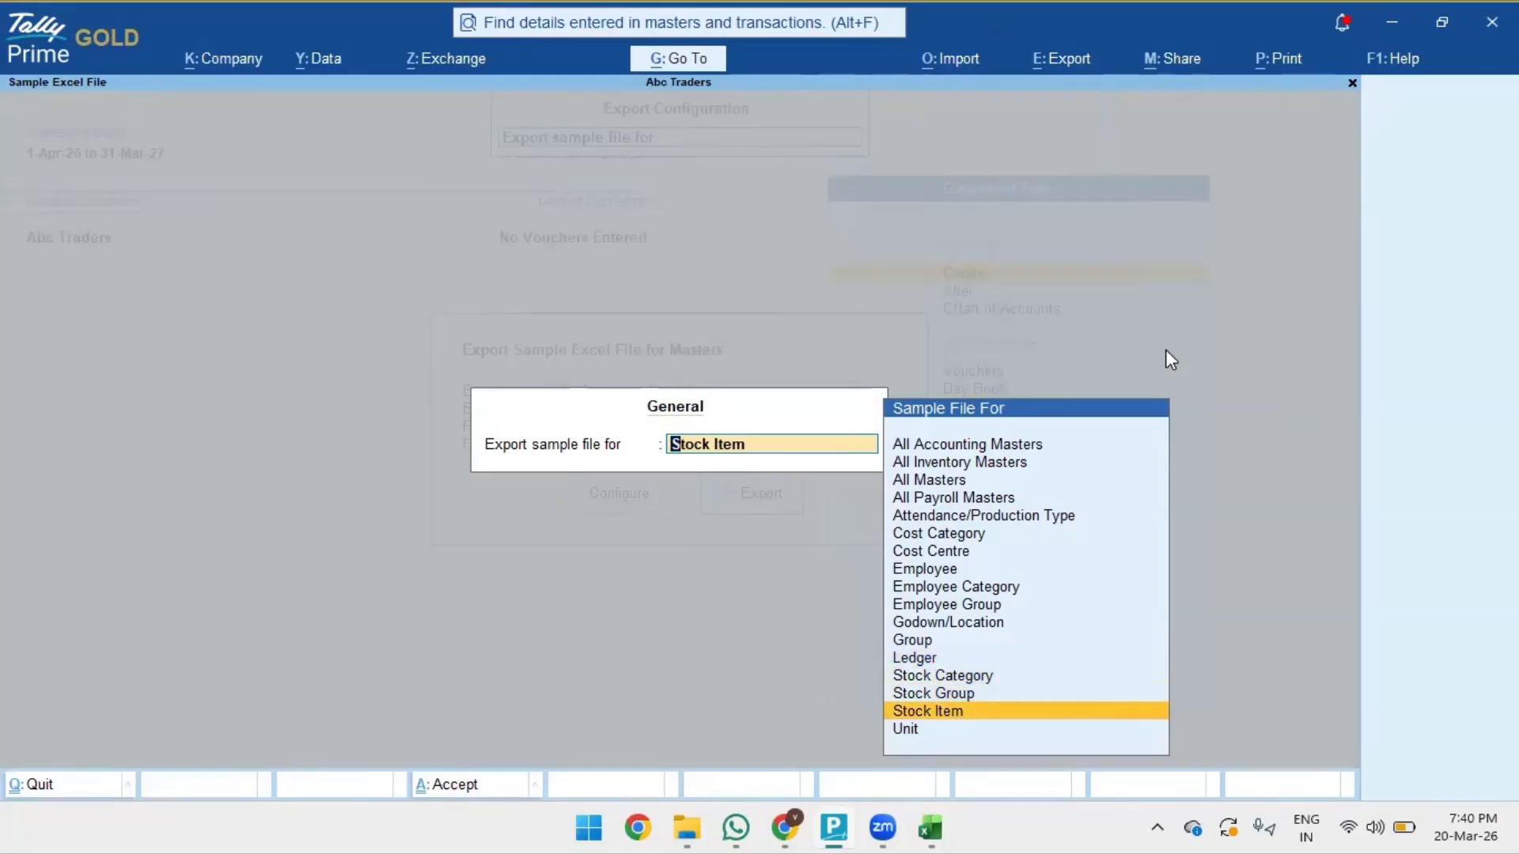
{"action": "key", "text": "Return"}
- Keep file name StockItem.xlsx and Open file after Export set to Yes, then accept
{"action": "key", "text": "Down"}
{"action": "key", "text": "Down"}
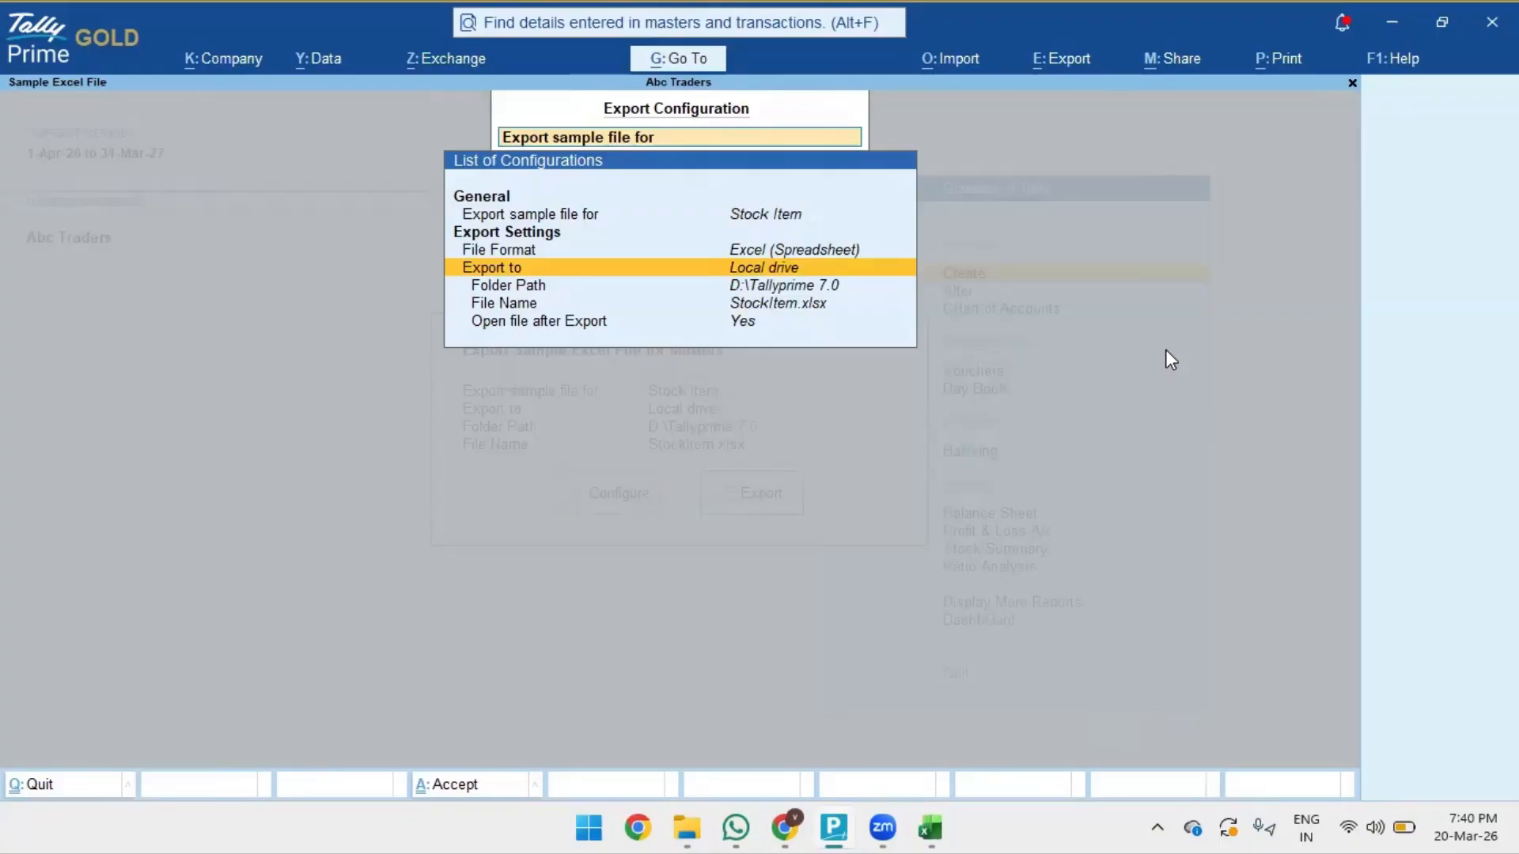
{"action": "key", "text": "Down"}
{"action": "key", "text": "Up"}
{"action": "key", "text": "Up"}
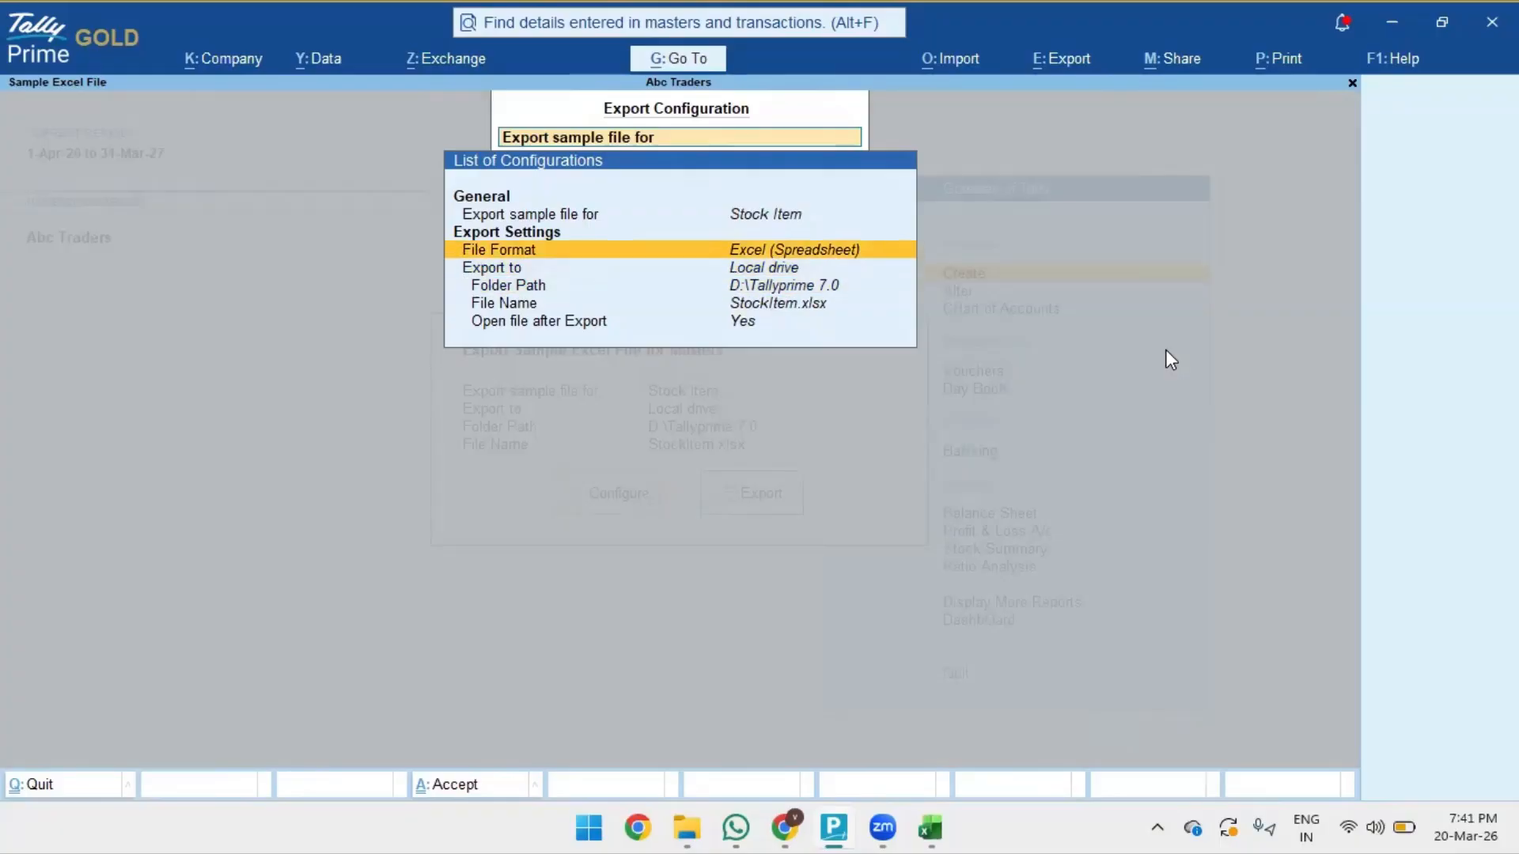
{"action": "key", "text": "Down"}
{"action": "key", "text": "Down"}
{"action": "key", "text": "Up"}
{"action": "key", "text": "Up"}
{"action": "key", "text": "Down"}
{"action": "key", "text": "Down"}
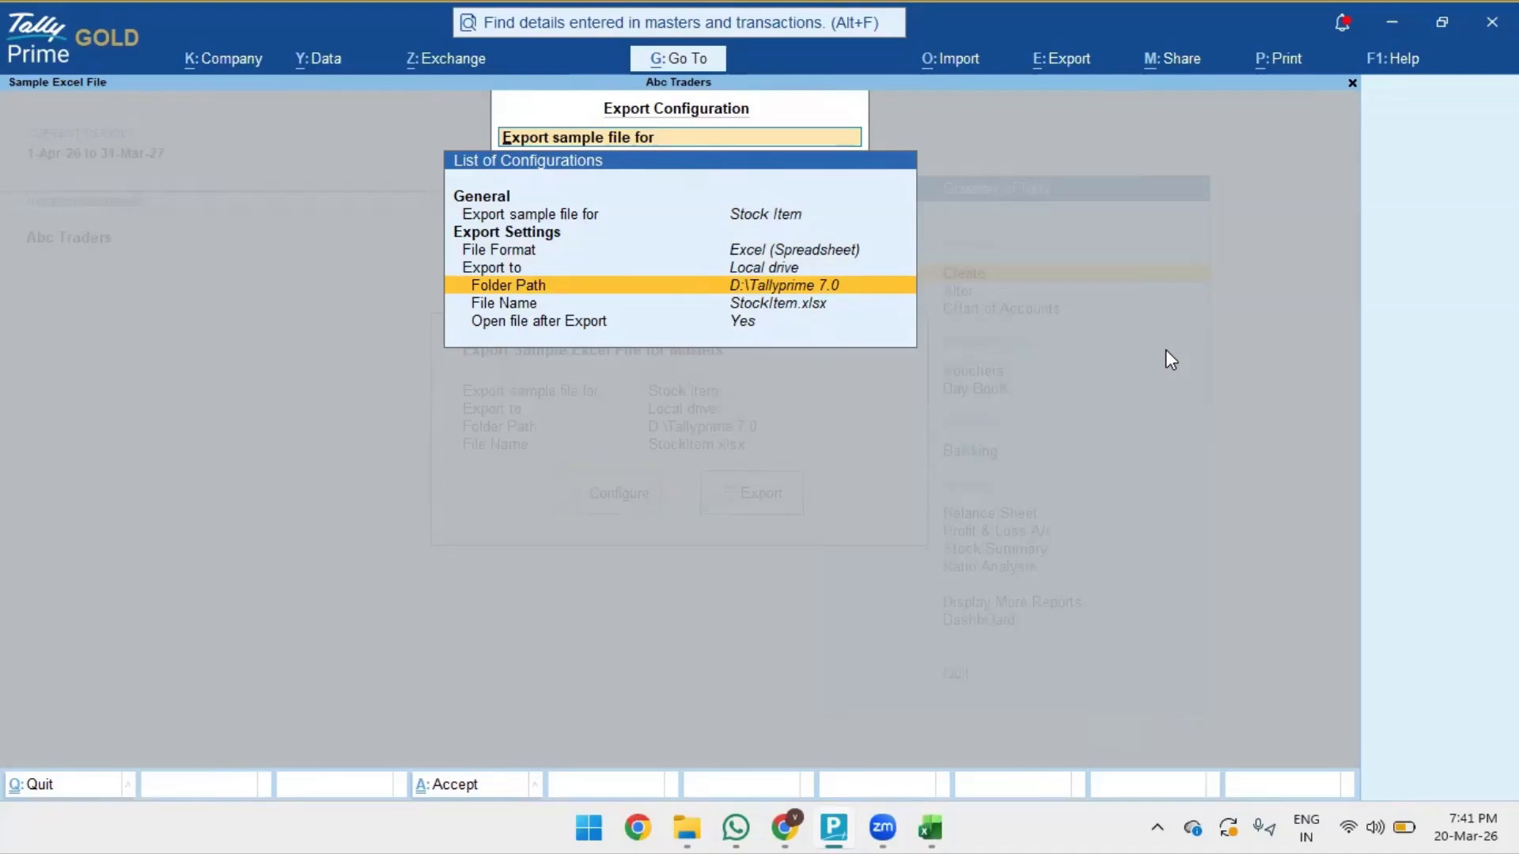
{"action": "key", "text": "Down"}
{"action": "key", "text": "Up"}
{"action": "key", "text": "Down"}
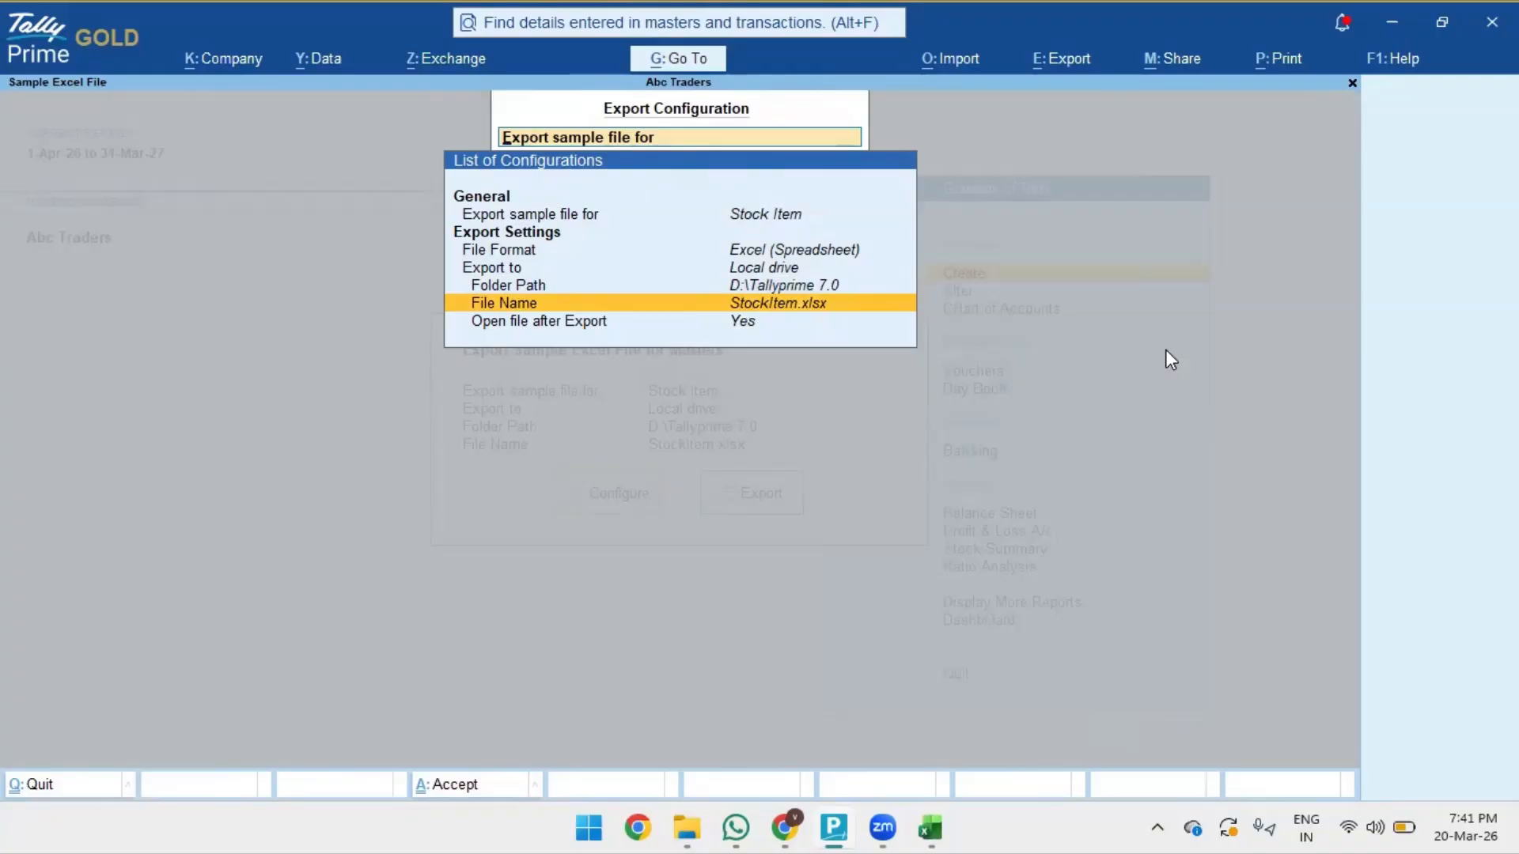
{"action": "key", "text": "Return"}
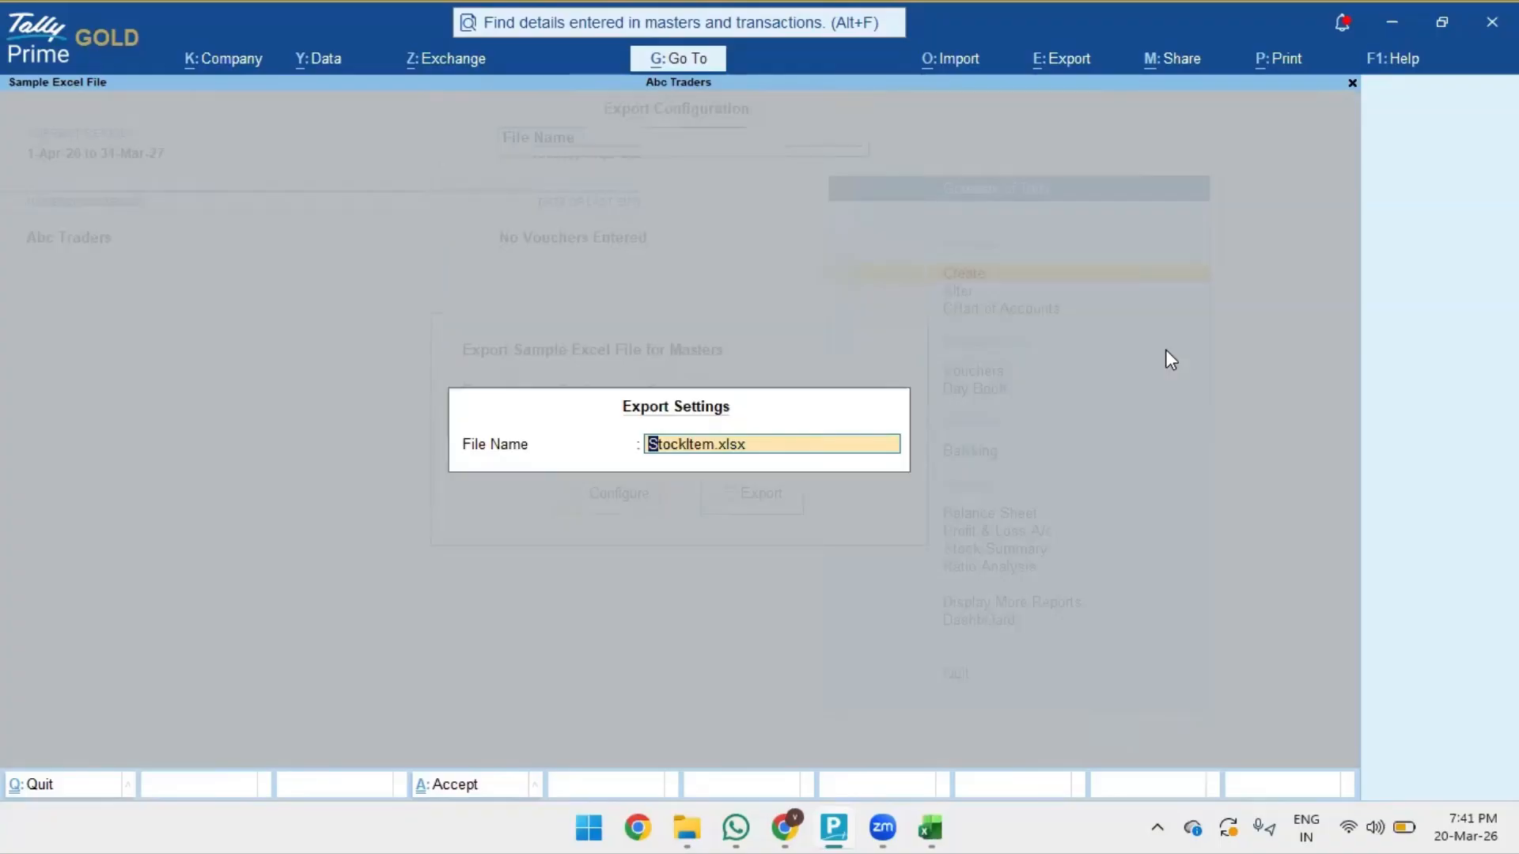
{"action": "key", "text": "Return"}
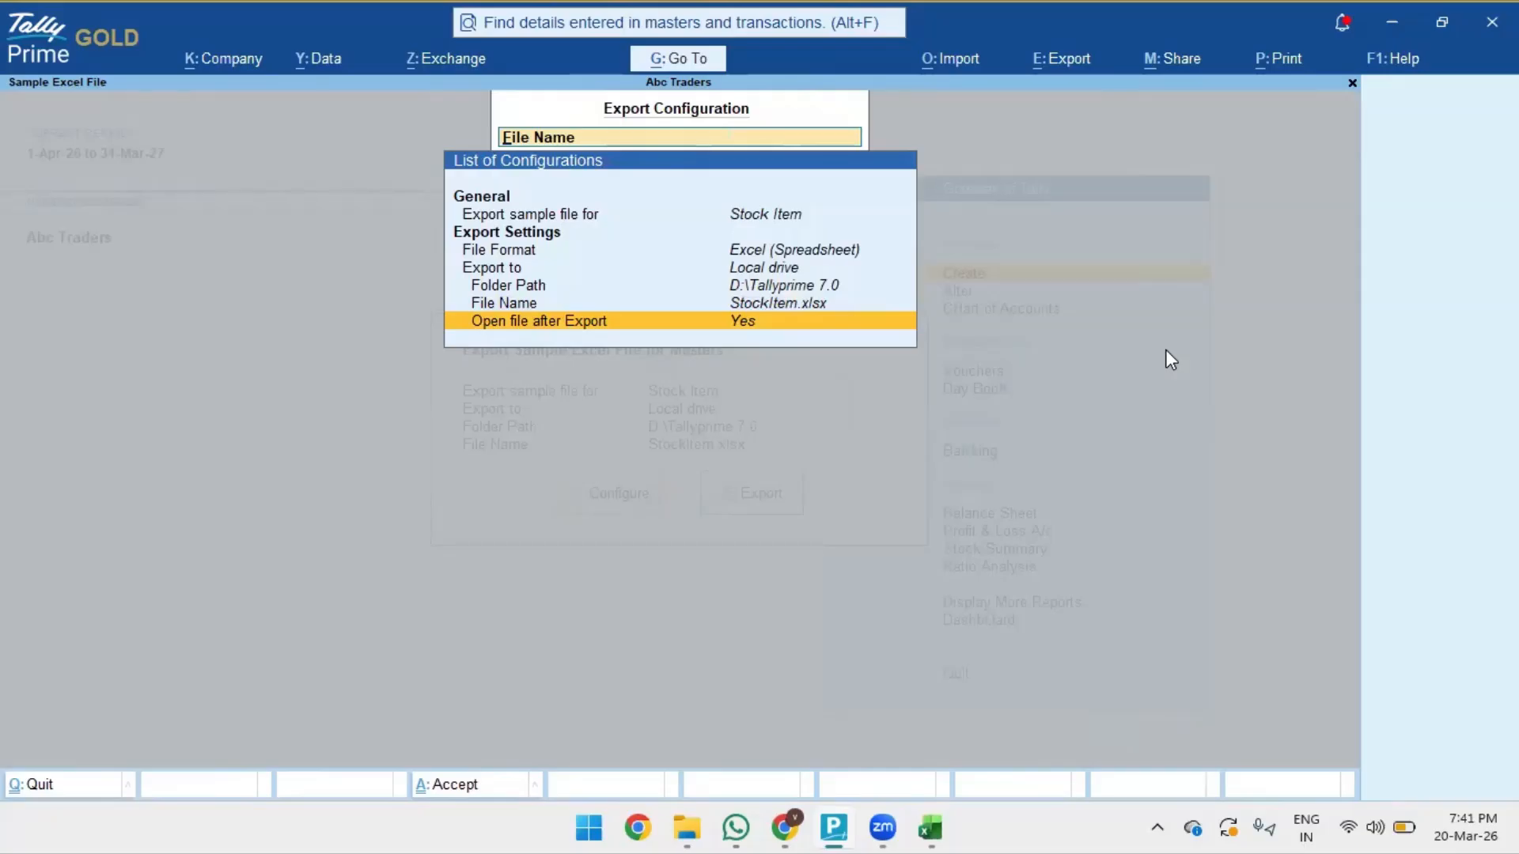
{"action": "key", "text": "Return"}
{"action": "key", "text": "Return"}
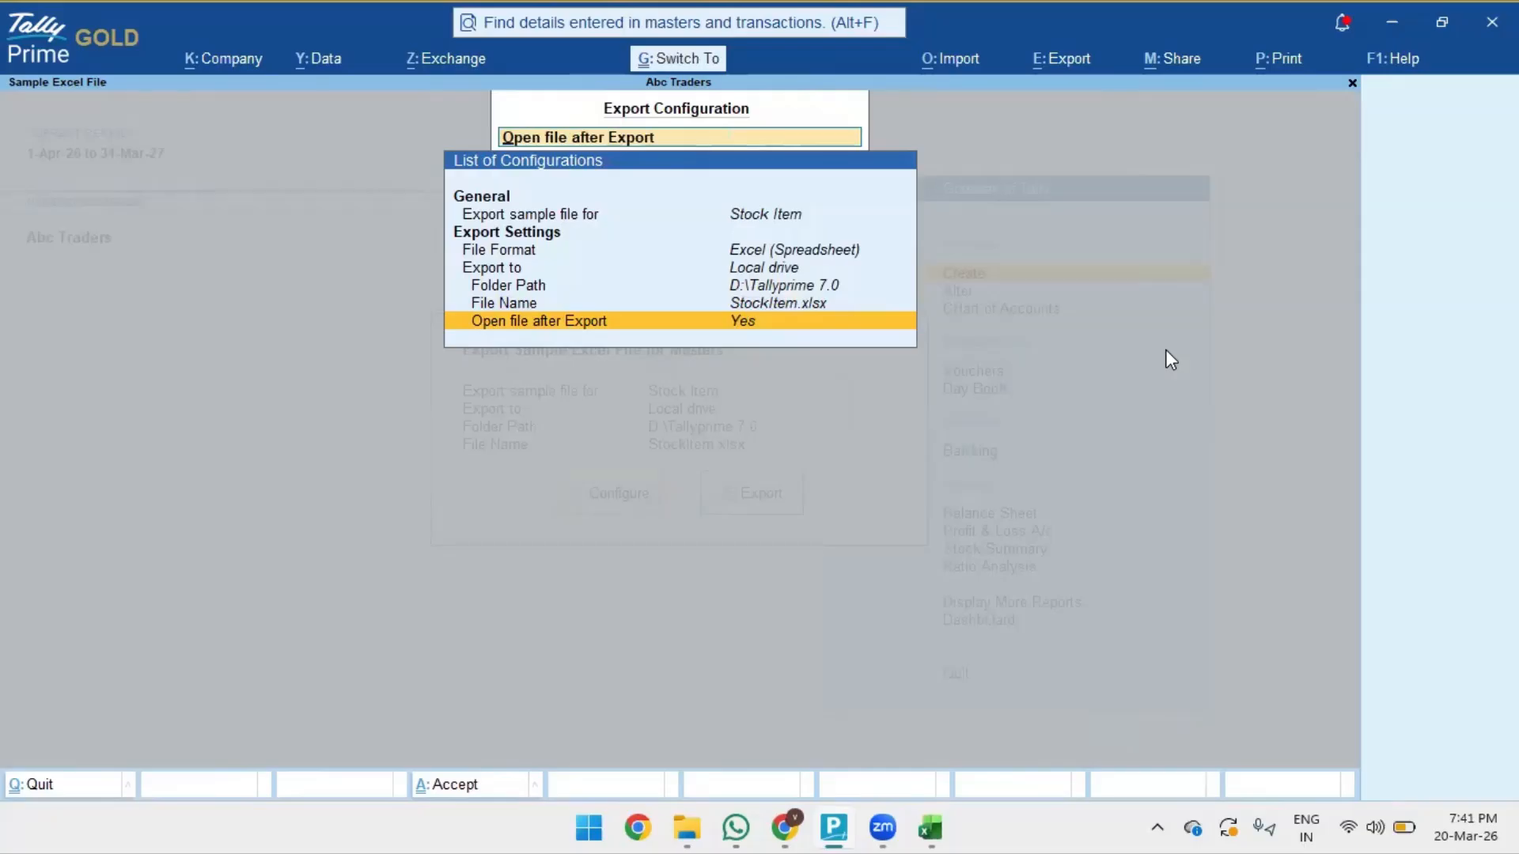
{"action": "key", "text": "ctrl+a"}
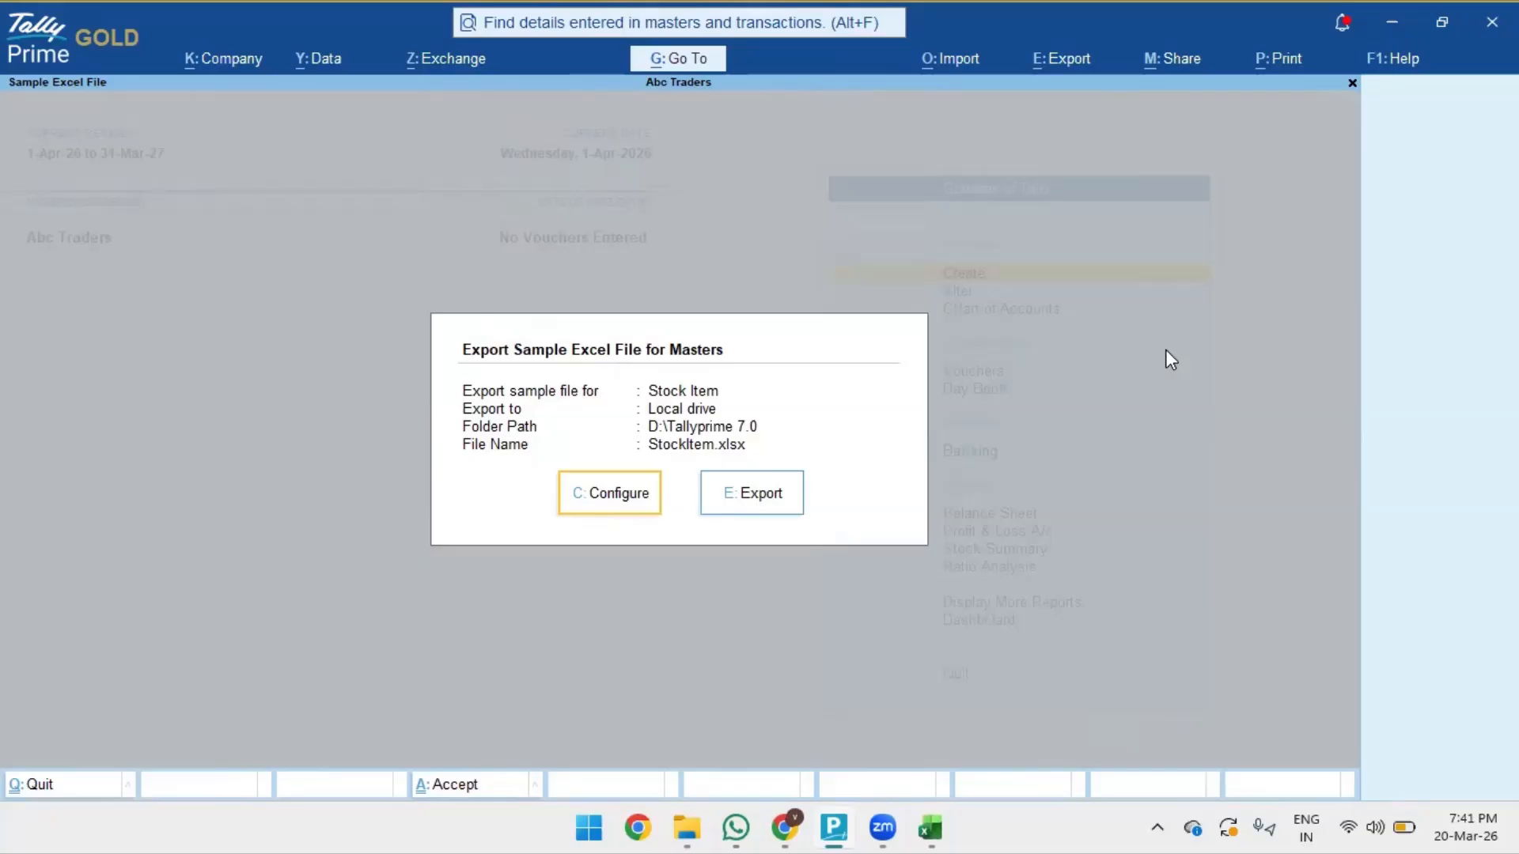
- Export the sample file, confirming overwrite of the existing StockItem.xlsx
{"action": "key", "text": "Right"}
{"action": "key", "text": "Return"}
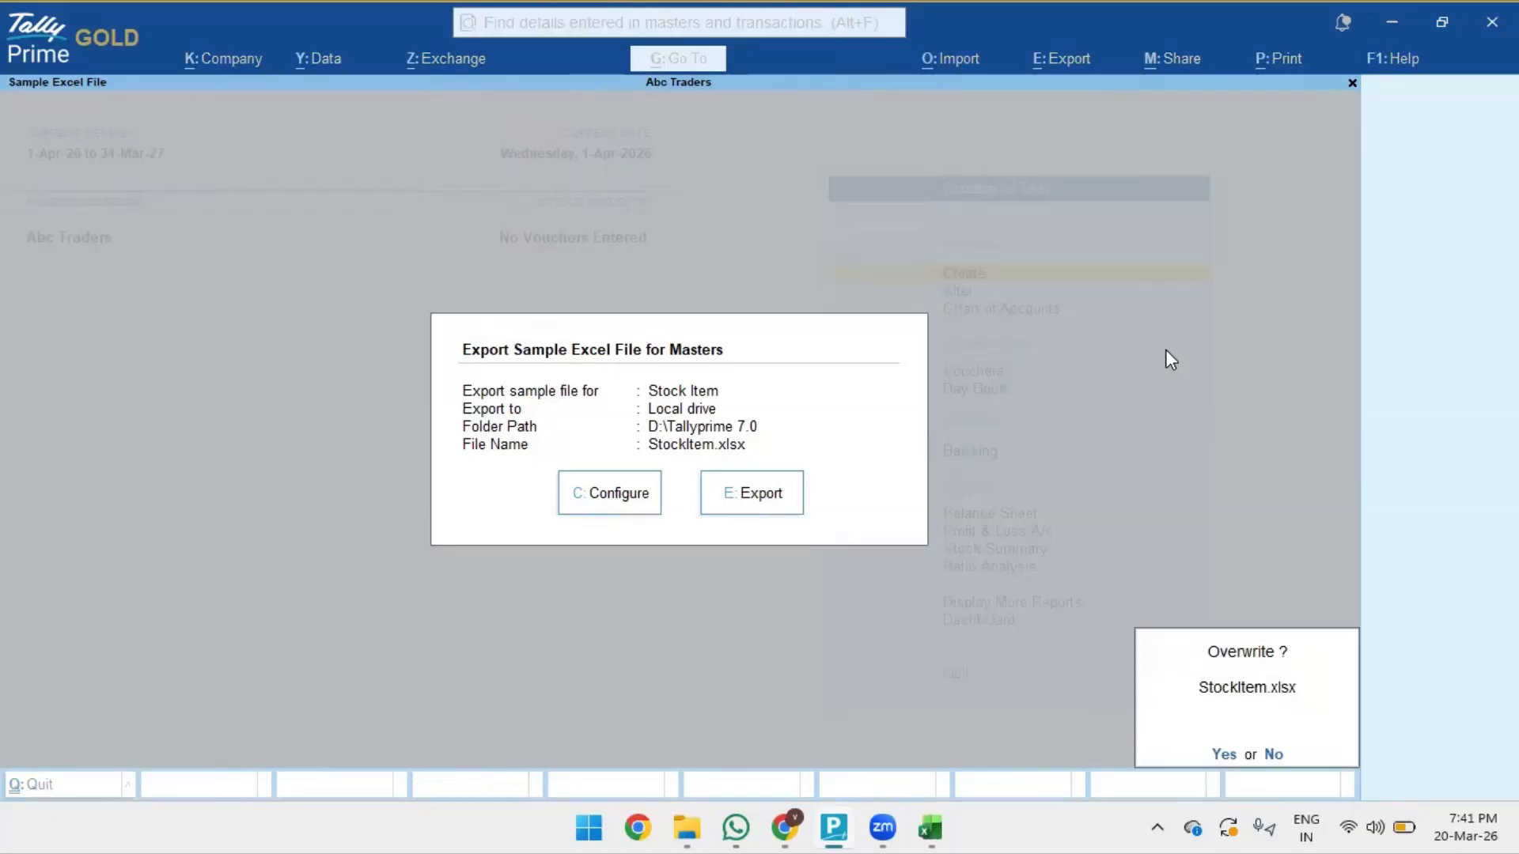
{"action": "key", "text": "y"}
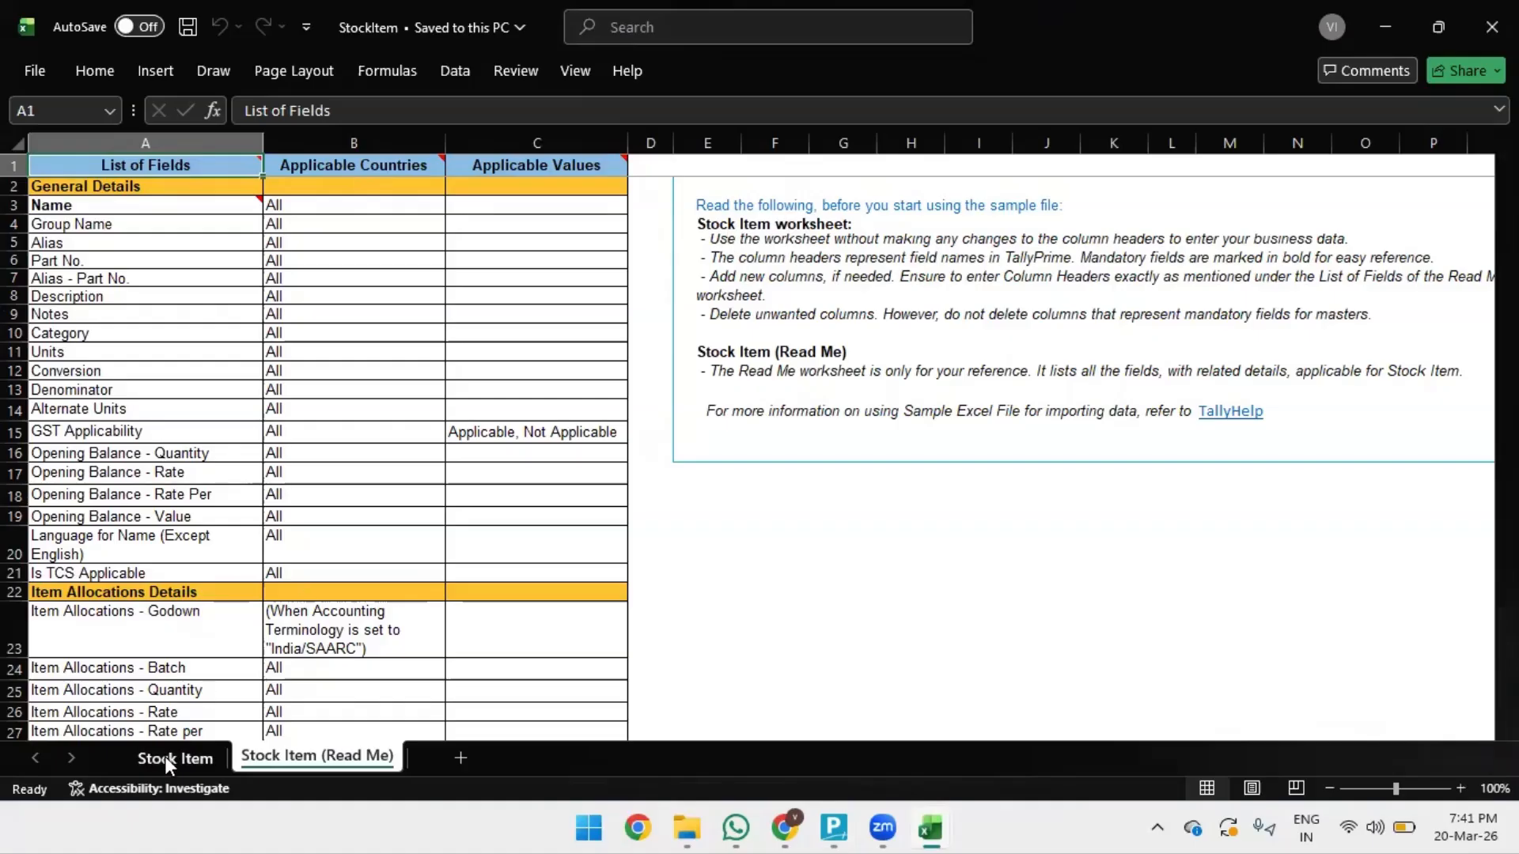
- Review the blank Stock Item sheet and Read Me fields Alias, Part No., Category, Conversion, Alternate Units
{"action": "left_click", "coordinate": [166, 757]}
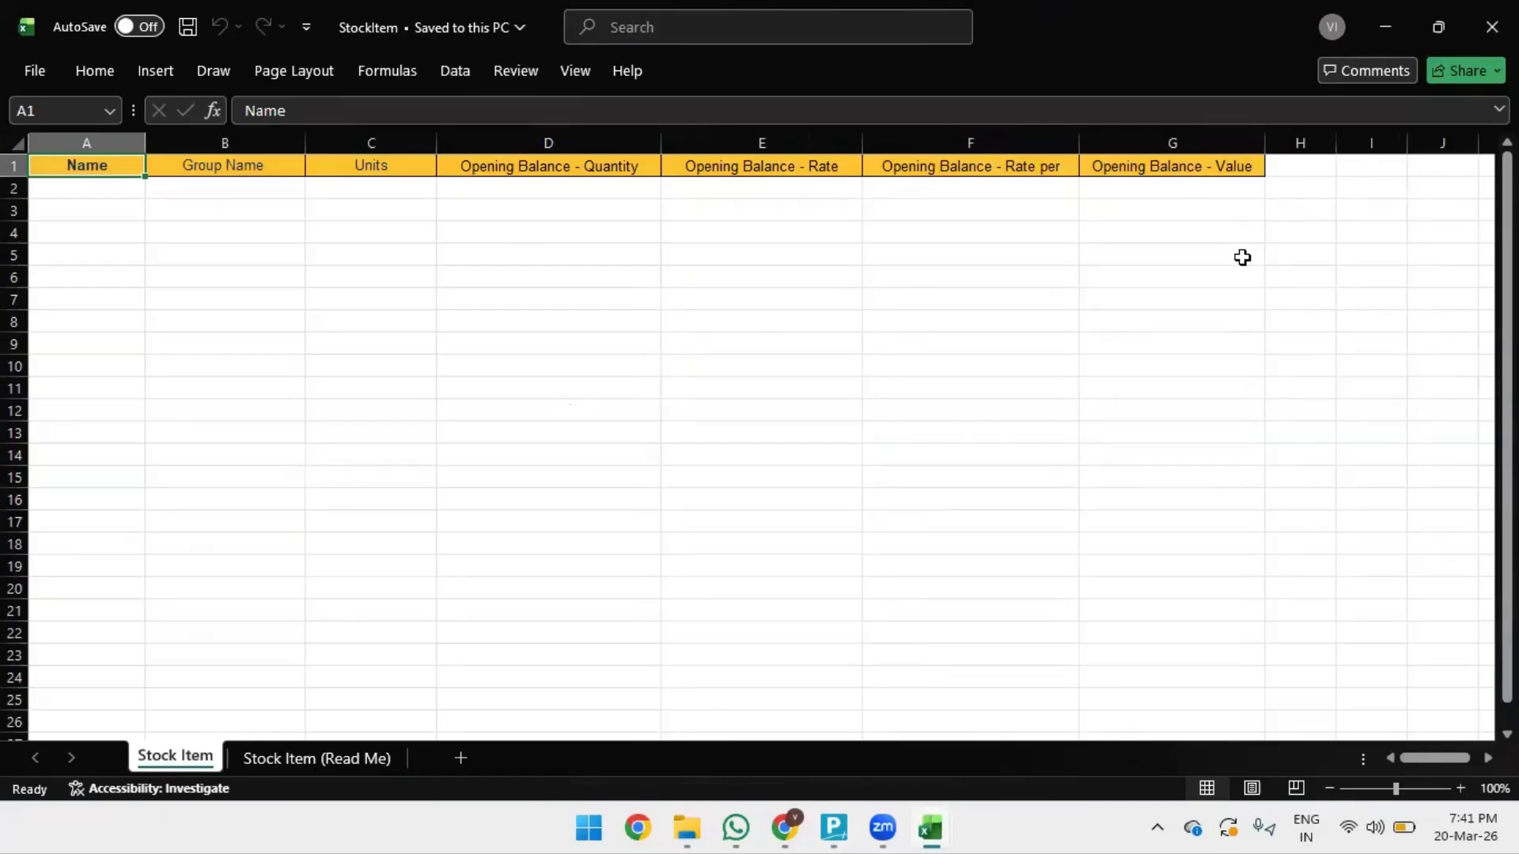
{"action": "left_click", "coordinate": [292, 756]}
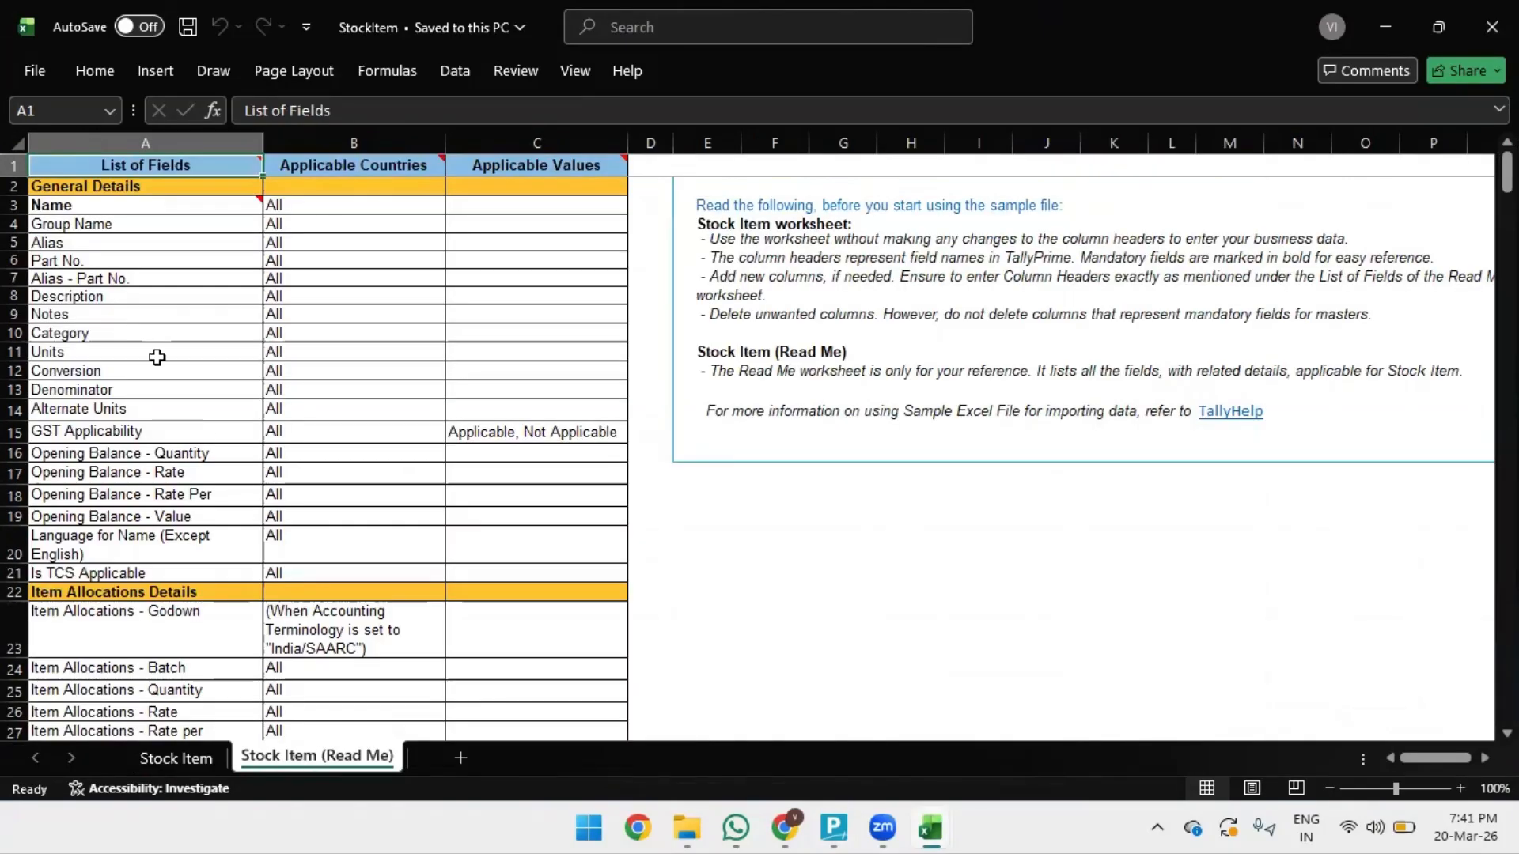
{"action": "left_click", "coordinate": [110, 241]}
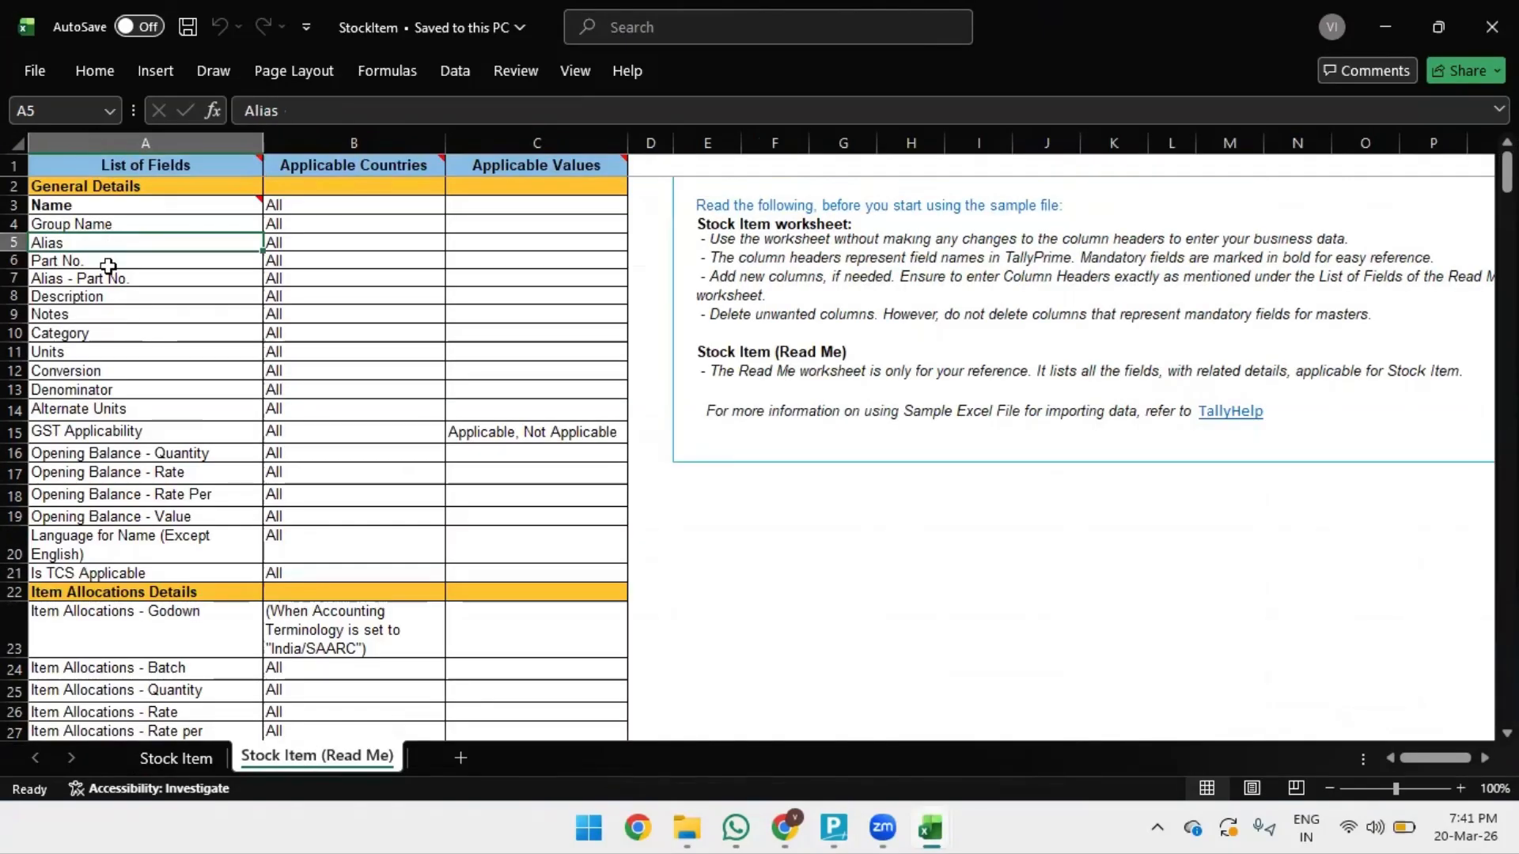
{"action": "left_click", "coordinate": [109, 264]}
{"action": "left_click", "coordinate": [111, 333]}
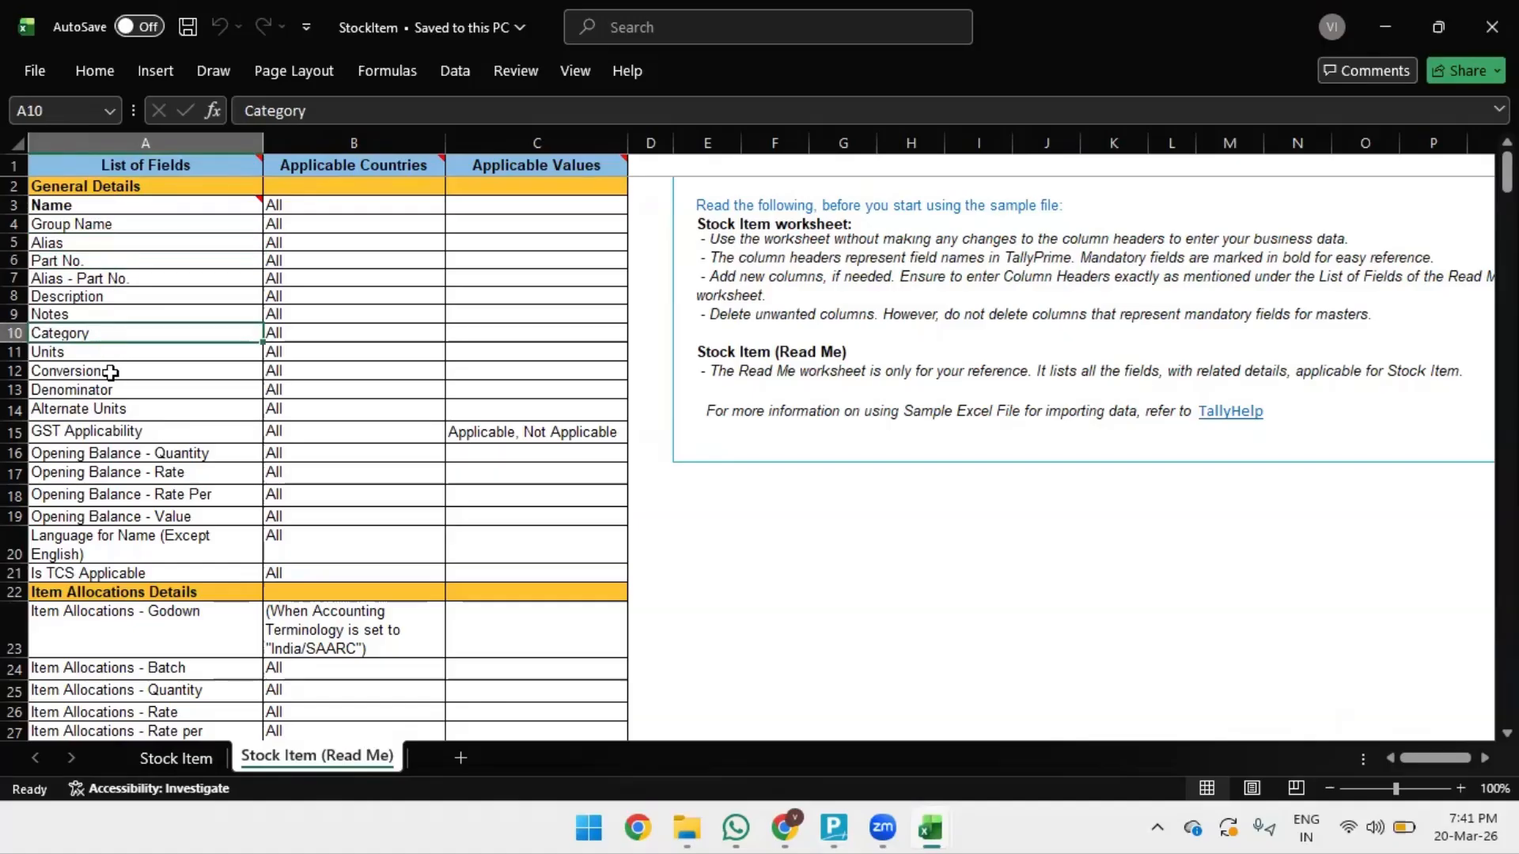
{"action": "left_click", "coordinate": [91, 369]}
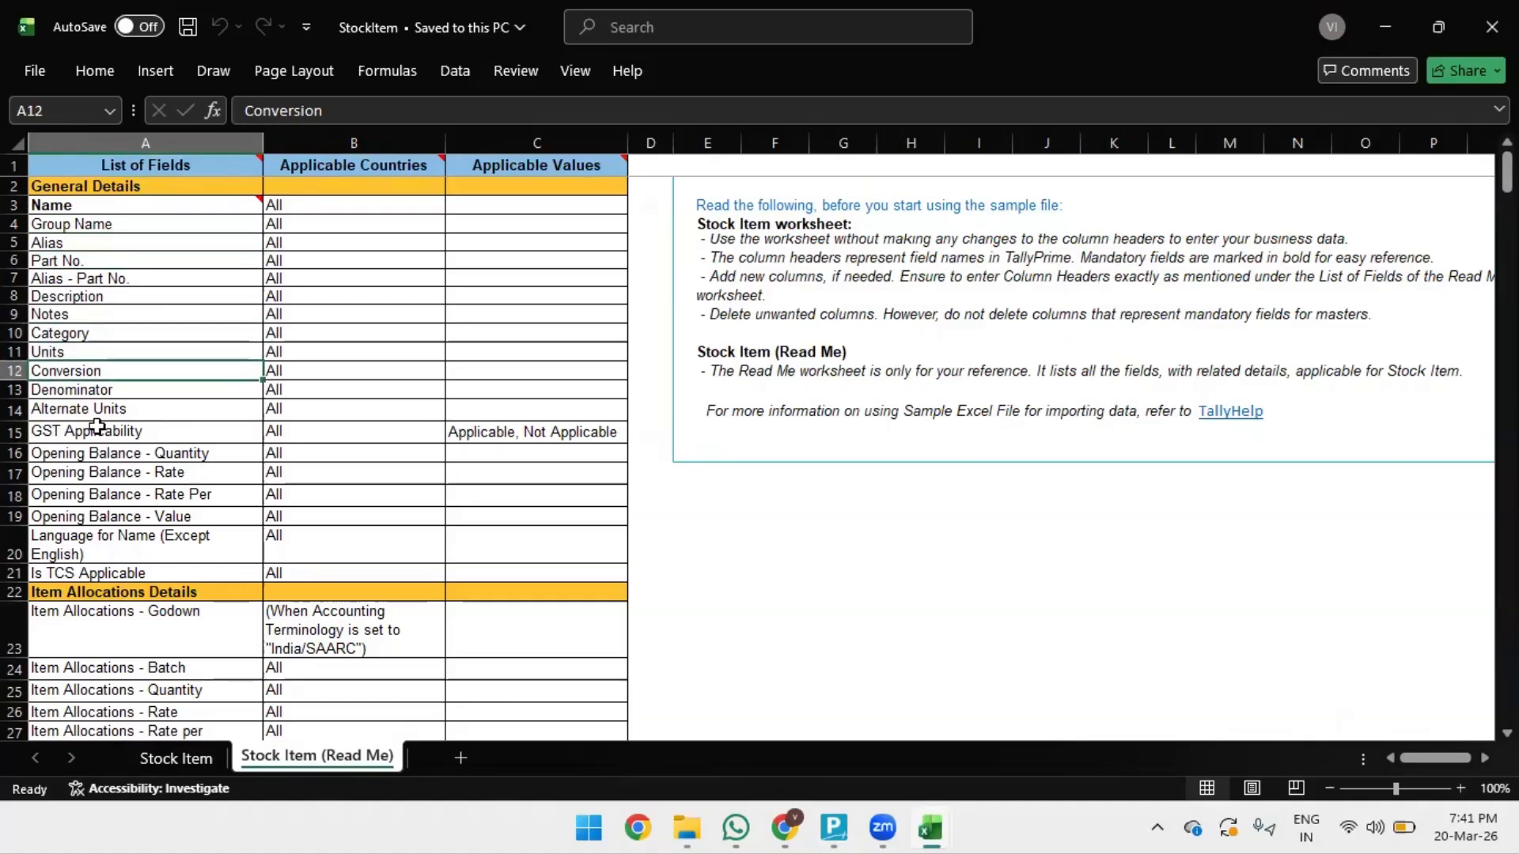
{"action": "left_click", "coordinate": [91, 409]}
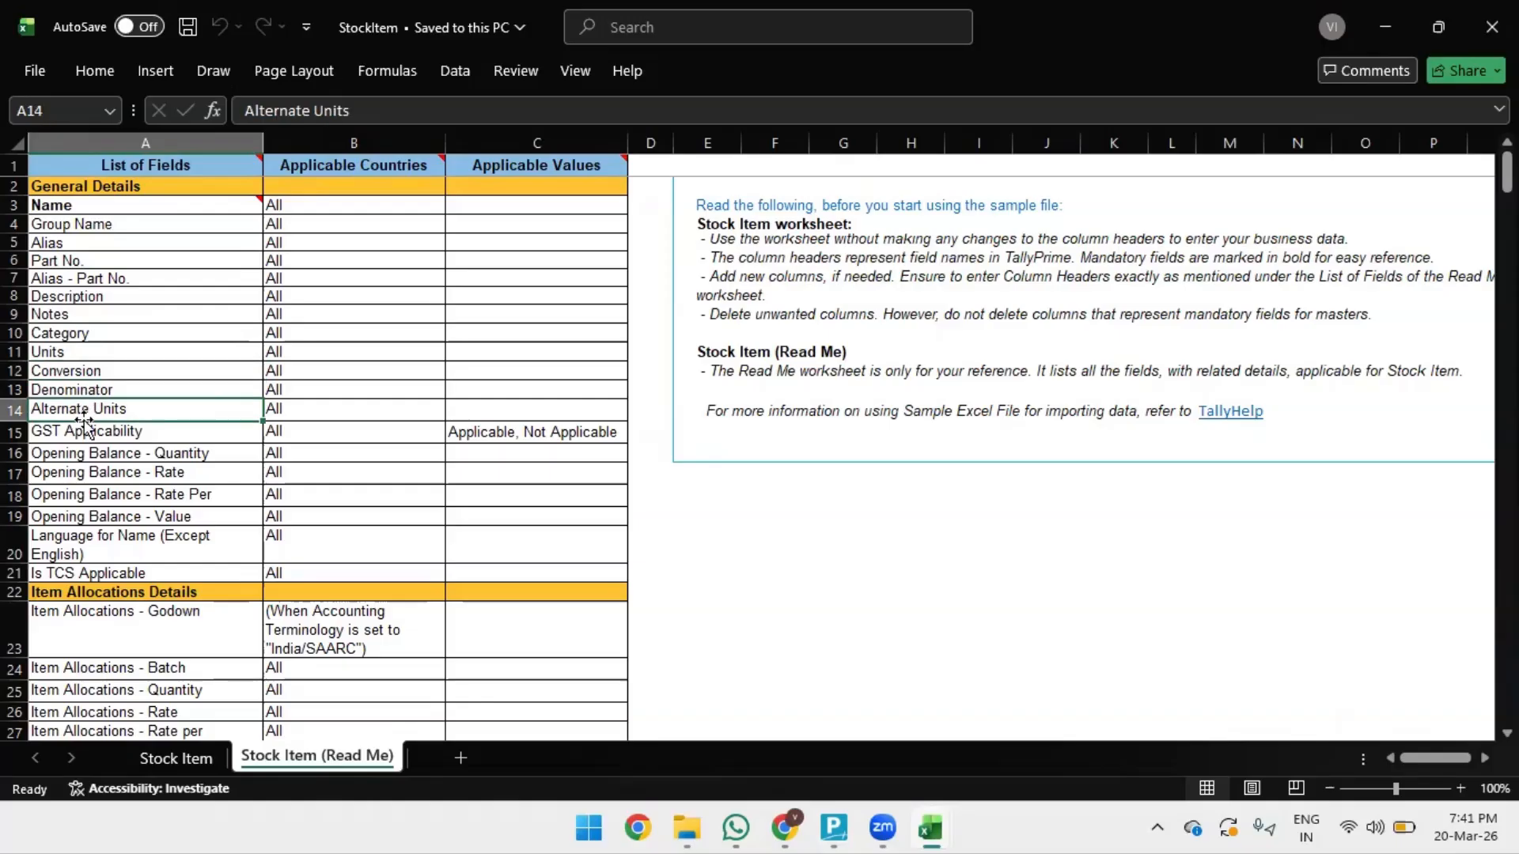
{"action": "left_click", "coordinate": [110, 366]}
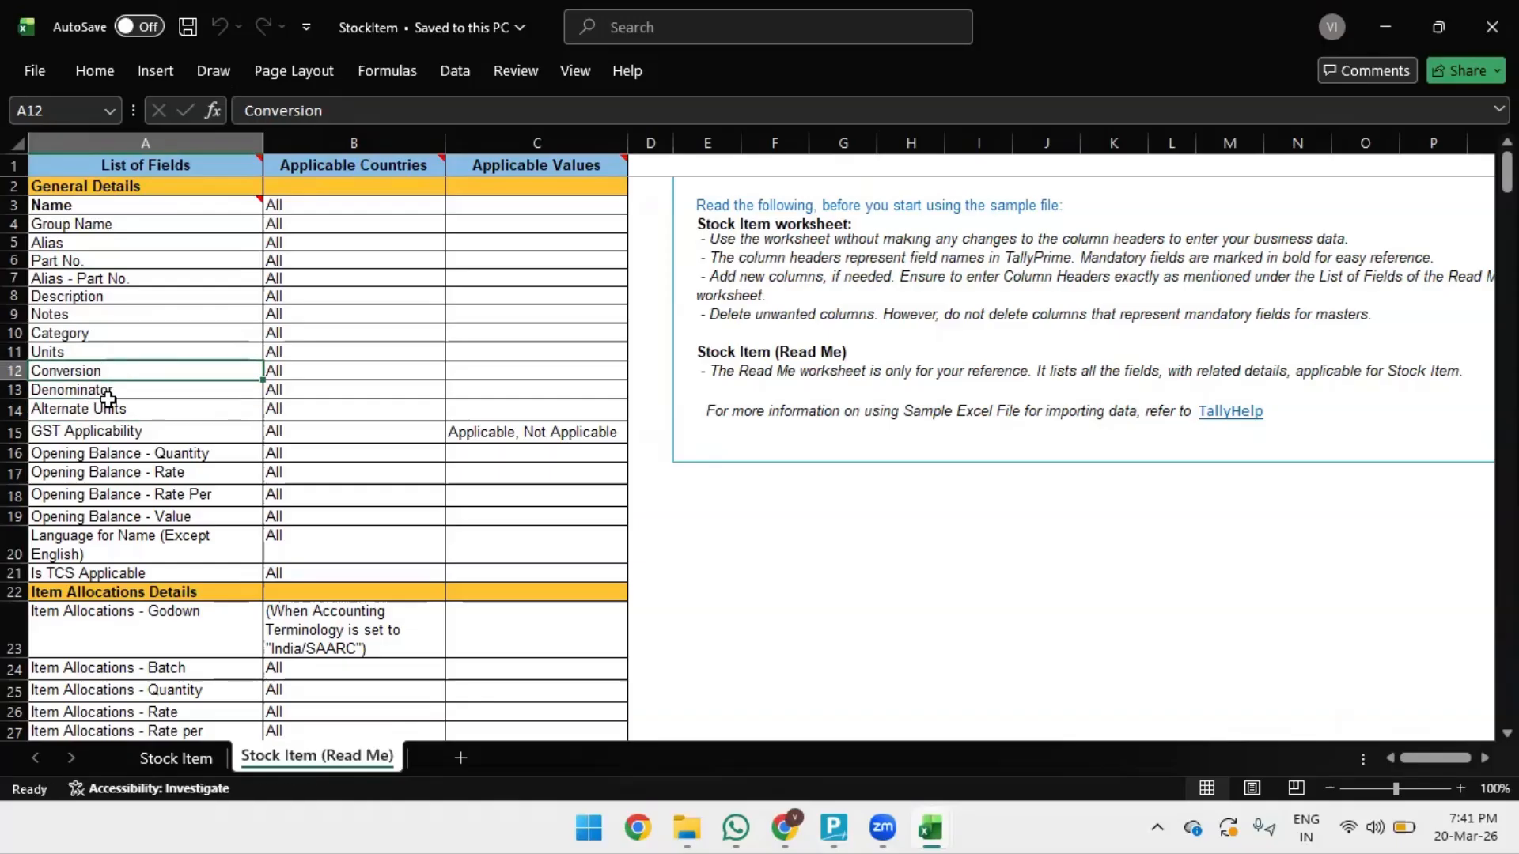
- Check the empty template columns such as Group Name, then close the sample workbook
{"action": "left_click", "coordinate": [181, 756]}
{"action": "left_click", "coordinate": [1297, 167]}
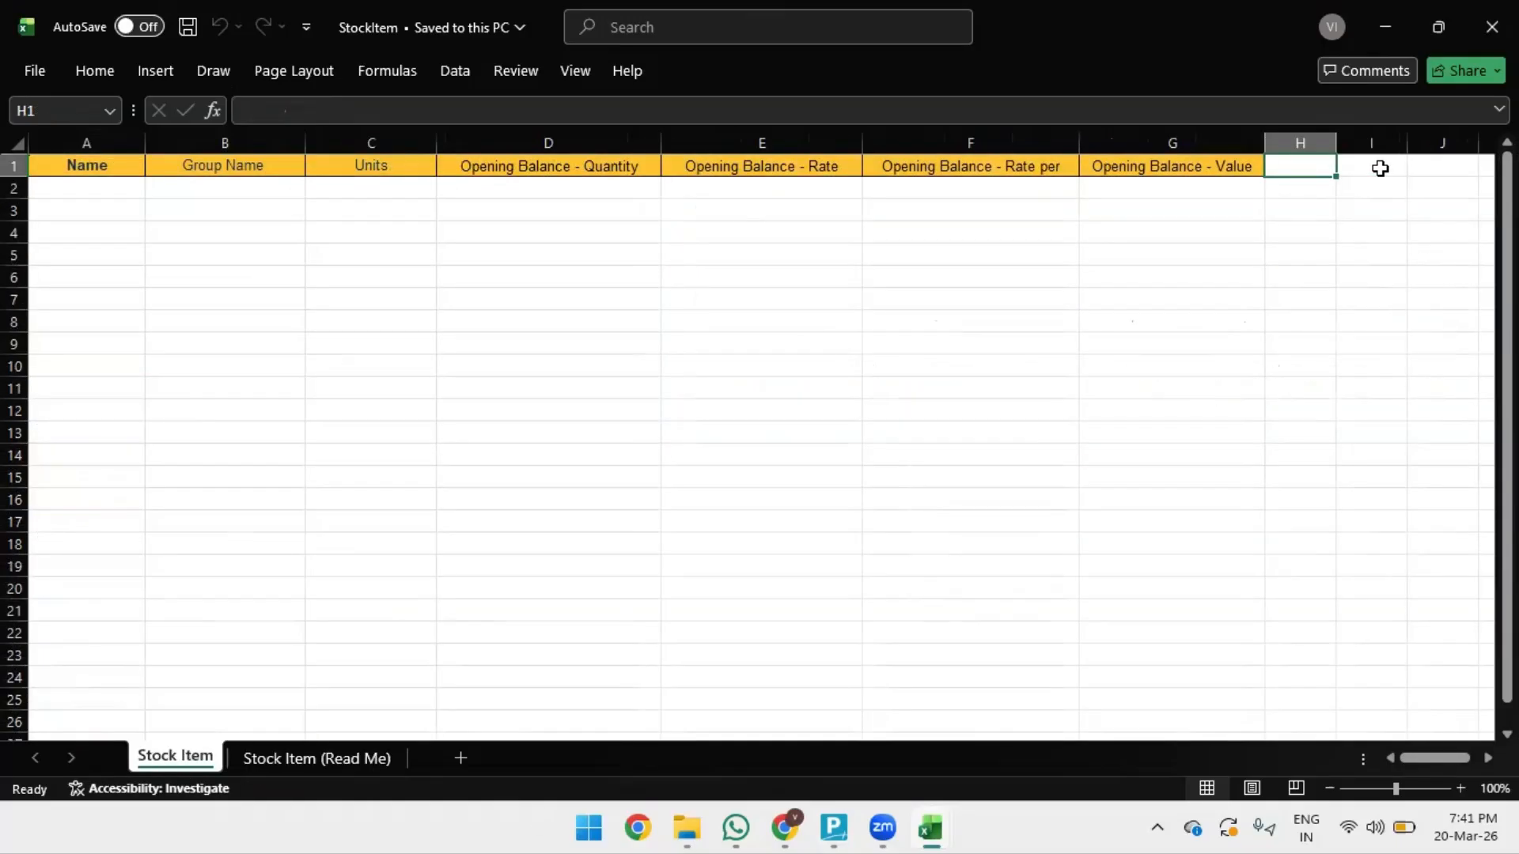
{"action": "left_click", "coordinate": [1379, 166]}
{"action": "left_click", "coordinate": [1448, 166]}
{"action": "left_click", "coordinate": [174, 236]}
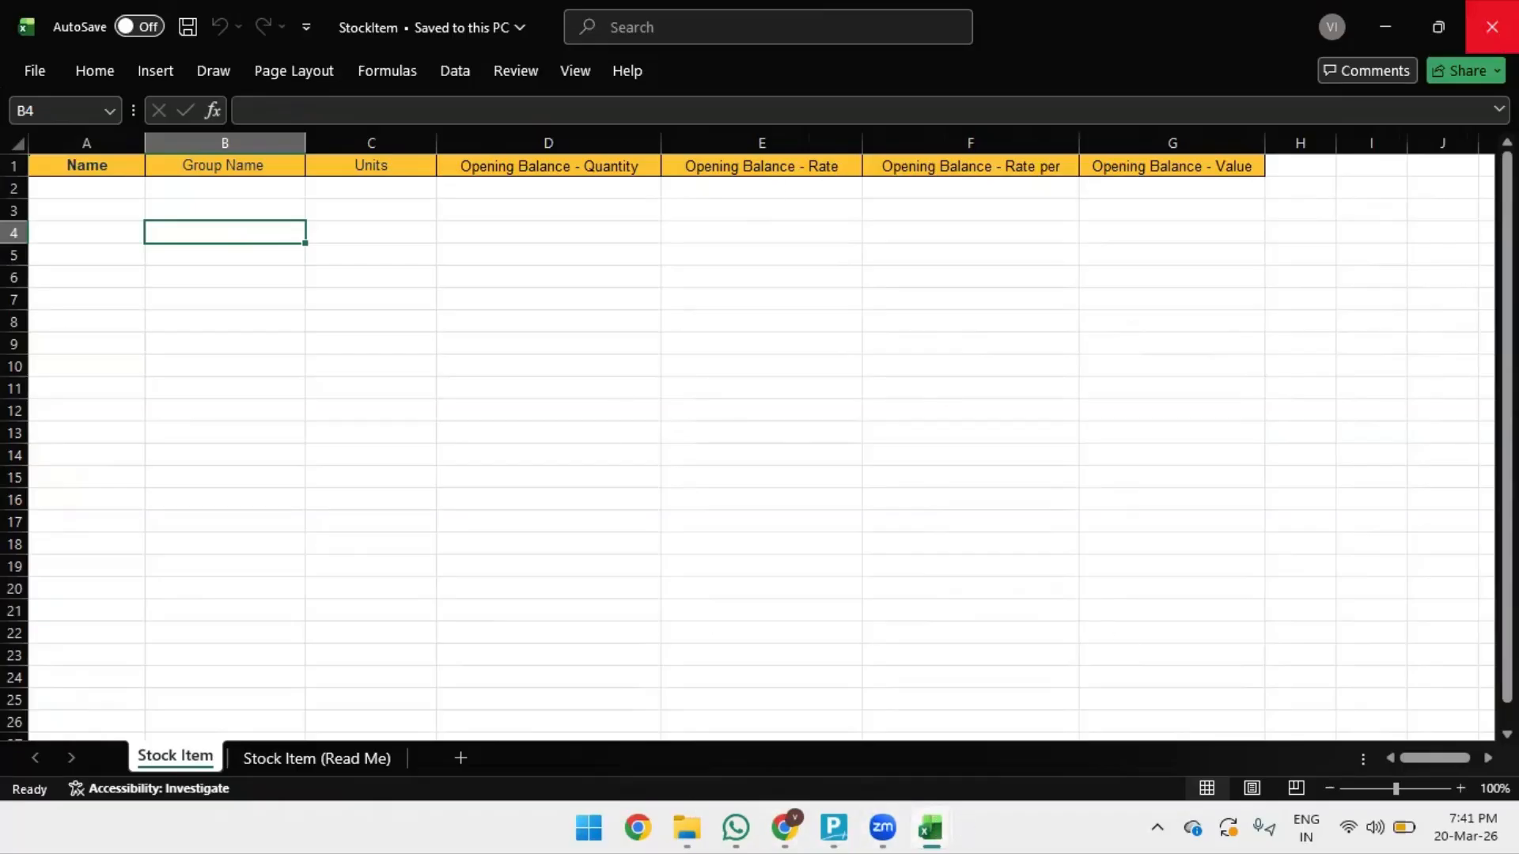
{"action": "left_click", "coordinate": [1492, 27]}
{"action": "left_click", "coordinate": [227, 360]}
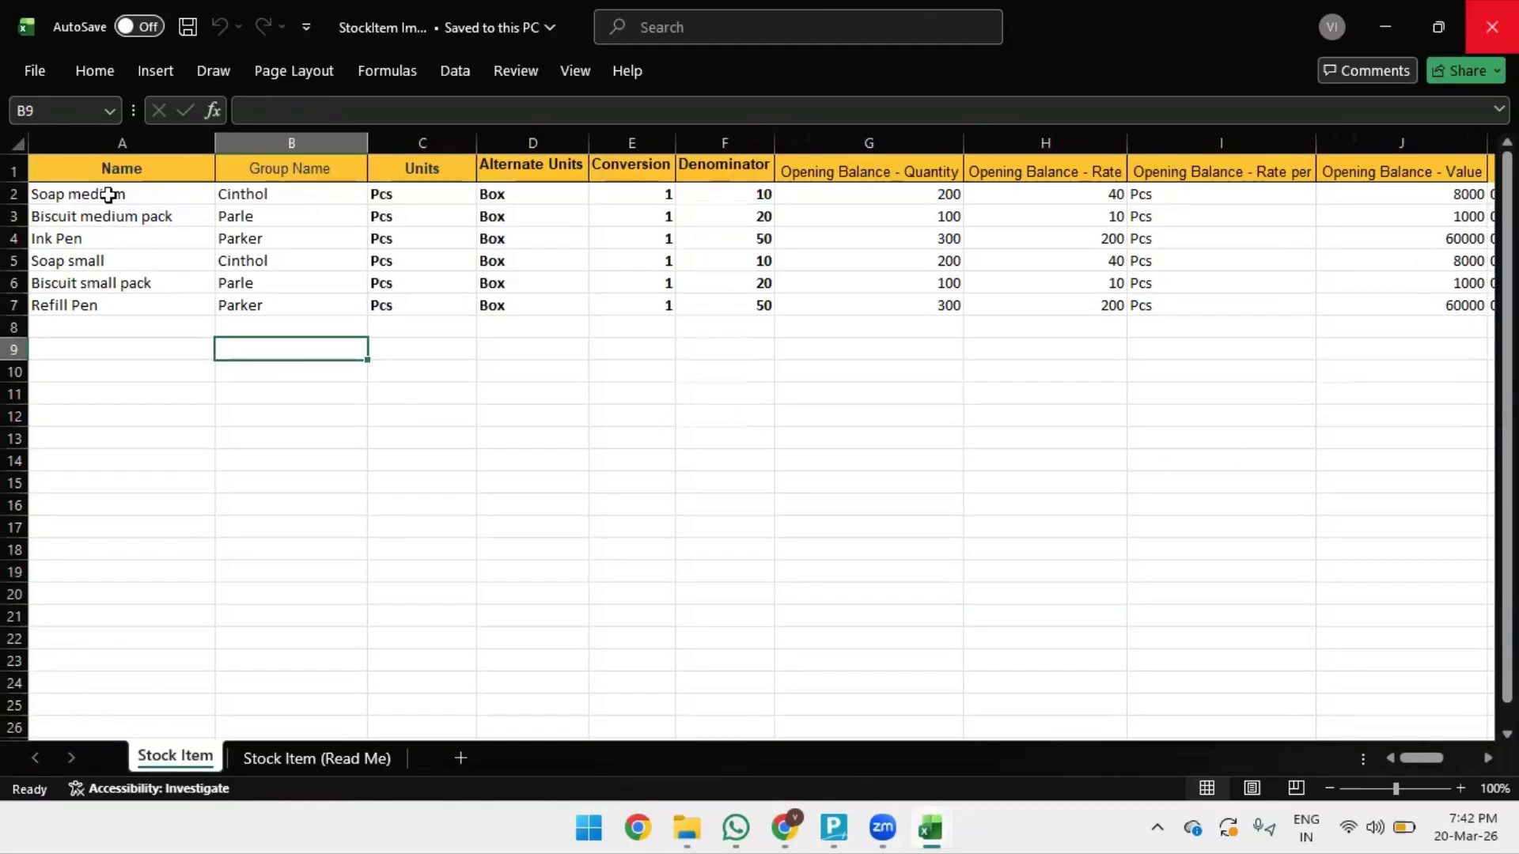
{"action": "left_click", "coordinate": [114, 168]}
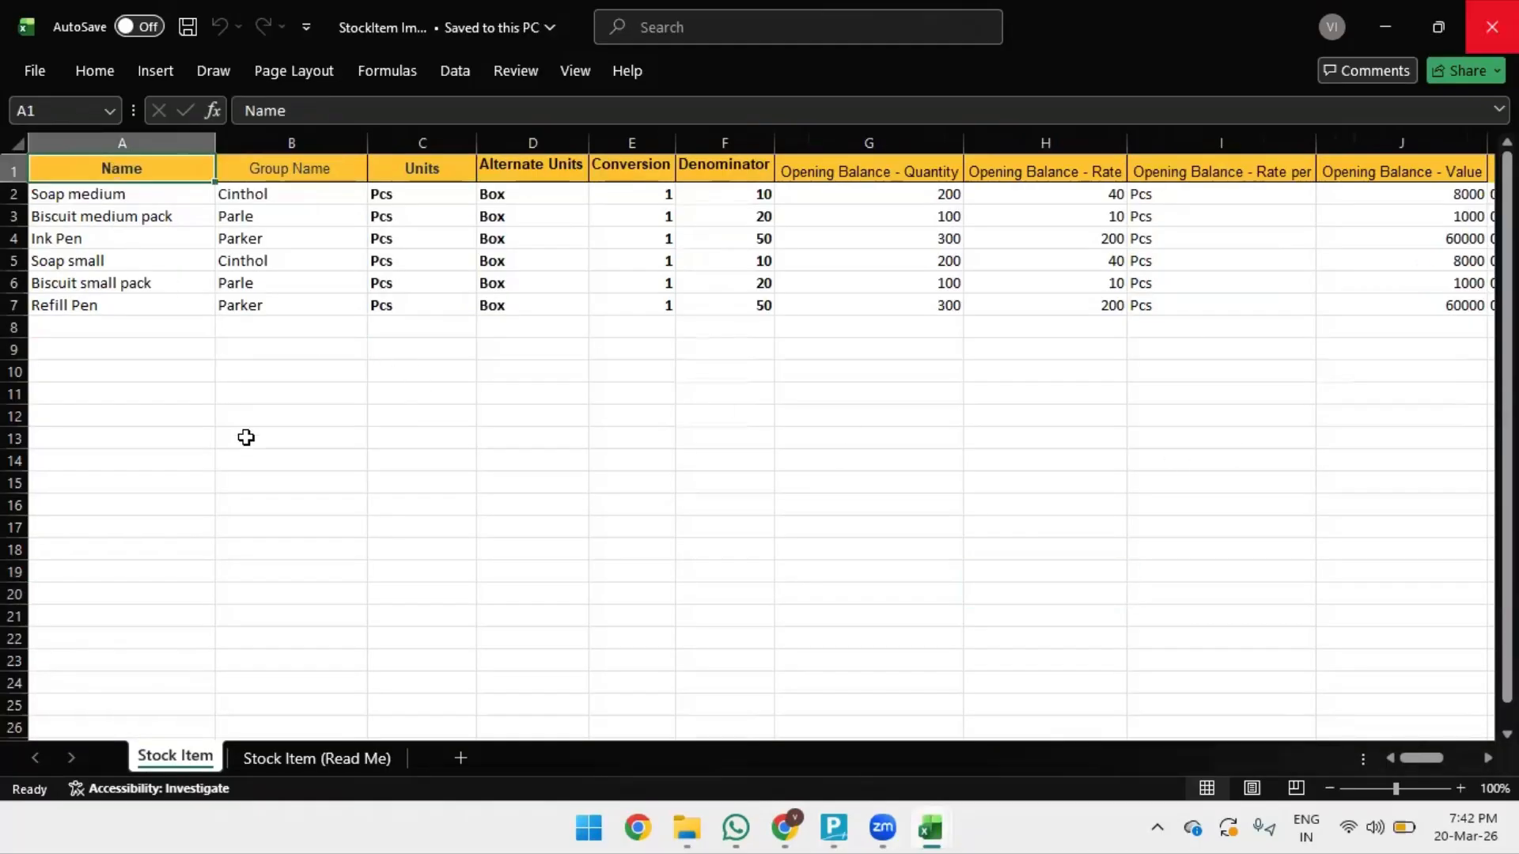
{"action": "left_click", "coordinate": [136, 194]}
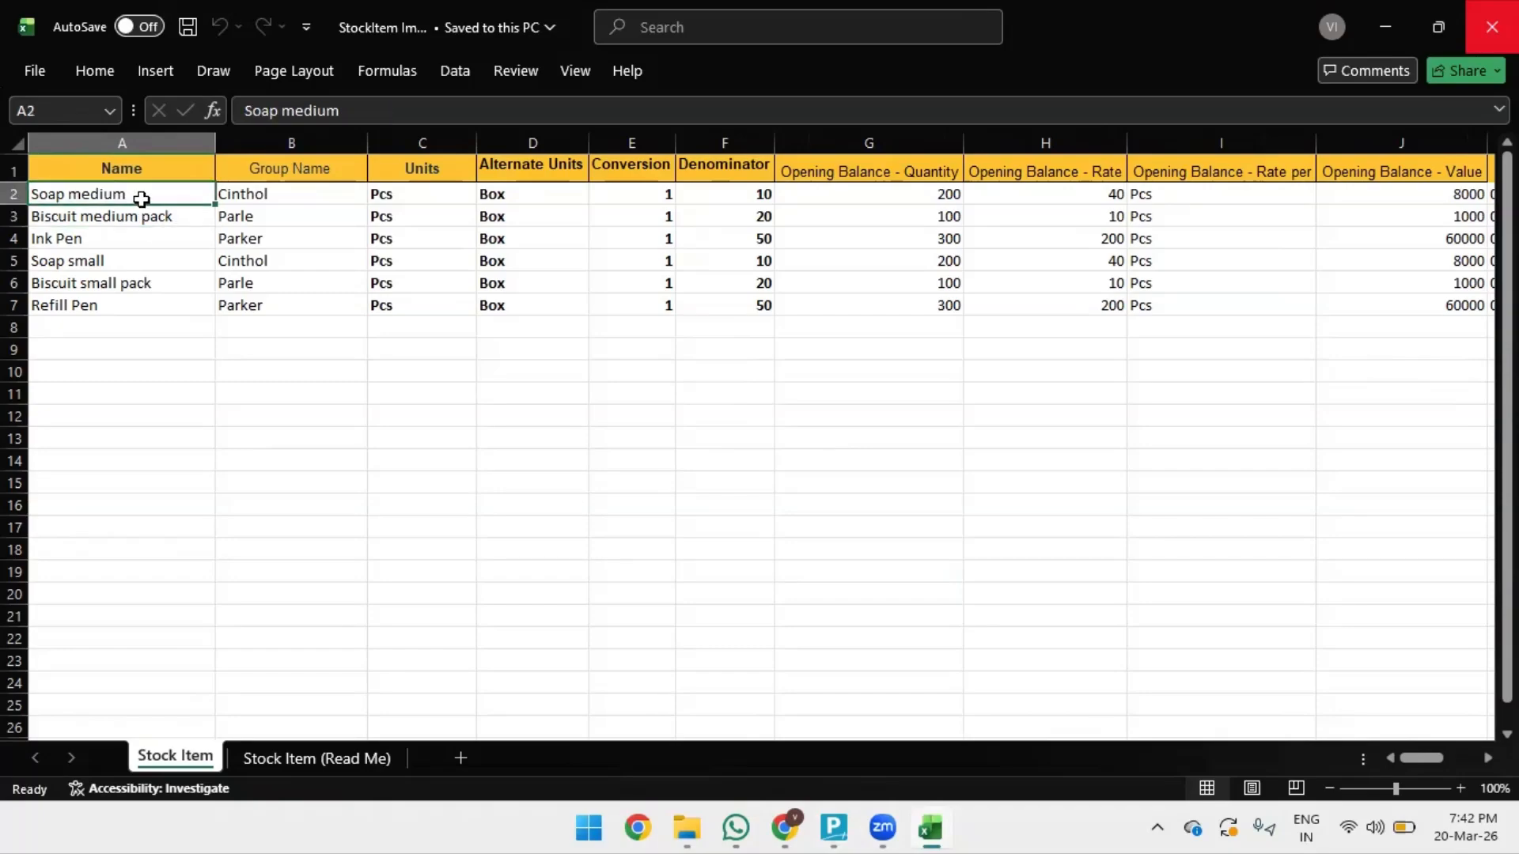
{"action": "left_click", "coordinate": [261, 210]}
{"action": "left_click", "coordinate": [306, 200]}
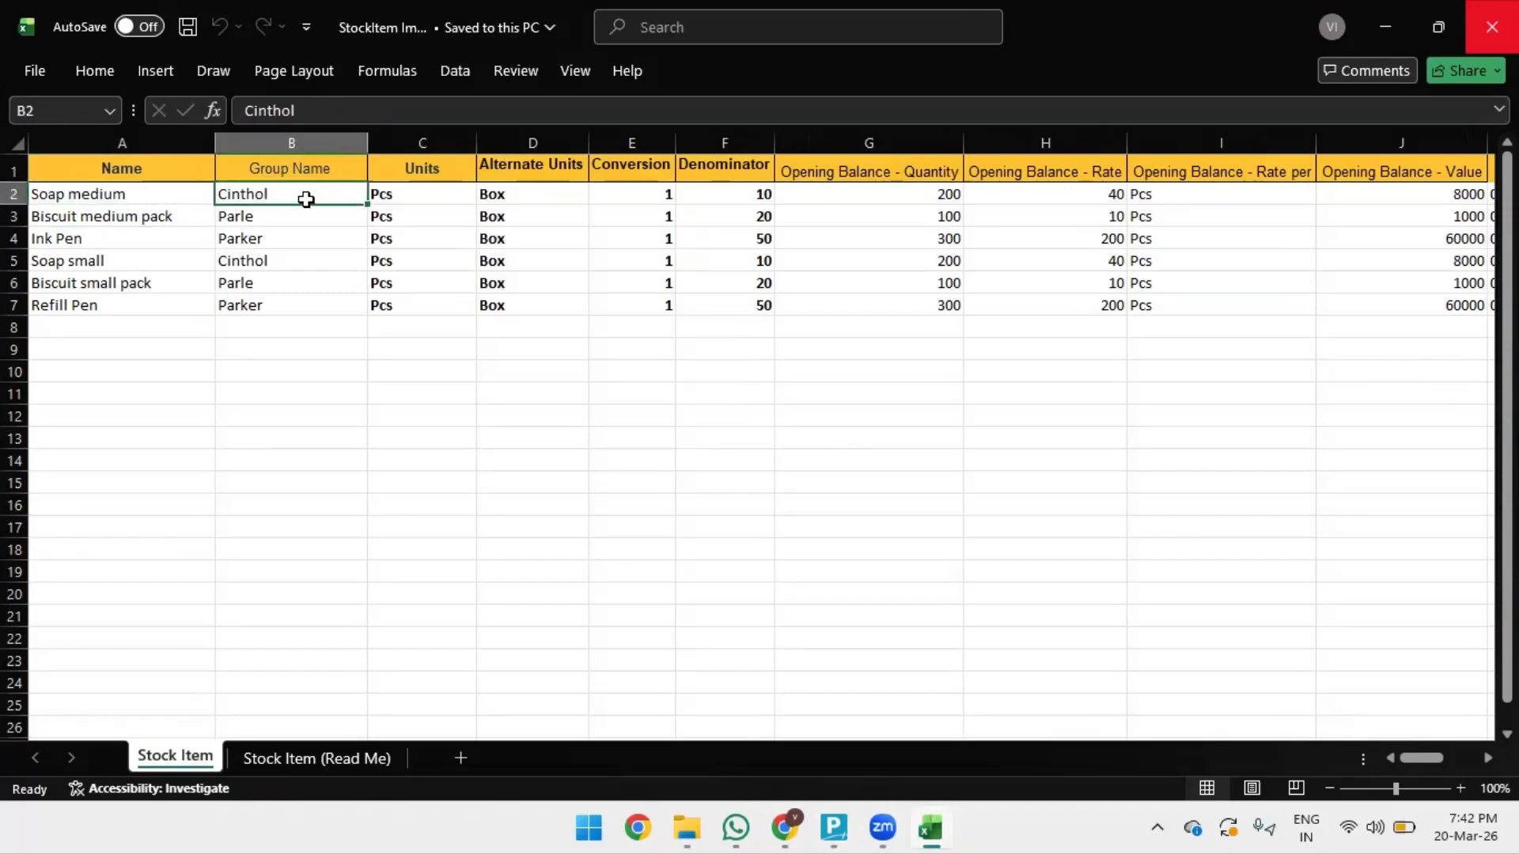
{"action": "left_click", "coordinate": [399, 194]}
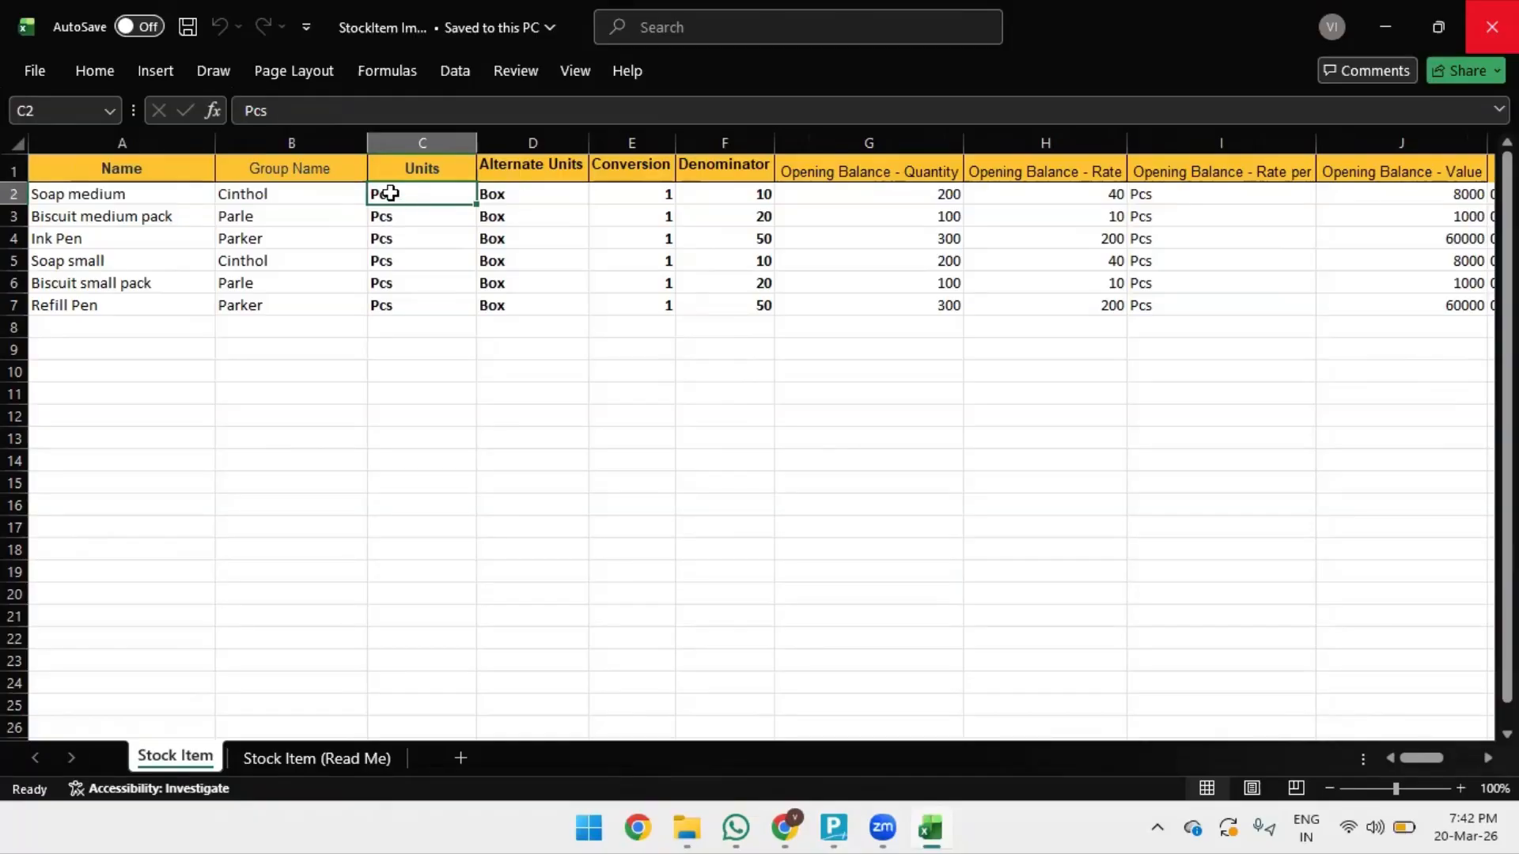
{"action": "left_click", "coordinate": [526, 196]}
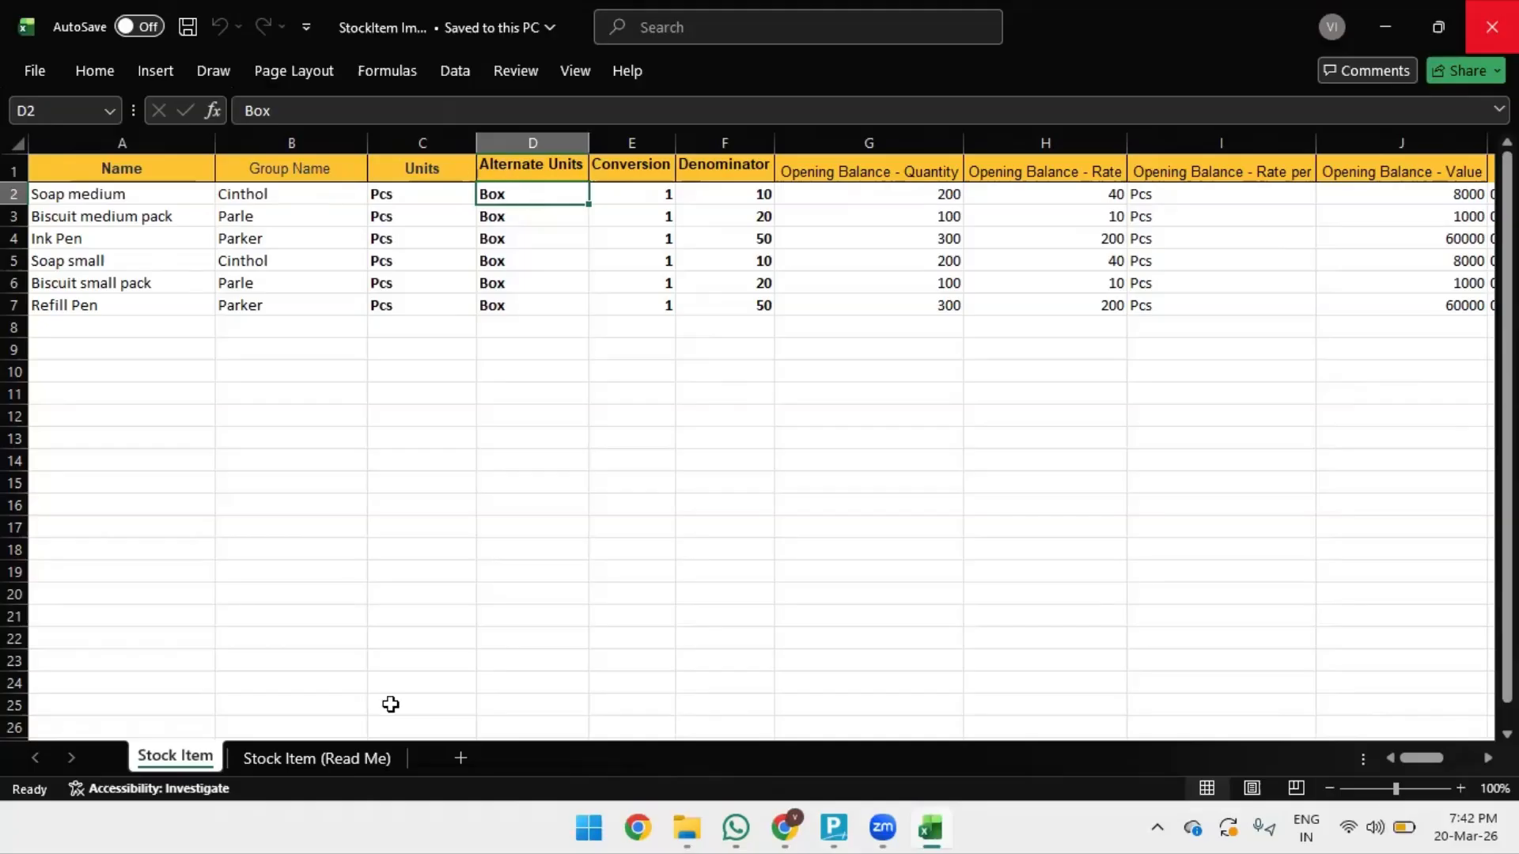
{"action": "left_click", "coordinate": [306, 761]}
{"action": "scroll", "coordinate": [130, 277], "scroll_direction": "up", "scroll_amount": 8}
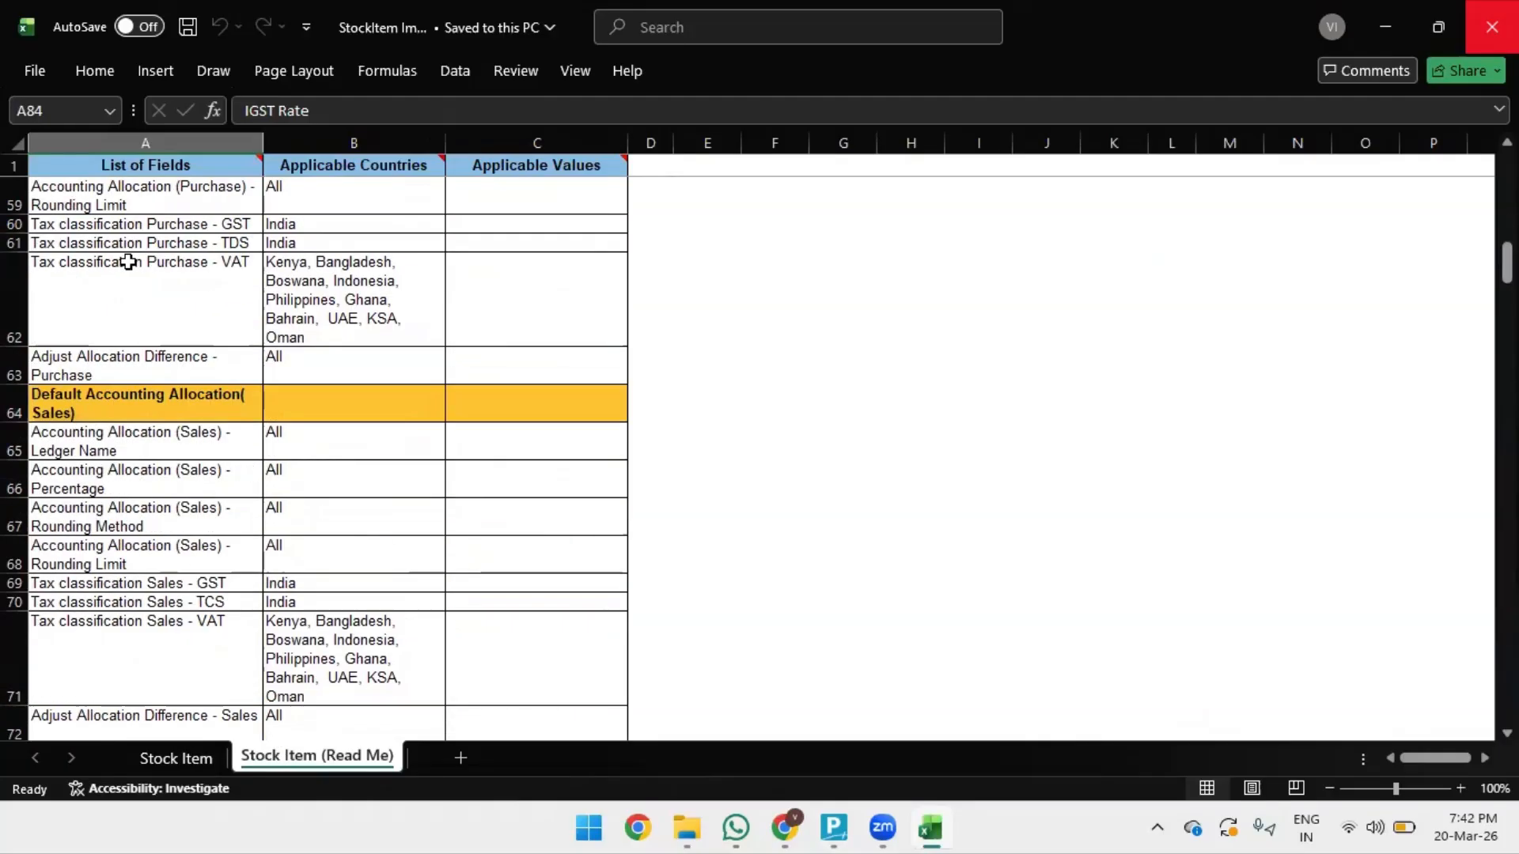
{"action": "scroll", "coordinate": [139, 300], "scroll_direction": "up", "scroll_amount": 4}
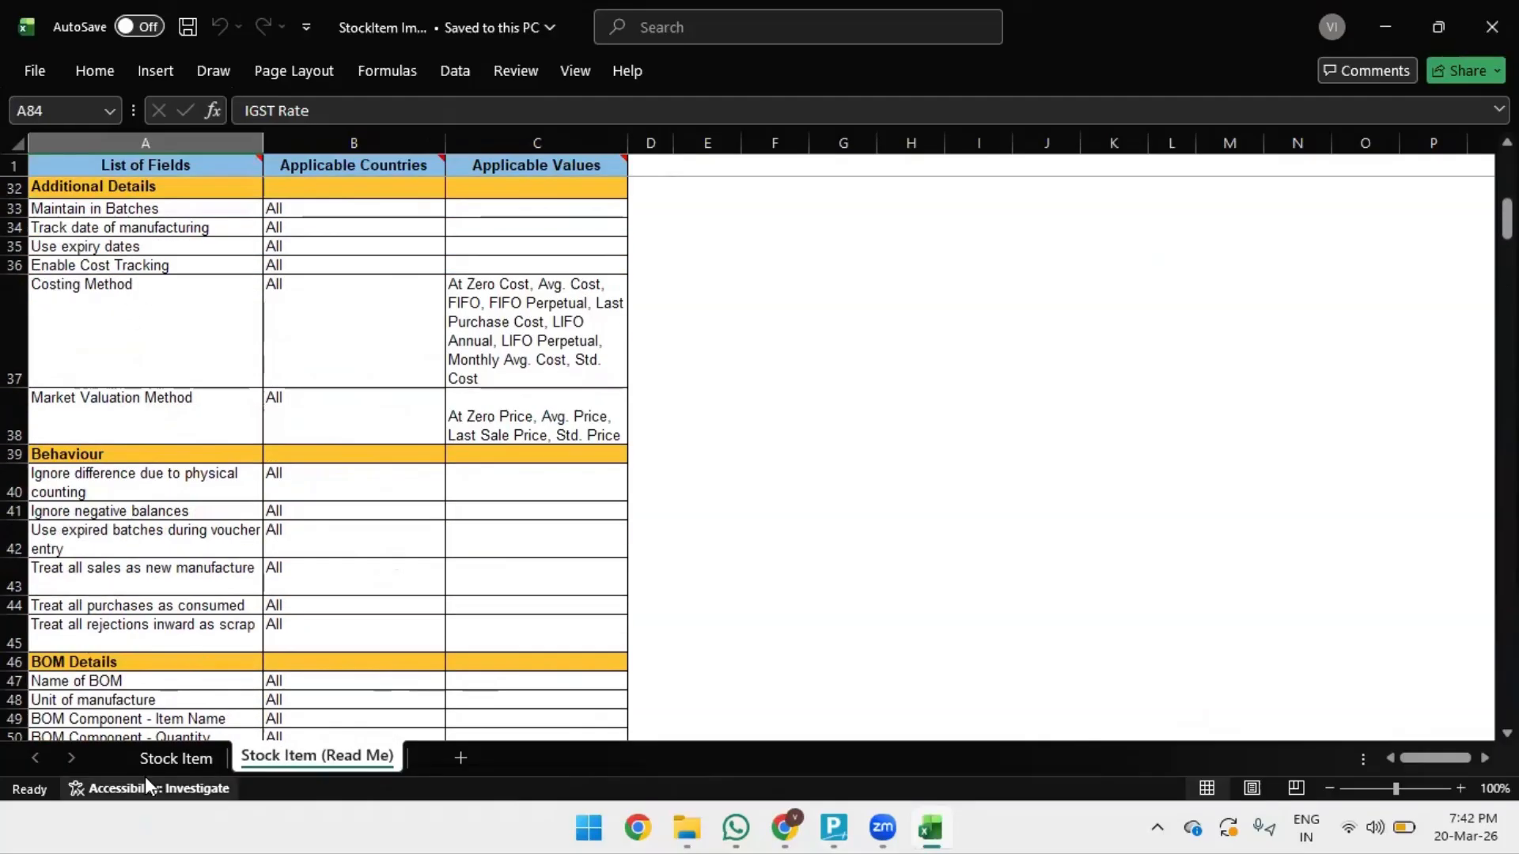
{"action": "left_click", "coordinate": [174, 758]}
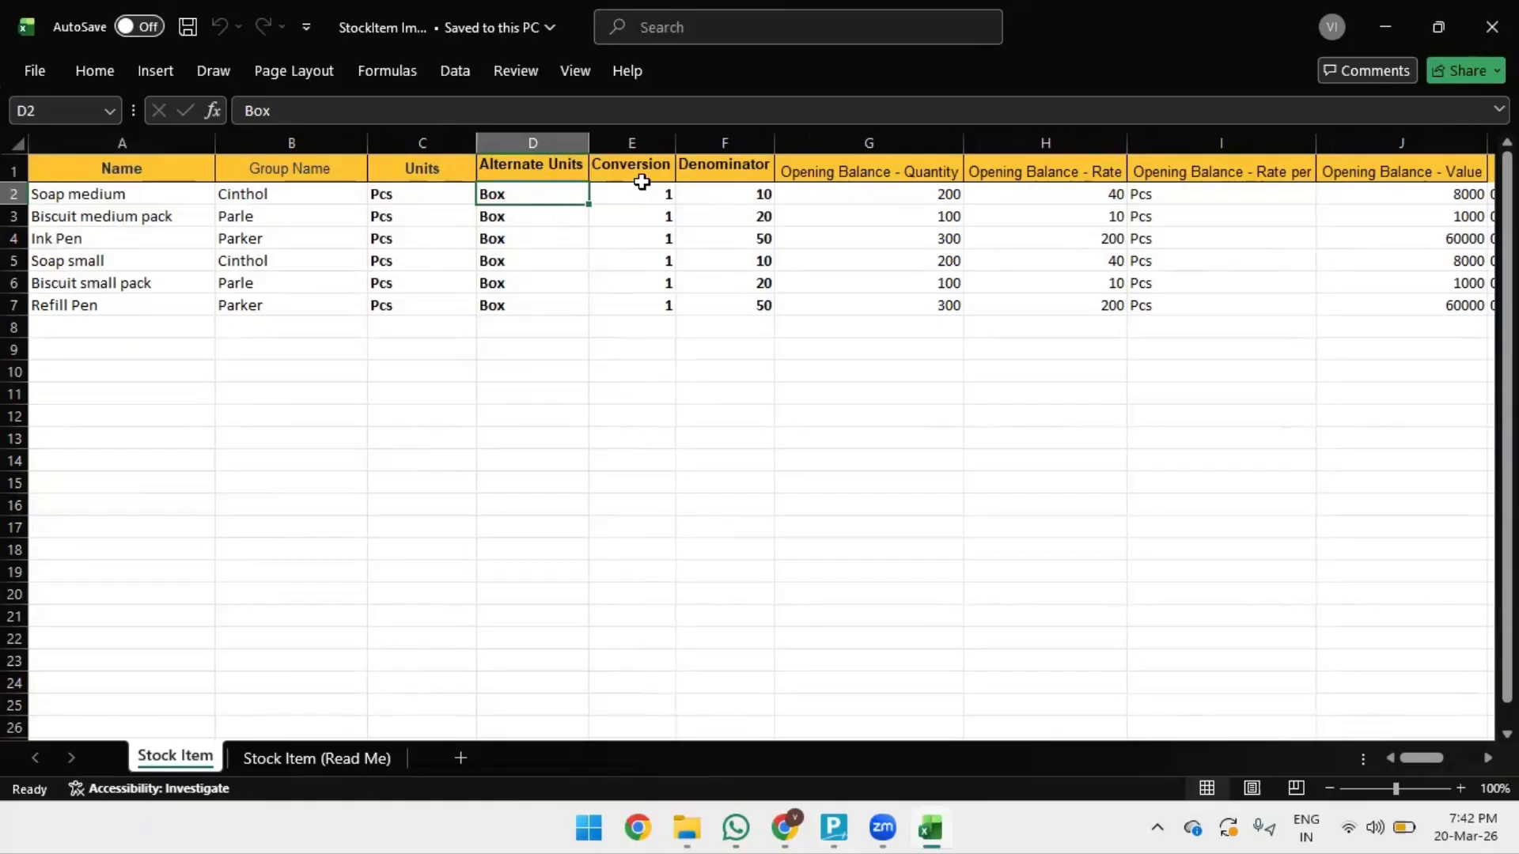
{"action": "left_click", "coordinate": [634, 204]}
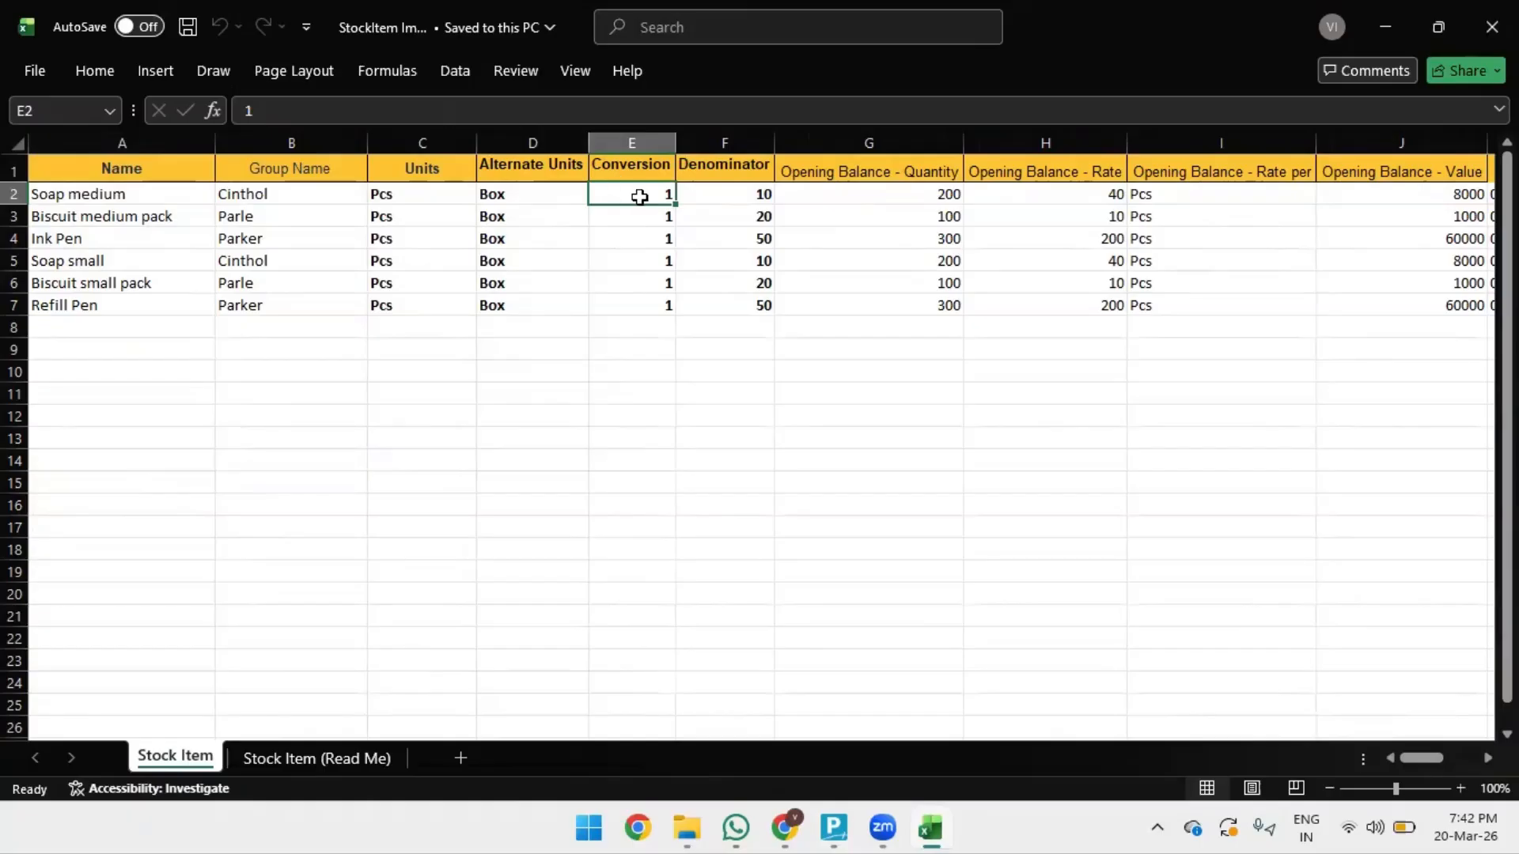
{"action": "left_click", "coordinate": [758, 197]}
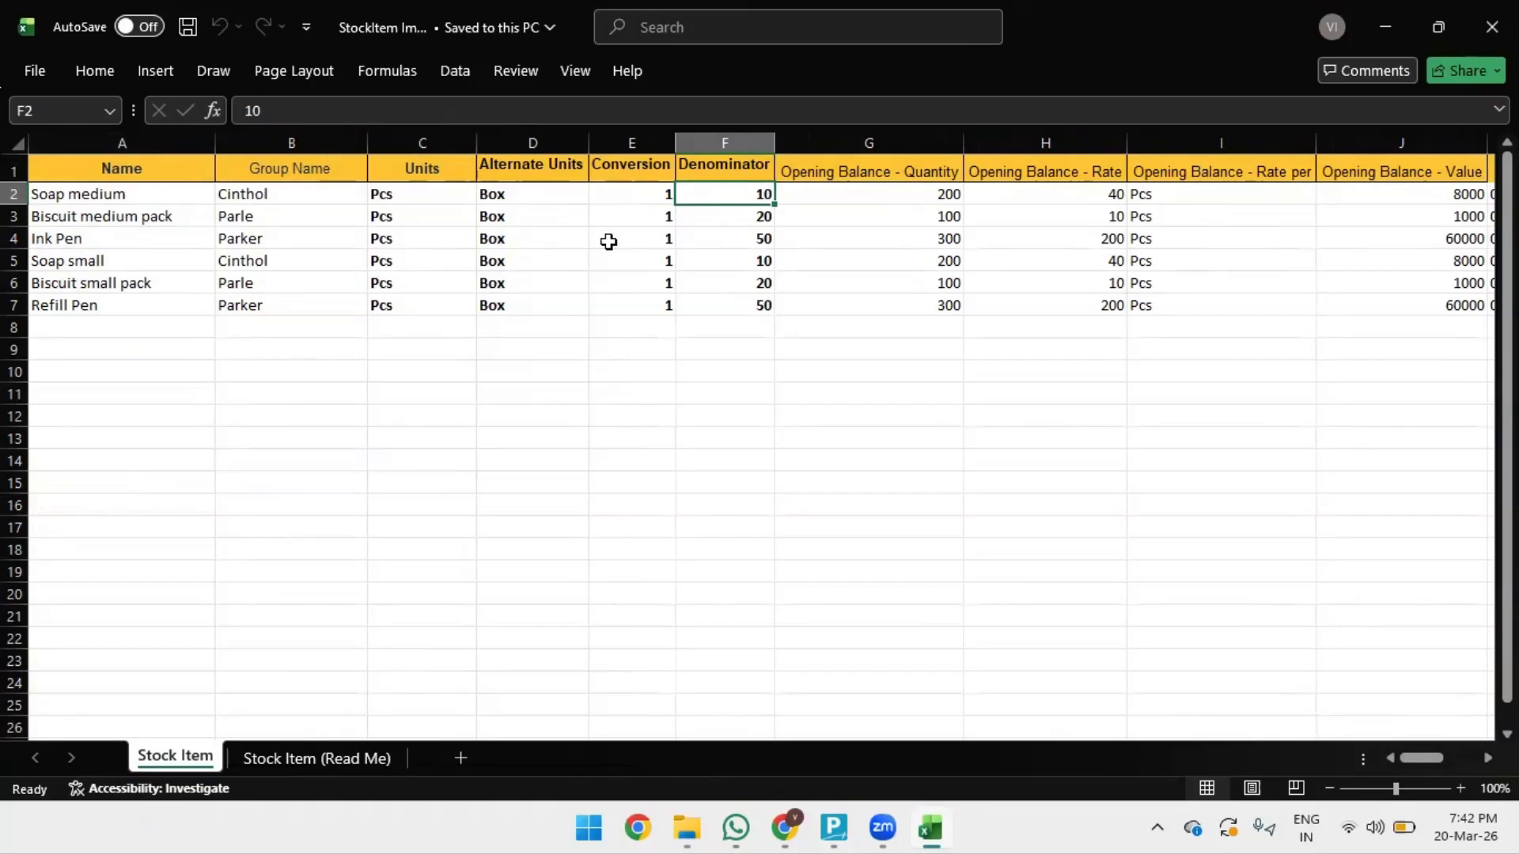
{"action": "left_click", "coordinate": [566, 201]}
{"action": "left_click", "coordinate": [661, 194]}
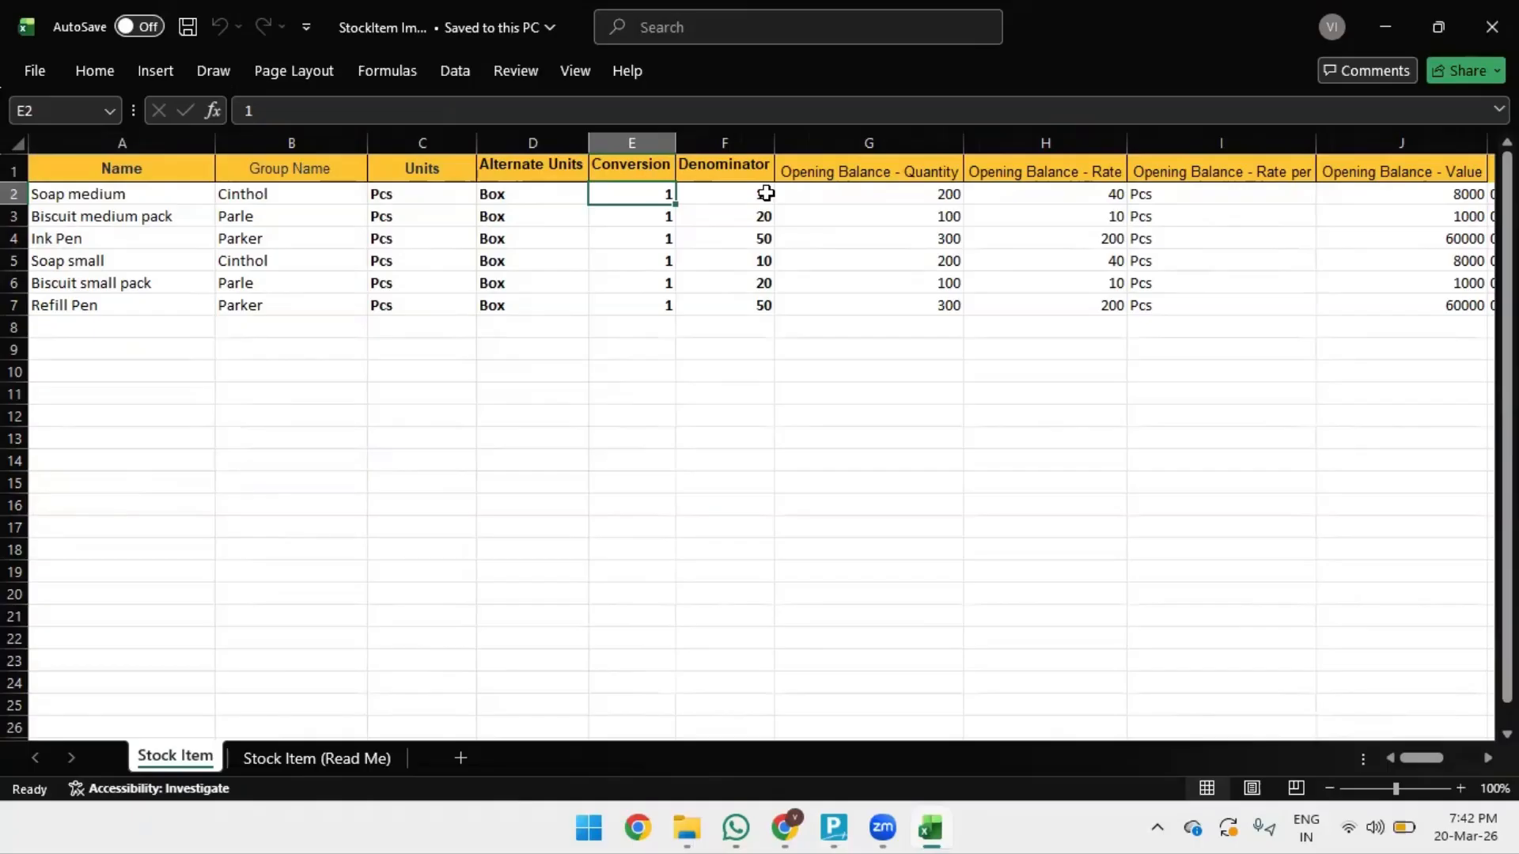
{"action": "left_click", "coordinate": [766, 193]}
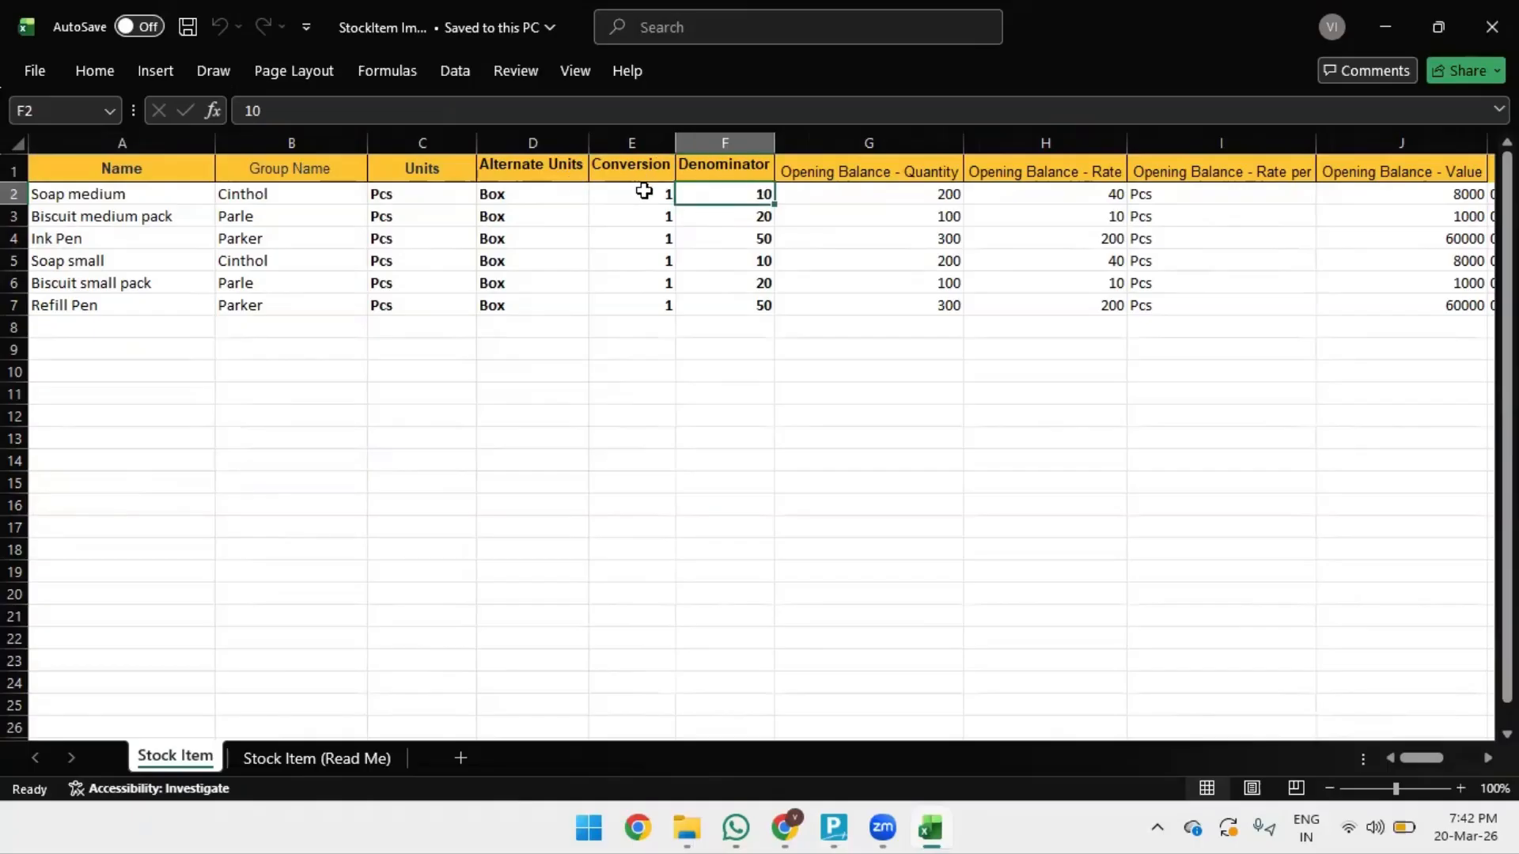
{"action": "left_click", "coordinate": [851, 198]}
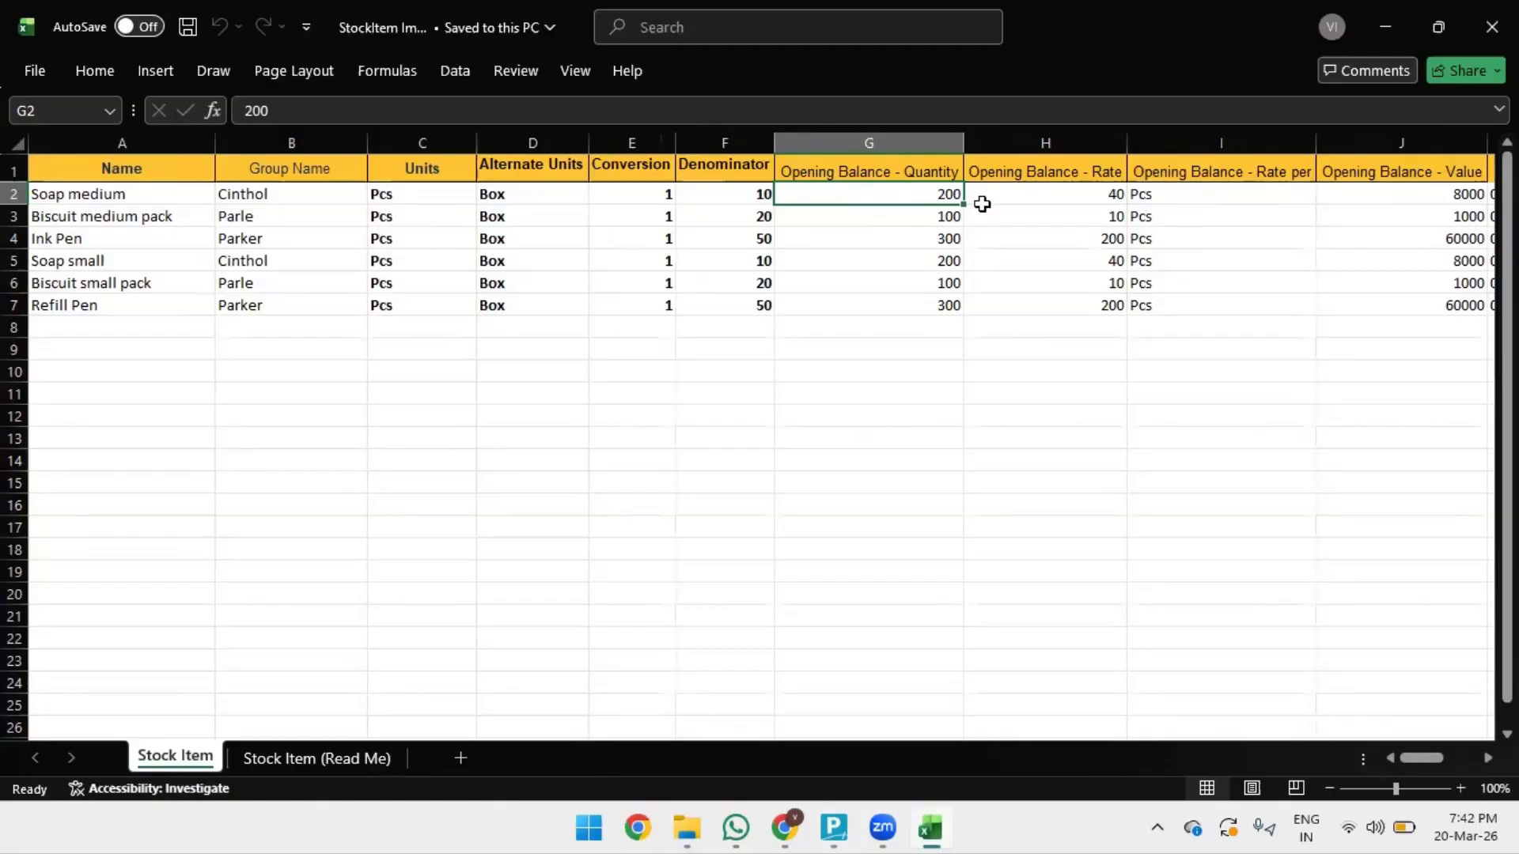
{"action": "left_click", "coordinate": [982, 202]}
{"action": "left_click", "coordinate": [866, 196]}
{"action": "left_click", "coordinate": [997, 196]}
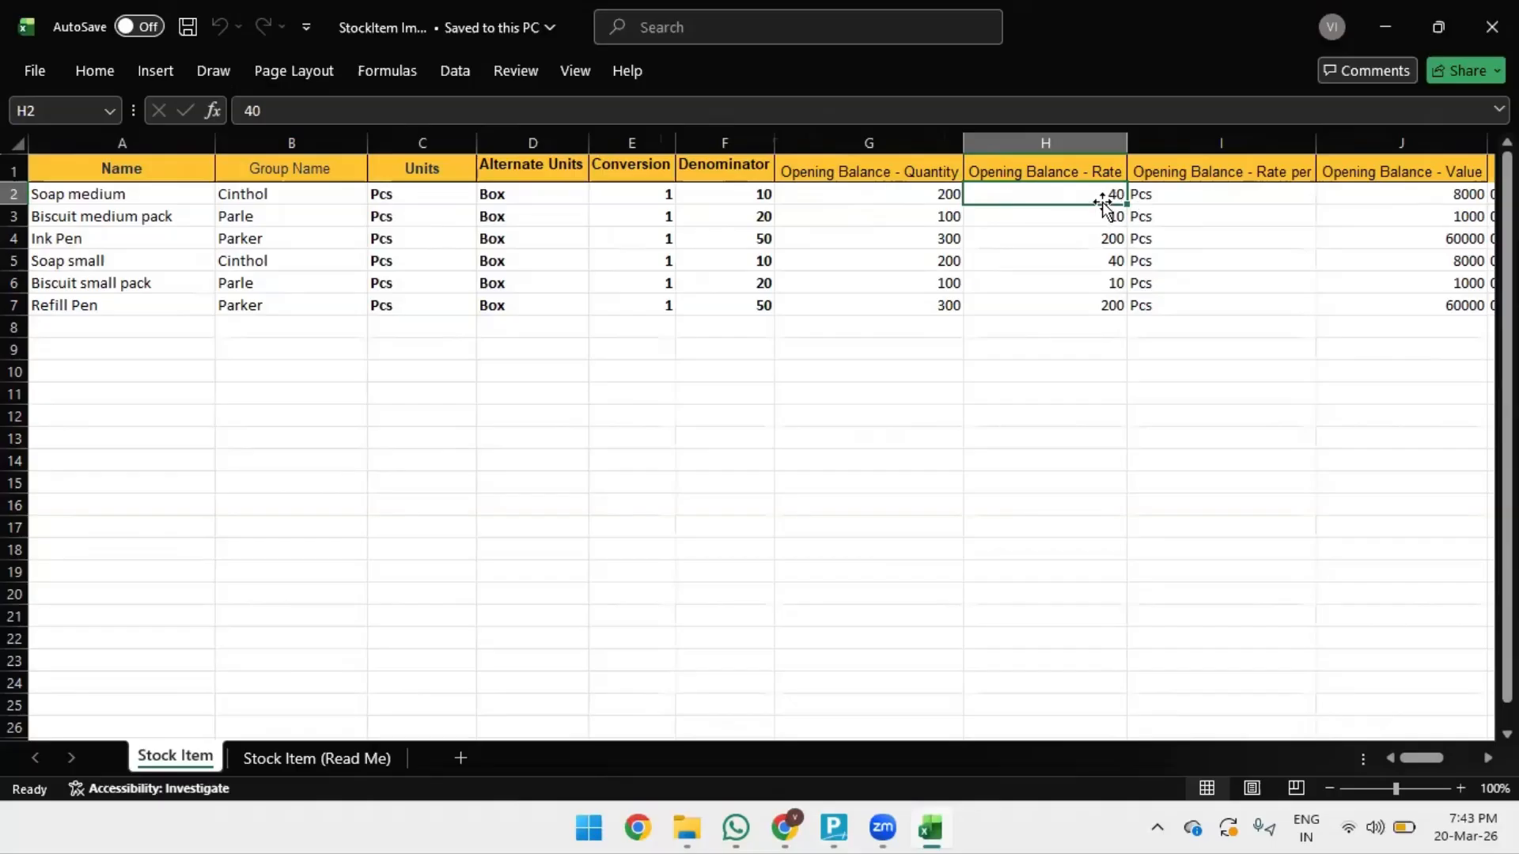
{"action": "left_click", "coordinate": [1167, 195]}
{"action": "left_click", "coordinate": [1220, 242]}
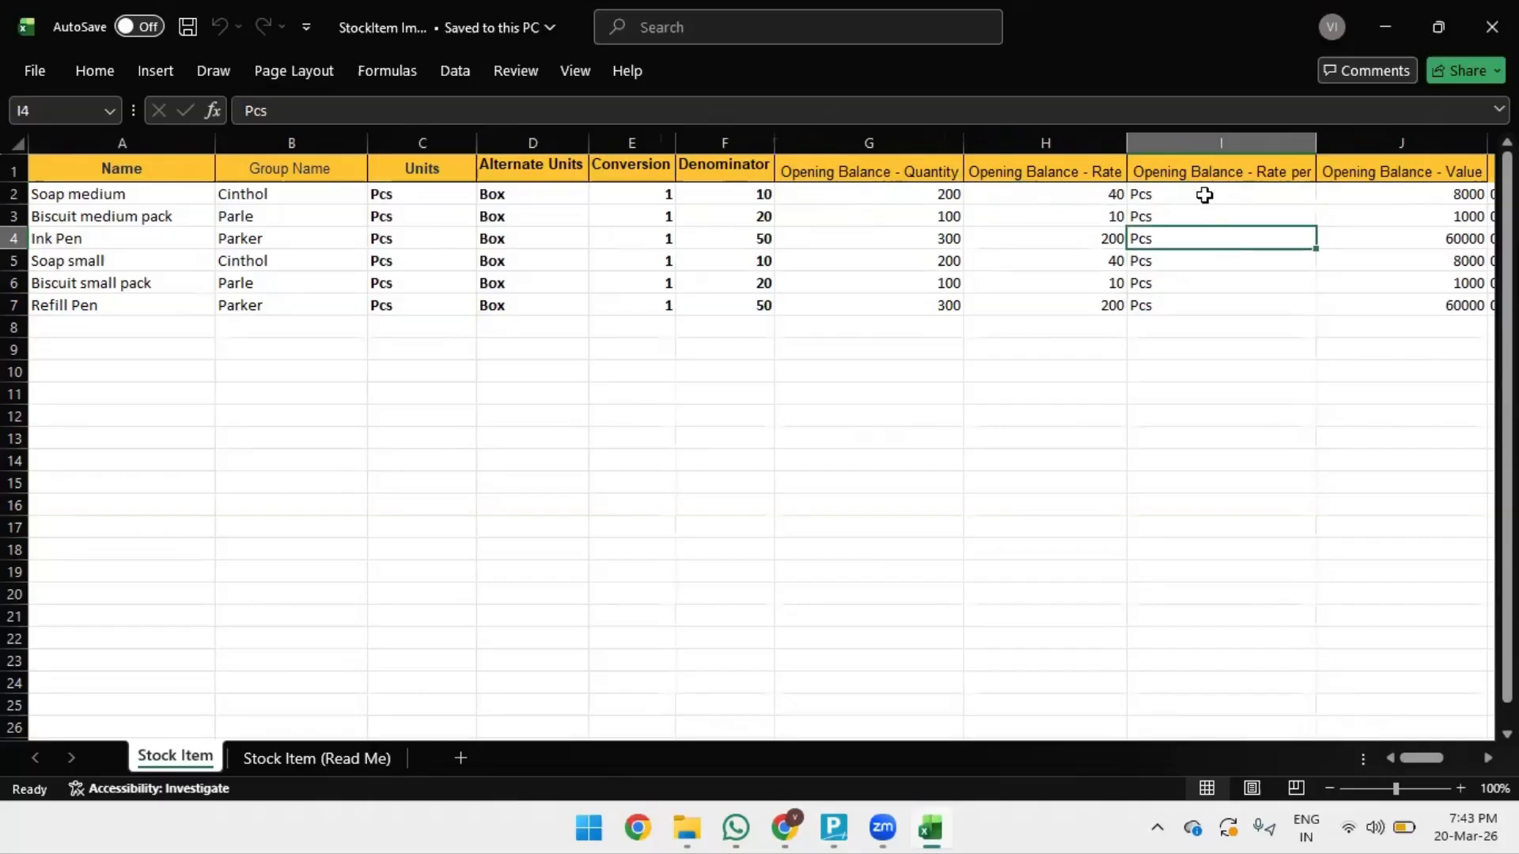
{"action": "left_click", "coordinate": [1192, 194]}
{"action": "key", "text": "Right"}
{"action": "key", "text": "Right"}
{"action": "key", "text": "Left"}
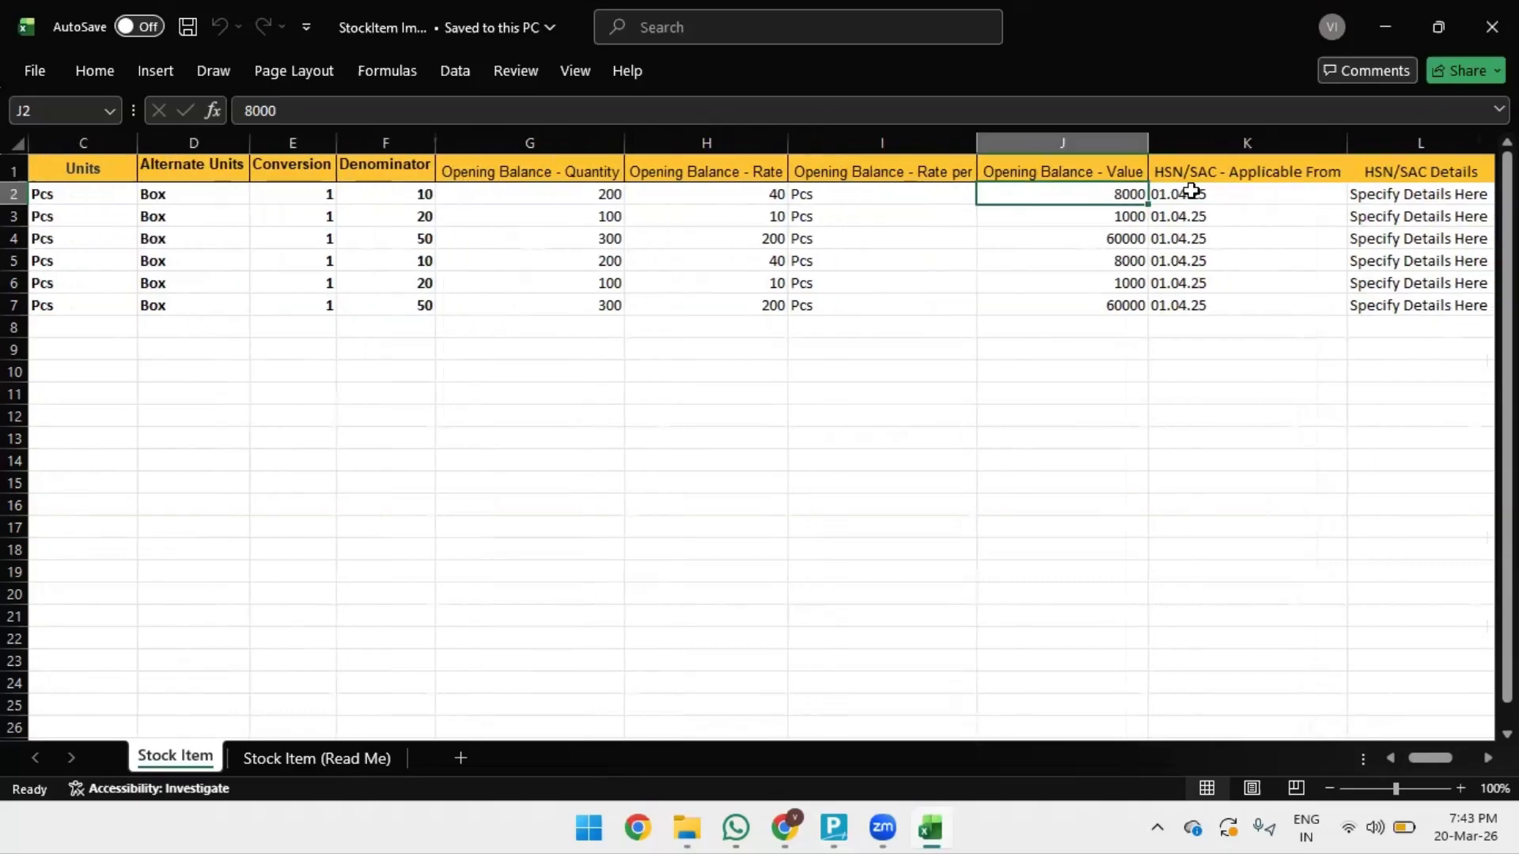
{"action": "key", "text": "Right"}
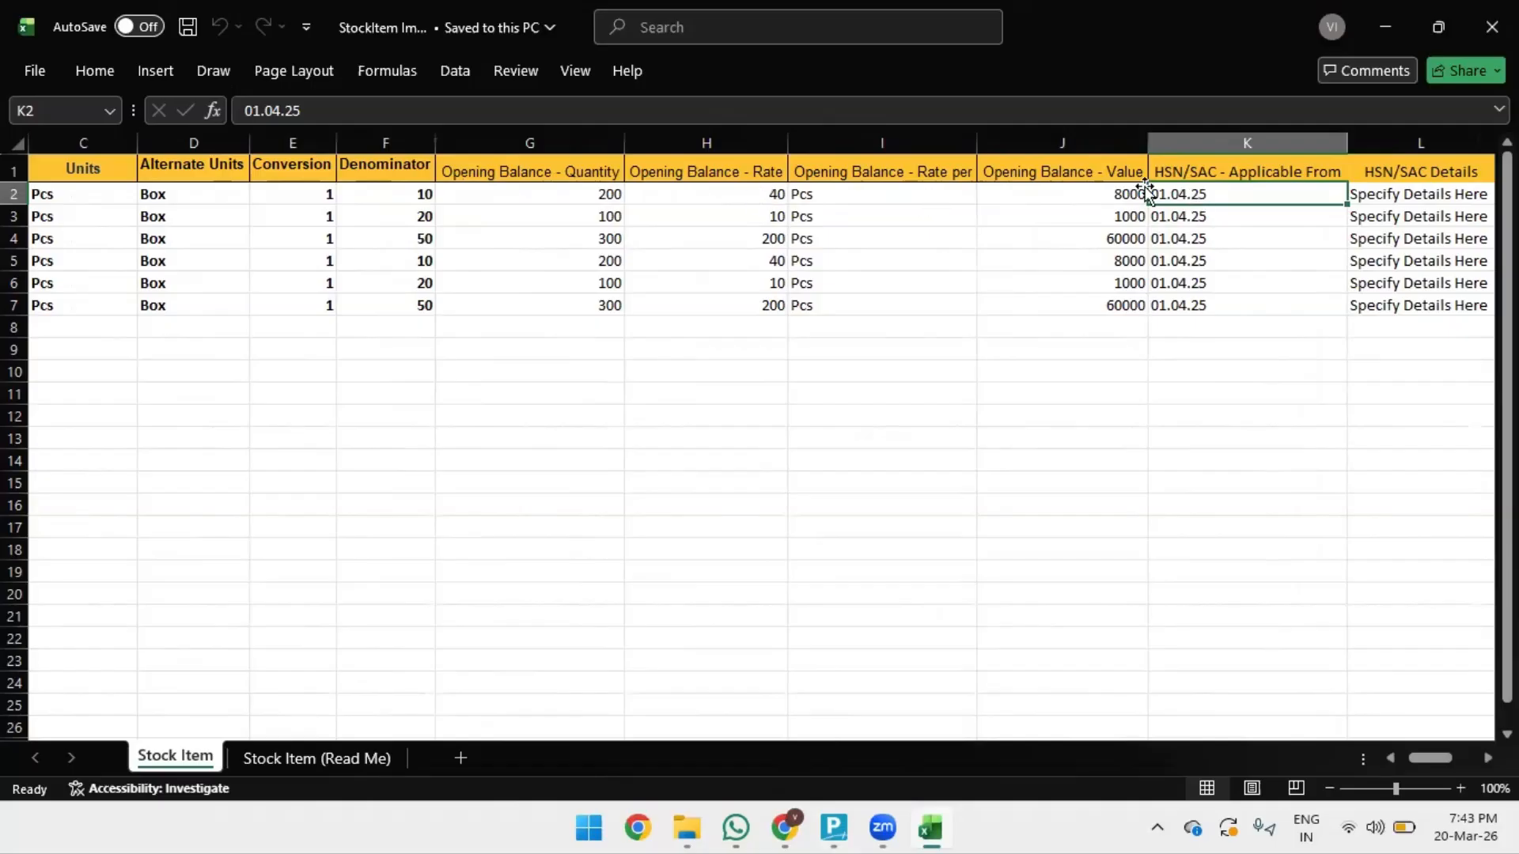
{"action": "left_click", "coordinate": [57, 231]}
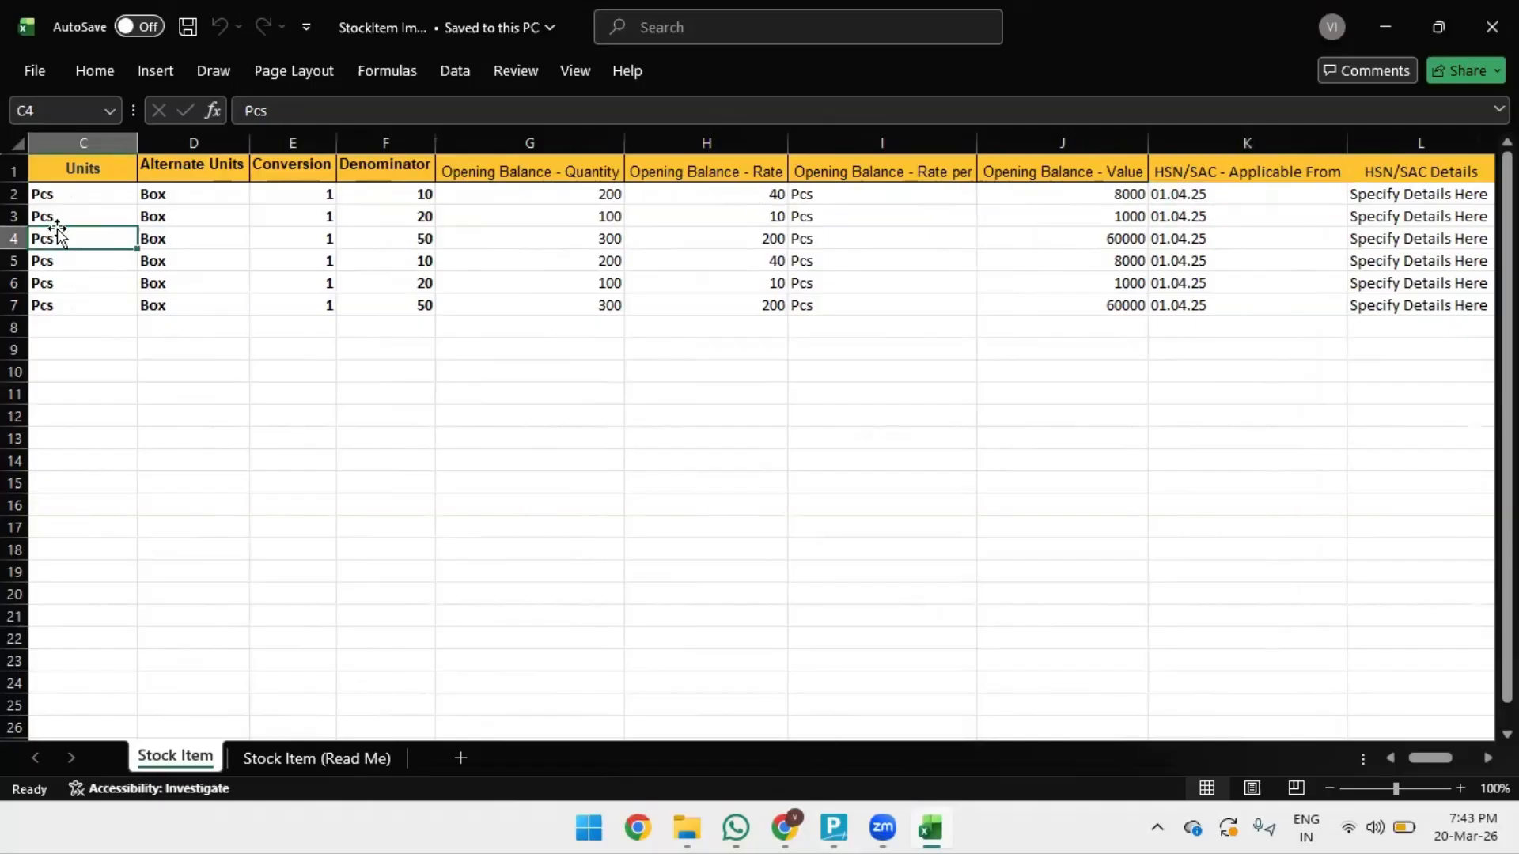
{"action": "key", "text": "Left"}
{"action": "key", "text": "Left"}
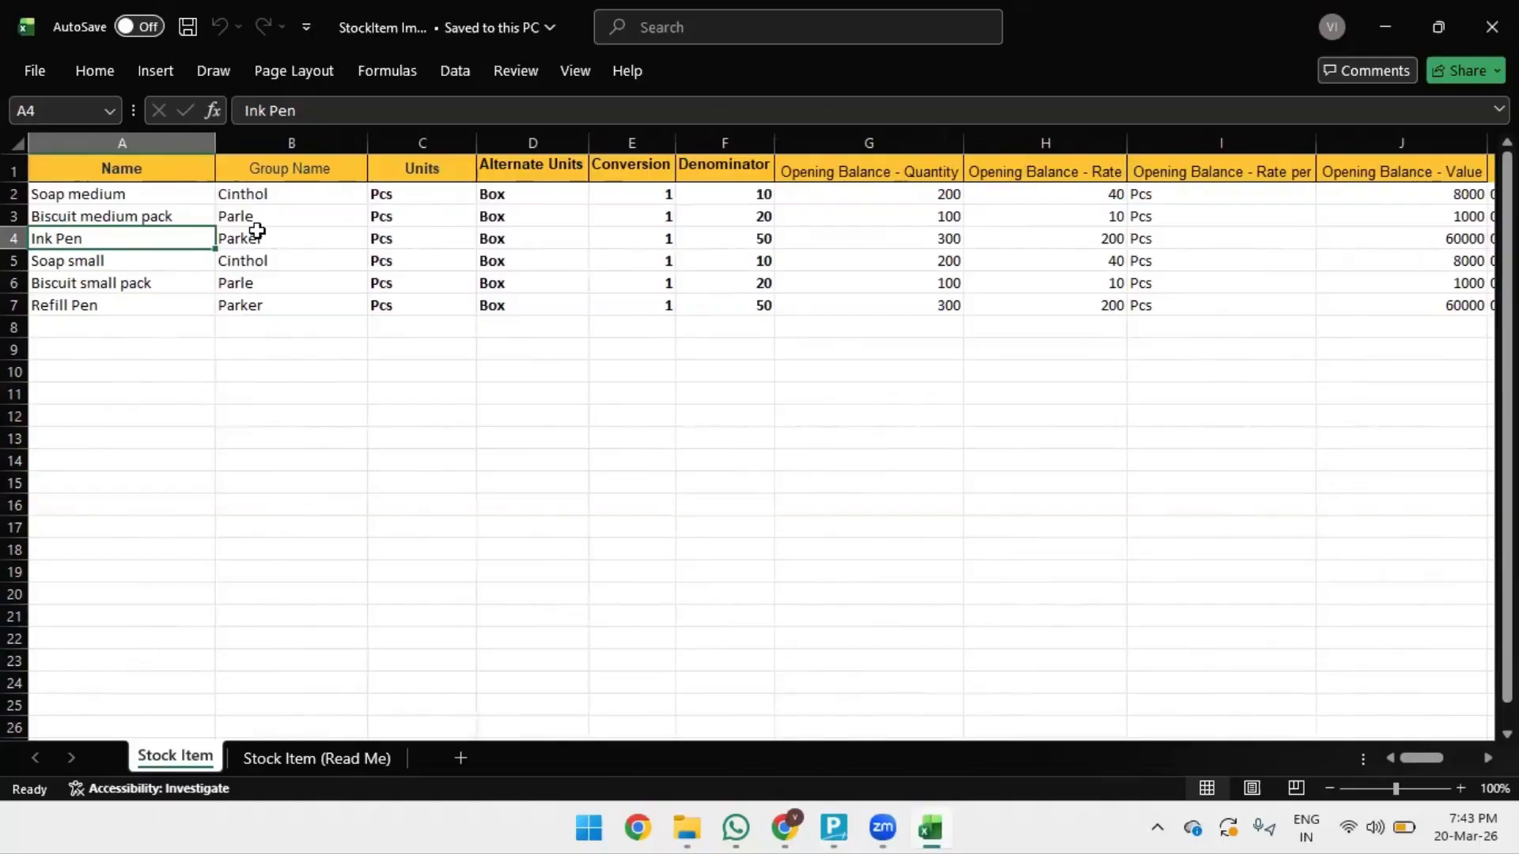
{"action": "left_click", "coordinate": [258, 230]}
{"action": "left_click", "coordinate": [94, 219]}
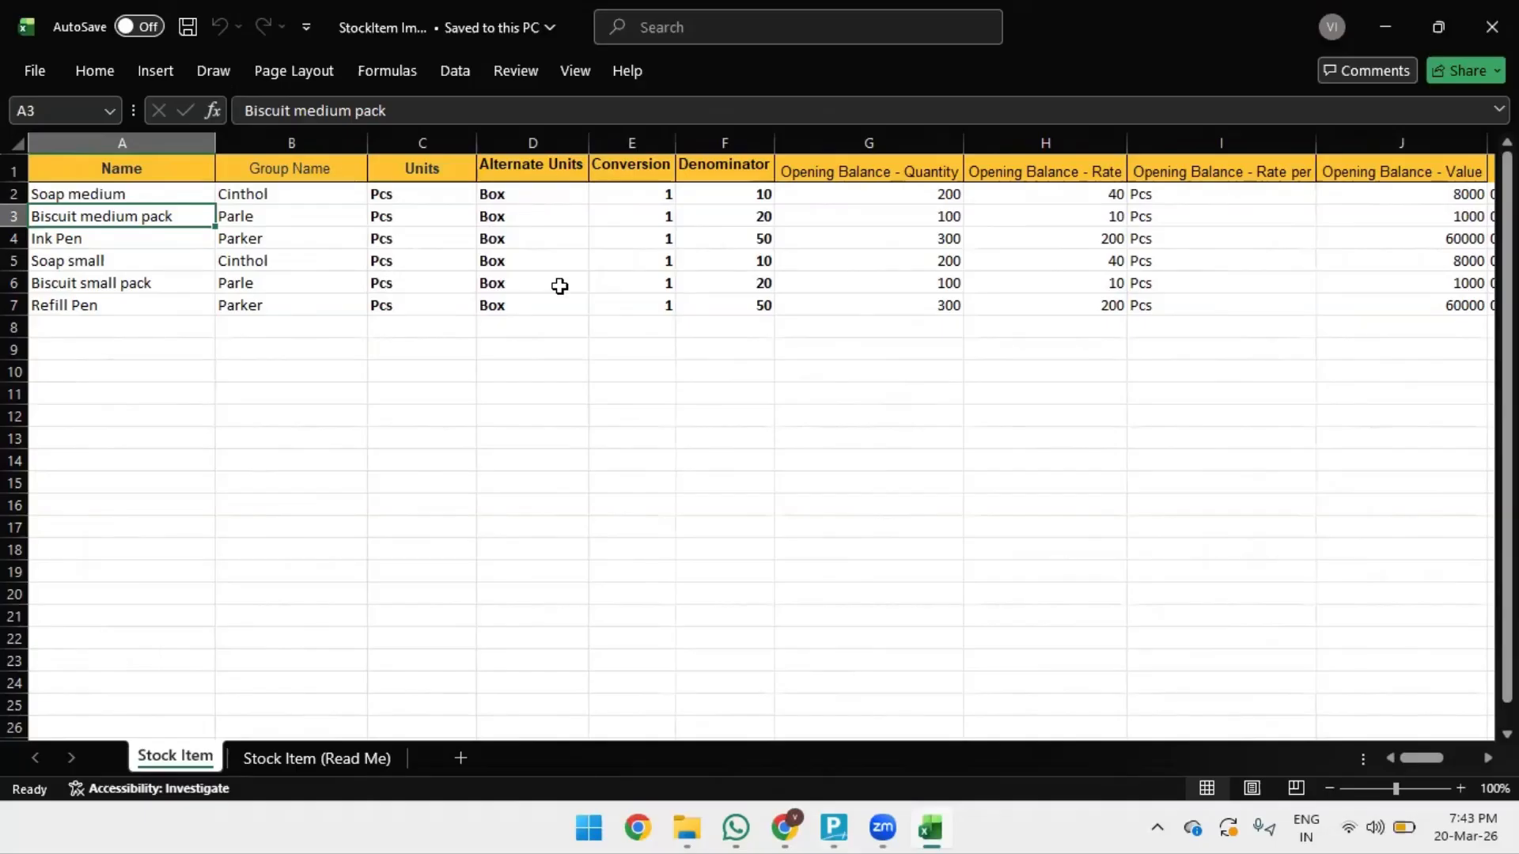
{"action": "left_click", "coordinate": [751, 242]}
{"action": "left_click", "coordinate": [647, 246]}
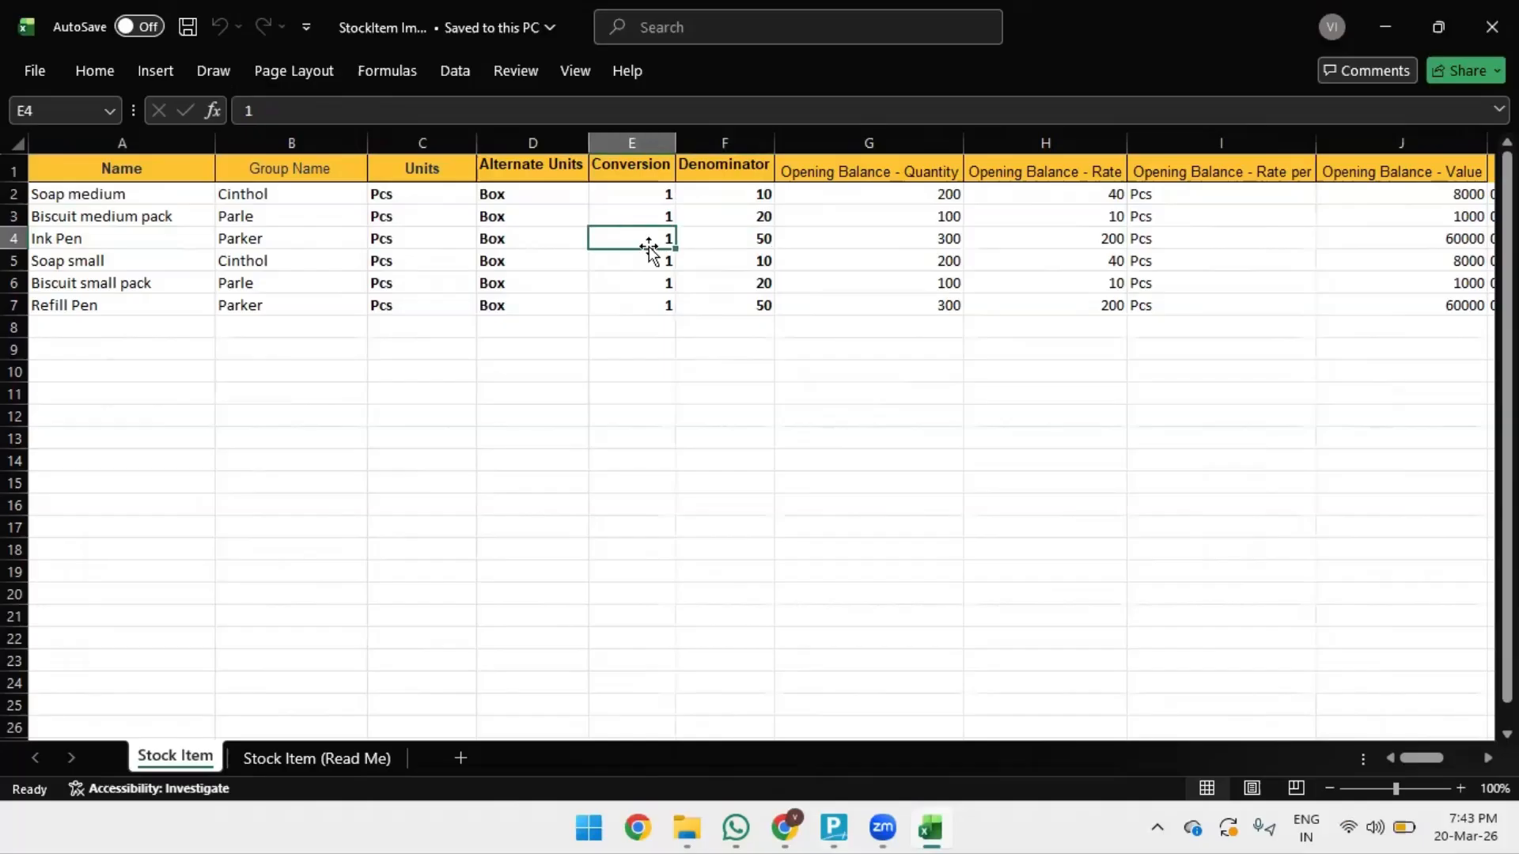
{"action": "left_click", "coordinate": [755, 247]}
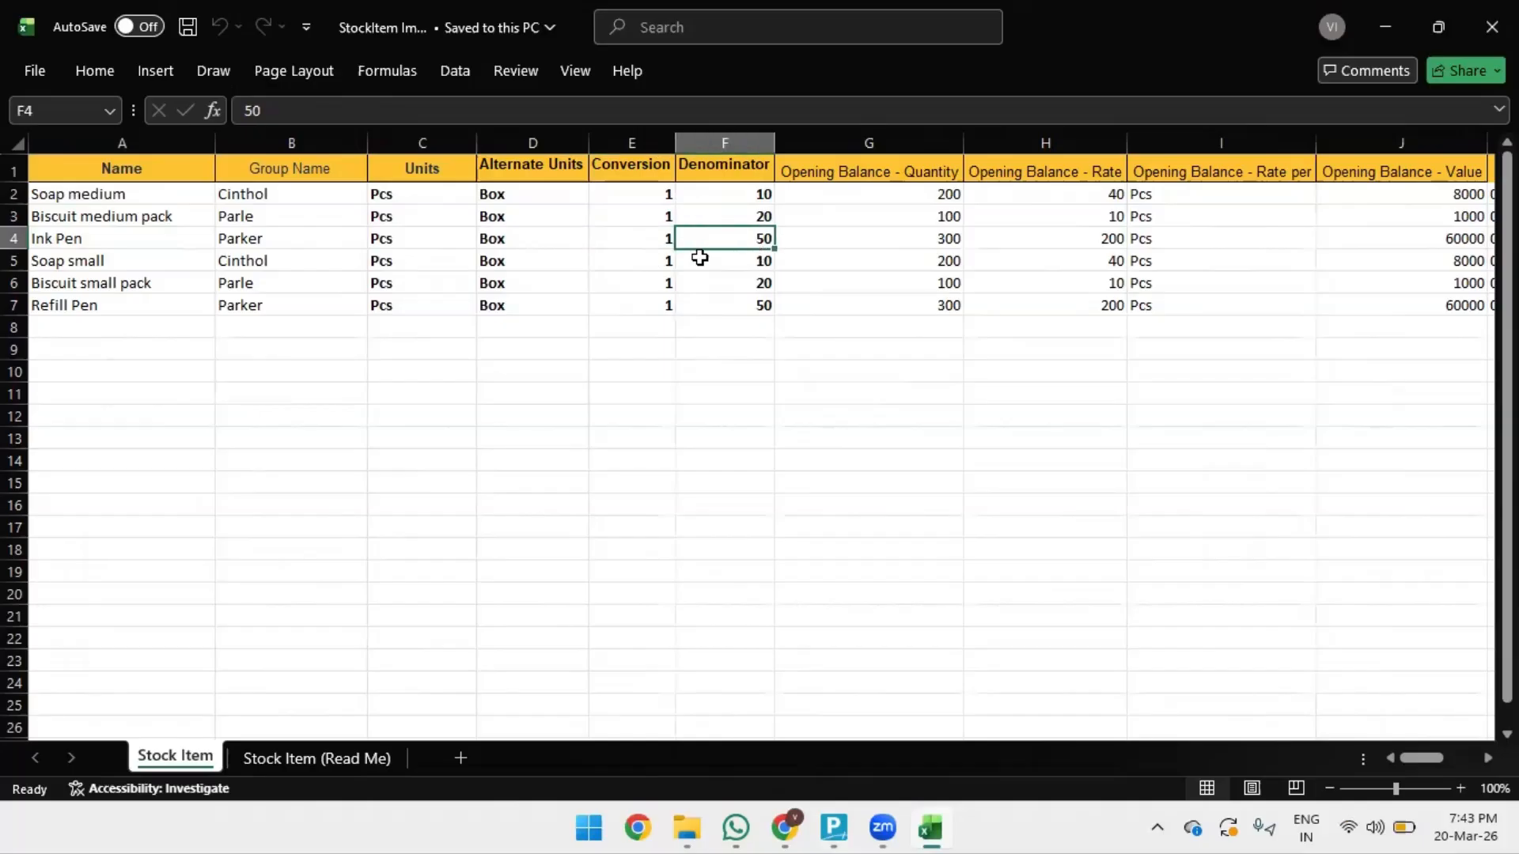
{"action": "left_click", "coordinate": [627, 262]}
{"action": "left_click", "coordinate": [718, 266]}
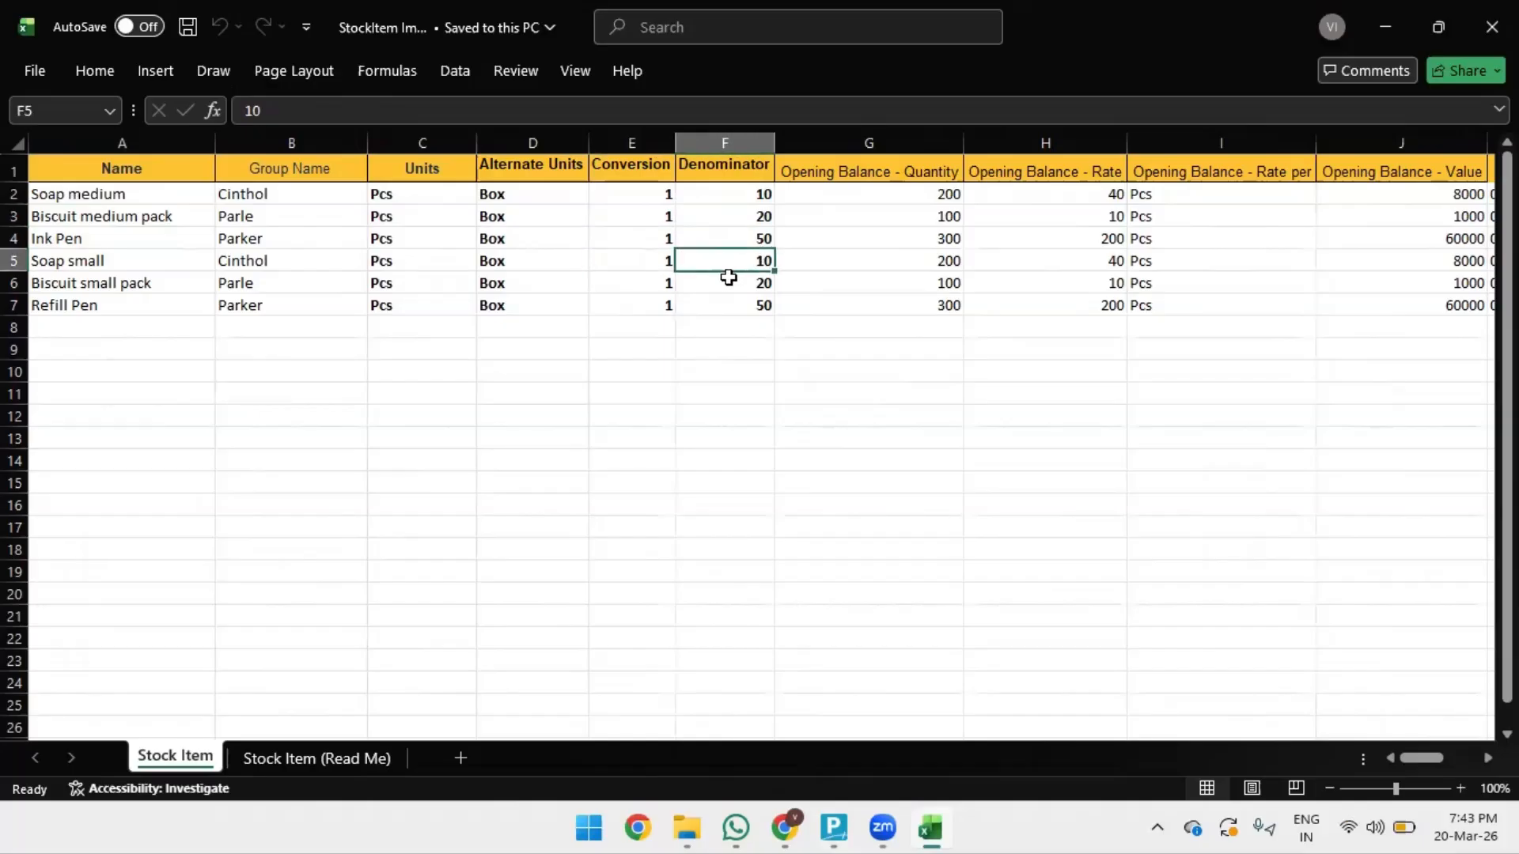
{"action": "left_click", "coordinate": [645, 286]}
{"action": "left_click", "coordinate": [749, 288]}
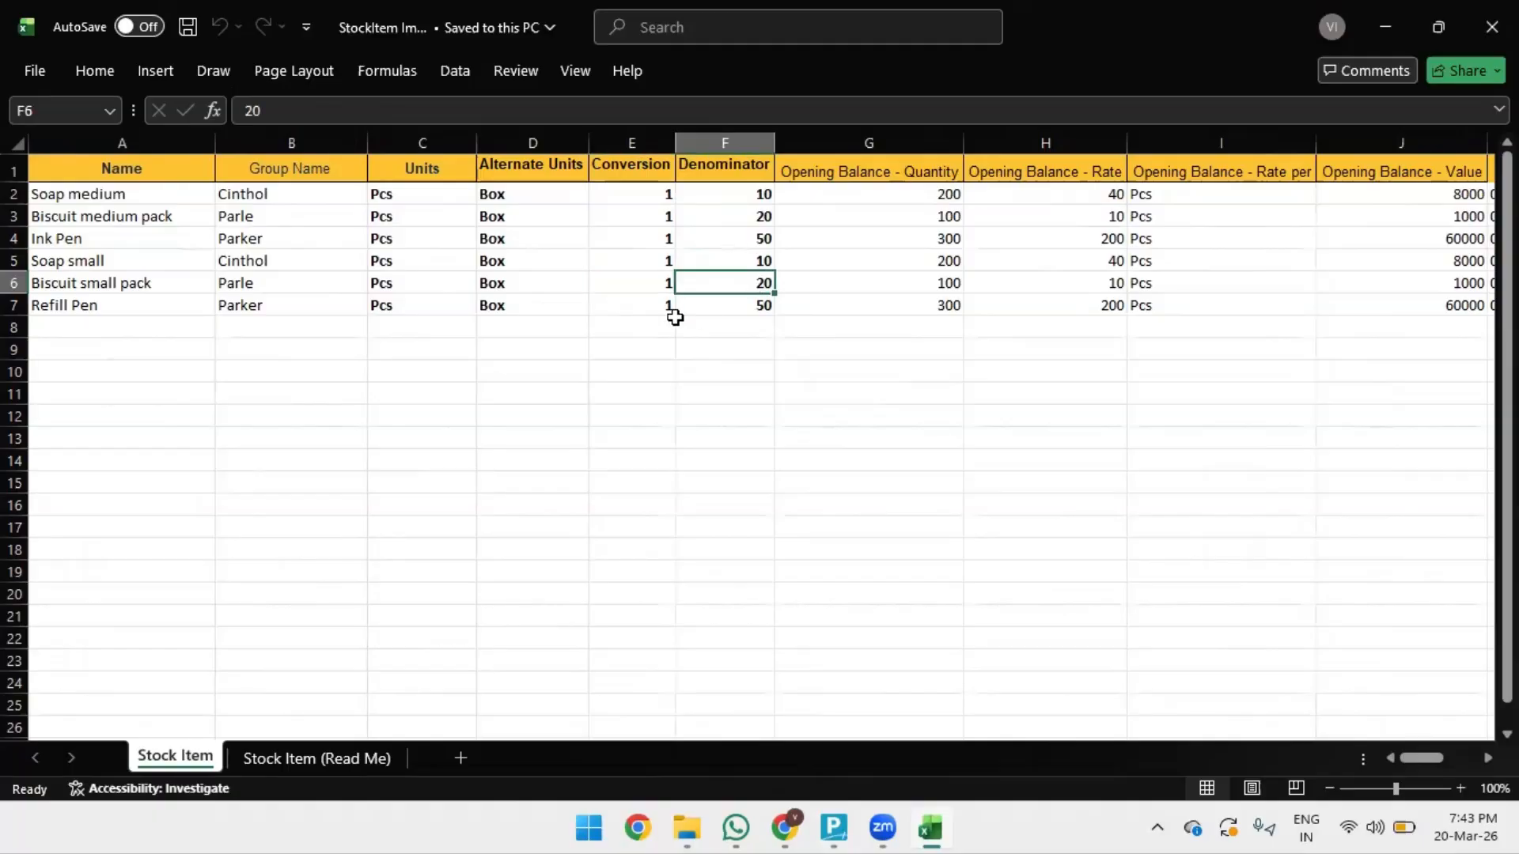
{"action": "left_click", "coordinate": [644, 308]}
{"action": "left_click", "coordinate": [736, 311]}
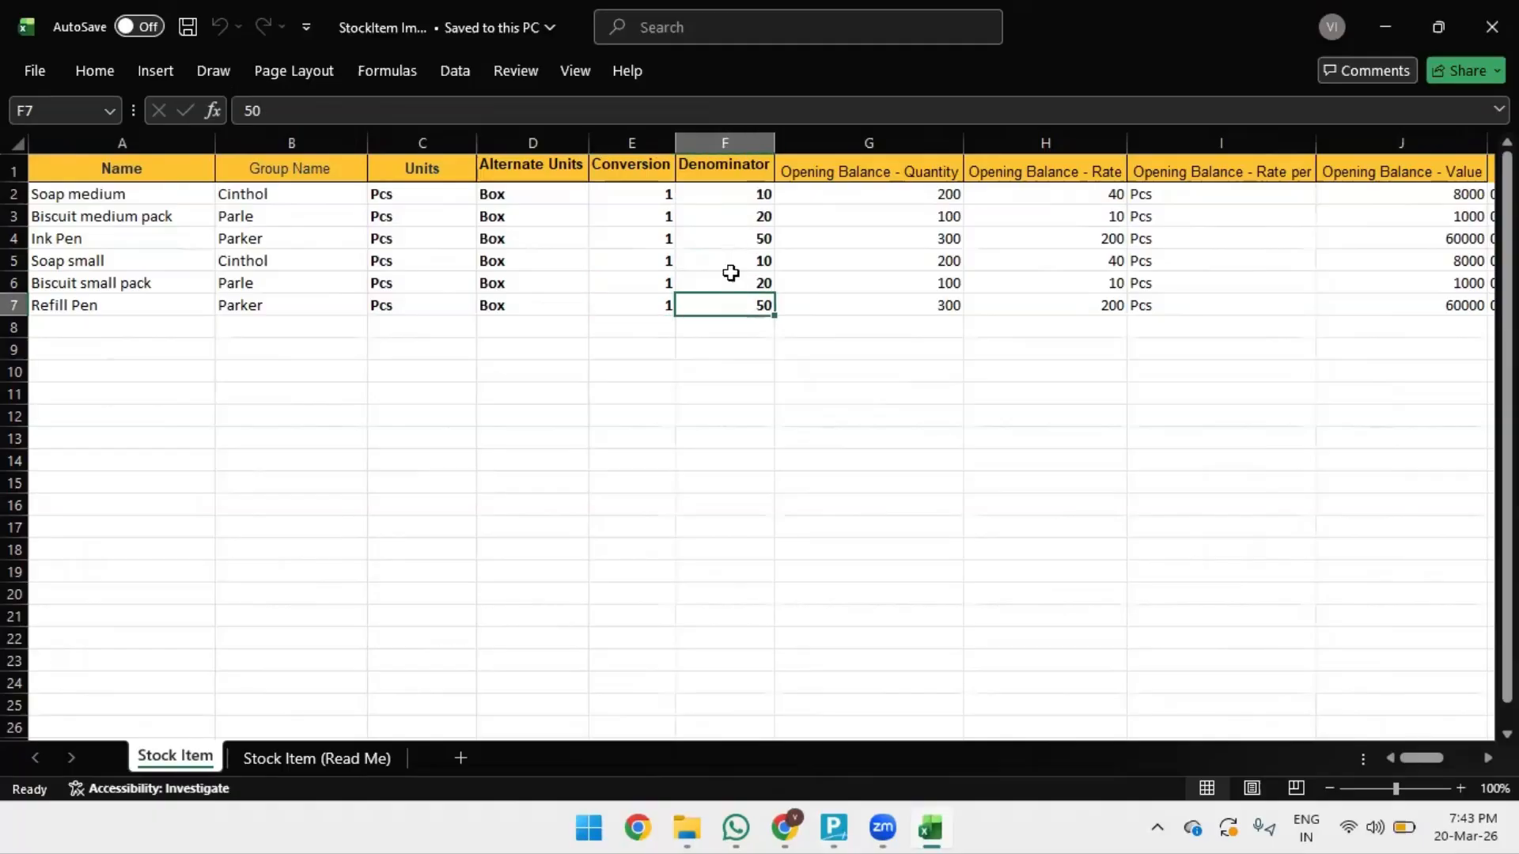
{"action": "left_click", "coordinate": [851, 241]}
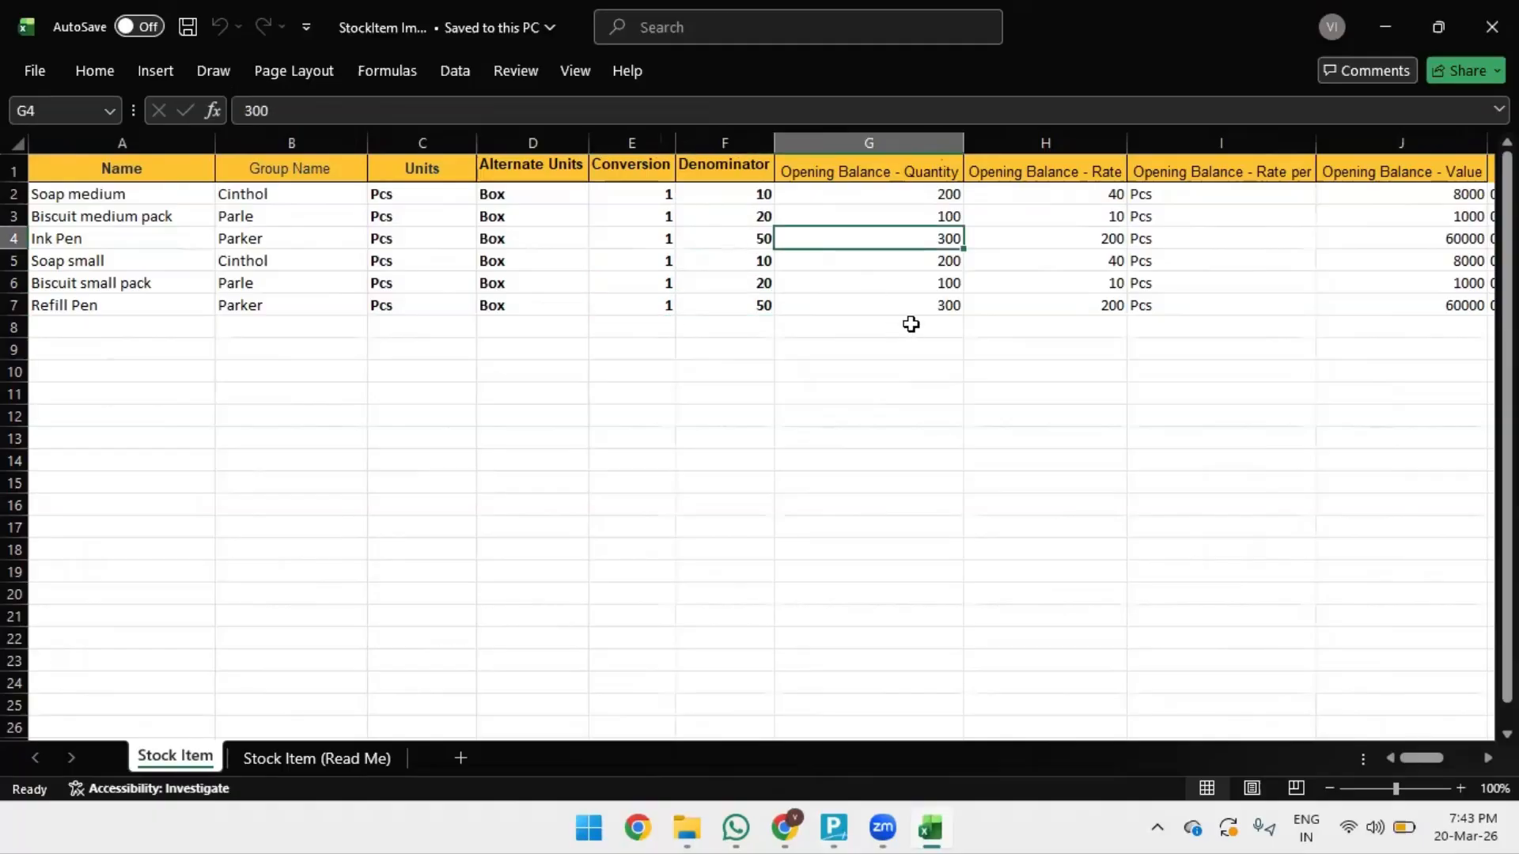
{"action": "left_click", "coordinate": [1050, 220]}
{"action": "left_click", "coordinate": [1178, 223]}
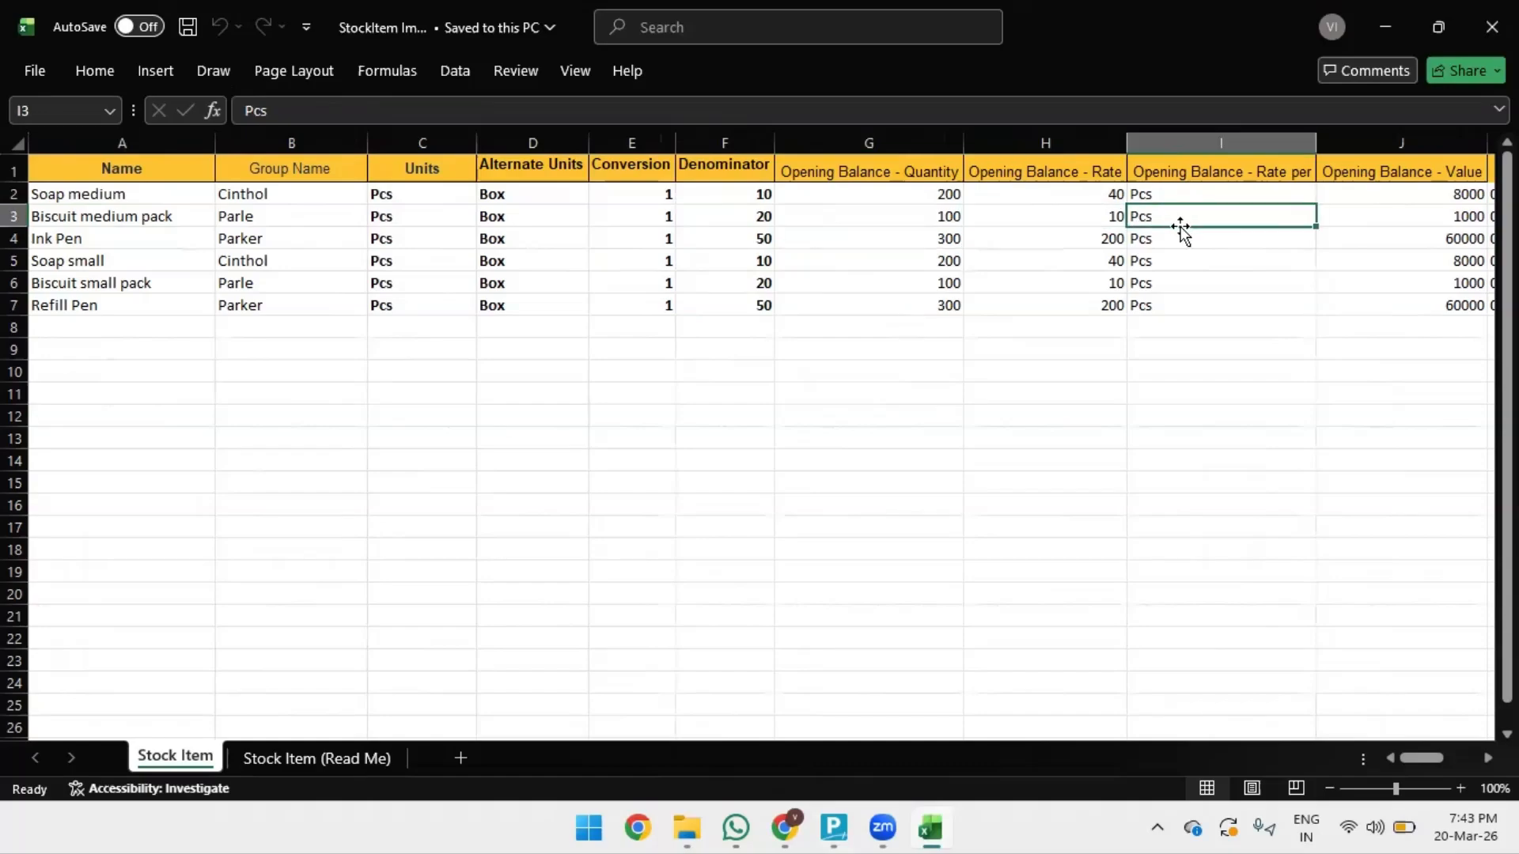
{"action": "left_click", "coordinate": [1214, 261]}
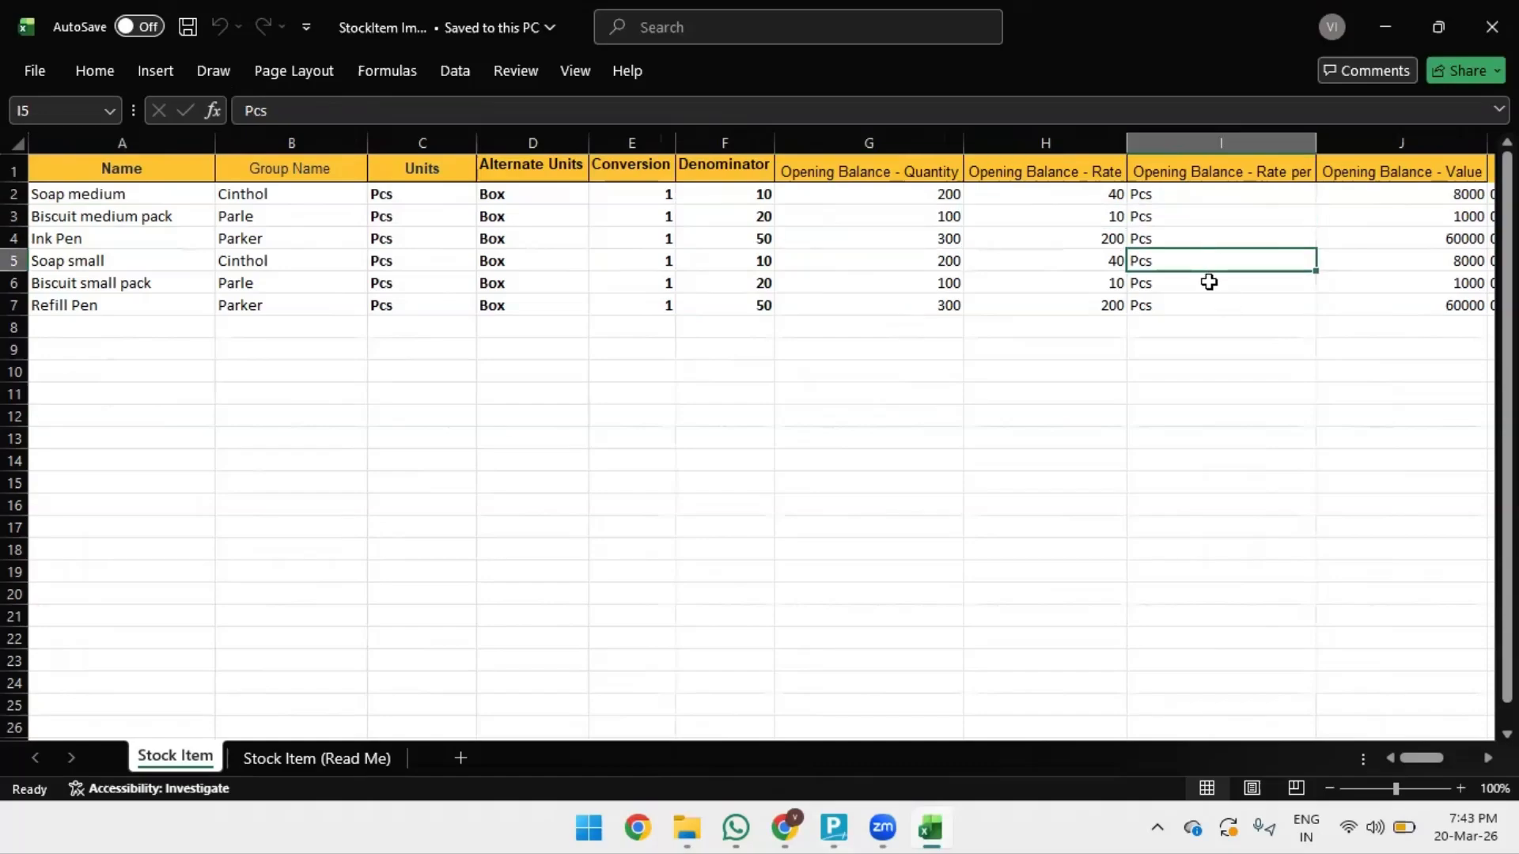
{"action": "left_click", "coordinate": [1178, 214]}
{"action": "key", "text": "Right"}
{"action": "key", "text": "Right"}
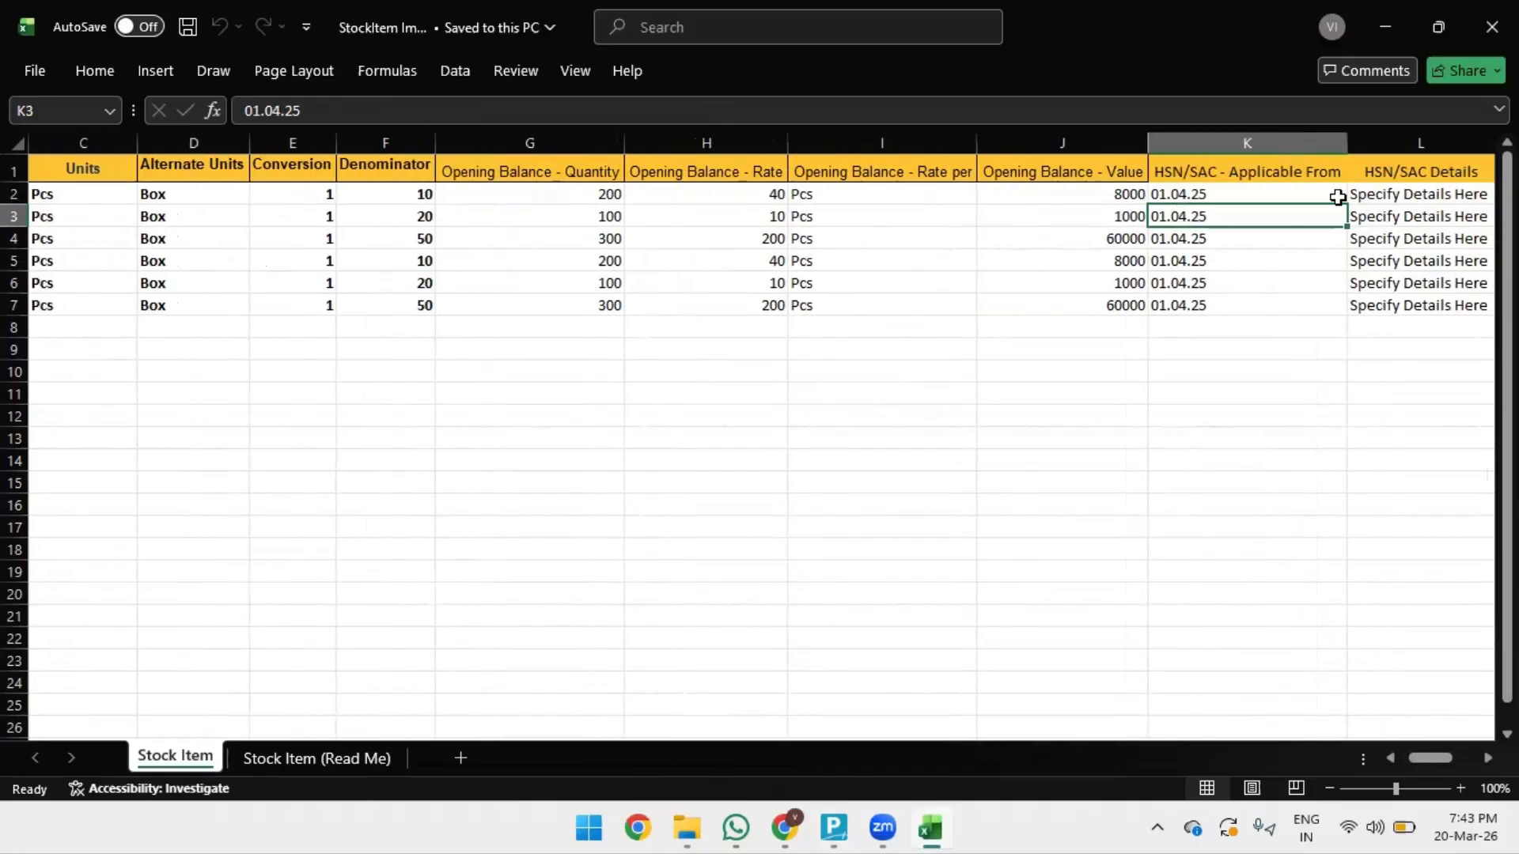
- Check HSN/SAC 19059020 and the 5 IGST rates for Biscuit medium pack and Ink Pen
{"action": "key", "text": "Right"}
{"action": "key", "text": "Right"}
{"action": "key", "text": "Right"}
{"action": "key", "text": "Right"}
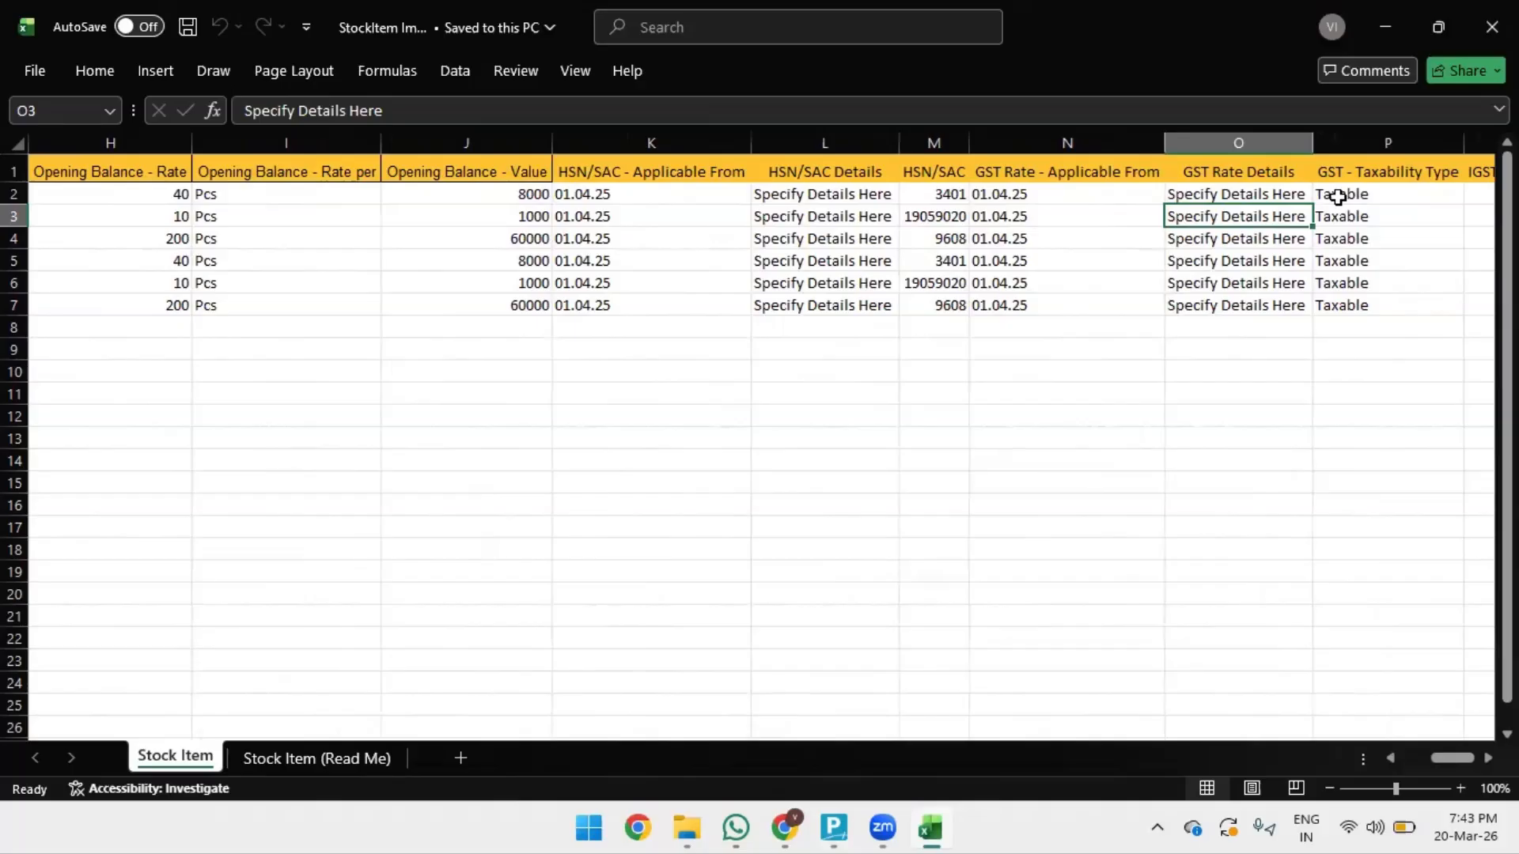
{"action": "key", "text": "Left"}
{"action": "key", "text": "Left"}
{"action": "key", "text": "Right"}
{"action": "key", "text": "Right"}
{"action": "key", "text": "Right"}
{"action": "key", "text": "Right"}
{"action": "key", "text": "Right"}
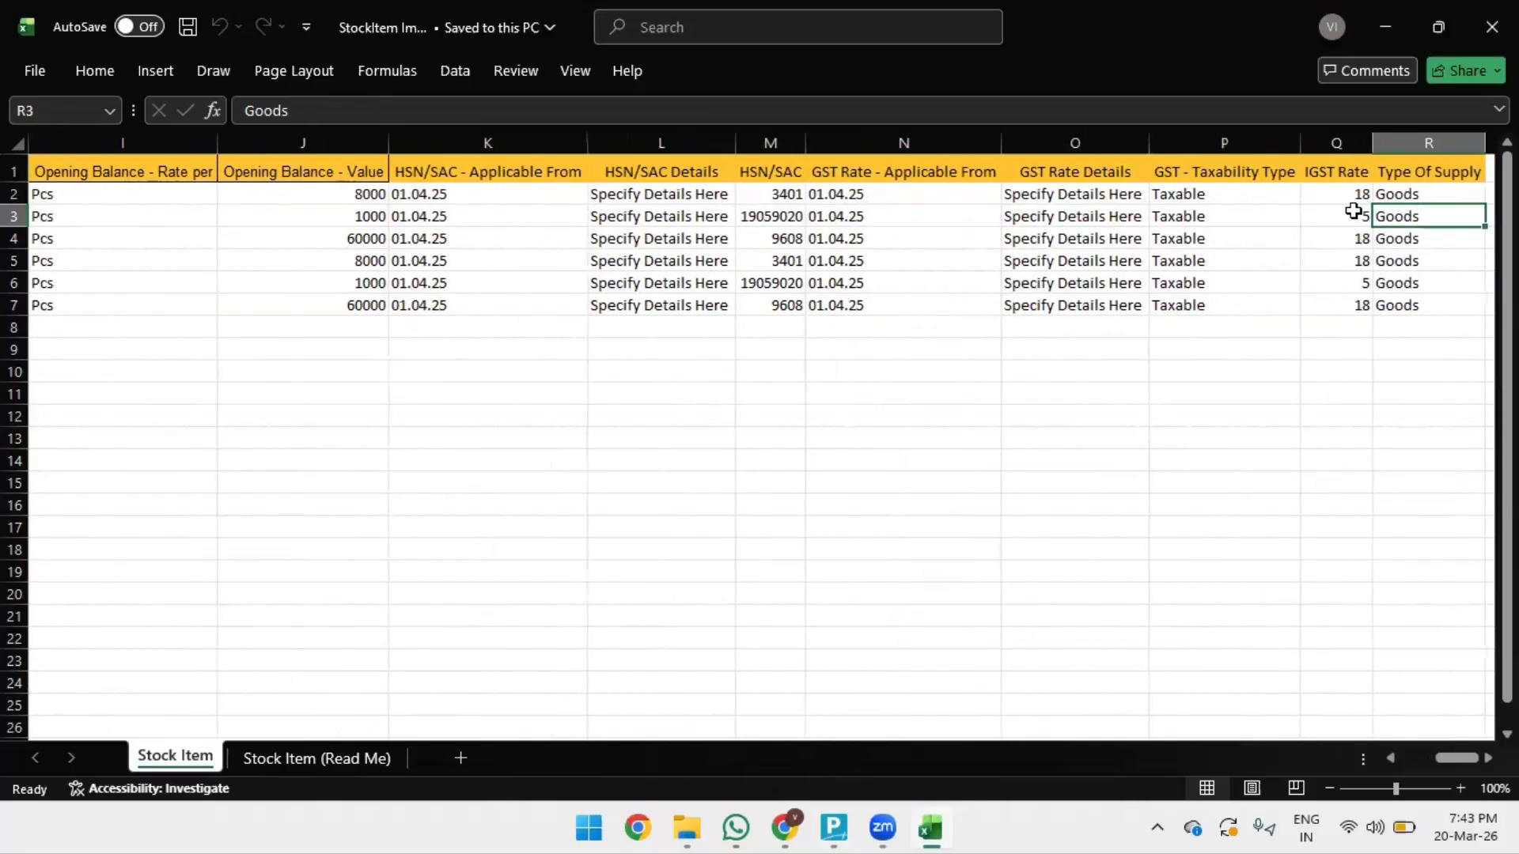
{"action": "left_click", "coordinate": [1352, 211]}
{"action": "key", "text": "Down"}
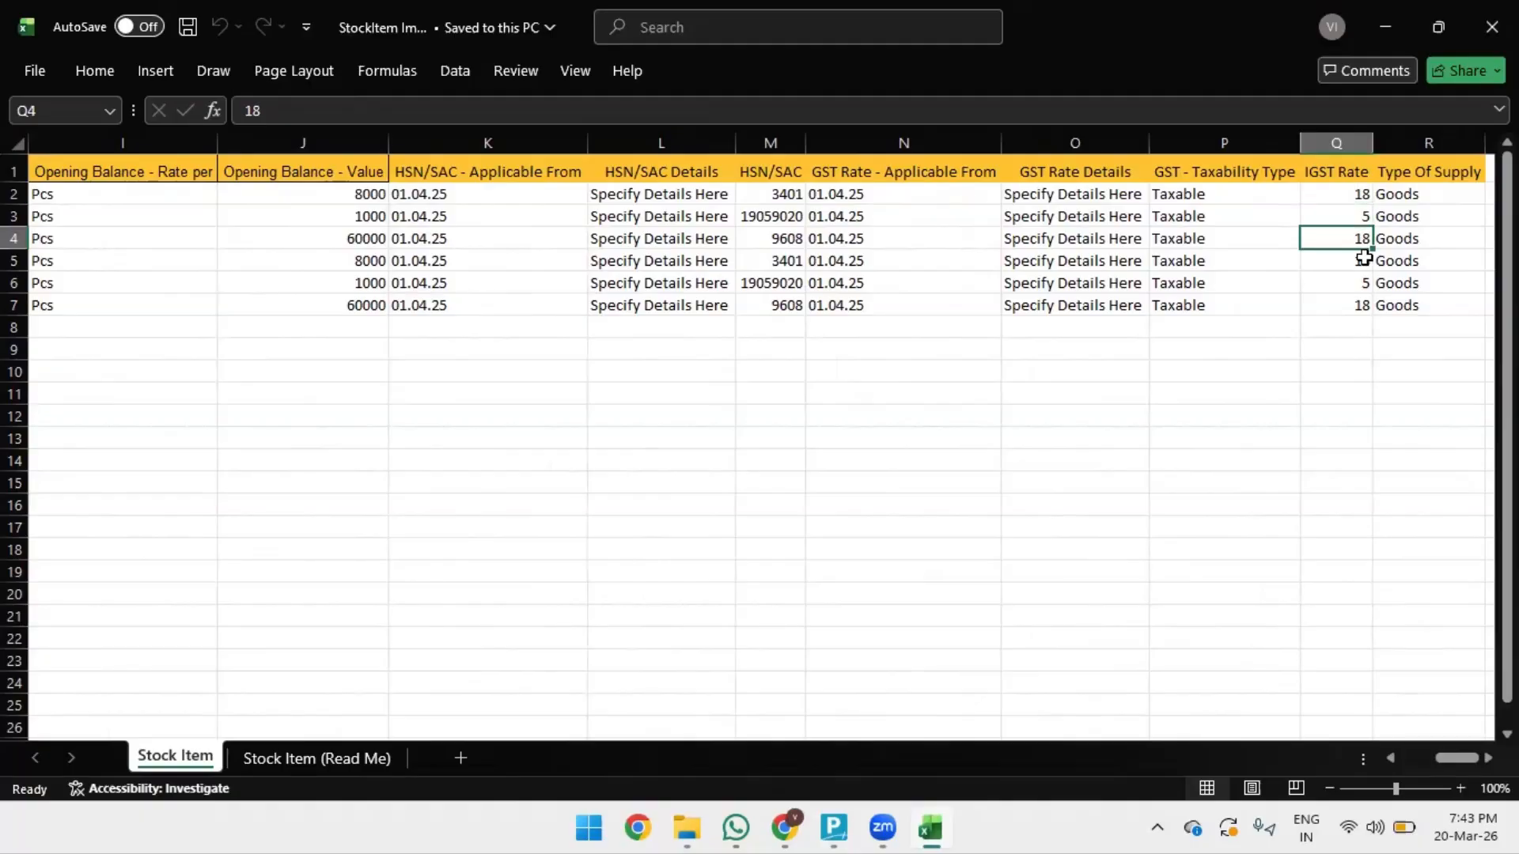
{"action": "key", "text": "Right"}
{"action": "key", "text": "Right"}
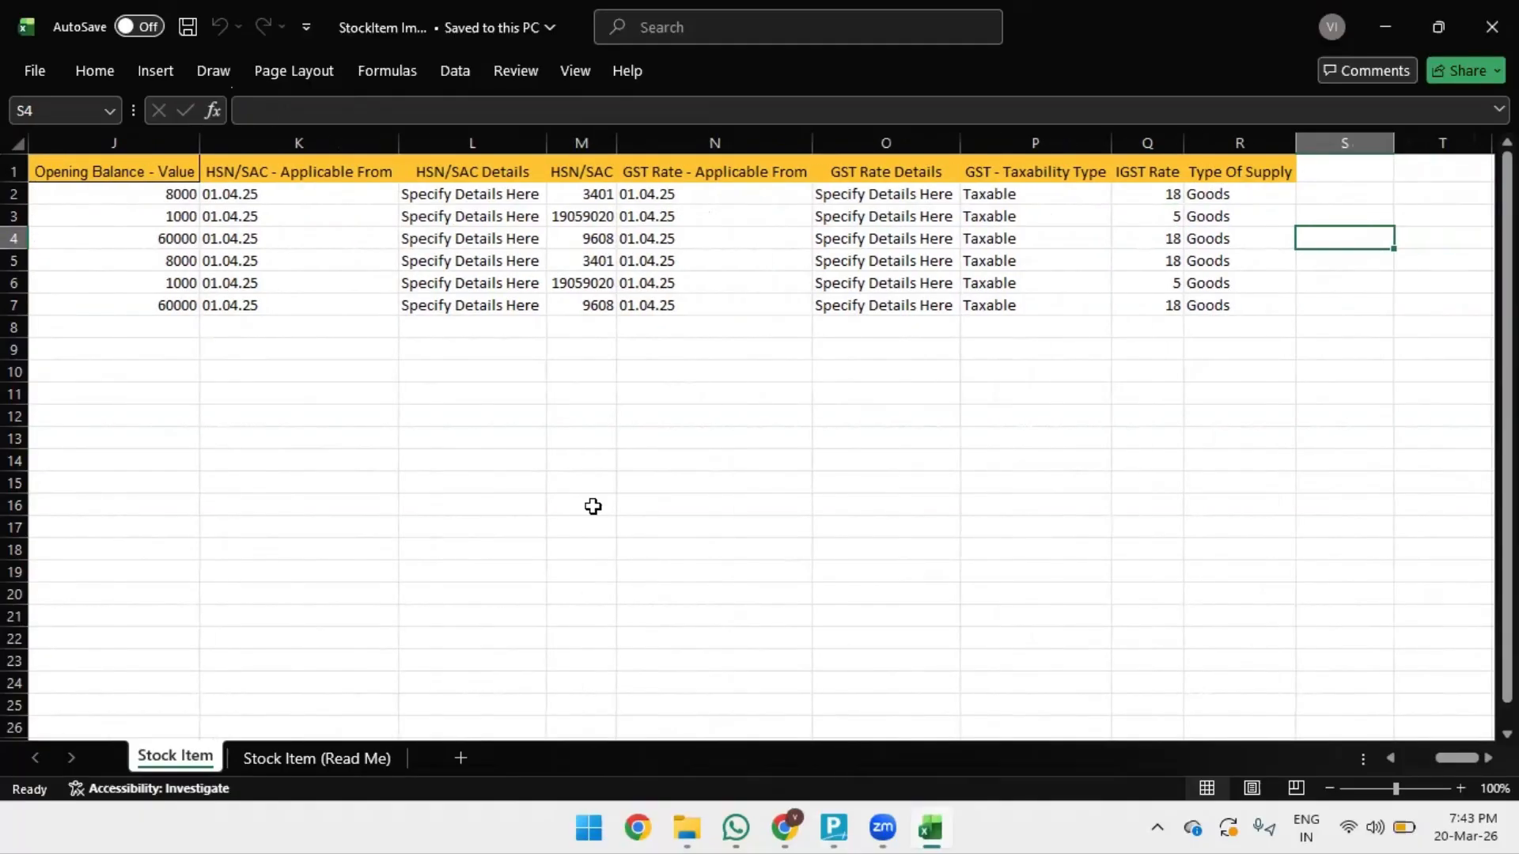
- Save the stock item workbook and bring up the EXCEL TO TALLY folder in File Explorer
{"action": "key", "text": "ctrl+s"}
{"action": "key", "text": "Left"}
{"action": "key", "text": "Left"}
{"action": "key", "text": "Left"}
{"action": "key", "text": "Left"}
{"action": "key", "text": "Left"}
{"action": "key", "text": "Home"}
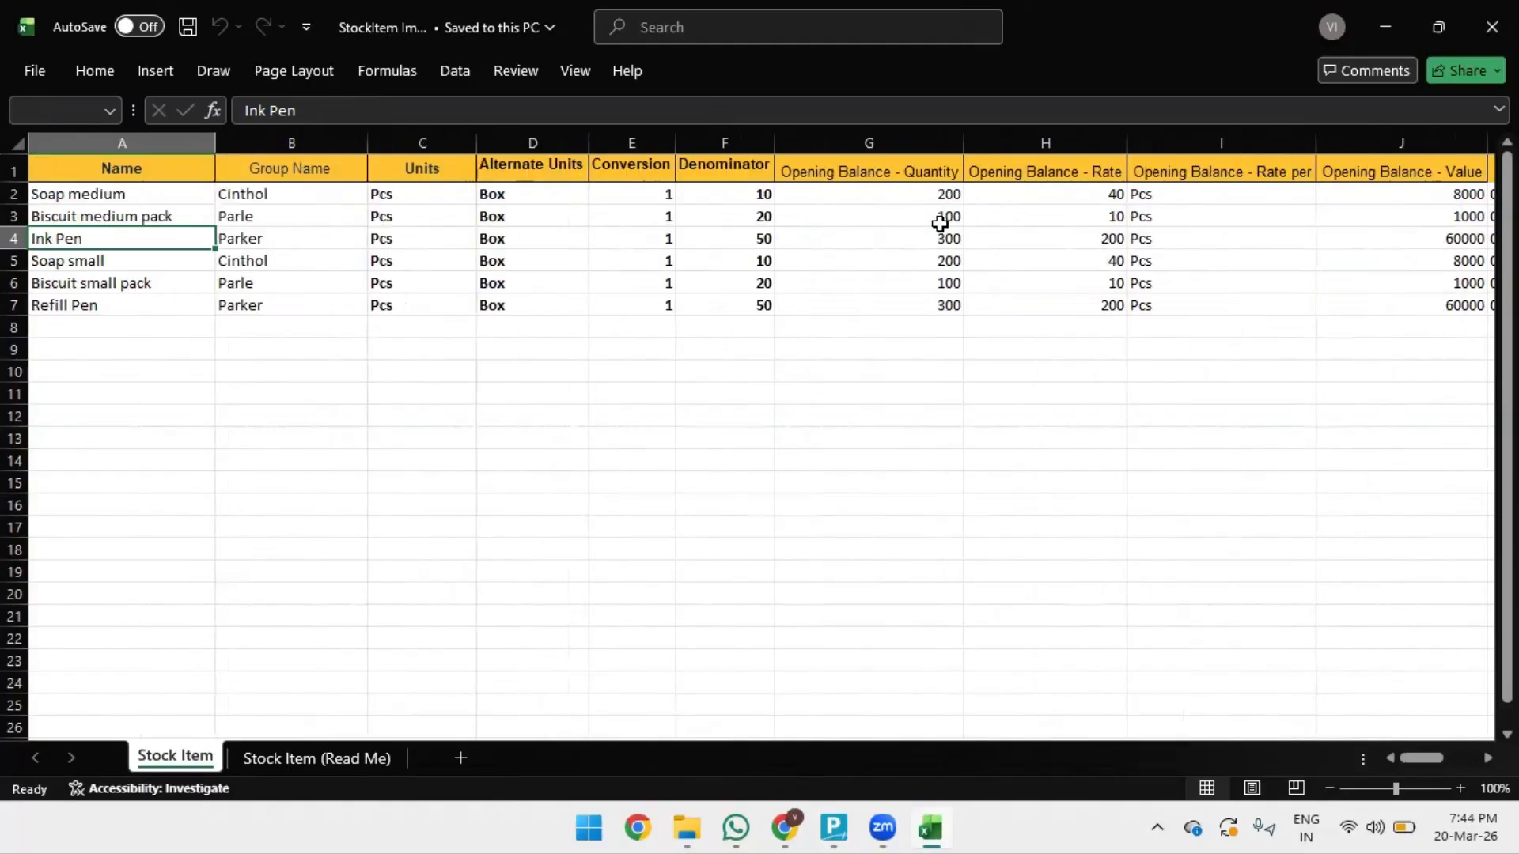
{"action": "left_click", "coordinate": [697, 819]}
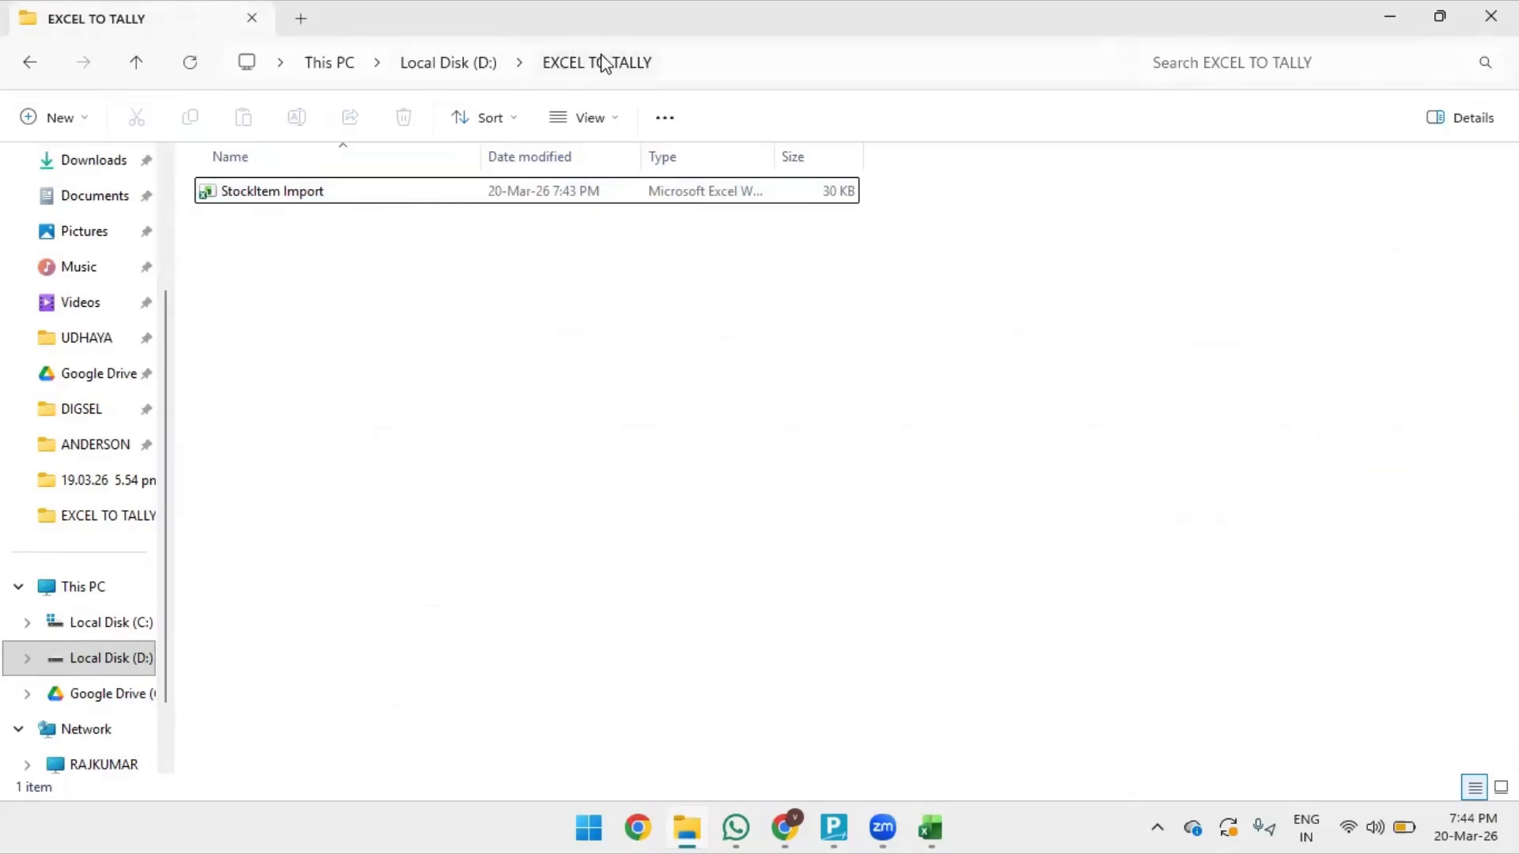
- Copy the D:\EXCEL TO TALLY folder path and switch to TallyPrime
{"action": "key", "text": "F4"}
{"action": "key", "text": "ctrl+c"}
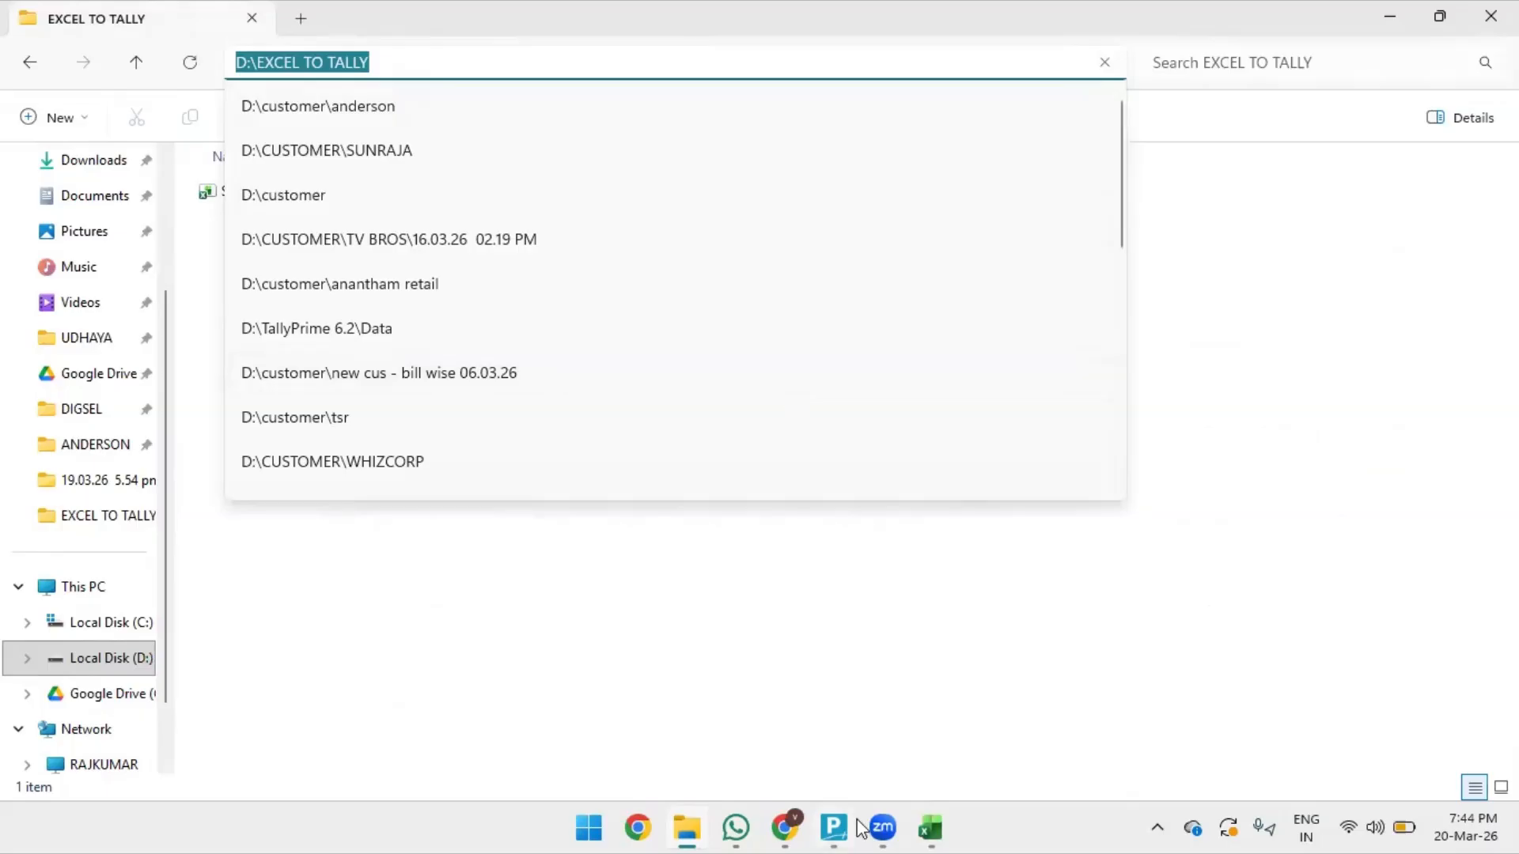
{"action": "left_click", "coordinate": [832, 827]}
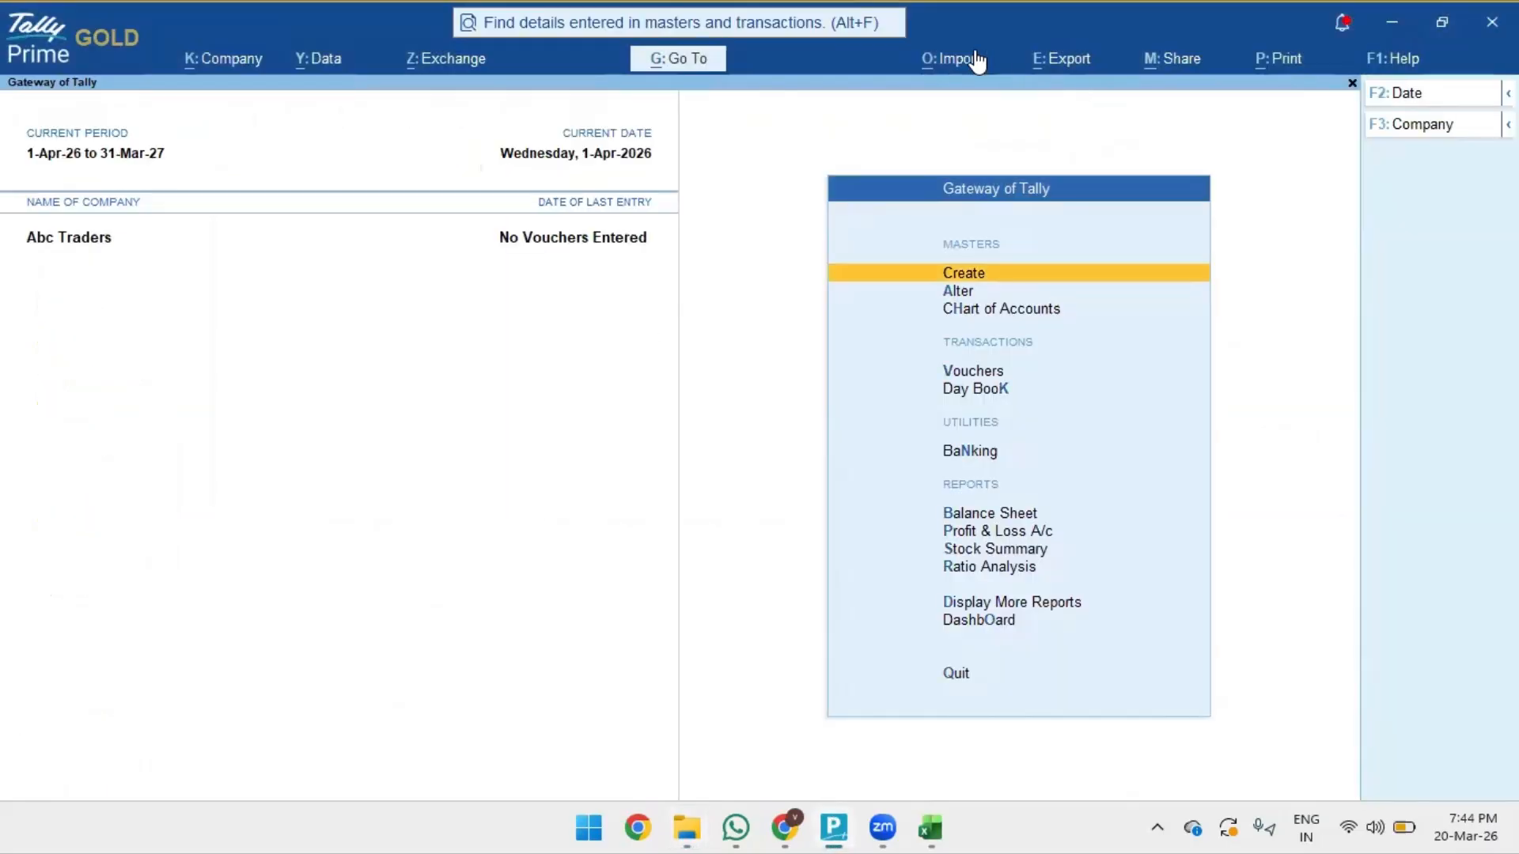
- Start a masters import and specify the path D:\EXCEL TO TALLY
{"action": "left_click", "coordinate": [979, 61]}
{"action": "key", "text": "Down"}
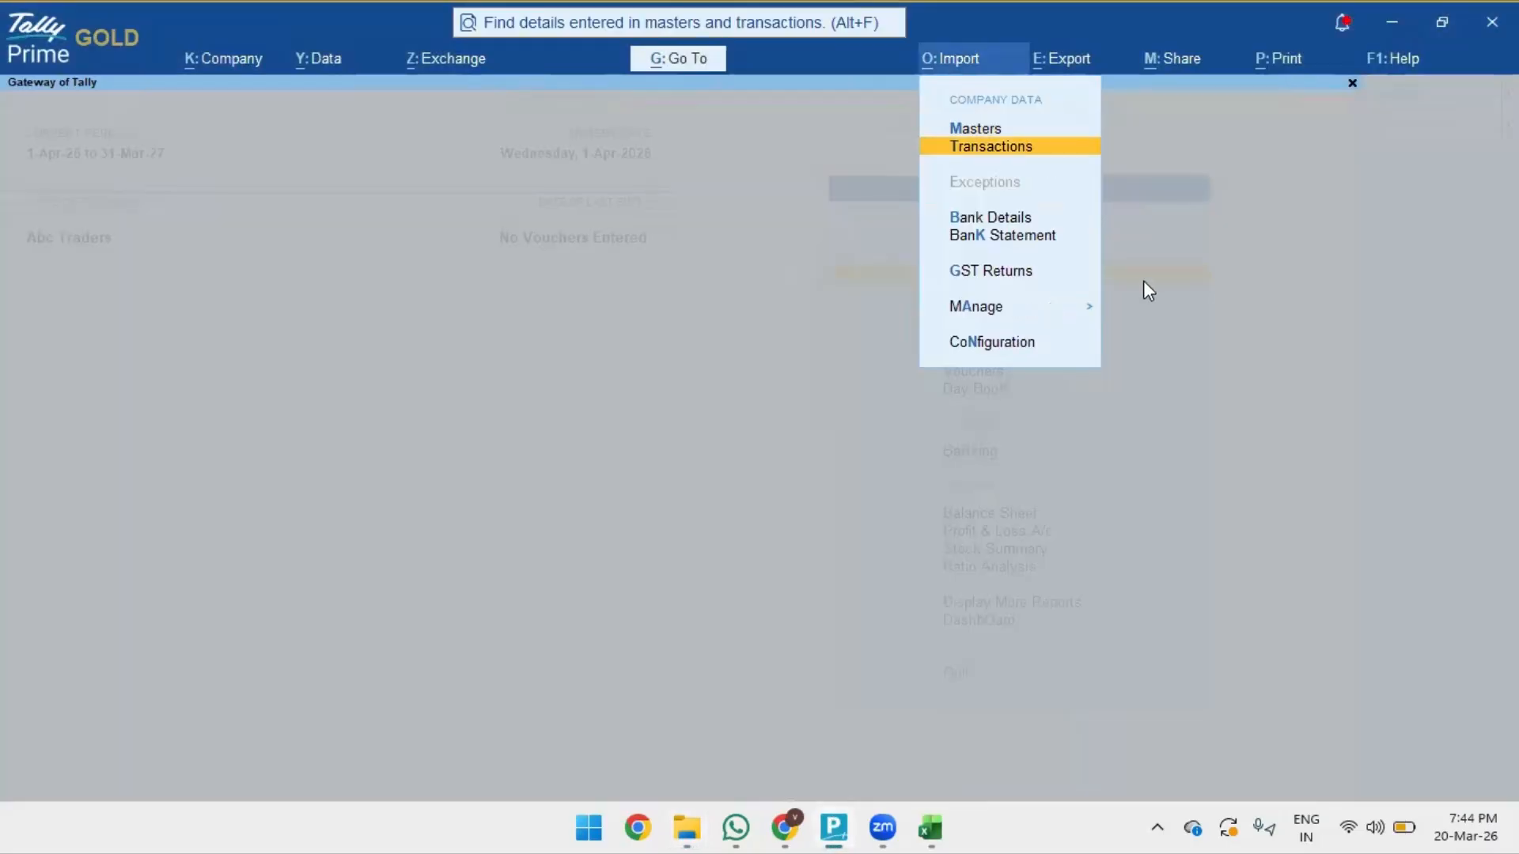
{"action": "key", "text": "Up"}
{"action": "key", "text": "Return"}
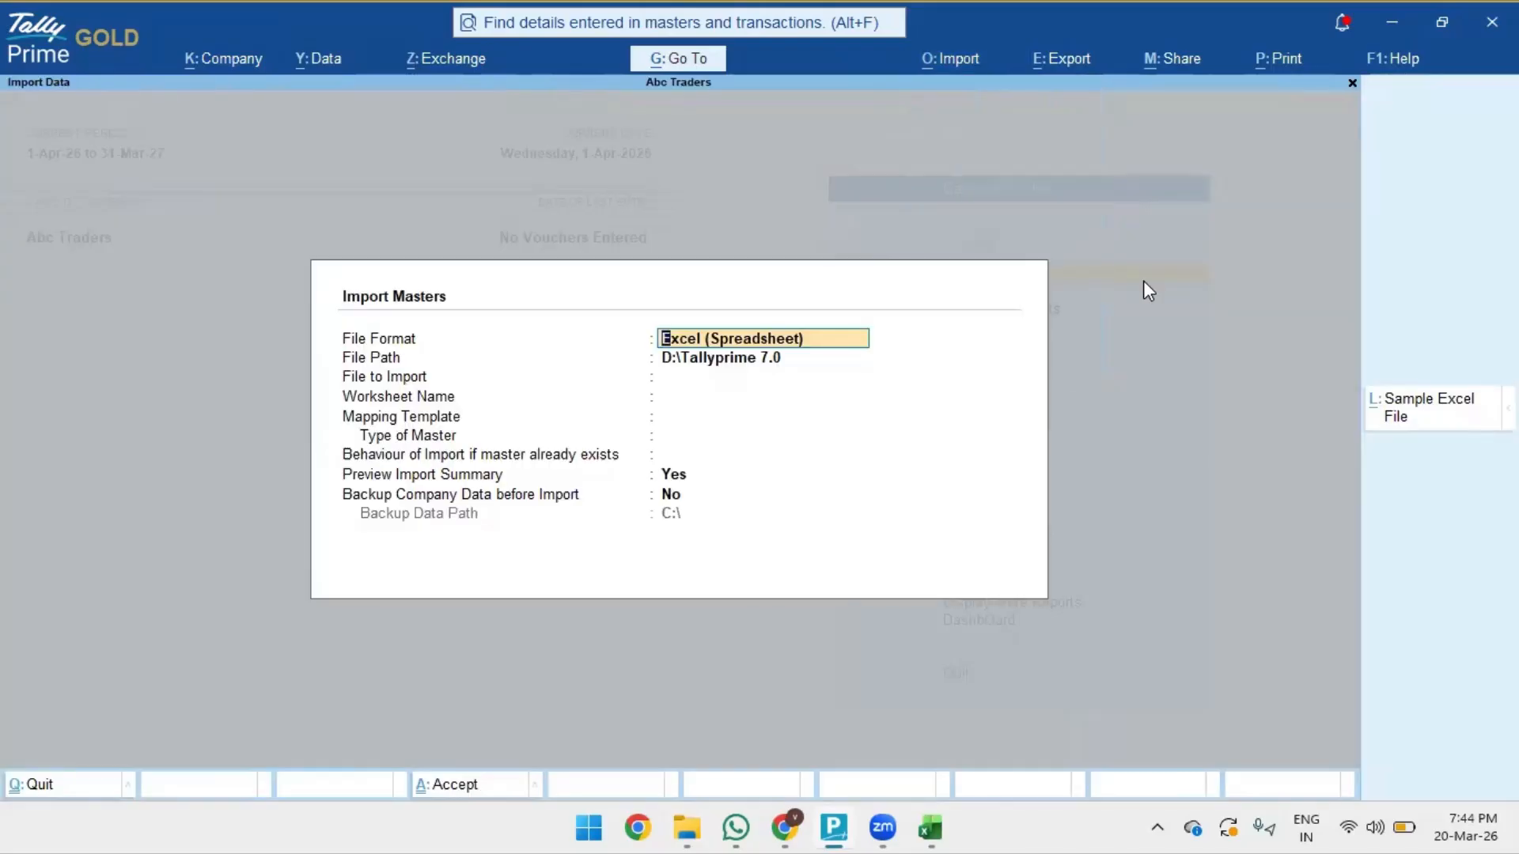
{"action": "key", "text": "Return"}
{"action": "key", "text": "Return"}
{"action": "key", "text": "Up"}
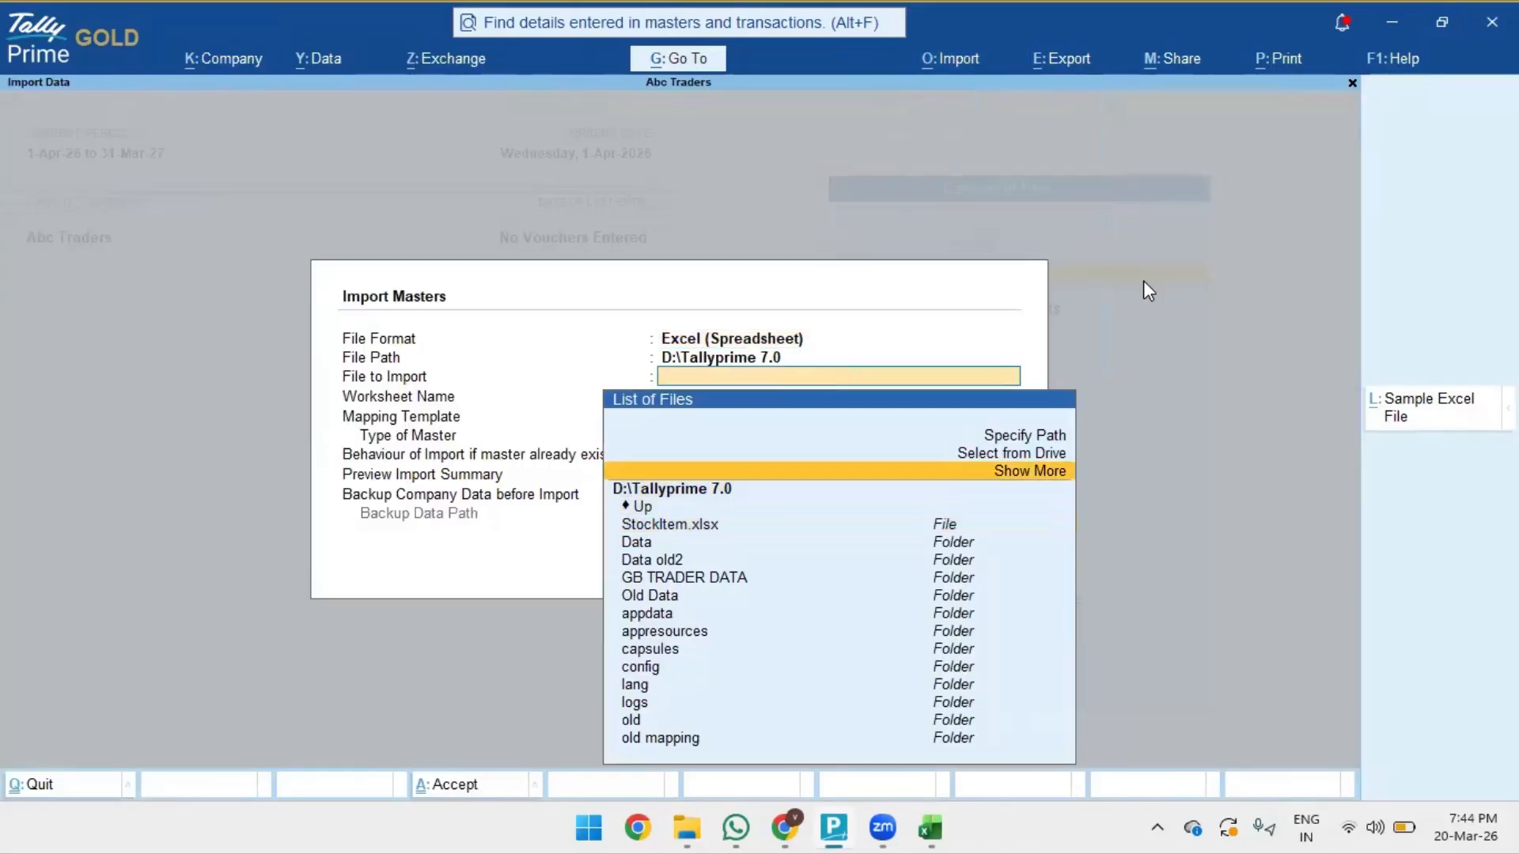
{"action": "key", "text": "Up"}
{"action": "key", "text": "Up"}
{"action": "key", "text": "Return"}
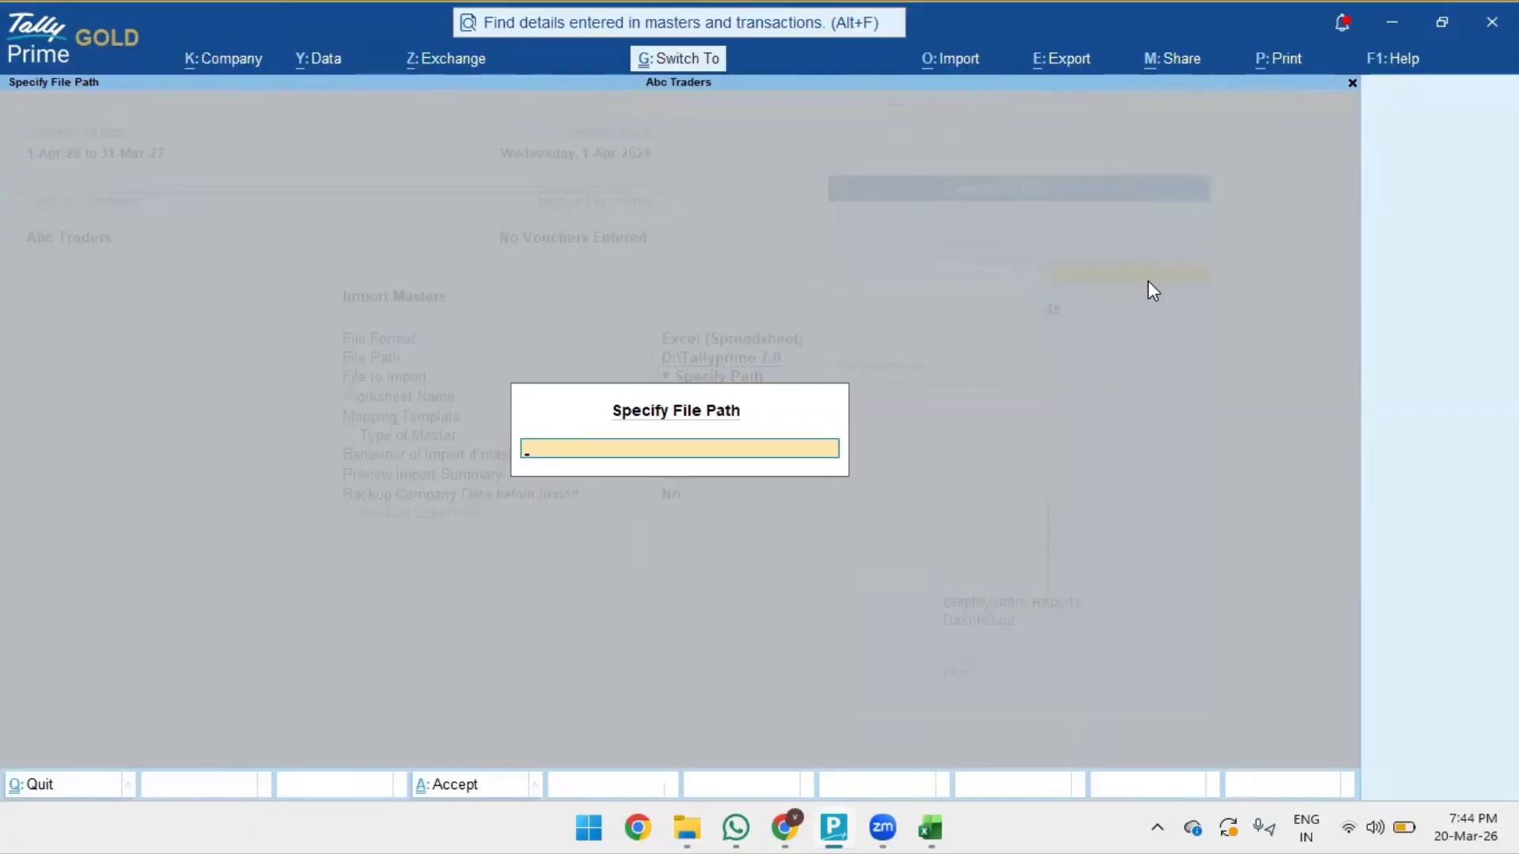
{"action": "key", "text": "ctrl+v"}
{"action": "key", "text": "Return"}
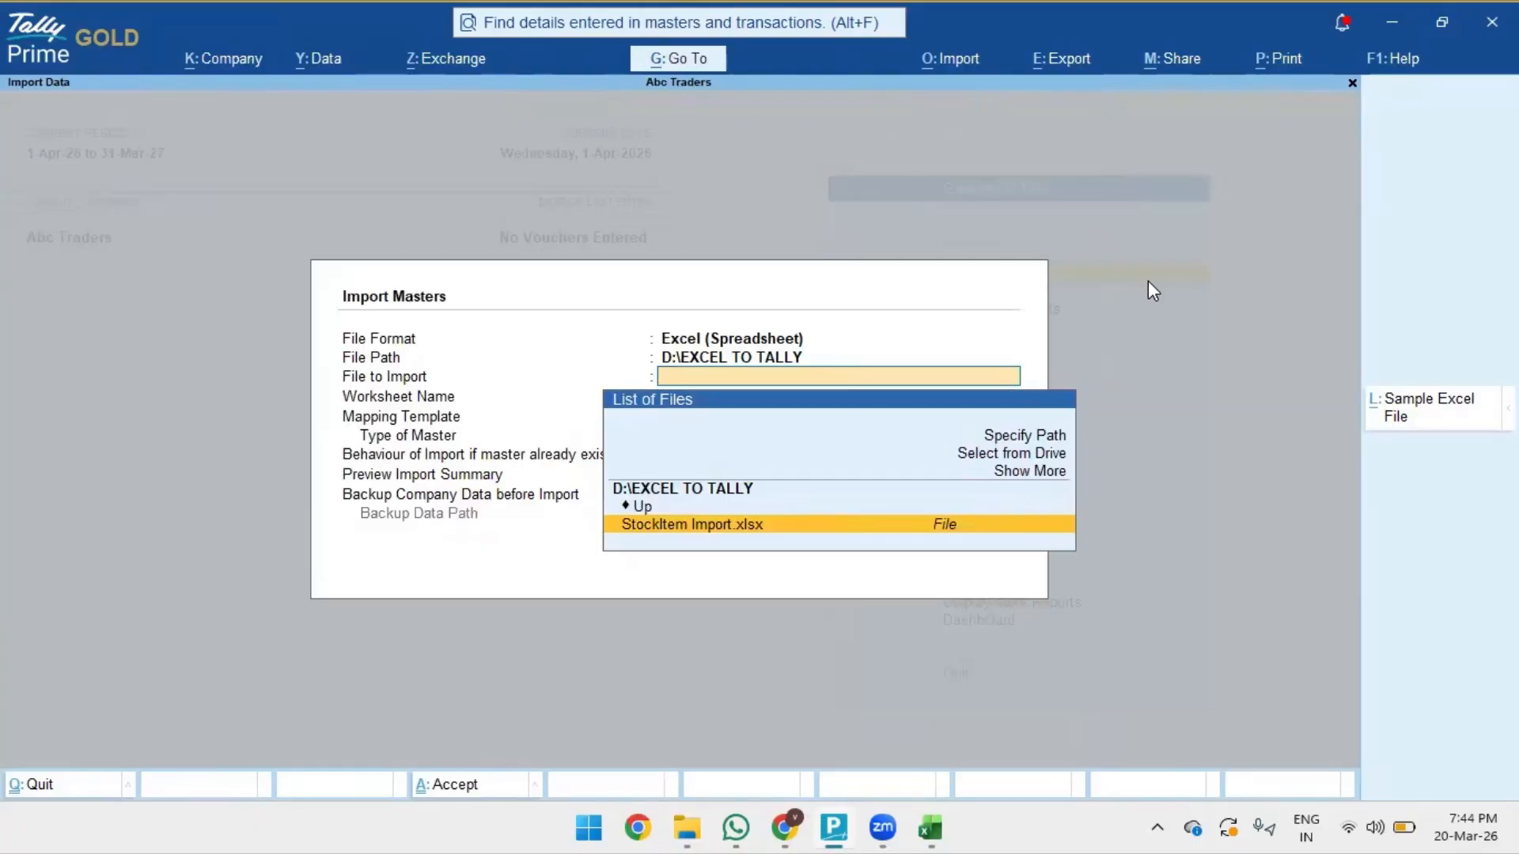
- Select StockItem Import.xlsx and the Stock Item worksheet, confirming the sheet name in Excel
{"action": "key", "text": "Return"}
{"action": "key", "text": "Down"}
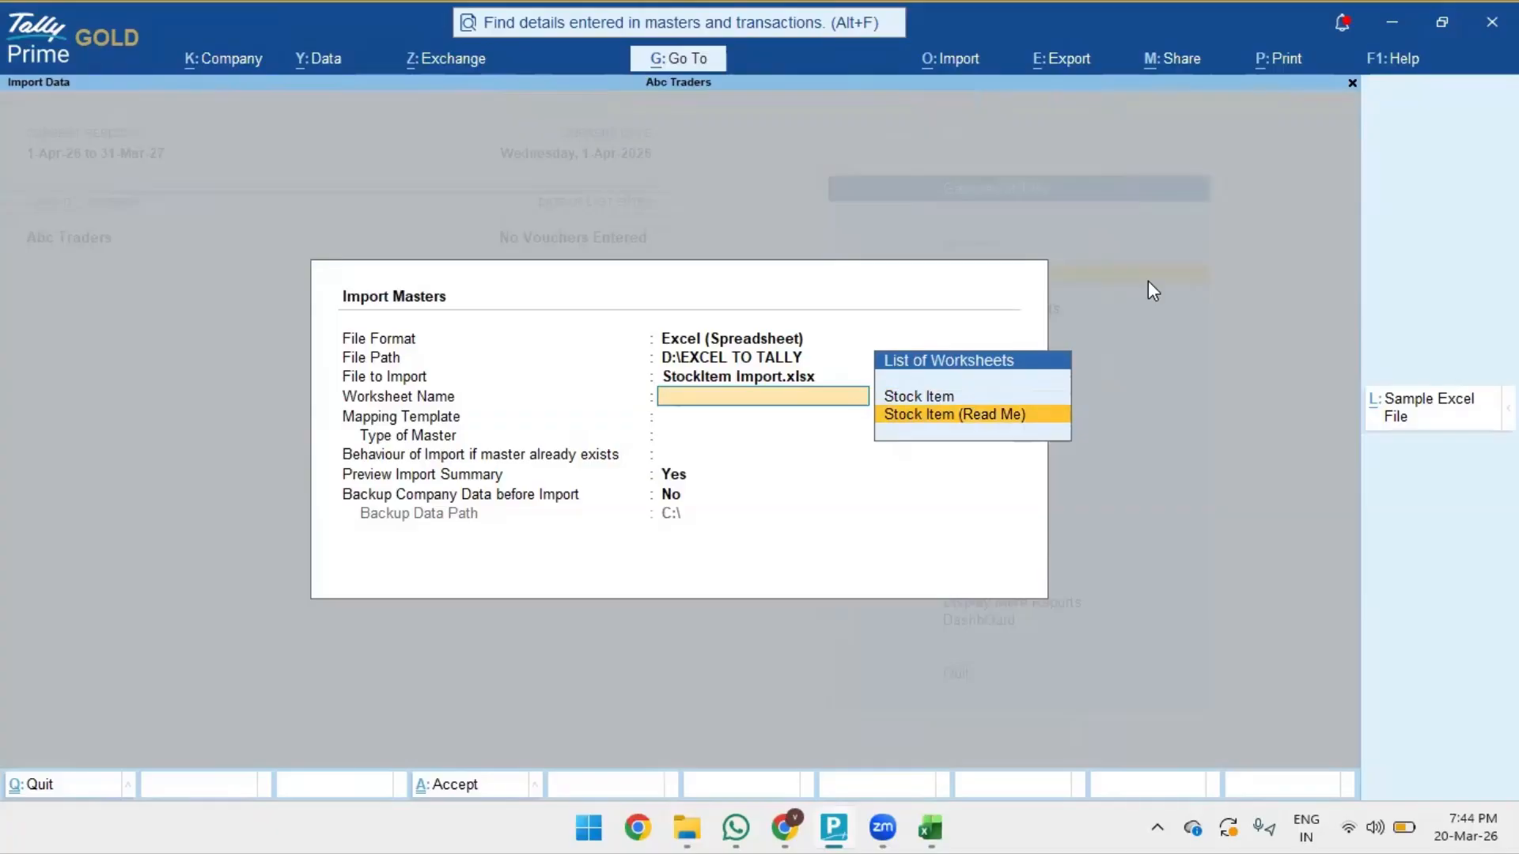
{"action": "key", "text": "Up"}
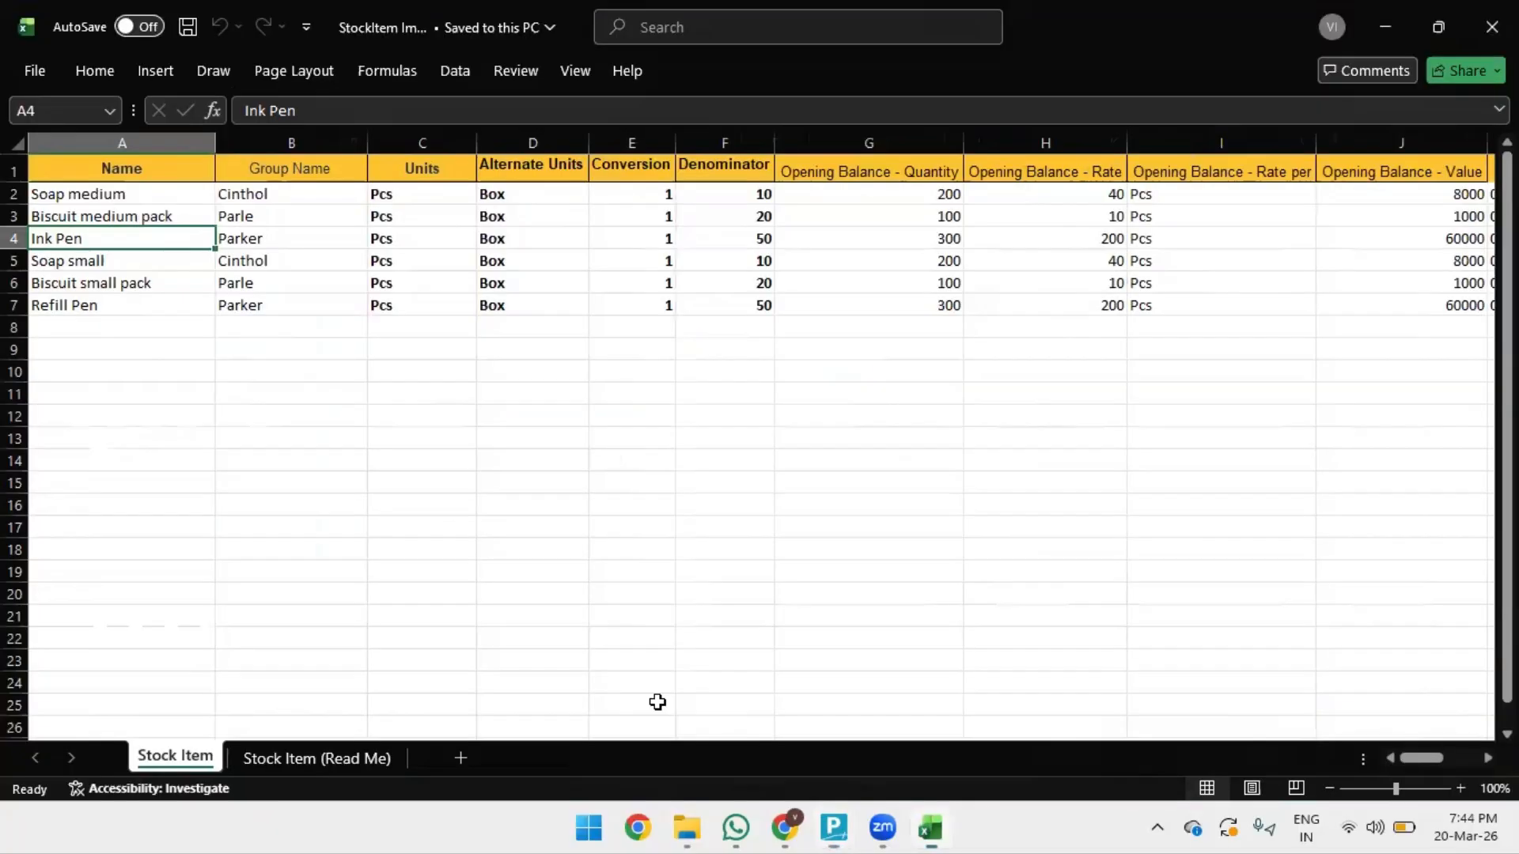
{"action": "left_click", "coordinate": [926, 827]}
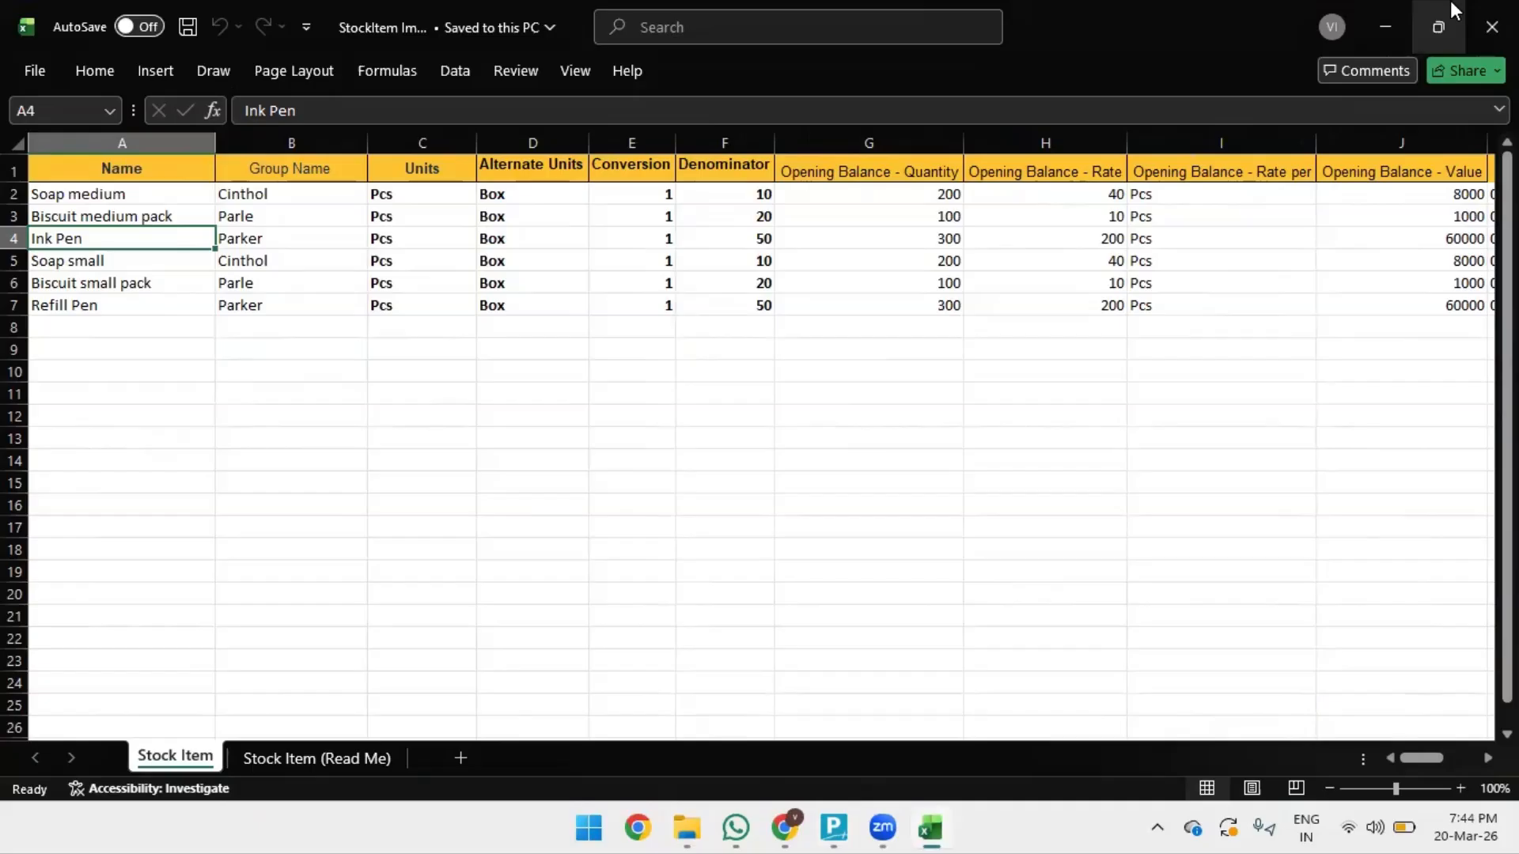
{"action": "left_click", "coordinate": [1385, 26]}
{"action": "key", "text": "Return"}
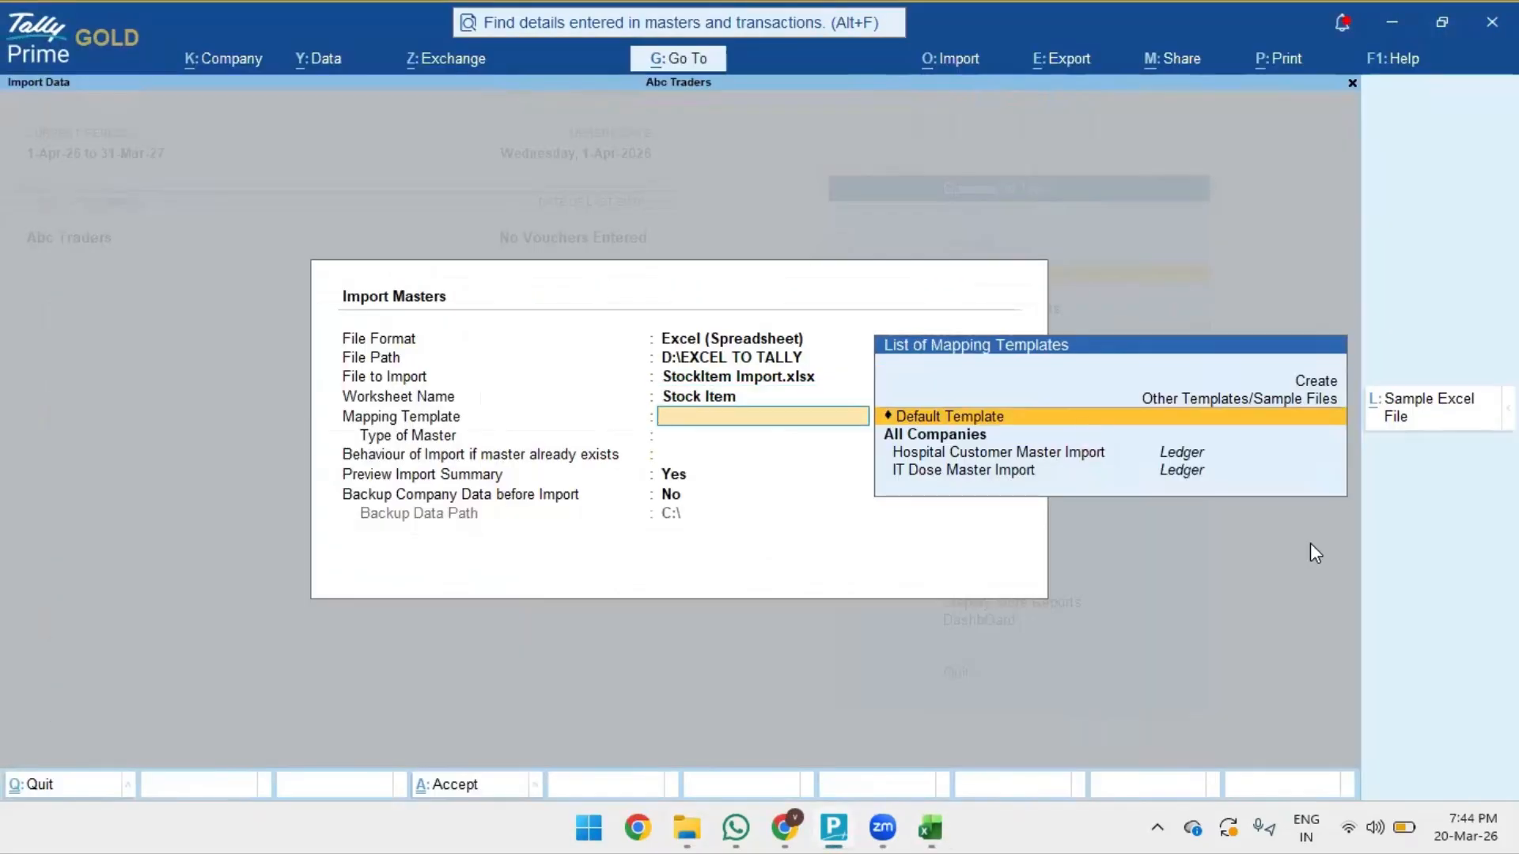
- Use the Default Template and set the master type to Stock Item
{"action": "key", "text": "Return"}
{"action": "key", "text": "Down"}
{"action": "key", "text": "Down"}
{"action": "key", "text": "Down"}
{"action": "key", "text": "Down"}
{"action": "key", "text": "Down"}
{"action": "key", "text": "Down"}
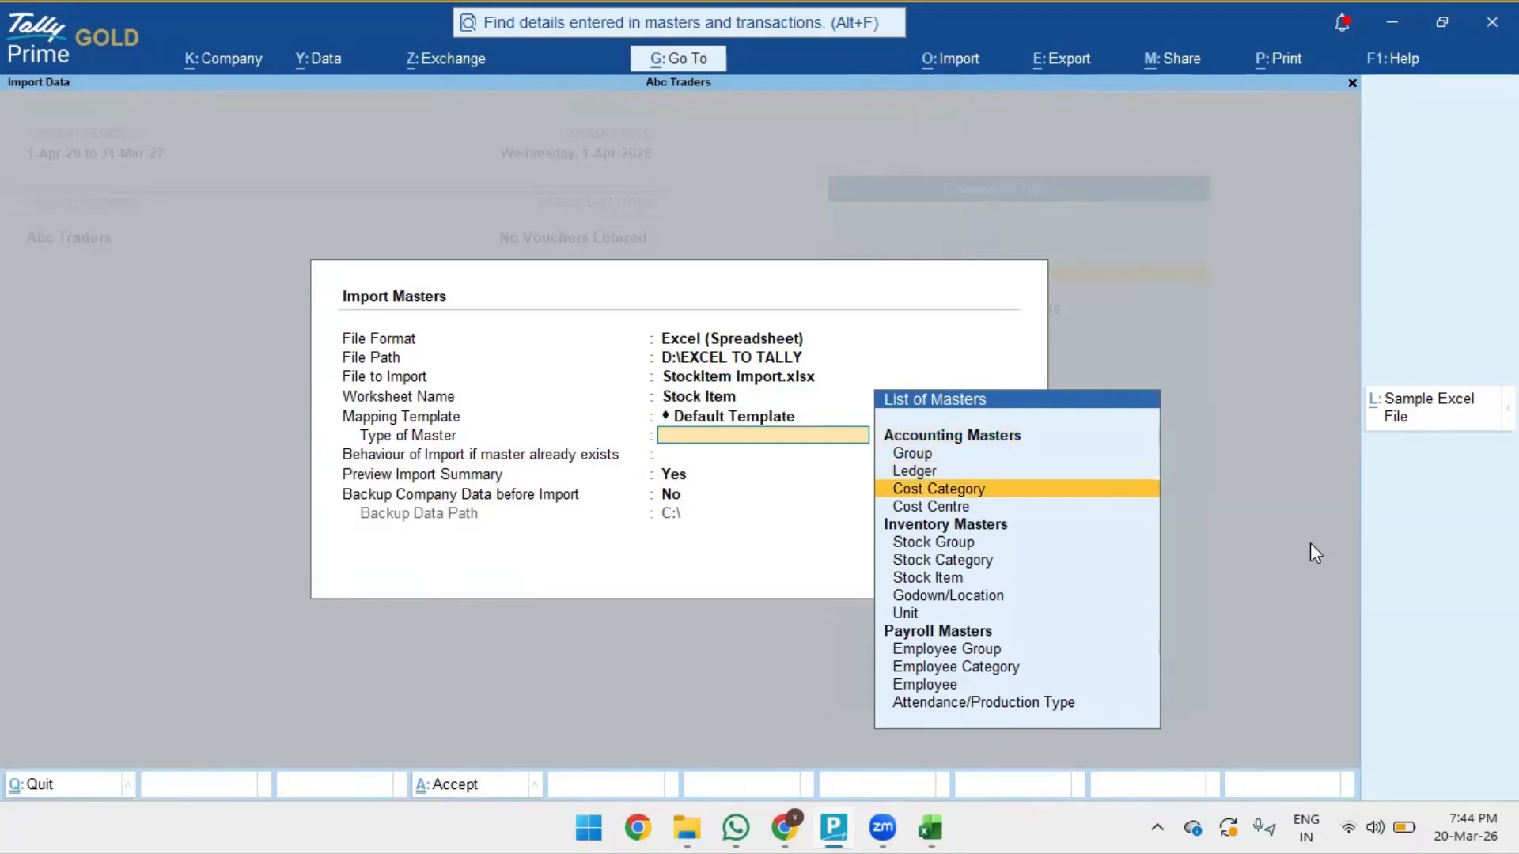
{"action": "key", "text": "Down"}
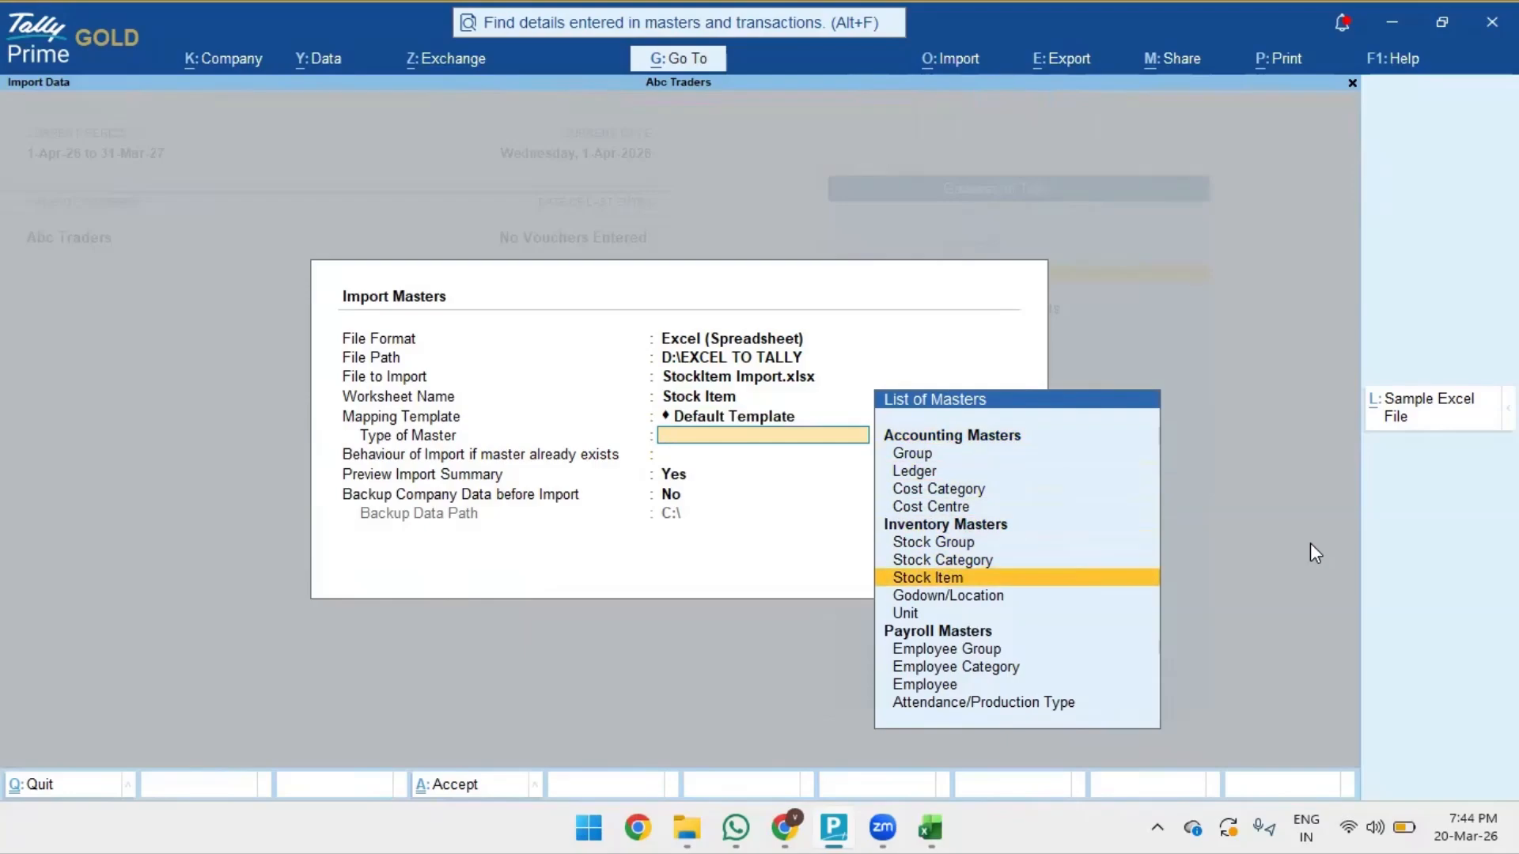
{"action": "key", "text": "Up"}
{"action": "key", "text": "Down"}
{"action": "key", "text": "Return"}
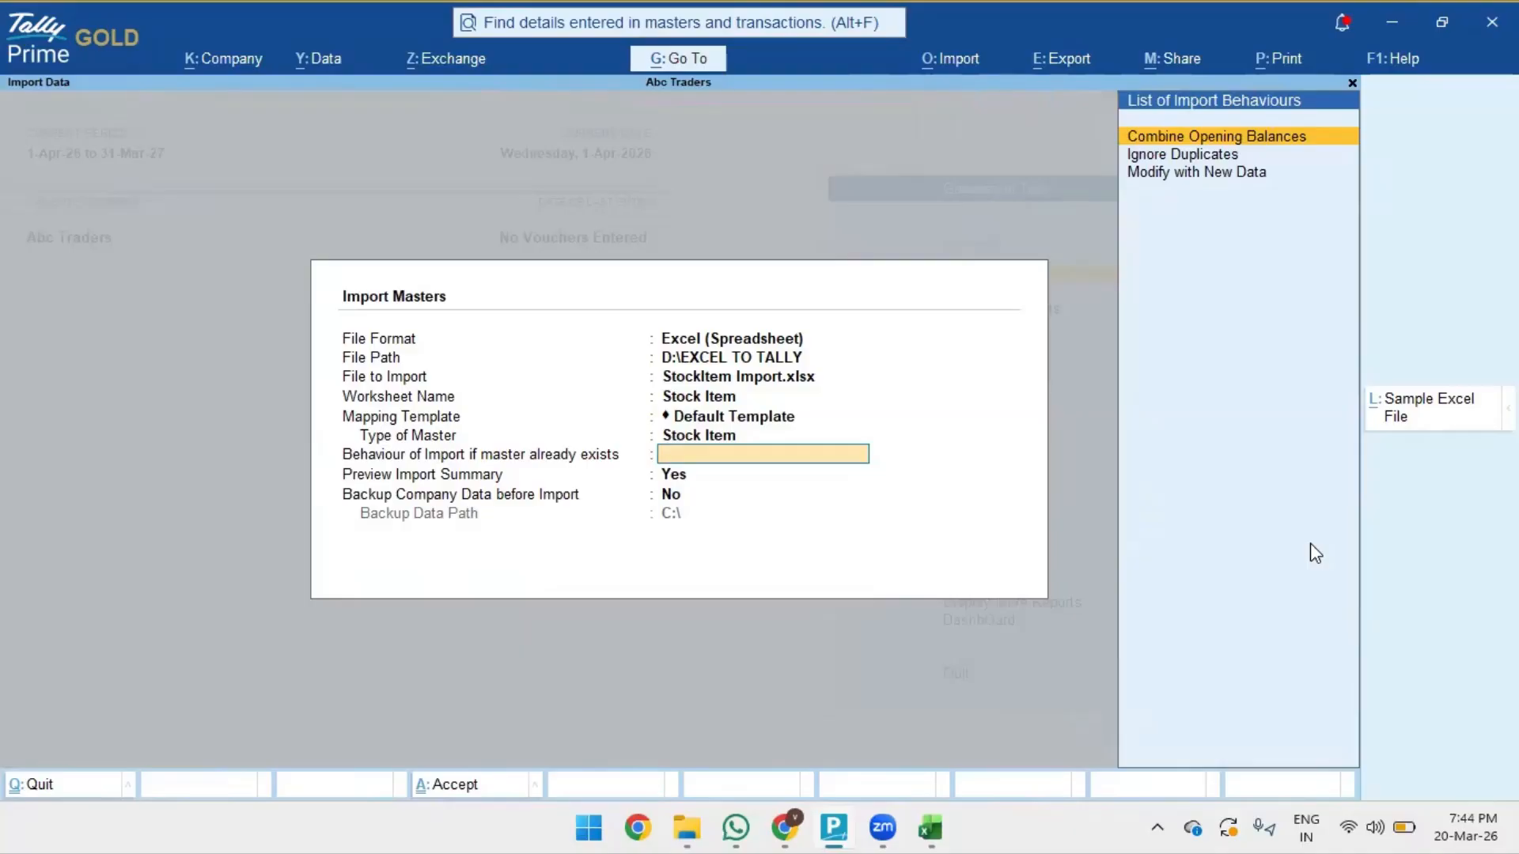
- Choose Modify with New Data, keep Preview Import Summary Yes, and show the 6-item summary
{"action": "key", "text": "Down"}
{"action": "key", "text": "Down"}
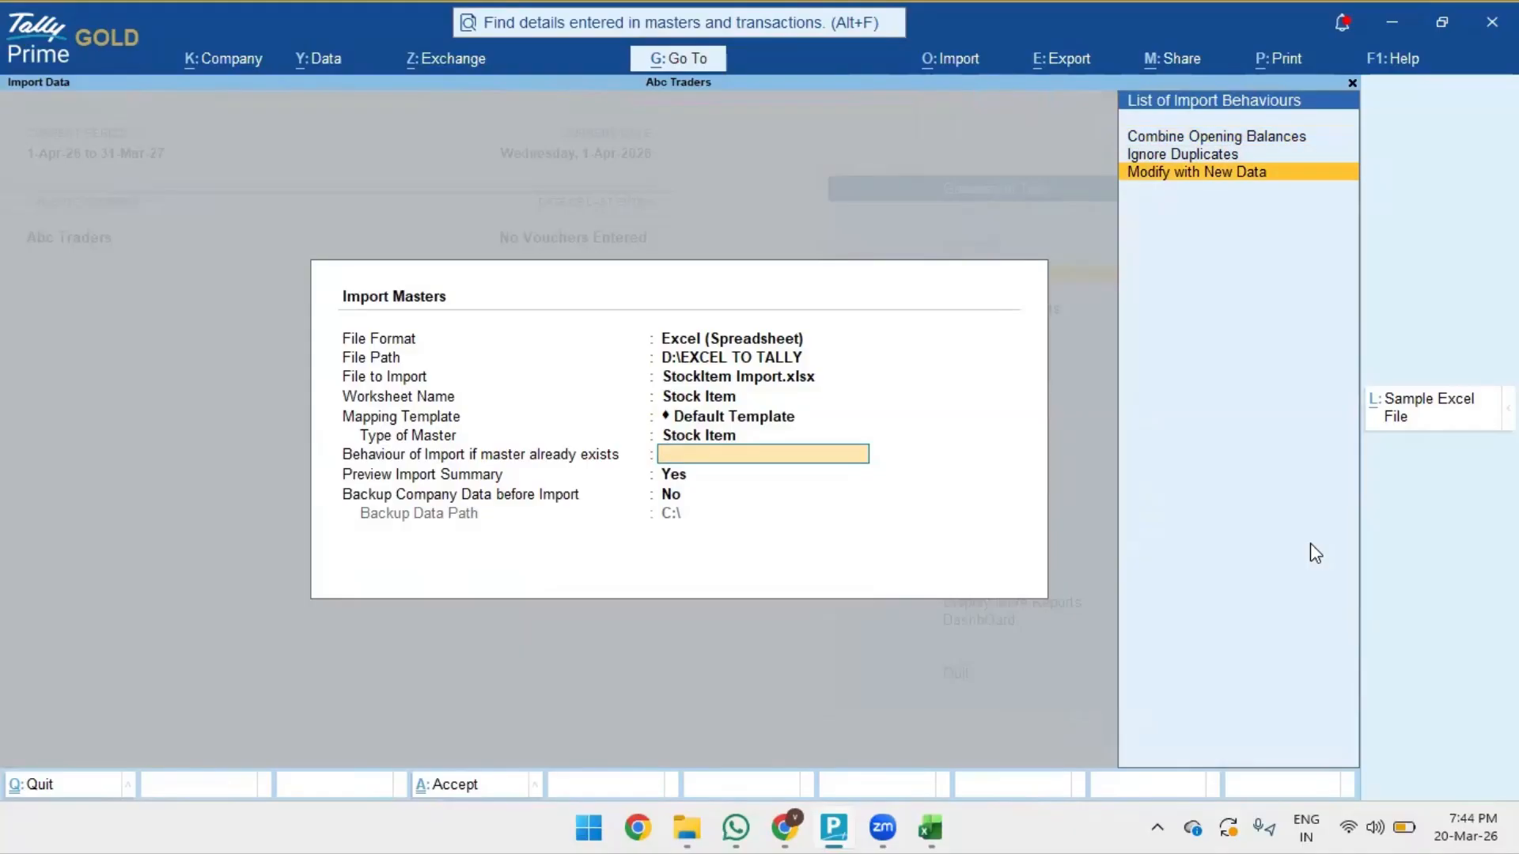
{"action": "key", "text": "Return"}
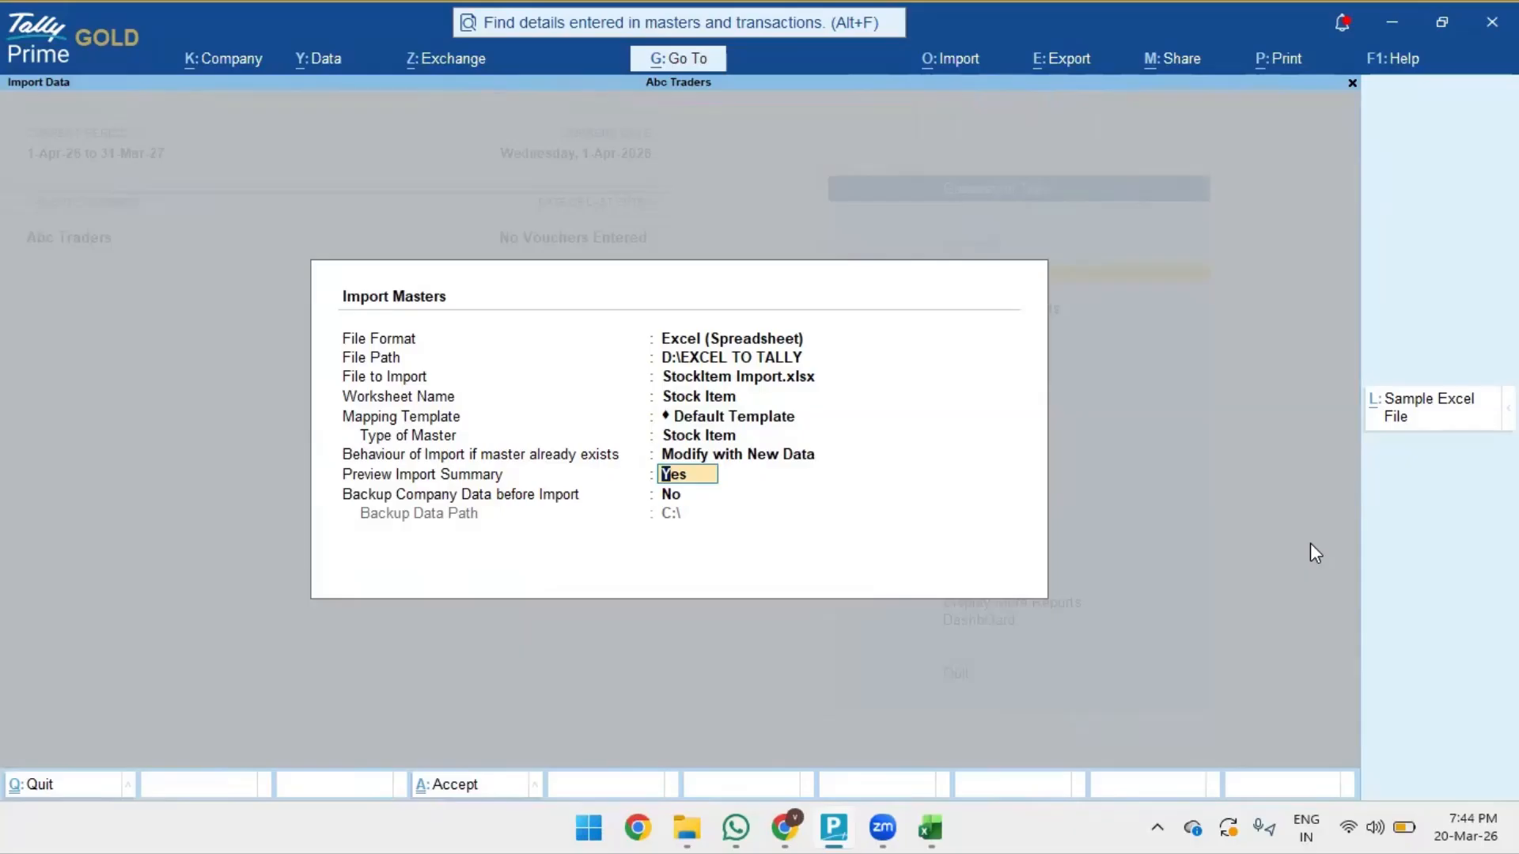
{"action": "key", "text": "Return"}
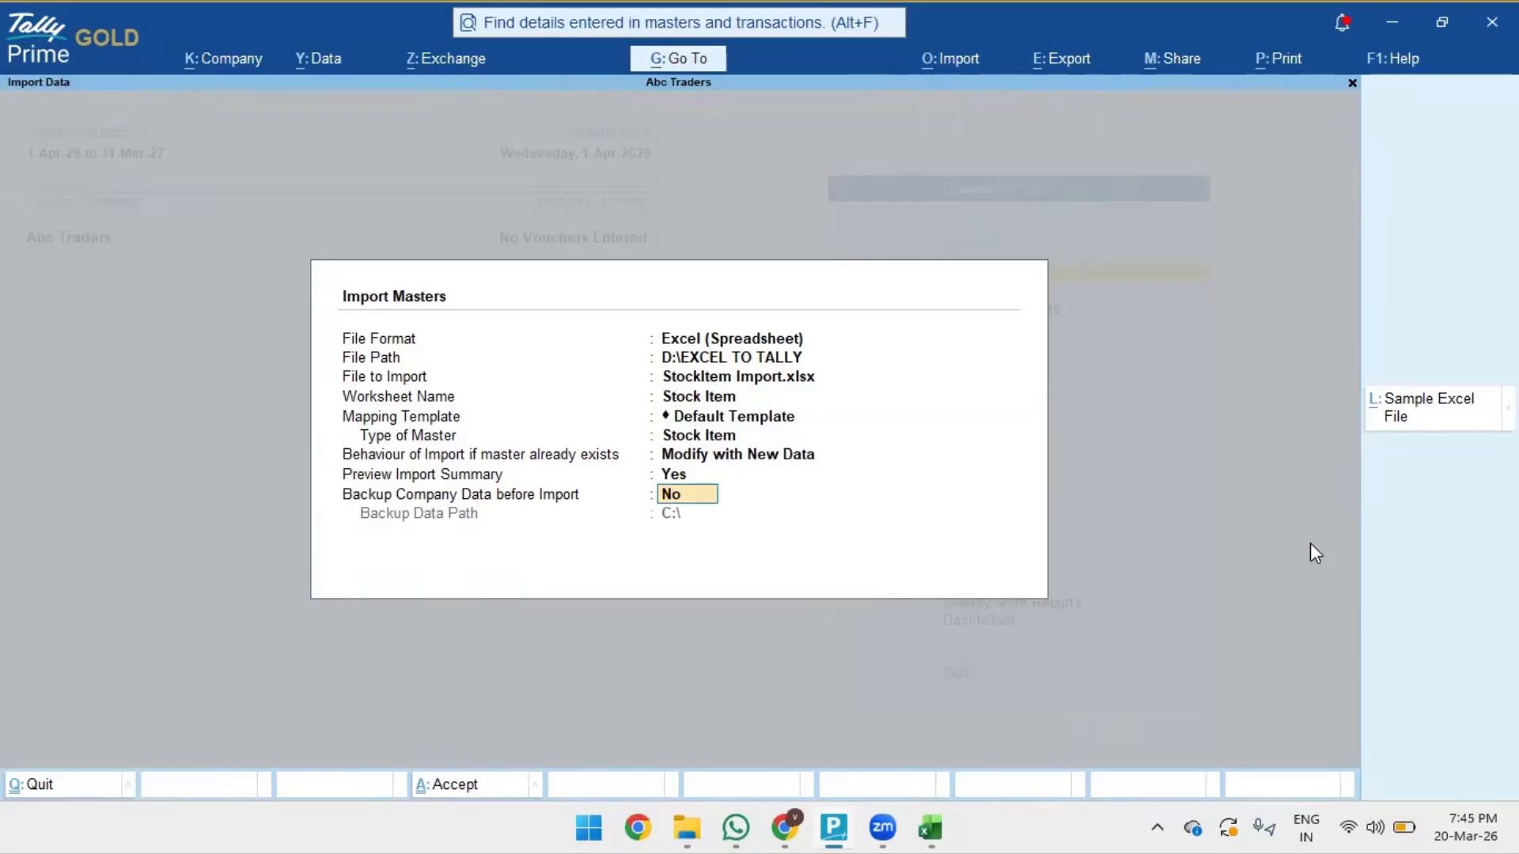
{"action": "key", "text": "Return"}
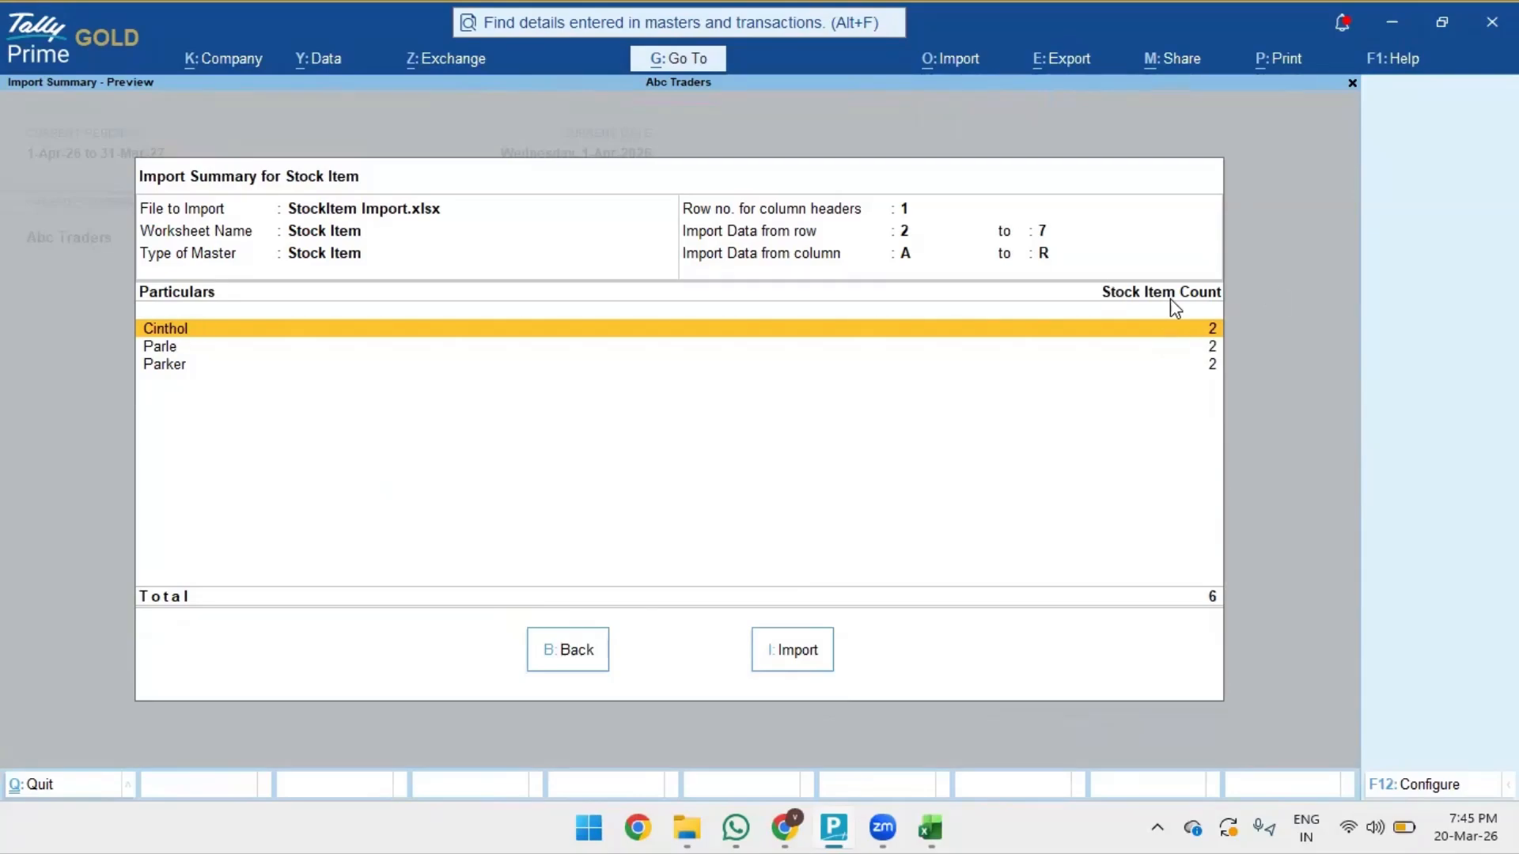
- Import the six stock items and drill into the 'Referenced master is missing' exceptions
{"action": "left_click", "coordinate": [773, 655]}
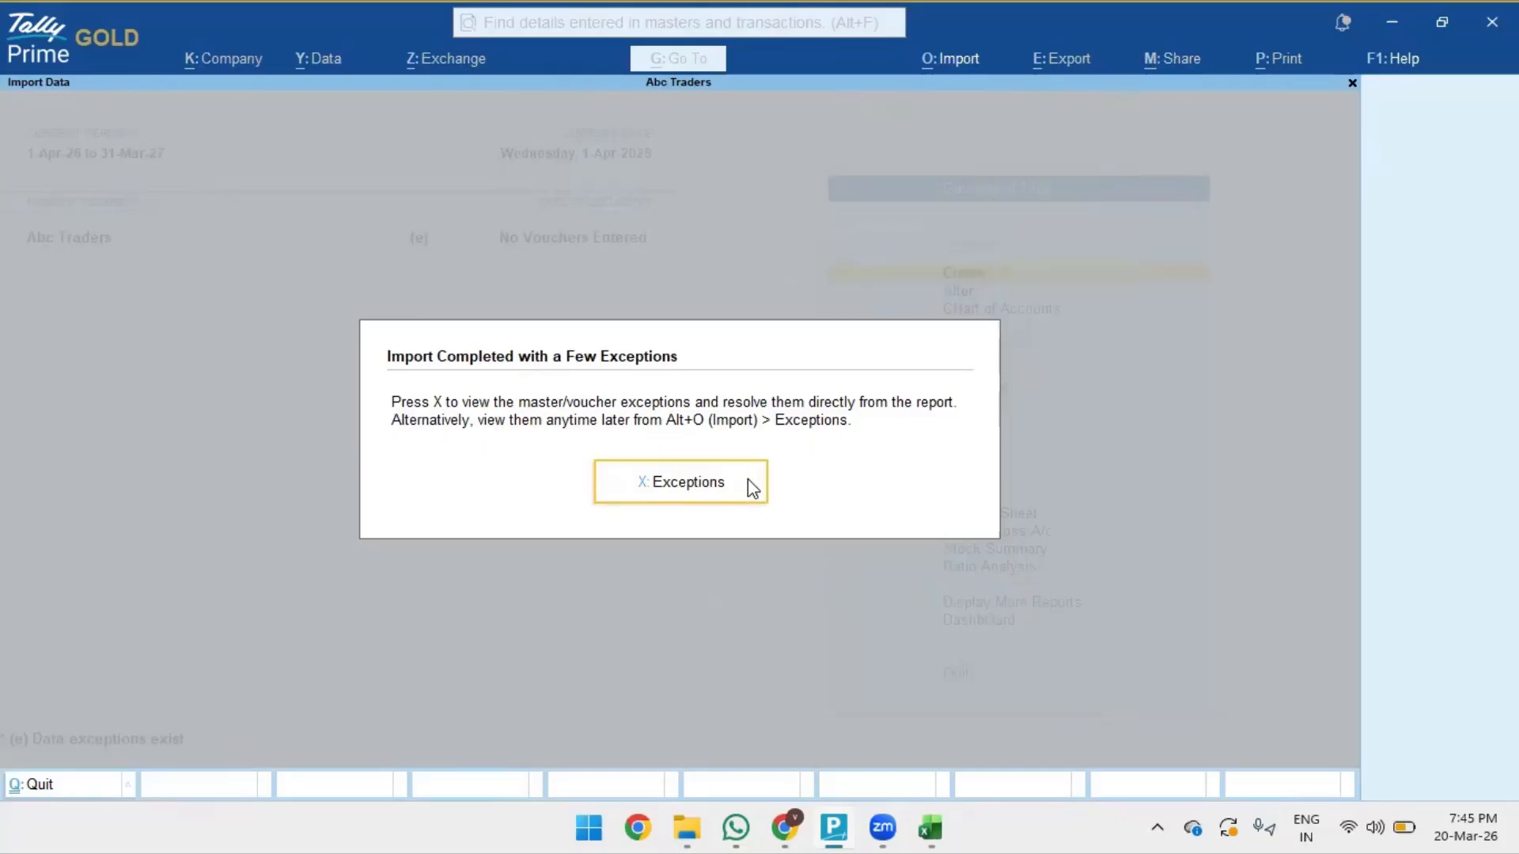
{"action": "left_click", "coordinate": [750, 489]}
{"action": "key", "text": "Down"}
{"action": "key", "text": "Return"}
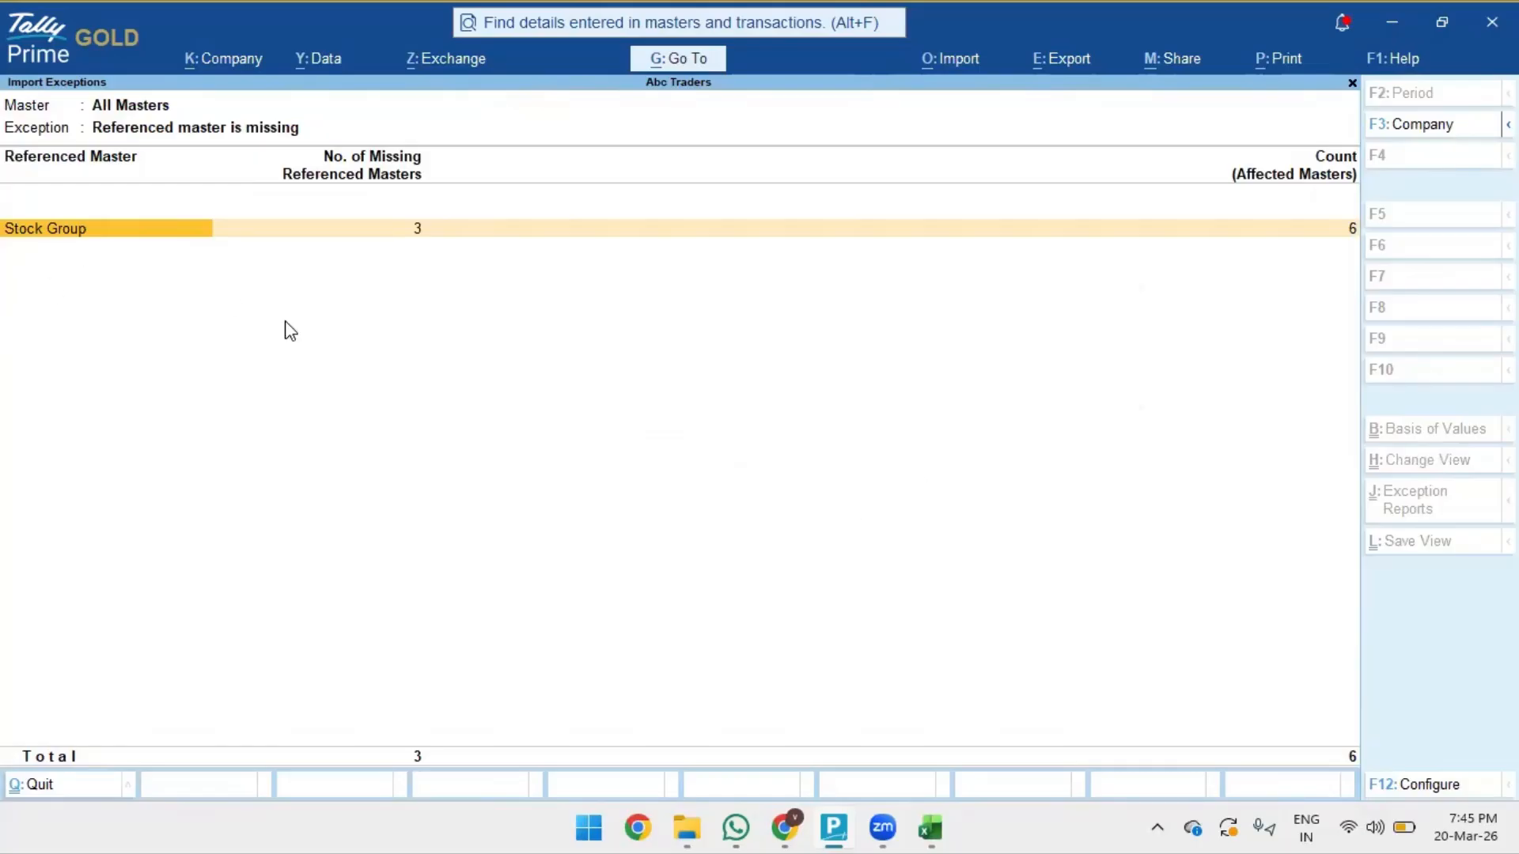
- List the three missing stock groups and create Cinthol with quantities added set to Yes
{"action": "key", "text": "Right"}
{"action": "key", "text": "Return"}
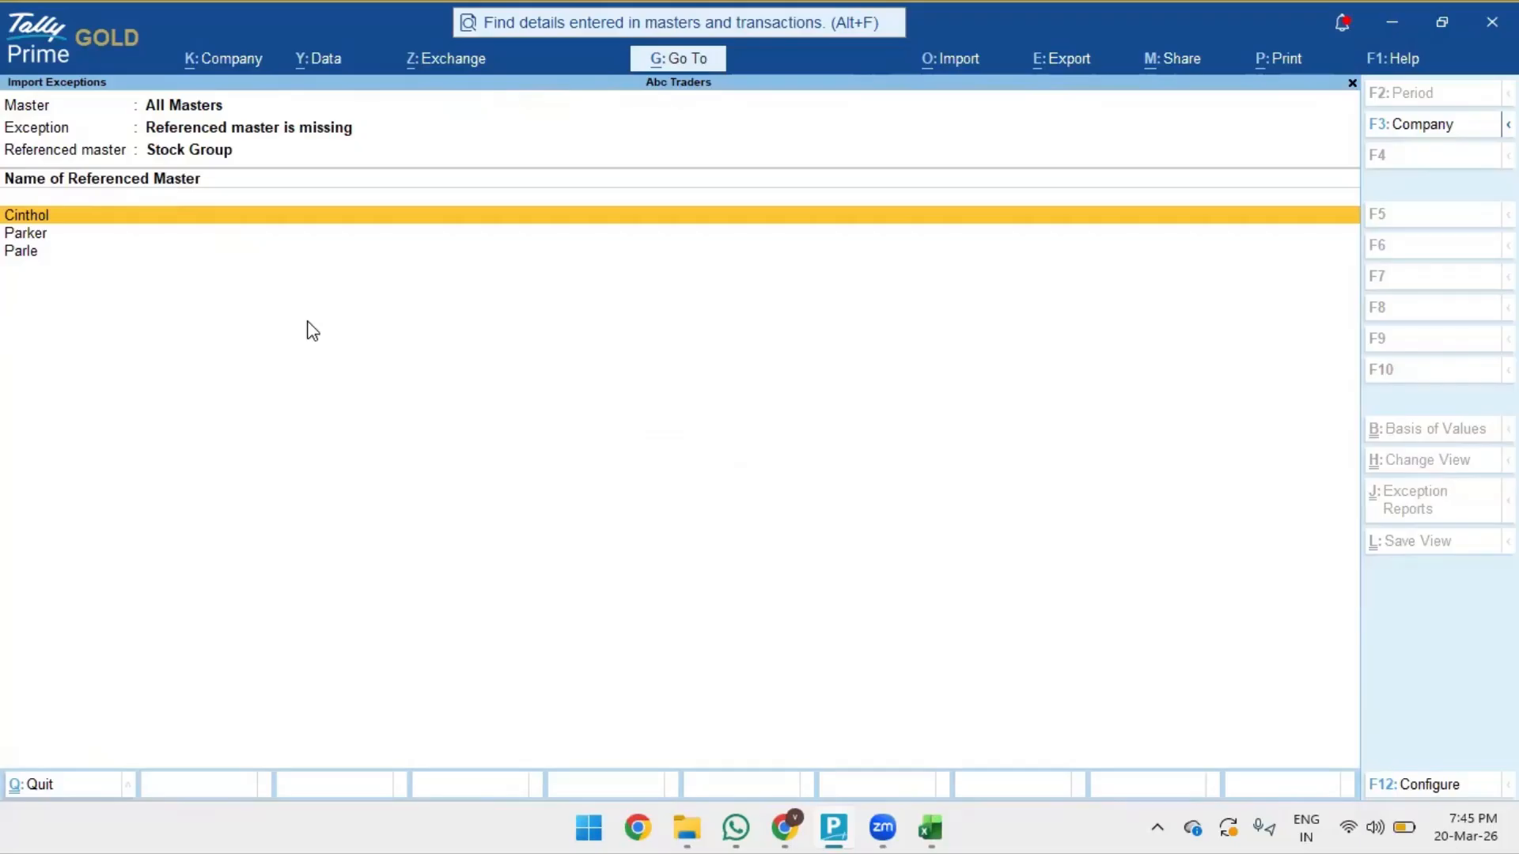
{"action": "key", "text": "Return"}
{"action": "key", "text": "Return"}
{"action": "key", "text": "Return"}
{"action": "key", "text": "Return"}
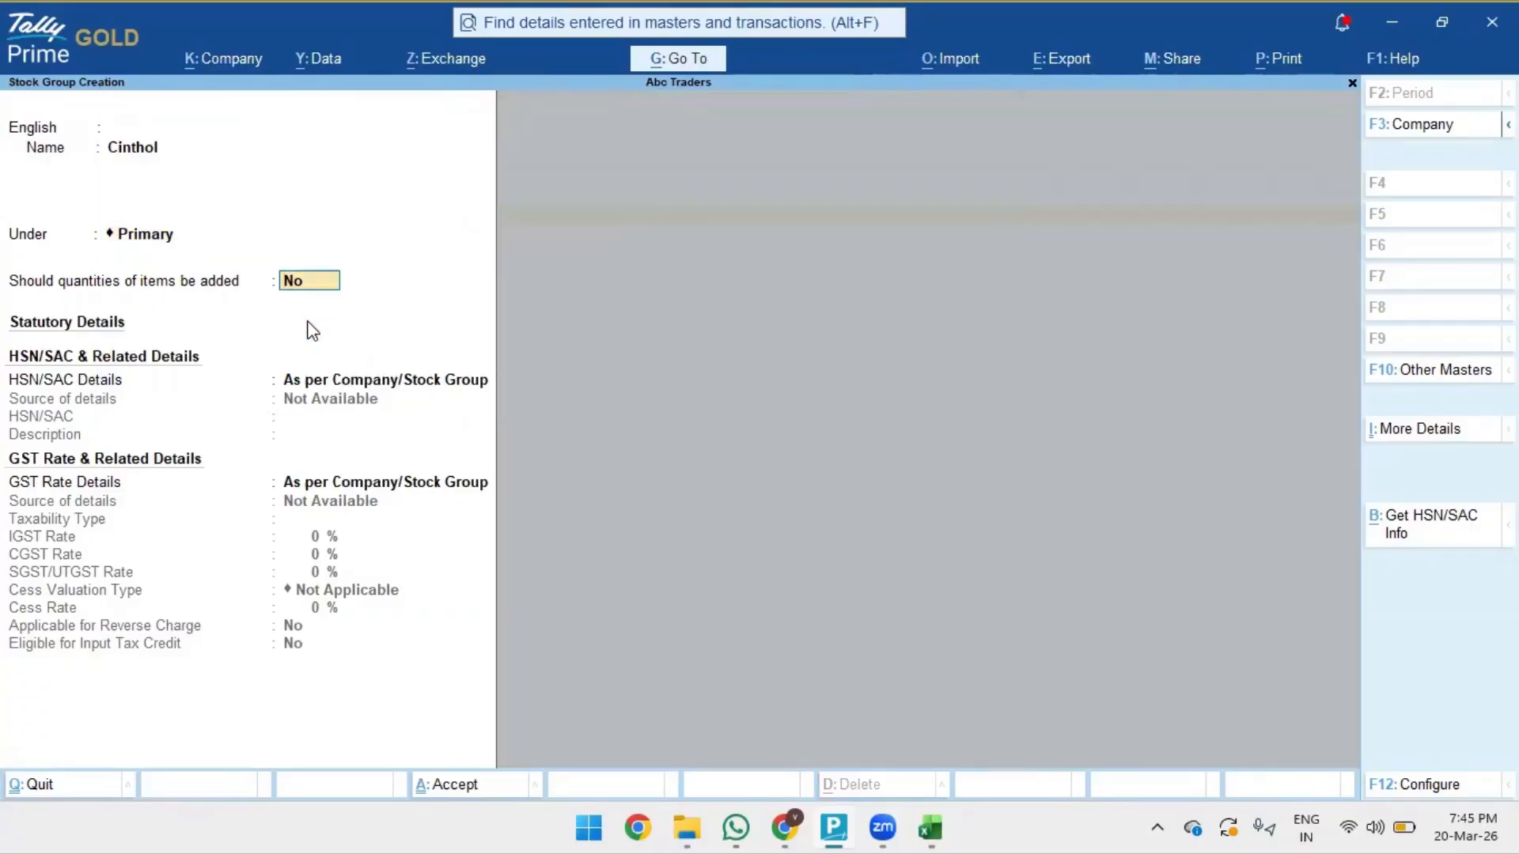
{"action": "type", "text": "y"}
{"action": "key", "text": "Return"}
{"action": "key", "text": "Return"}
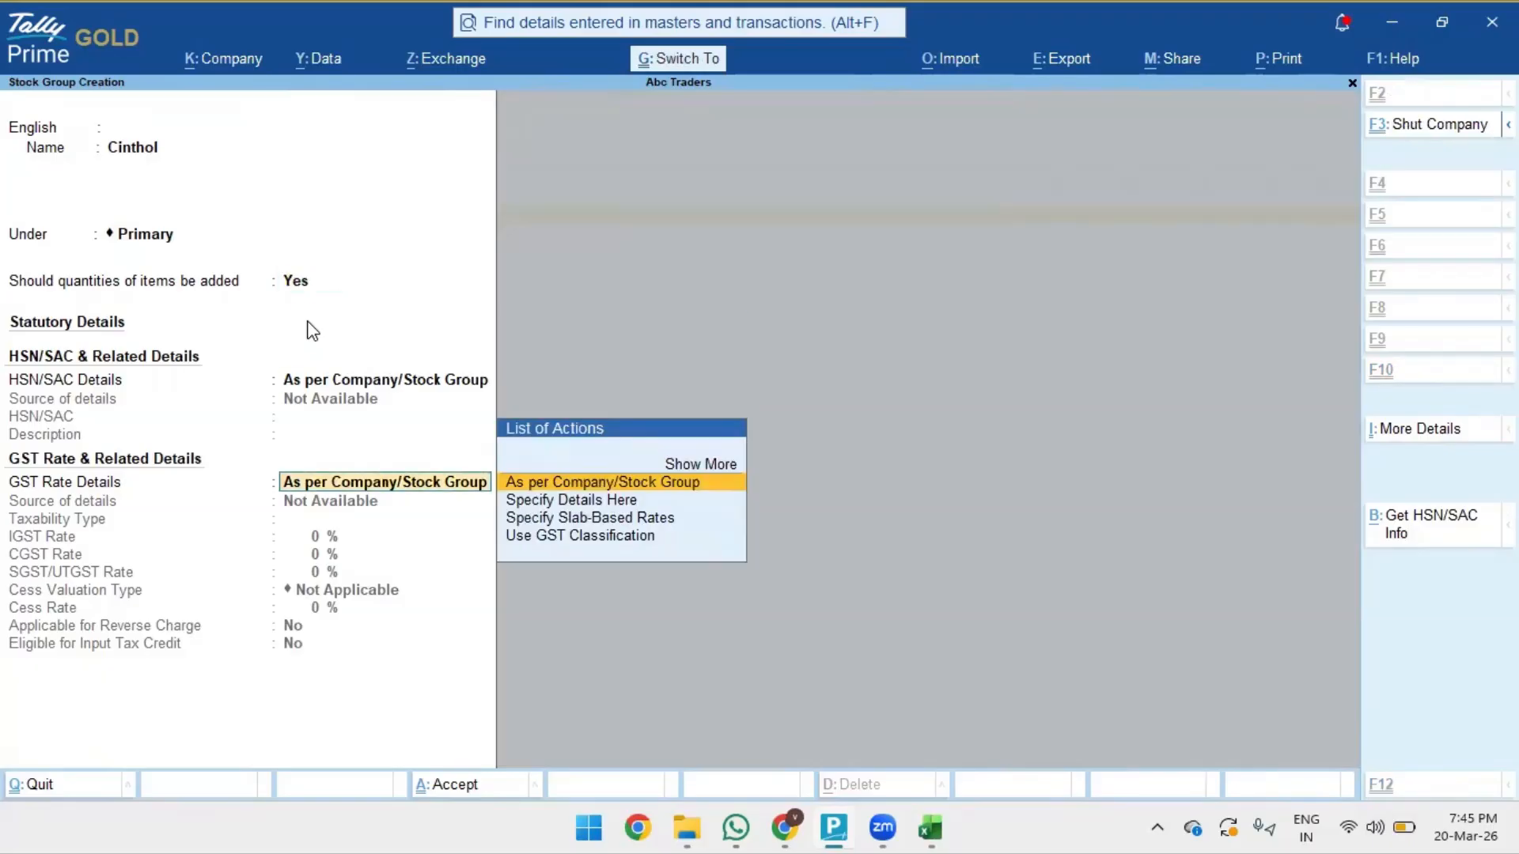
{"action": "key", "text": "Return"}
- Create the Parker and Parle stock groups with quantities added set to Yes
{"action": "key", "text": "Return"}
{"action": "key", "text": "Return"}
{"action": "key", "text": "Return"}
{"action": "key", "text": "Return"}
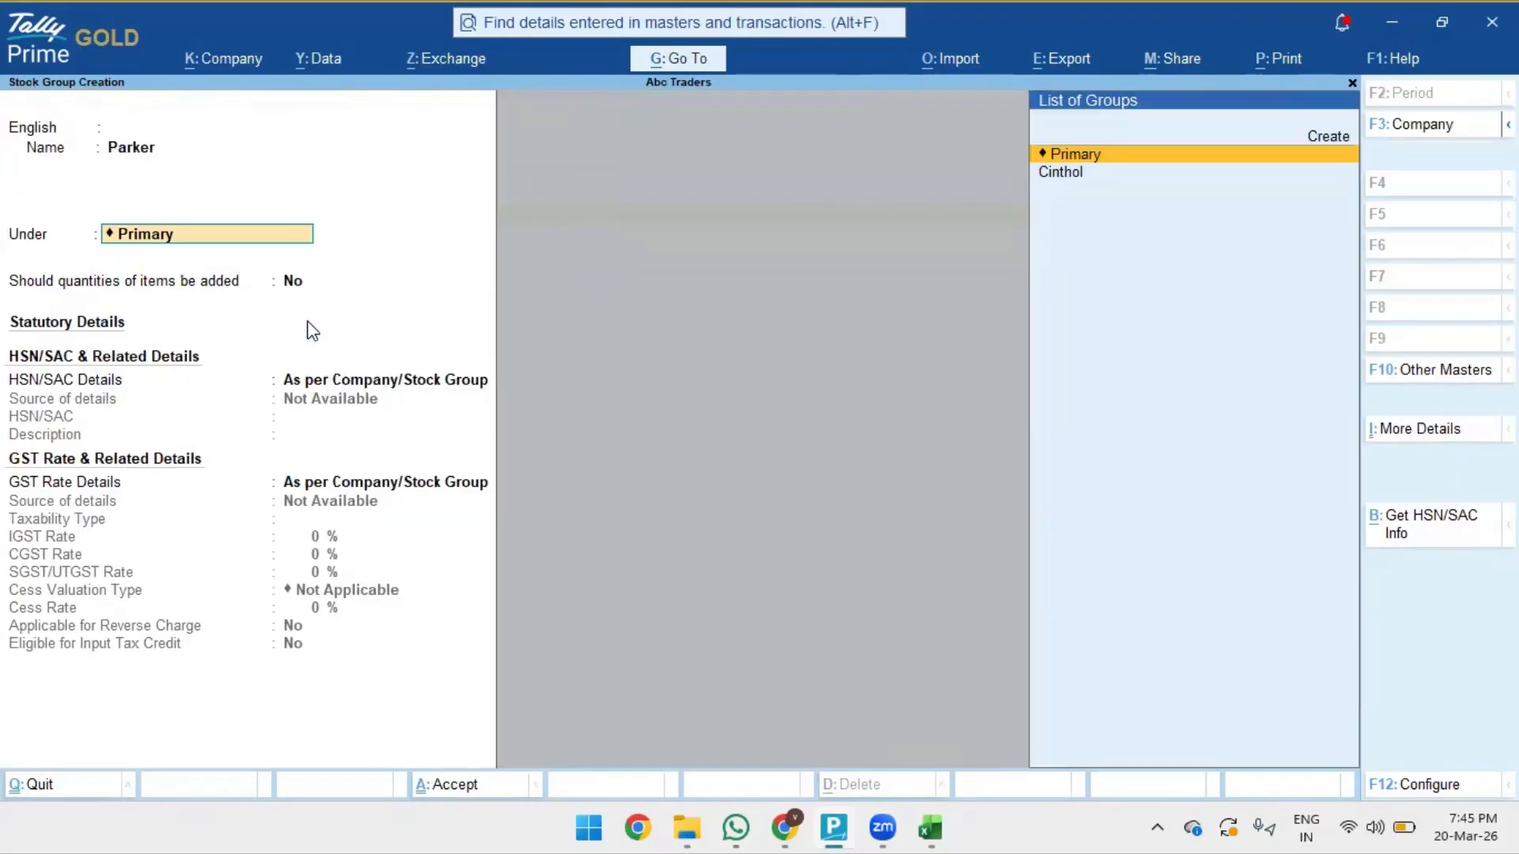
{"action": "key", "text": "Return"}
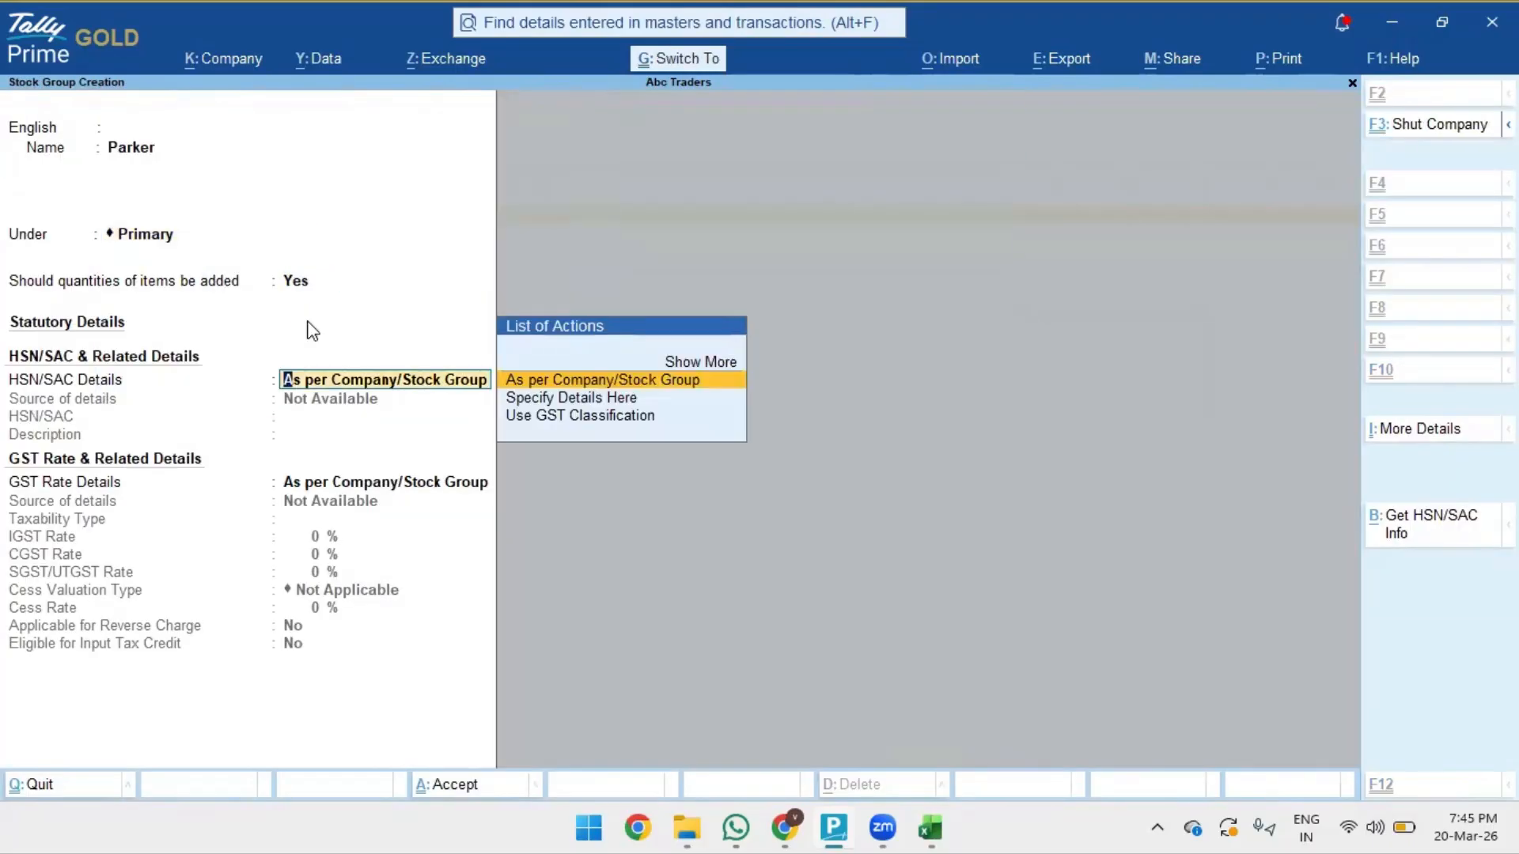
{"action": "key", "text": "ctrl+a"}
{"action": "key", "text": "Return"}
{"action": "key", "text": "Return"}
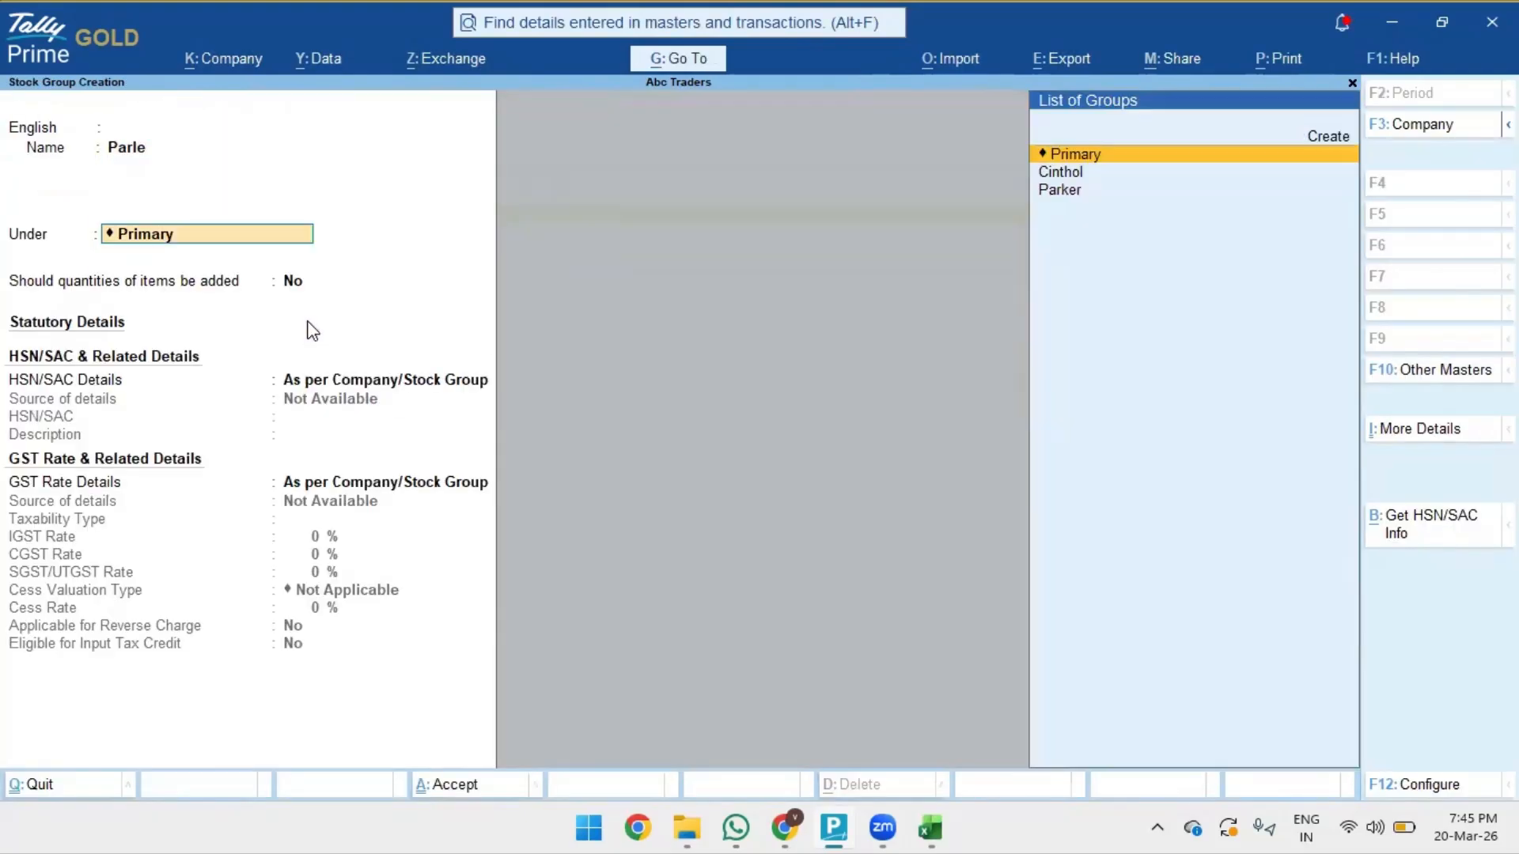
{"action": "key", "text": "Return"}
{"action": "type", "text": "y"}
{"action": "key", "text": "Return"}
{"action": "key", "text": "Return"}
{"action": "key", "text": "ctrl+a"}
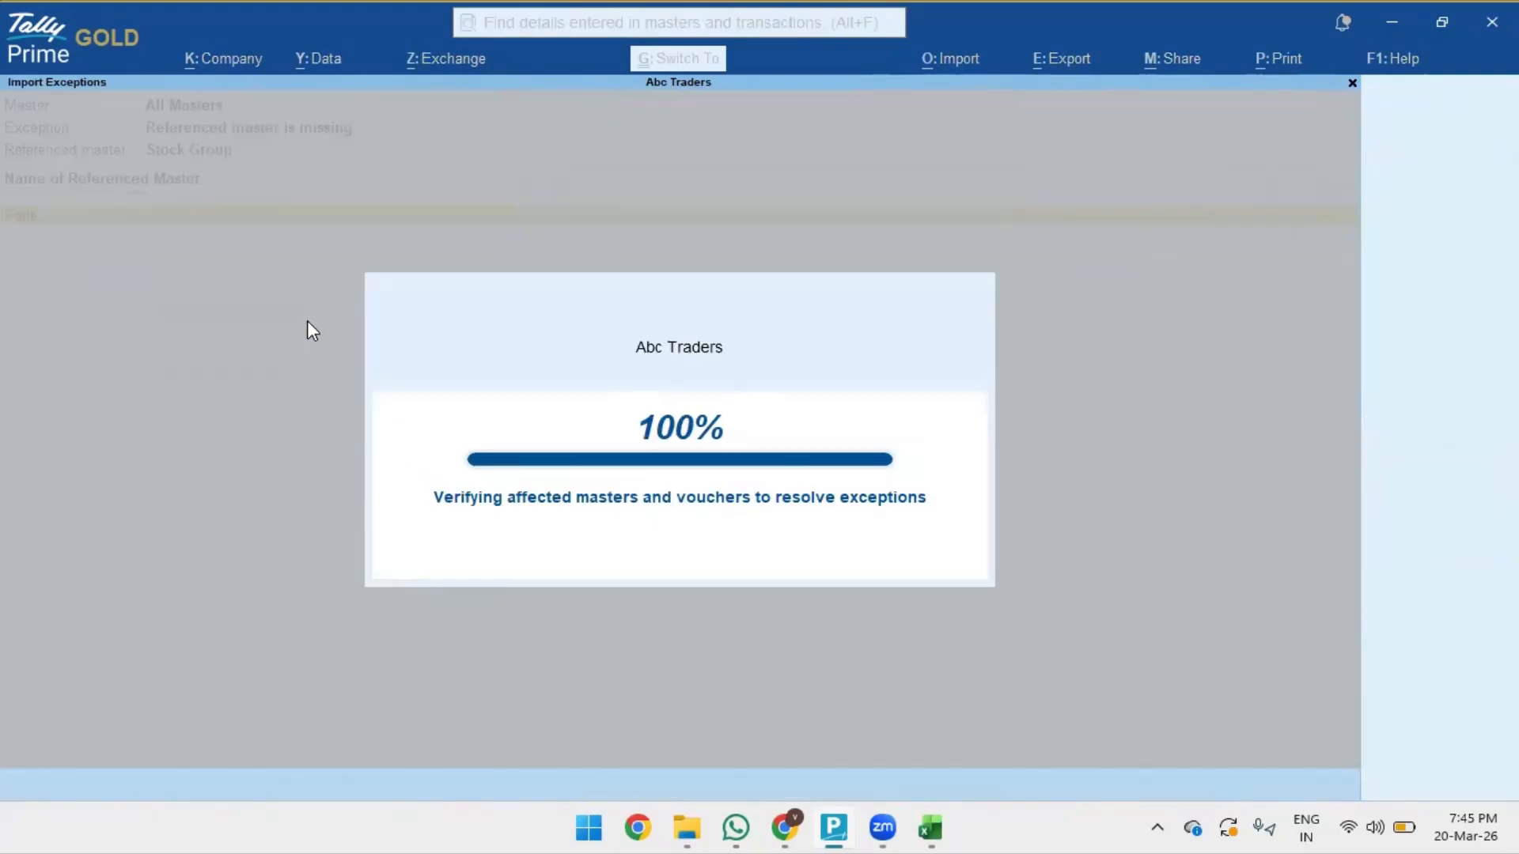
{"action": "key", "text": "Escape"}
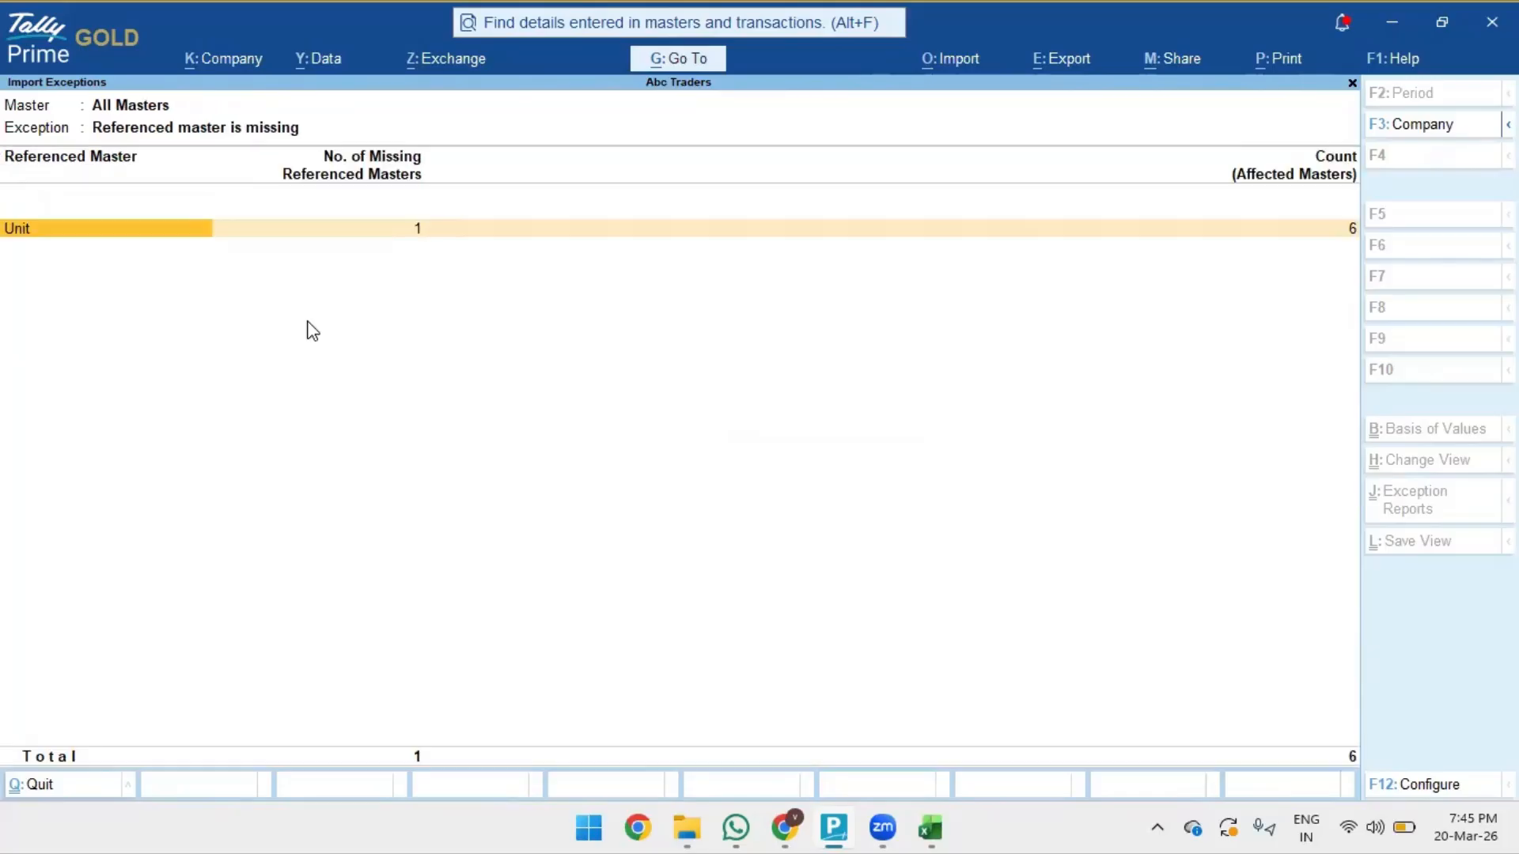
- Create the missing Pcs unit with formal name PIECES and quantity code PCS-PIECES
{"action": "key", "text": "Right"}
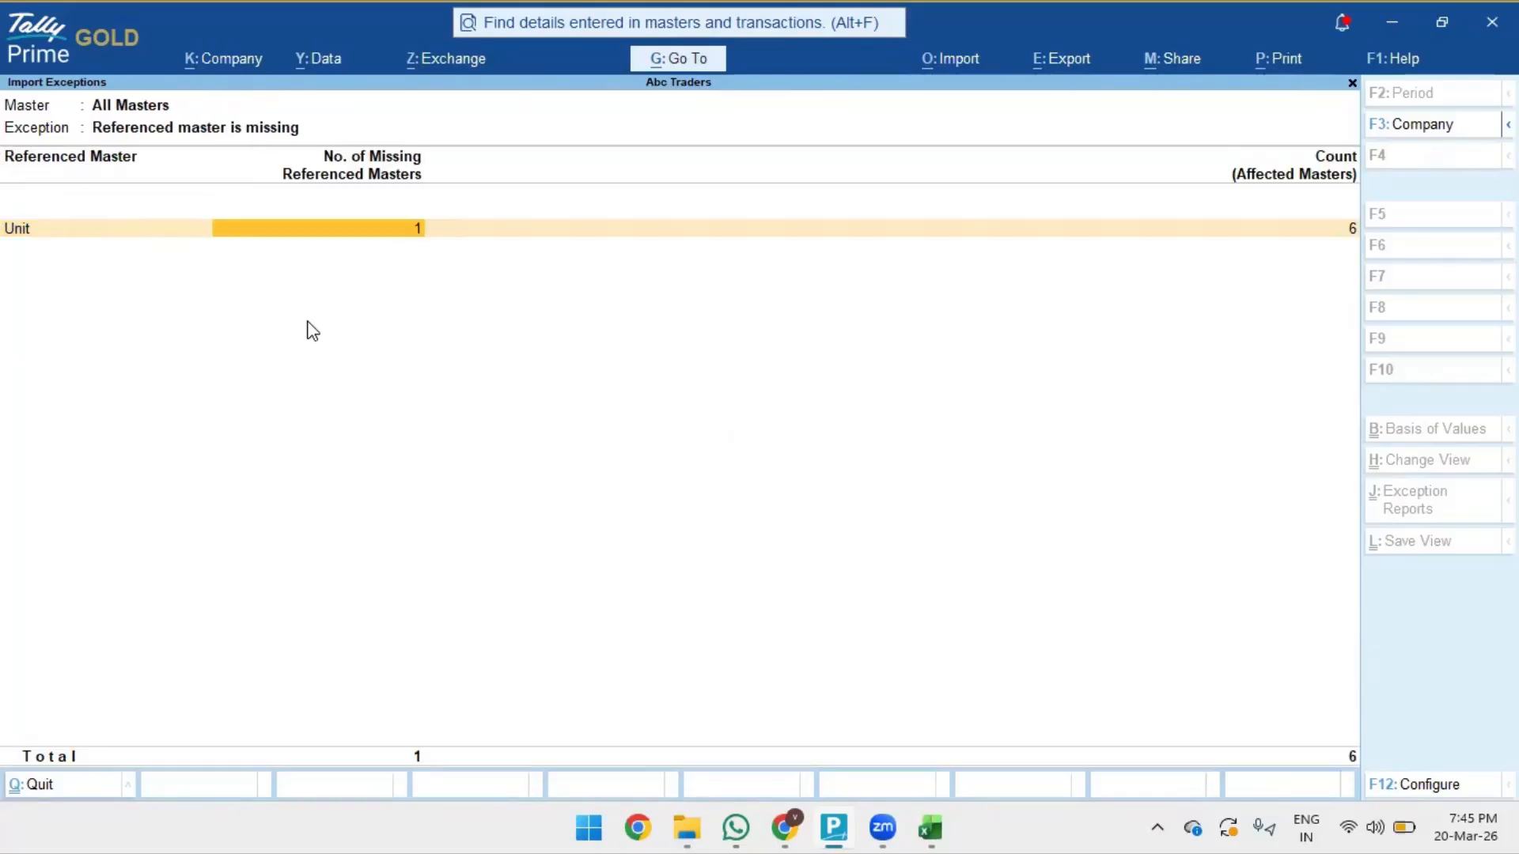
{"action": "key", "text": "Return"}
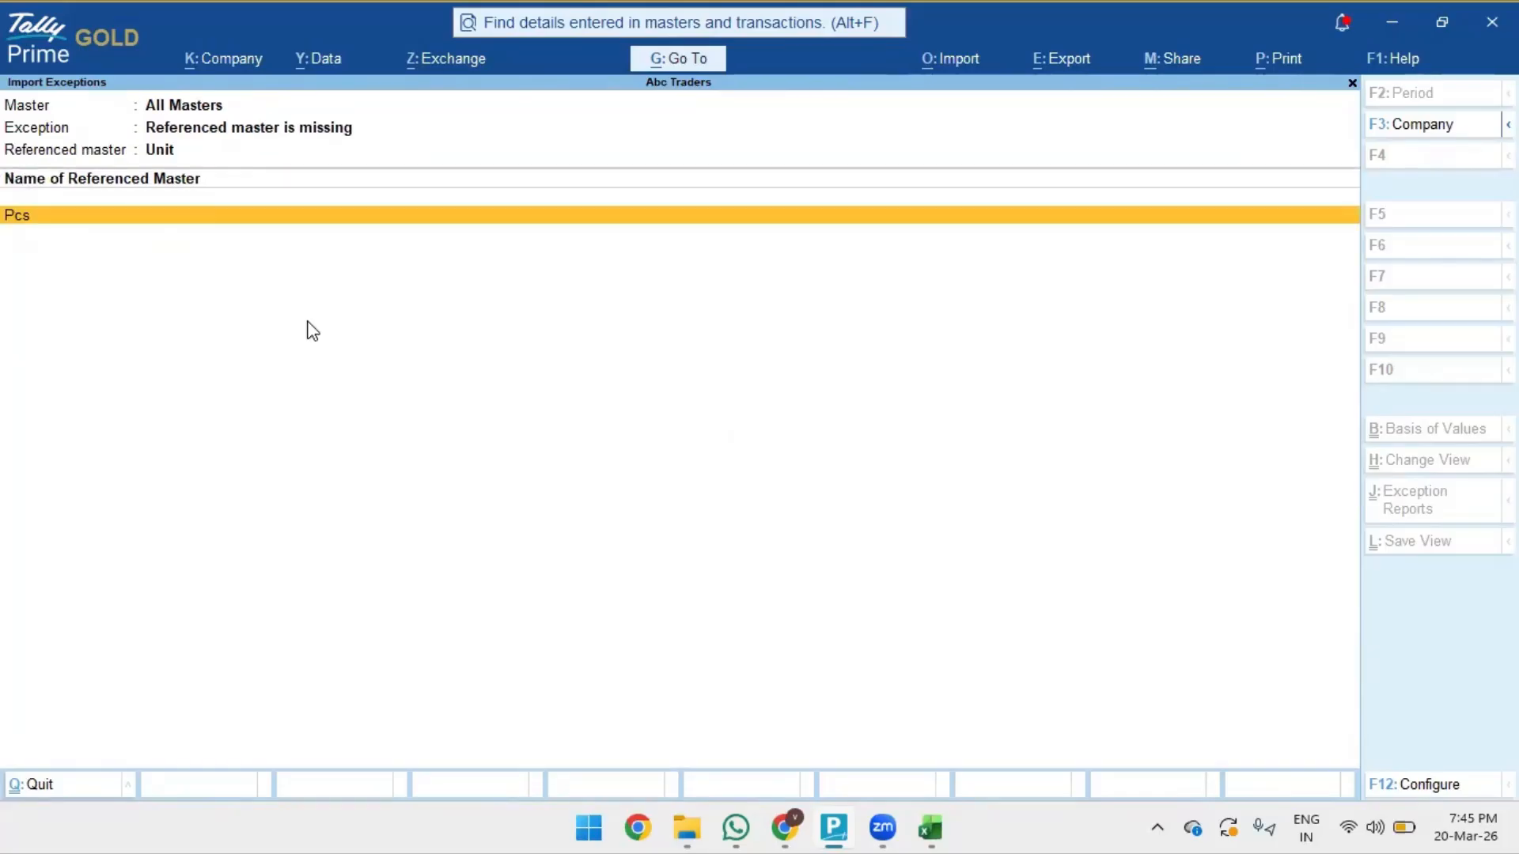
{"action": "key", "text": "Return"}
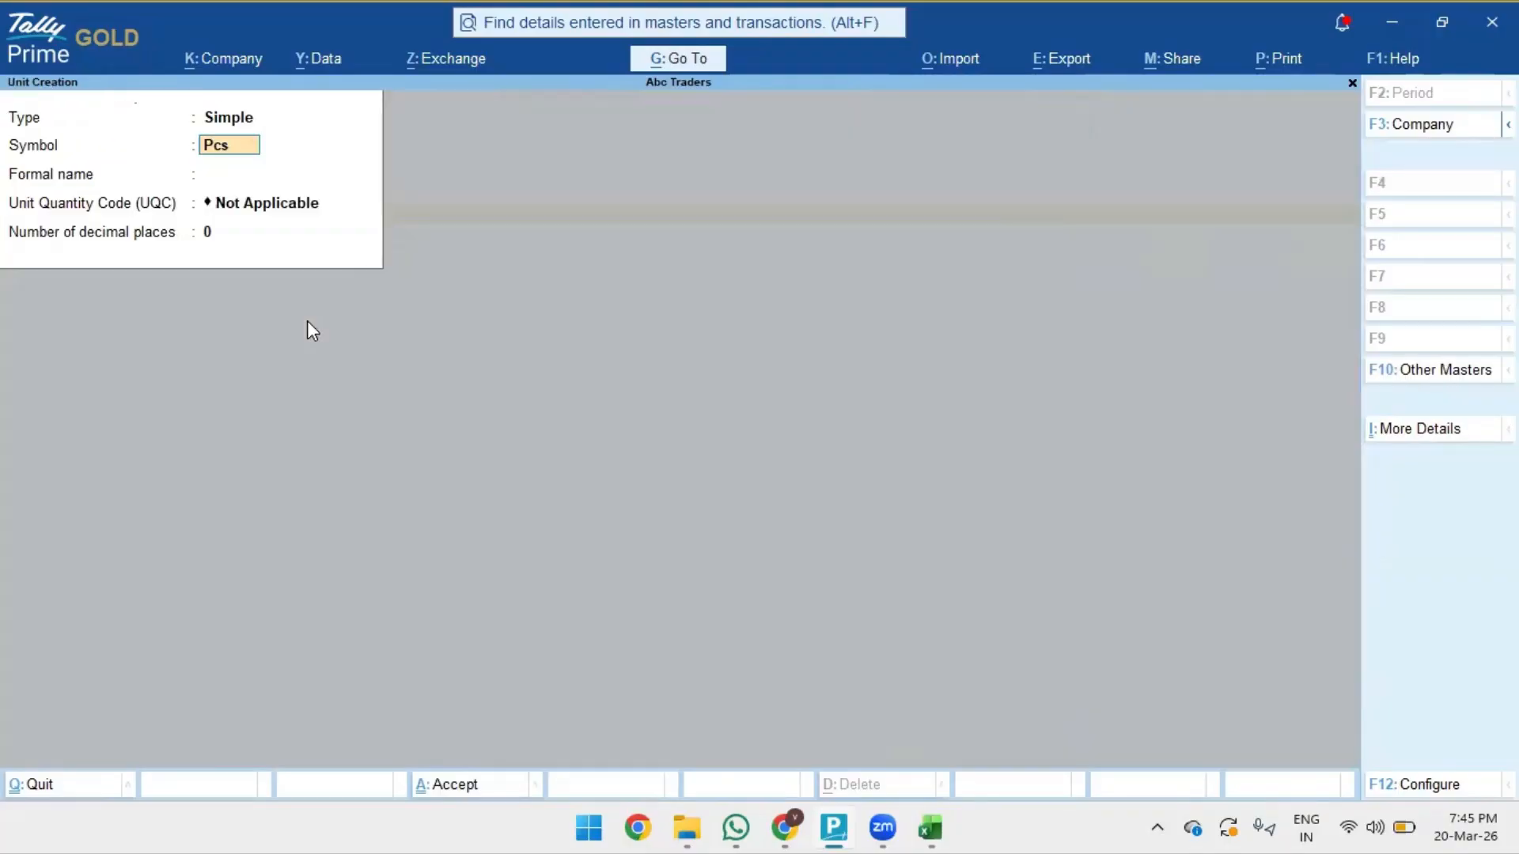
{"action": "key", "text": "Return"}
{"action": "type", "text": "PIECES"}
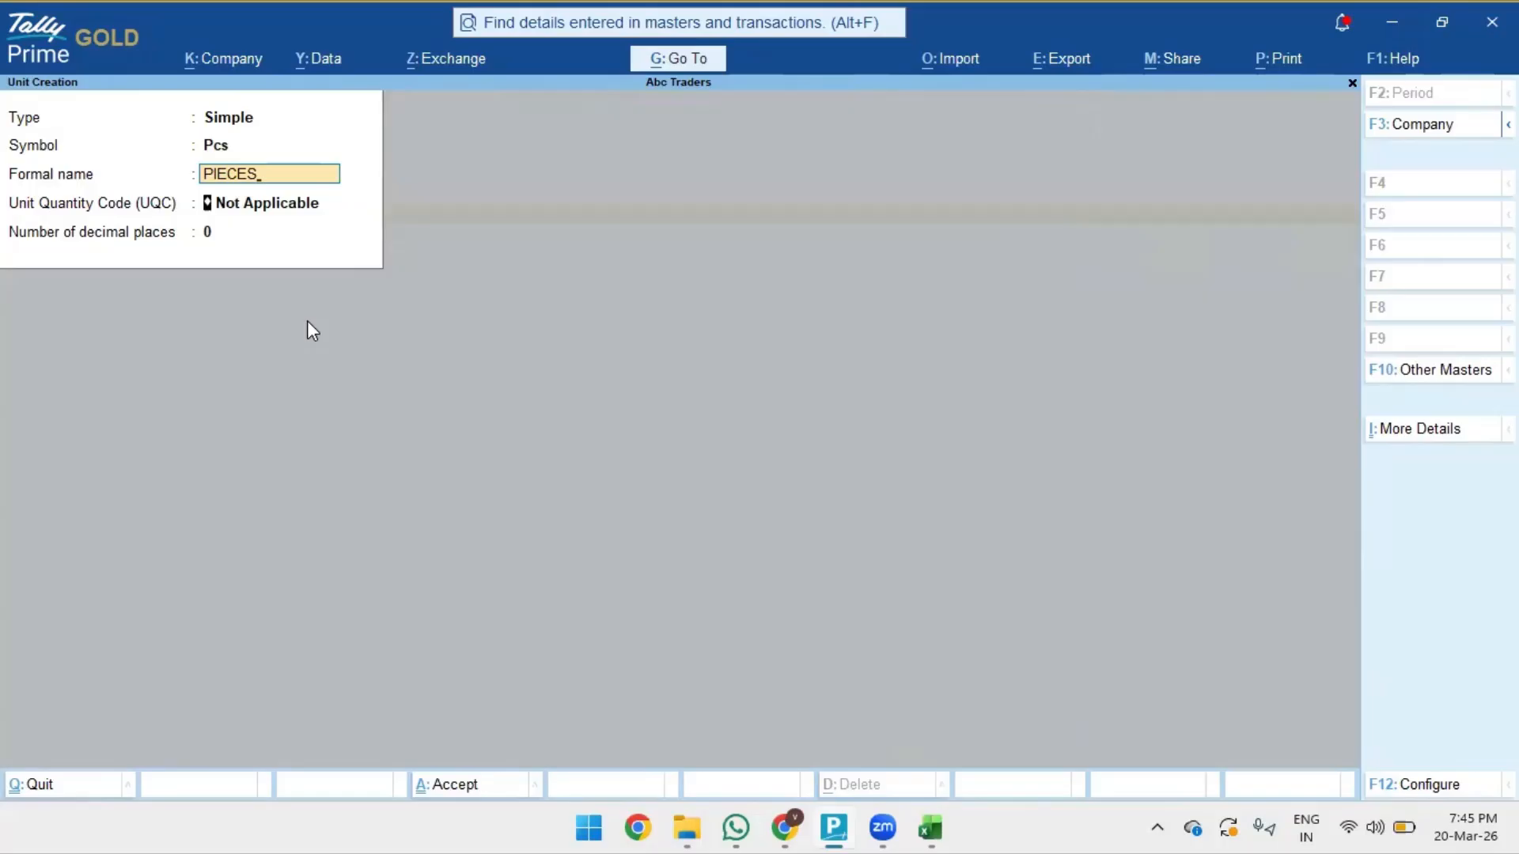
{"action": "key", "text": "Return"}
{"action": "type", "text": "PCS"}
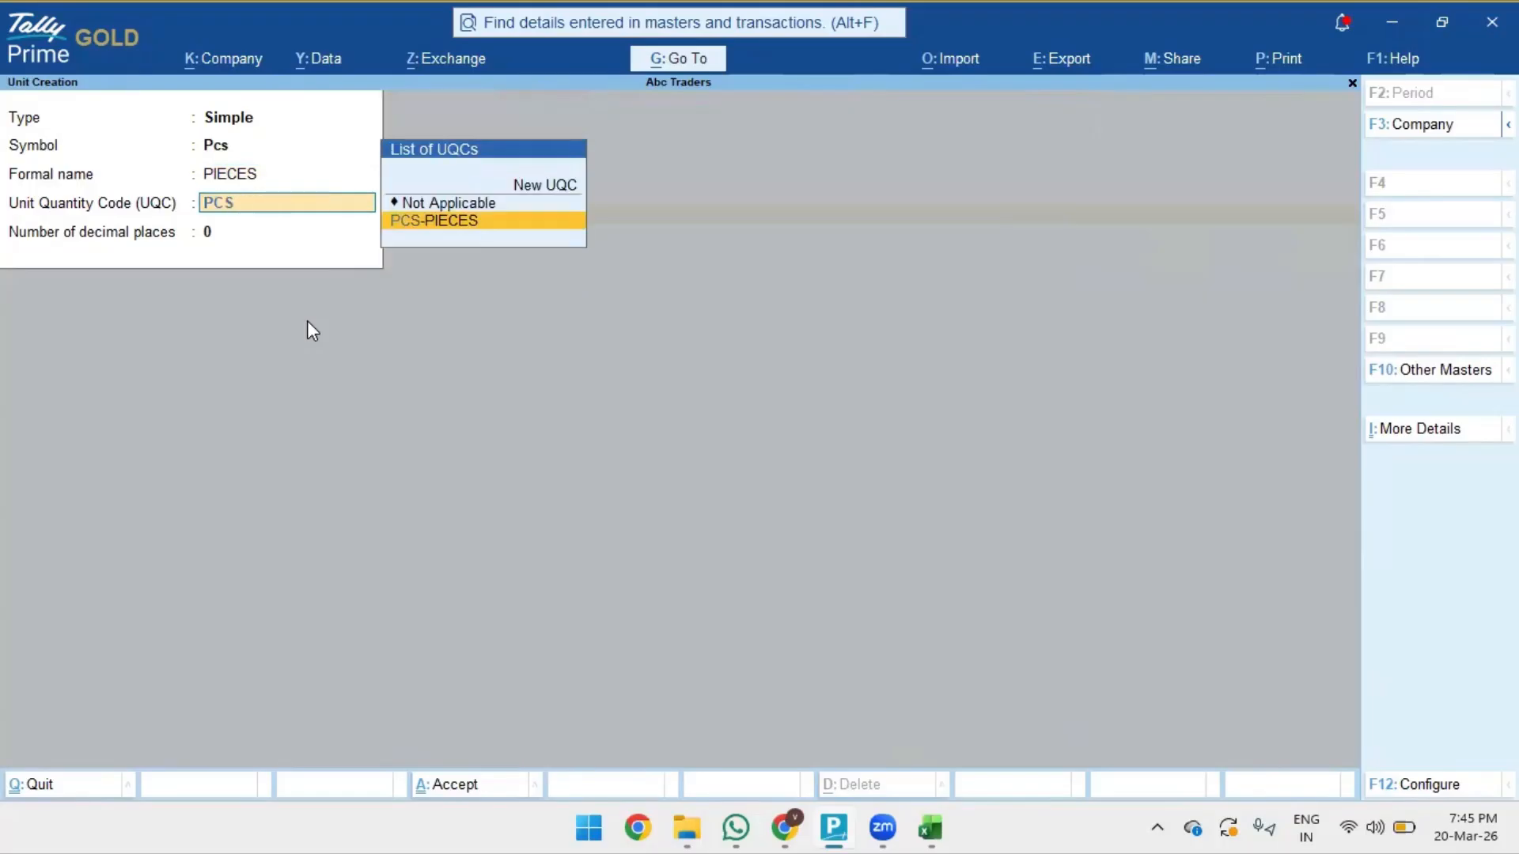
{"action": "key", "text": "Return"}
{"action": "key", "text": "ctrl"}
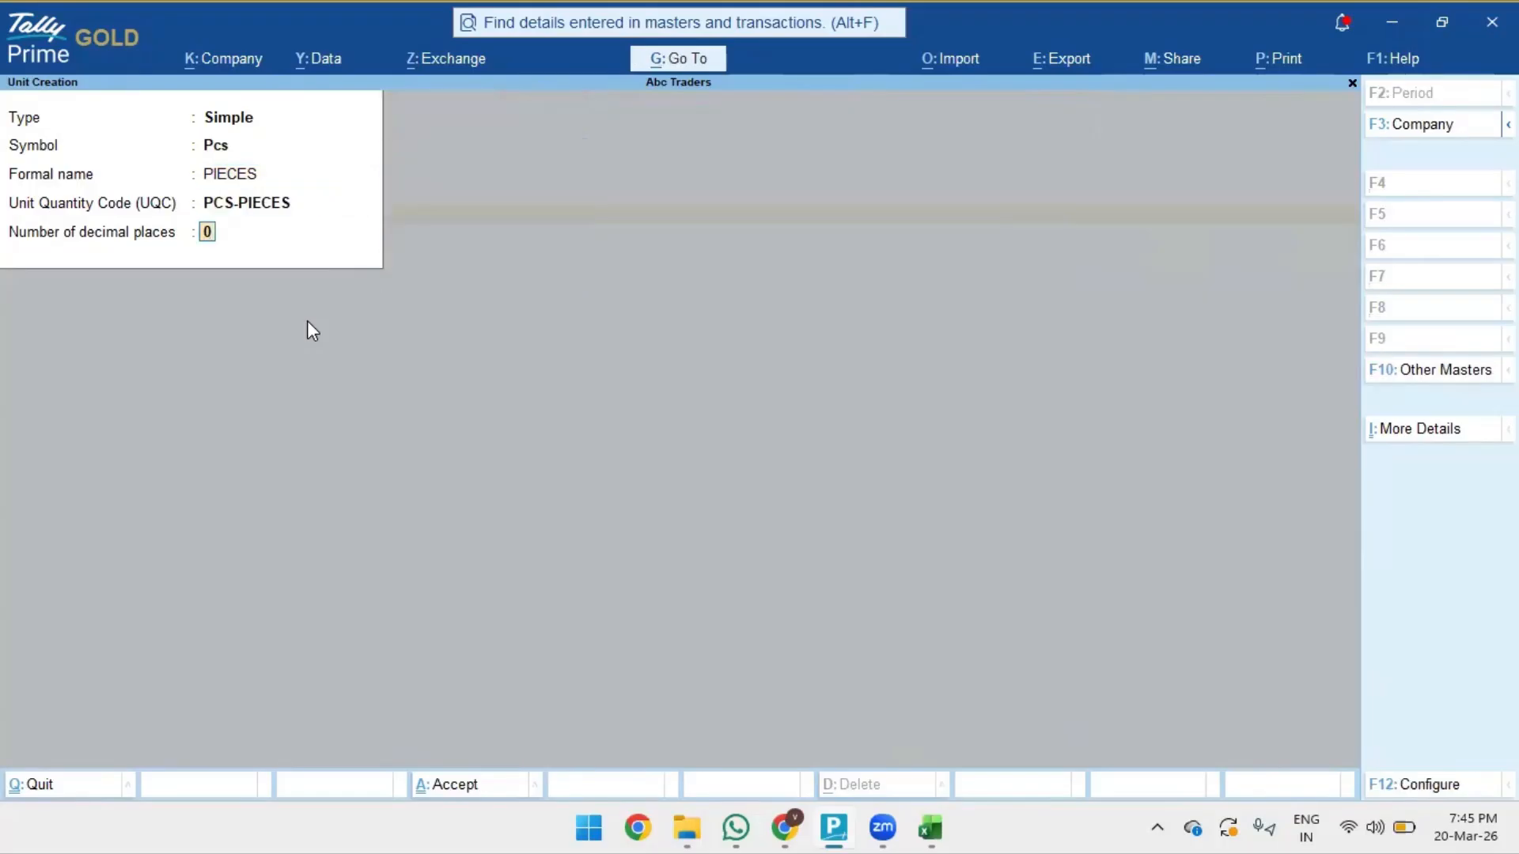
{"action": "key", "text": "ctrl+a"}
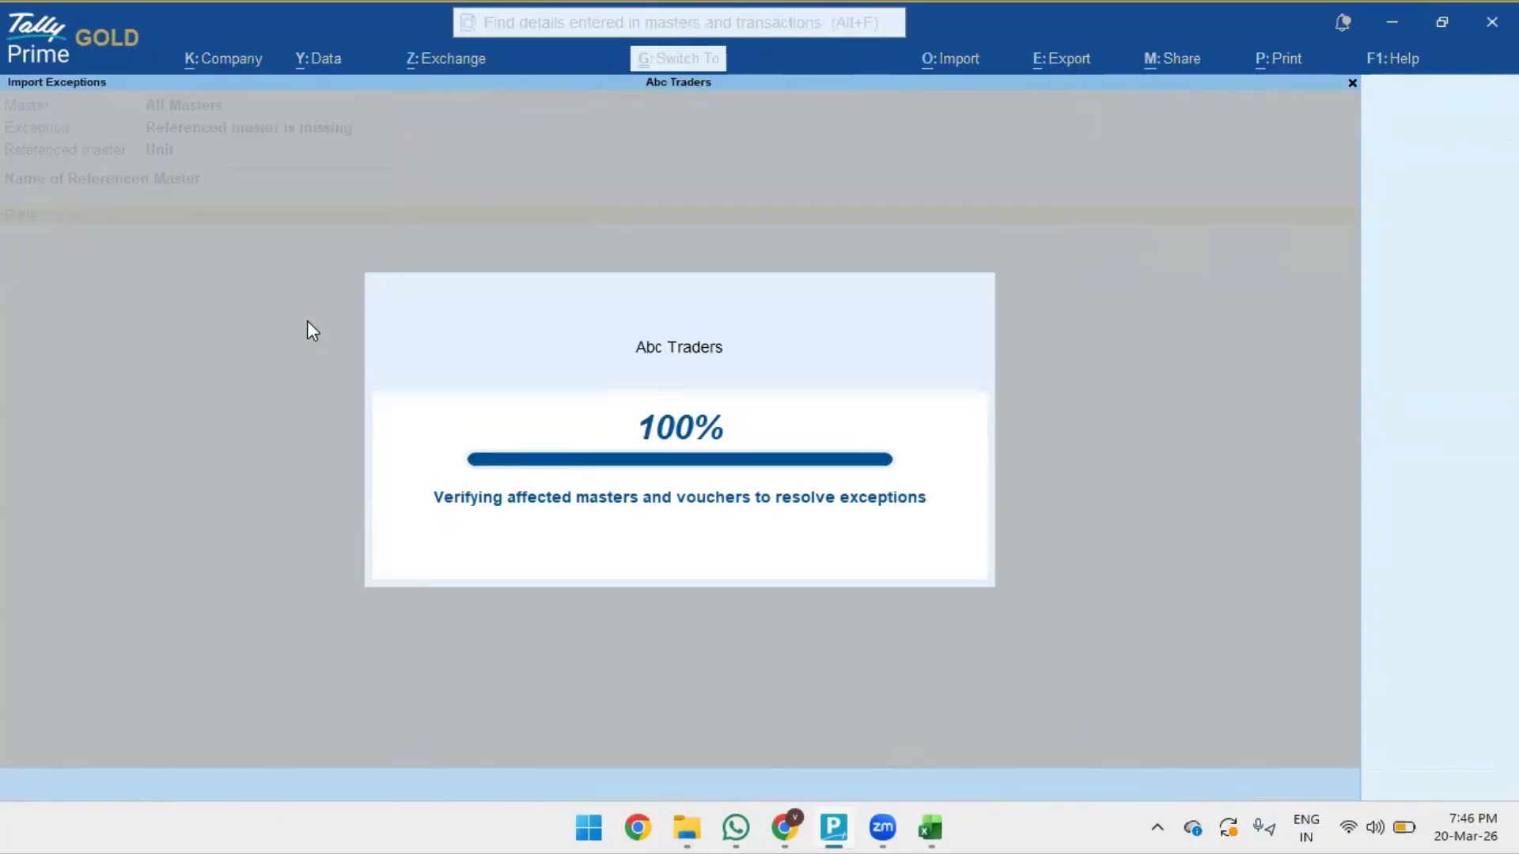
- Create the Box unit with formal name BOXS and quantity code BOX-BOX
{"action": "key", "text": "Return"}
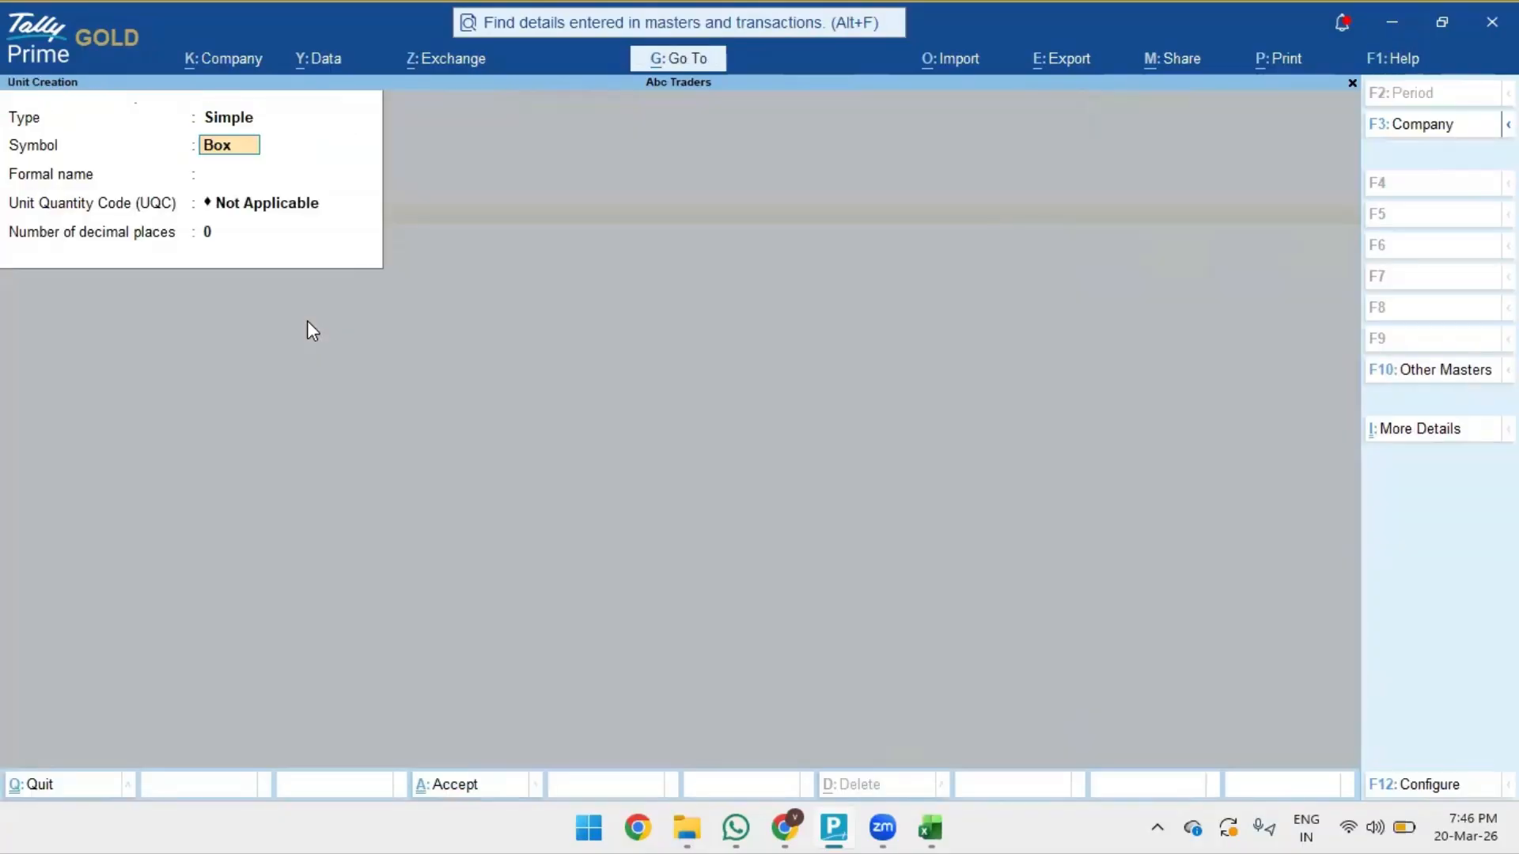
{"action": "key", "text": "Return"}
{"action": "type", "text": "BOXS"}
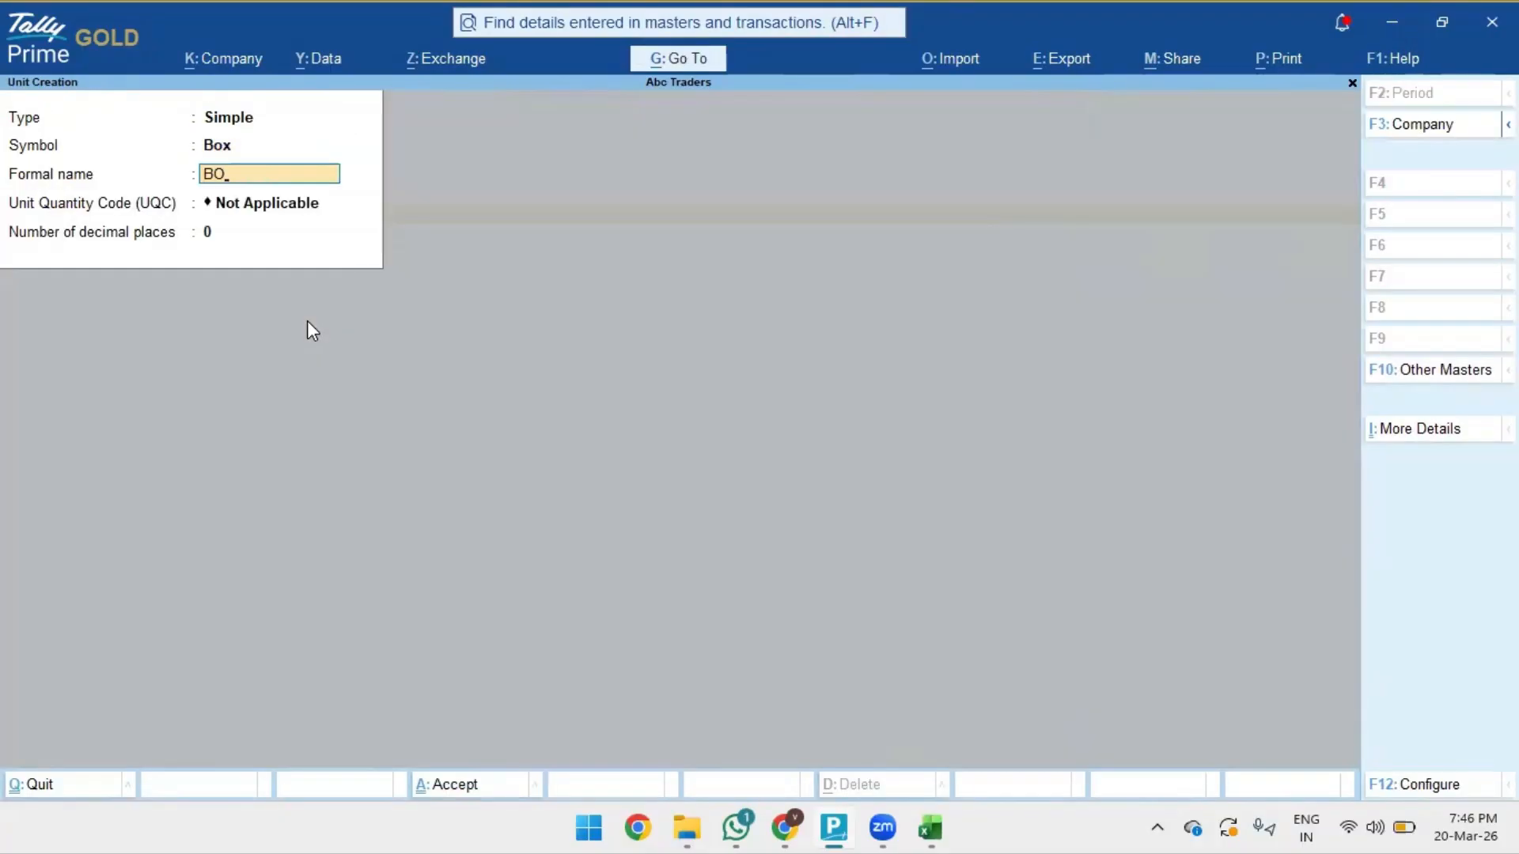
{"action": "key", "text": "Return"}
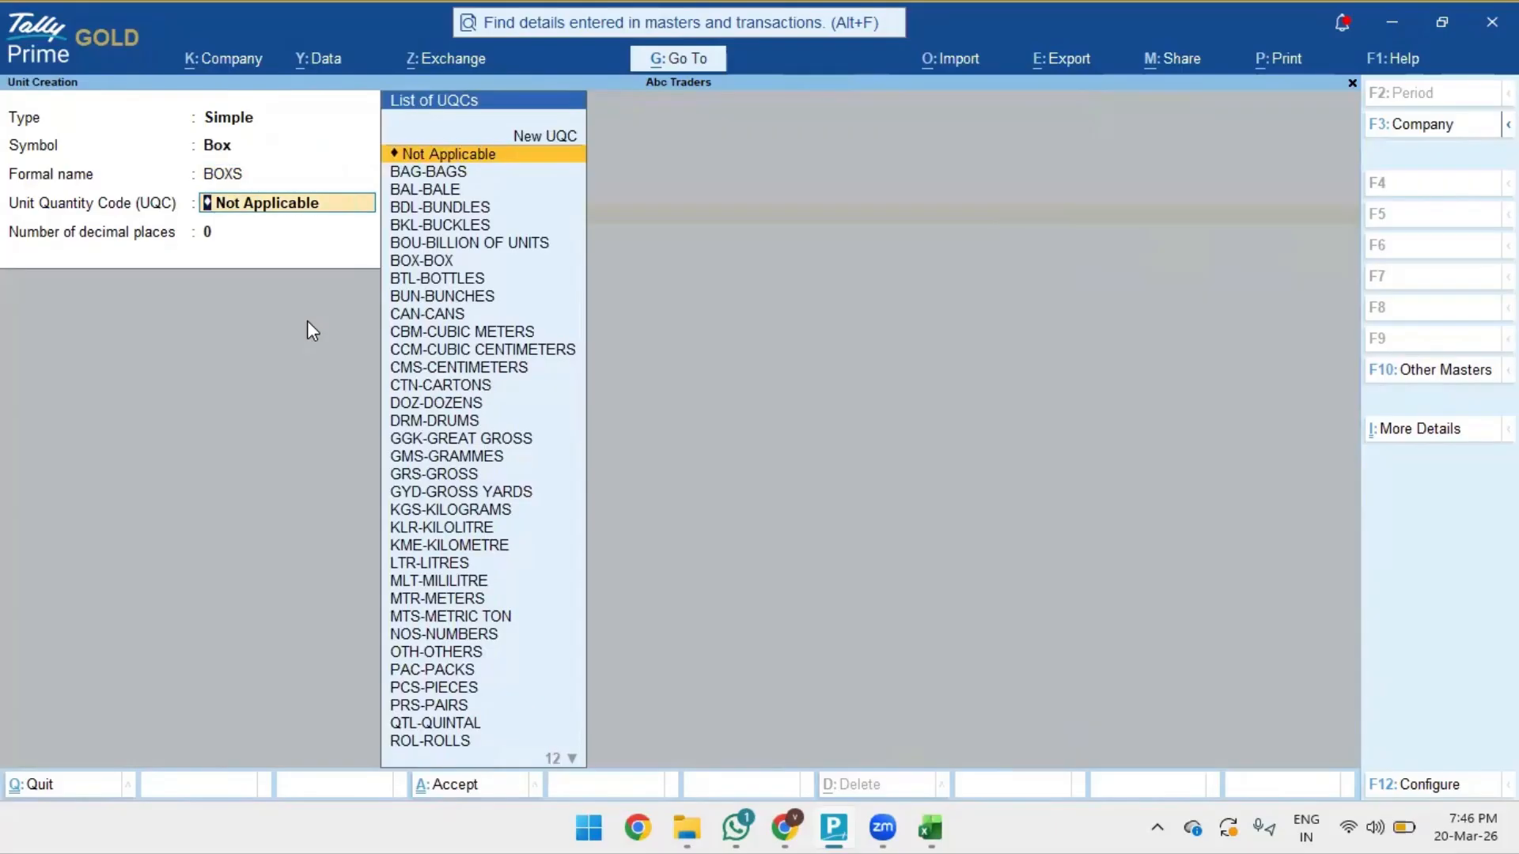
{"action": "type", "text": "BOX"}
{"action": "key", "text": "Return"}
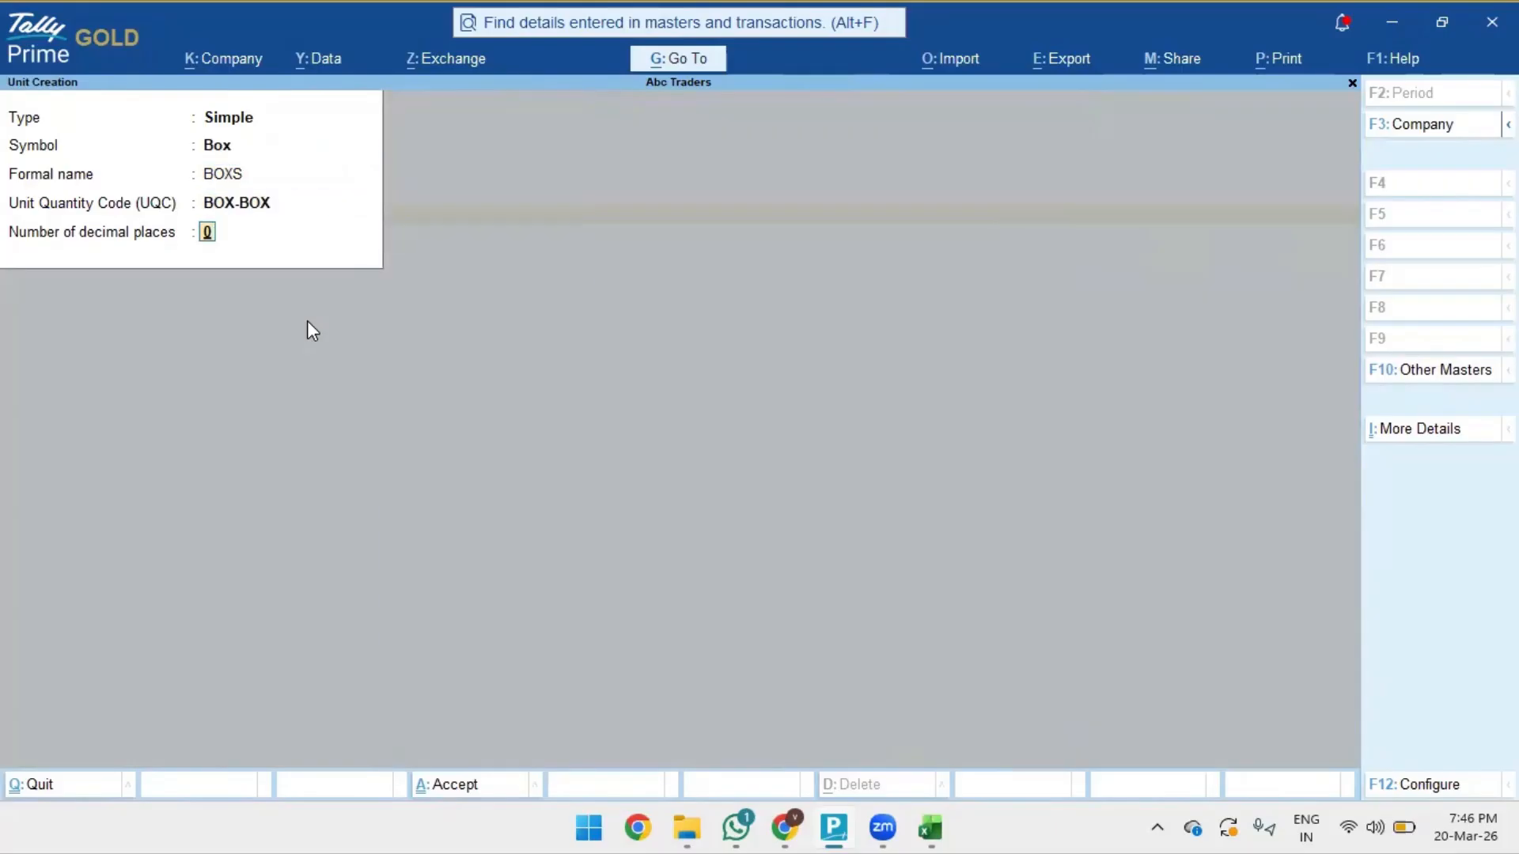
{"action": "key", "text": "Return"}
{"action": "key", "text": "Escape"}
{"action": "key", "text": "Escape"}
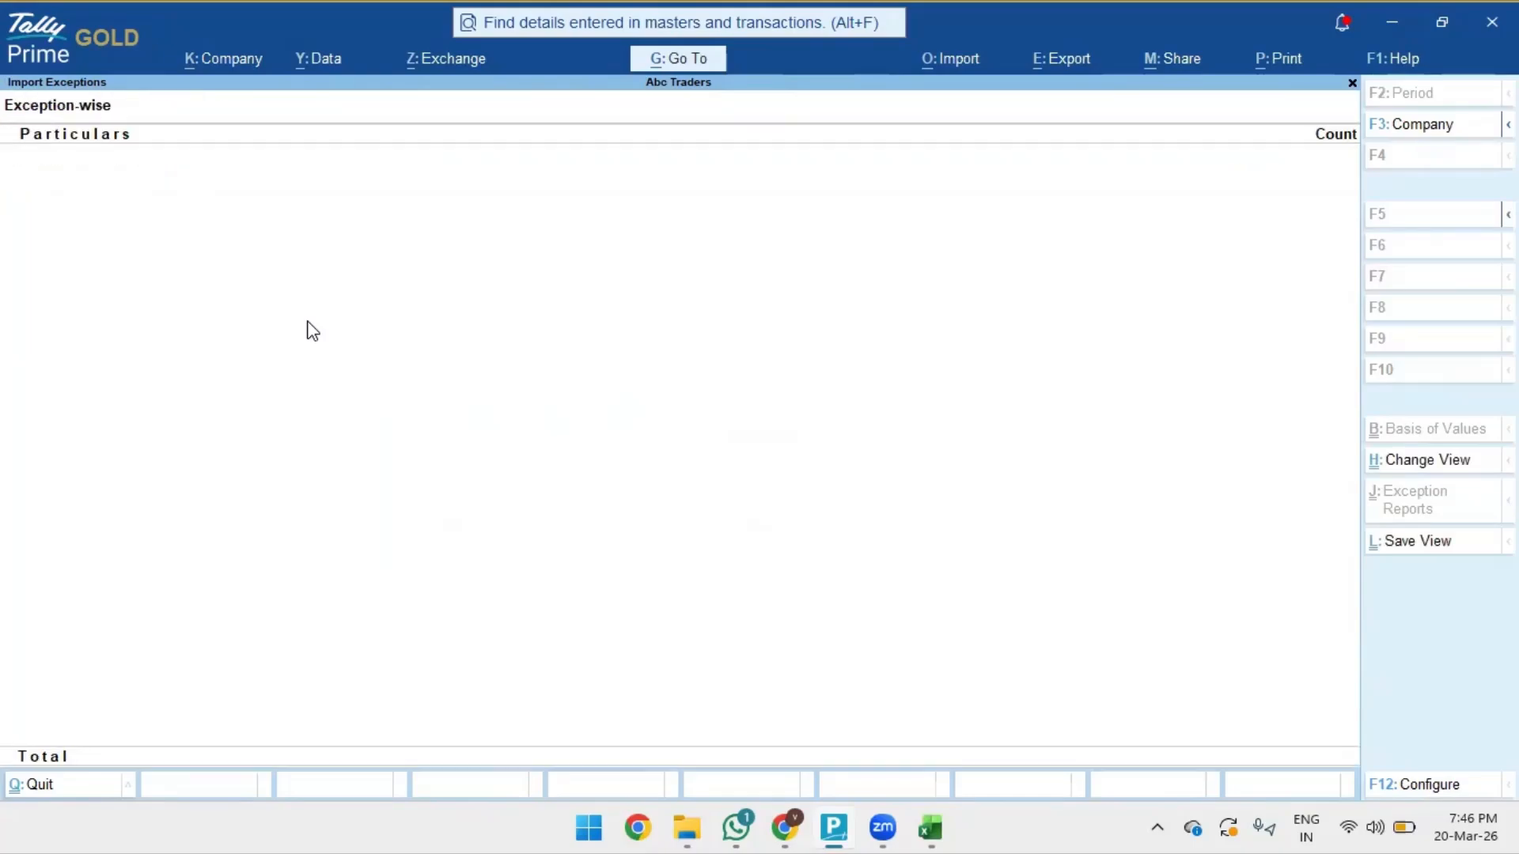
- Open the Statistics report from the Gateway of Tally's additional reports
{"action": "key", "text": "Escape"}
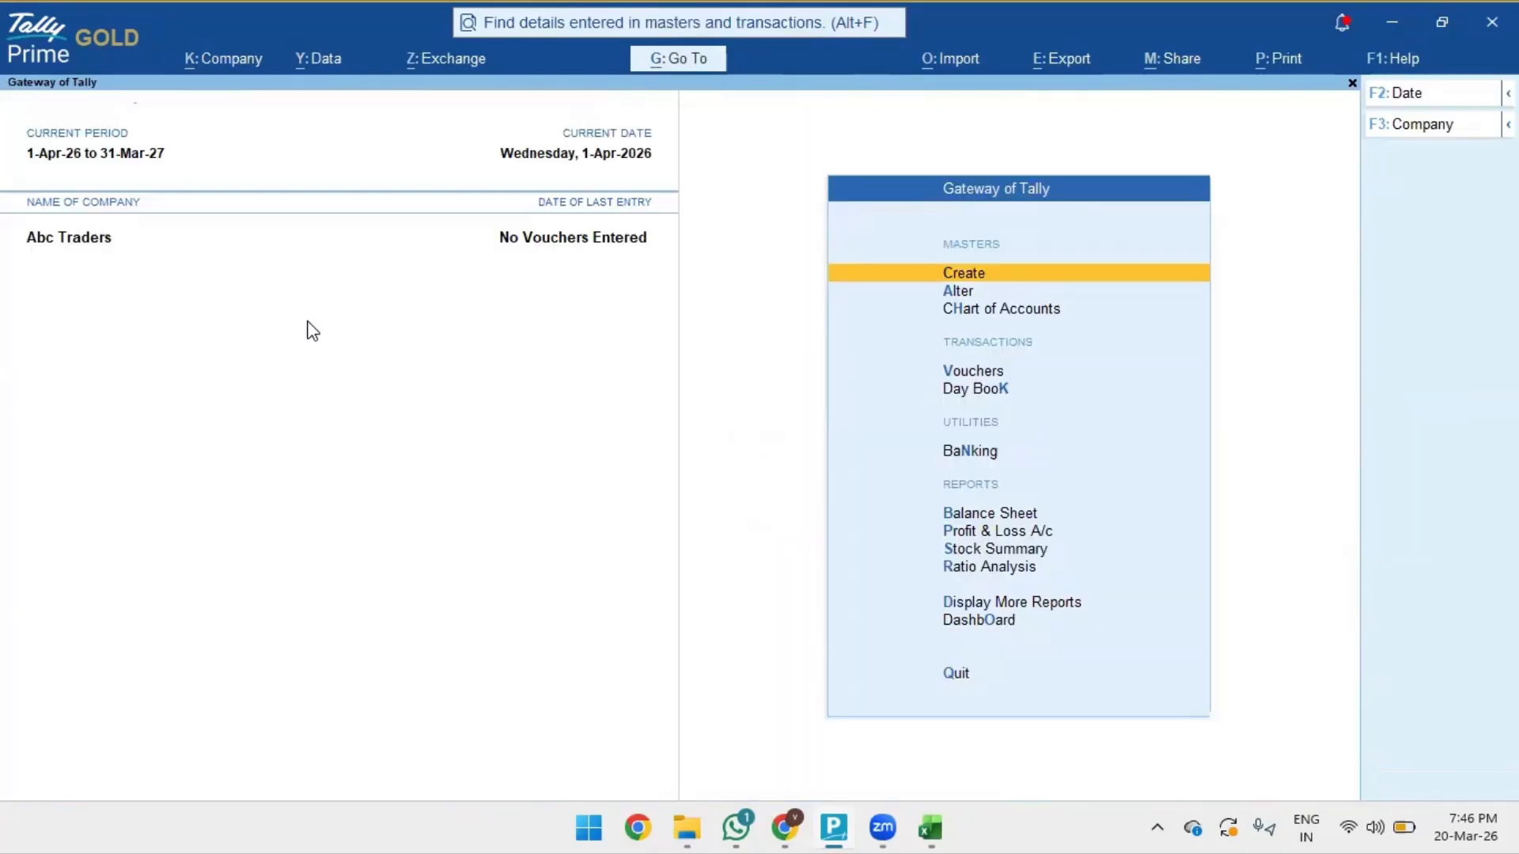
{"action": "key", "text": "Down"}
{"action": "key", "text": "Down"}
{"action": "key", "text": "Down"}
{"action": "key", "text": "Down"}
{"action": "key", "text": "Down"}
{"action": "key", "text": "Down"}
{"action": "key", "text": "Down"}
{"action": "key", "text": "Down"}
{"action": "key", "text": "Down"}
{"action": "key", "text": "Down"}
{"action": "key", "text": "Return"}
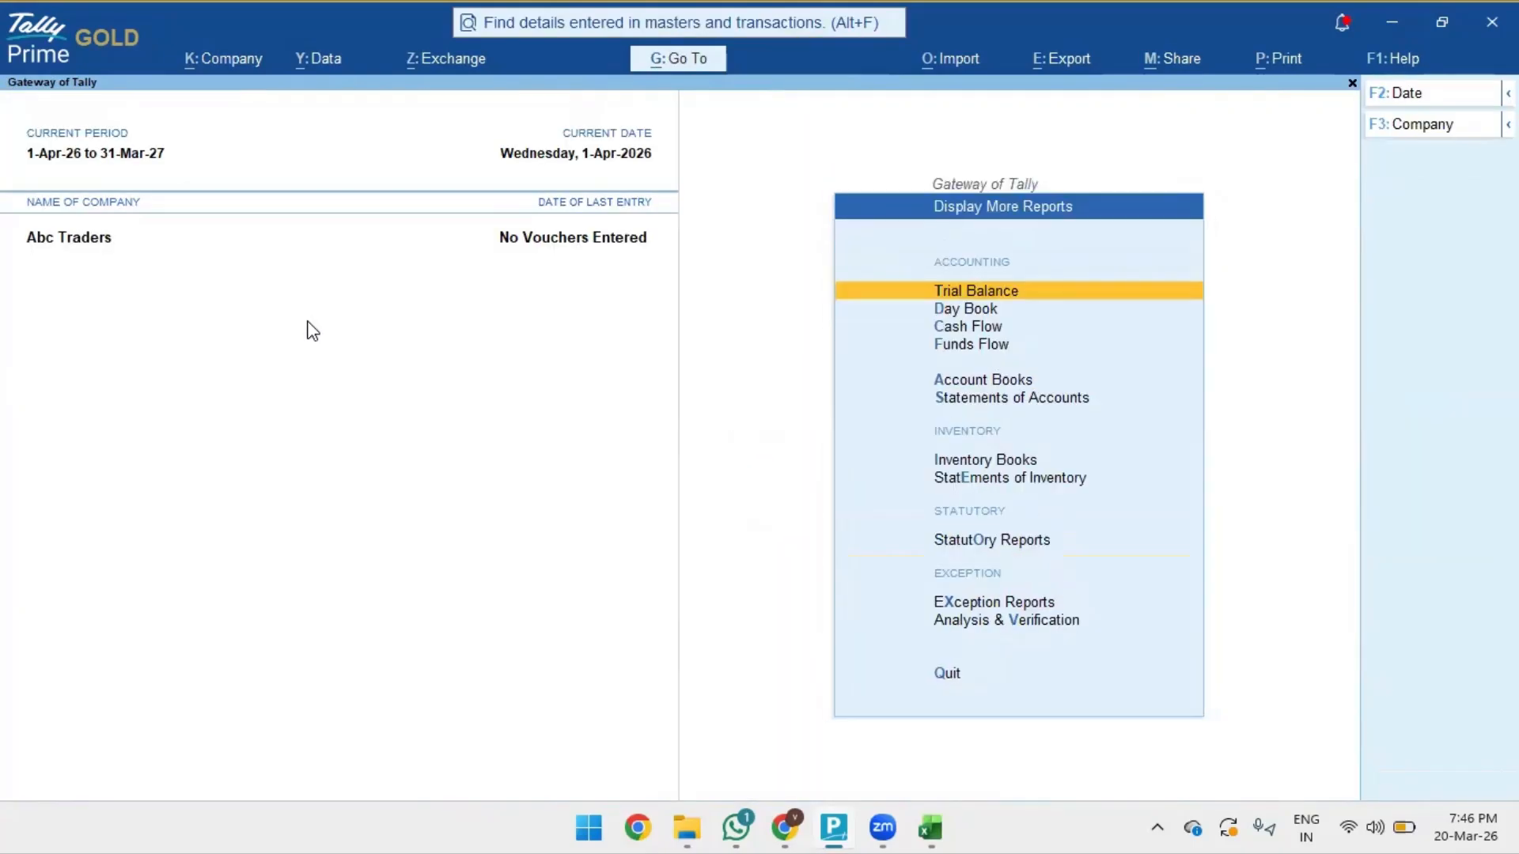
{"action": "key", "text": "Down"}
{"action": "key", "text": "Down"}
{"action": "key", "text": "Down"}
{"action": "key", "text": "Down"}
{"action": "key", "text": "Down"}
{"action": "key", "text": "Down"}
{"action": "key", "text": "Down"}
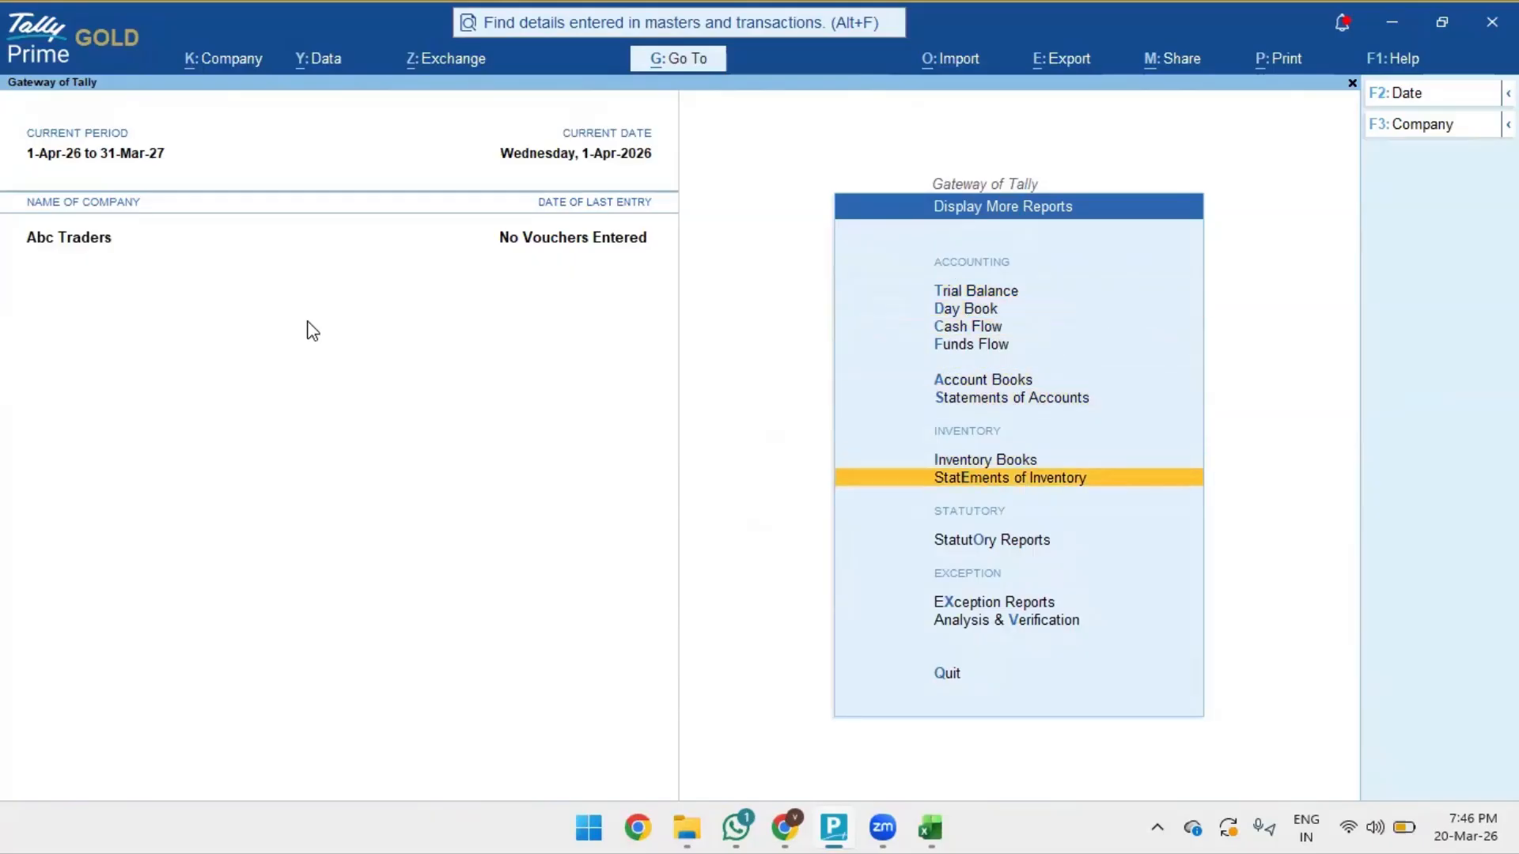
{"action": "key", "text": "Return"}
{"action": "key", "text": "Escape"}
{"action": "key", "text": "Up"}
{"action": "key", "text": "Up"}
{"action": "key", "text": "Up"}
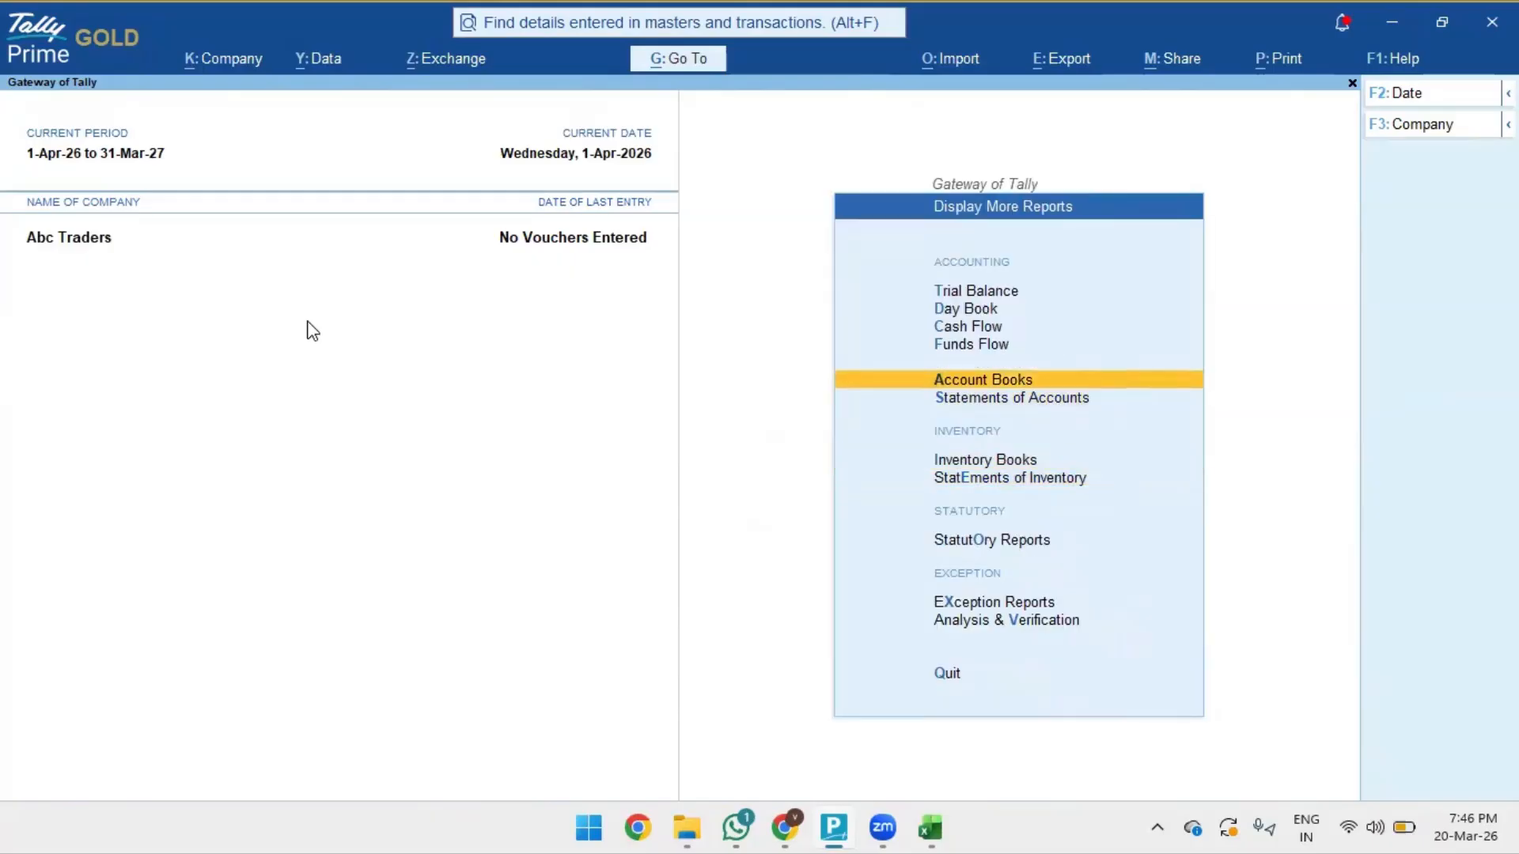
{"action": "key", "text": "Down"}
{"action": "key", "text": "Return"}
{"action": "key", "text": "Down"}
{"action": "key", "text": "Return"}
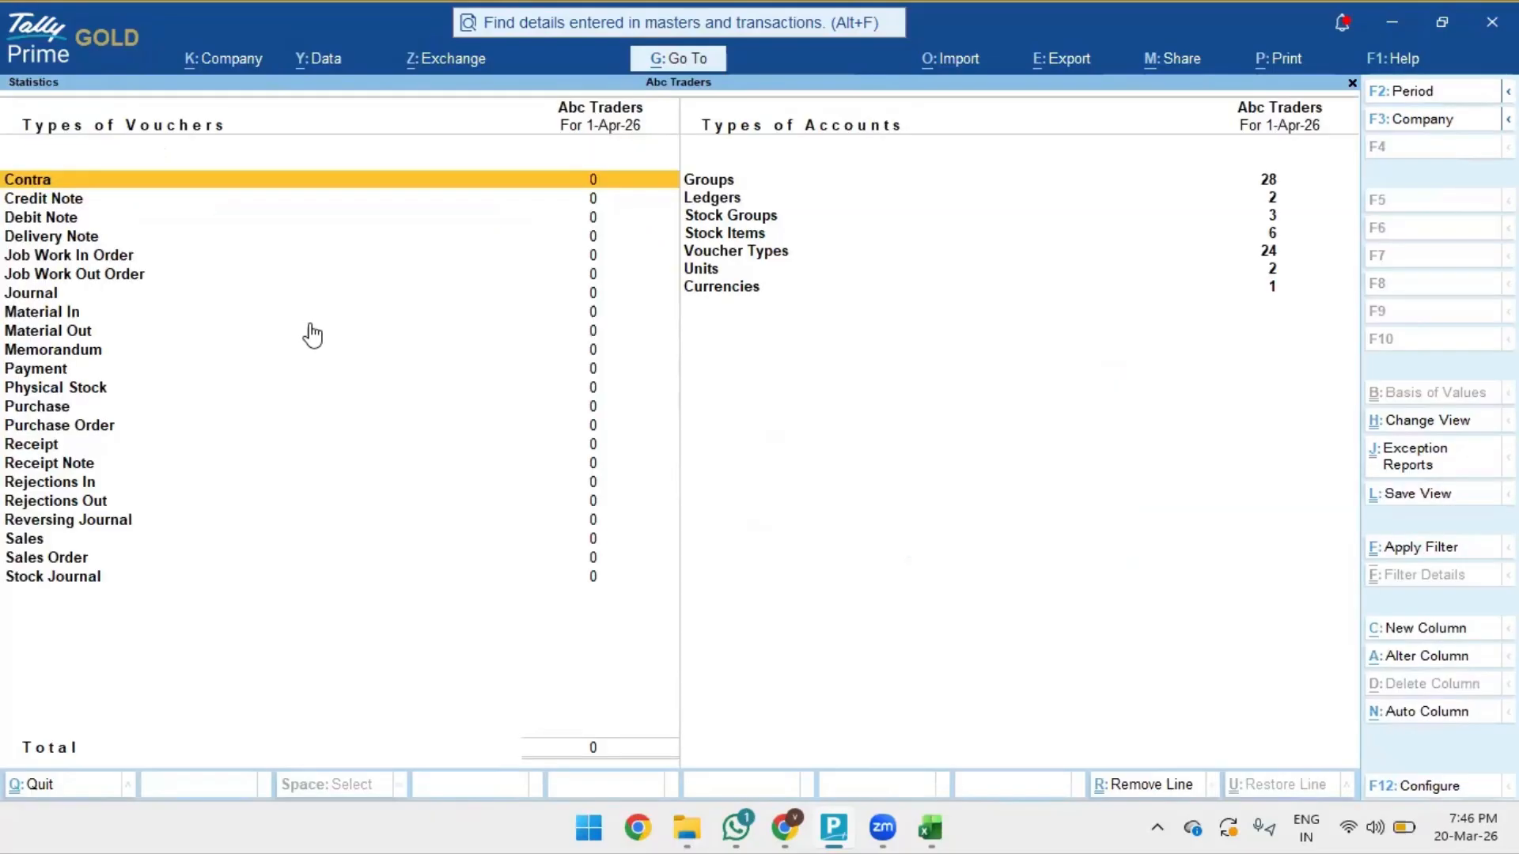
- Review the Parker stock group, then list all six stock items under Cinthol, Parker and Parle
{"action": "key", "text": "Right"}
{"action": "key", "text": "Down"}
{"action": "key", "text": "Down"}
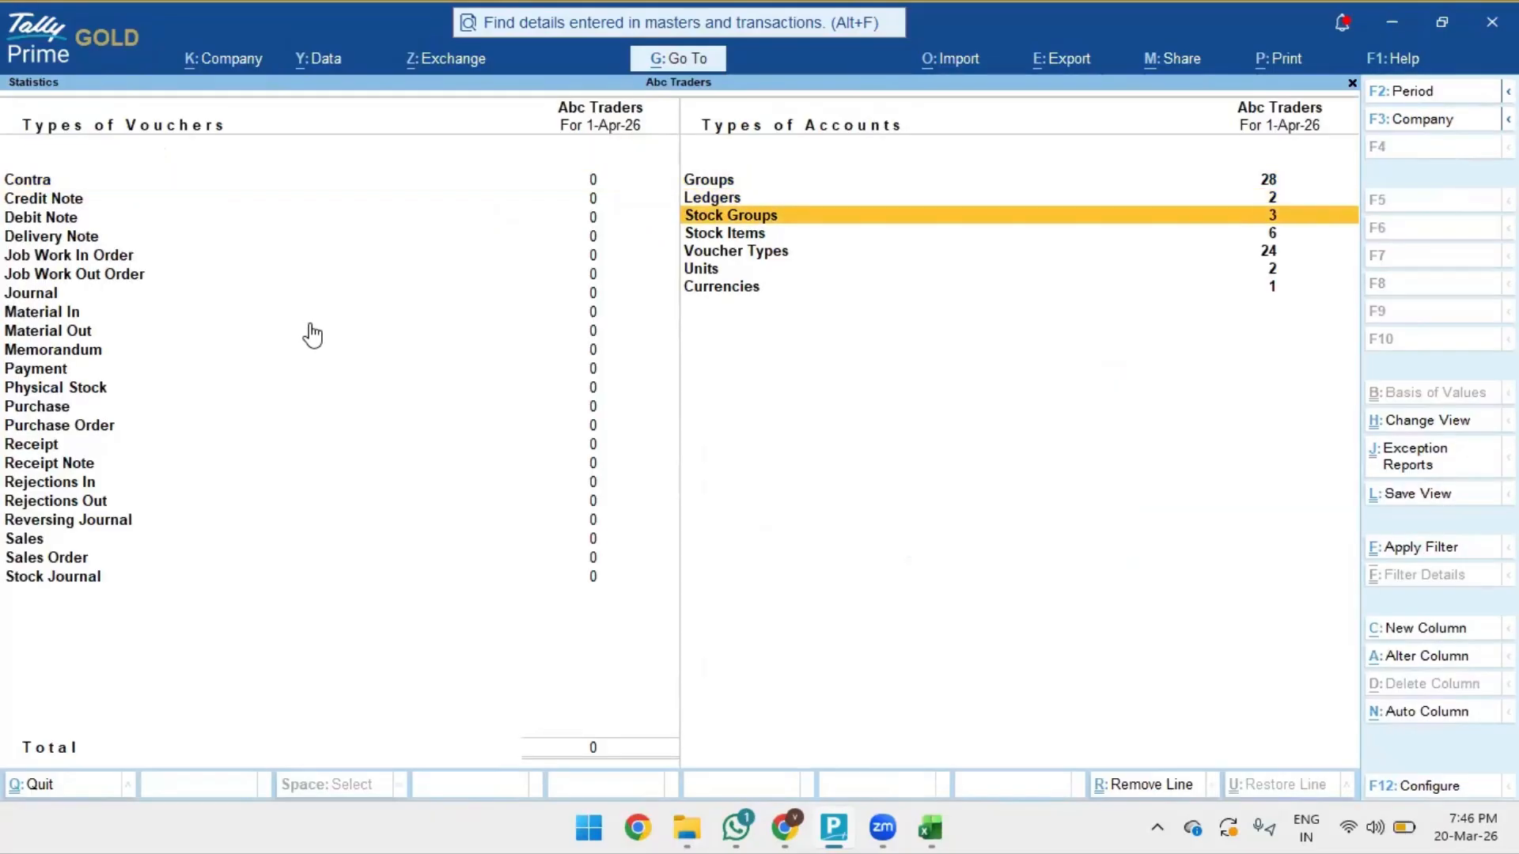
{"action": "key", "text": "Return"}
{"action": "key", "text": "Down"}
{"action": "key", "text": "Down"}
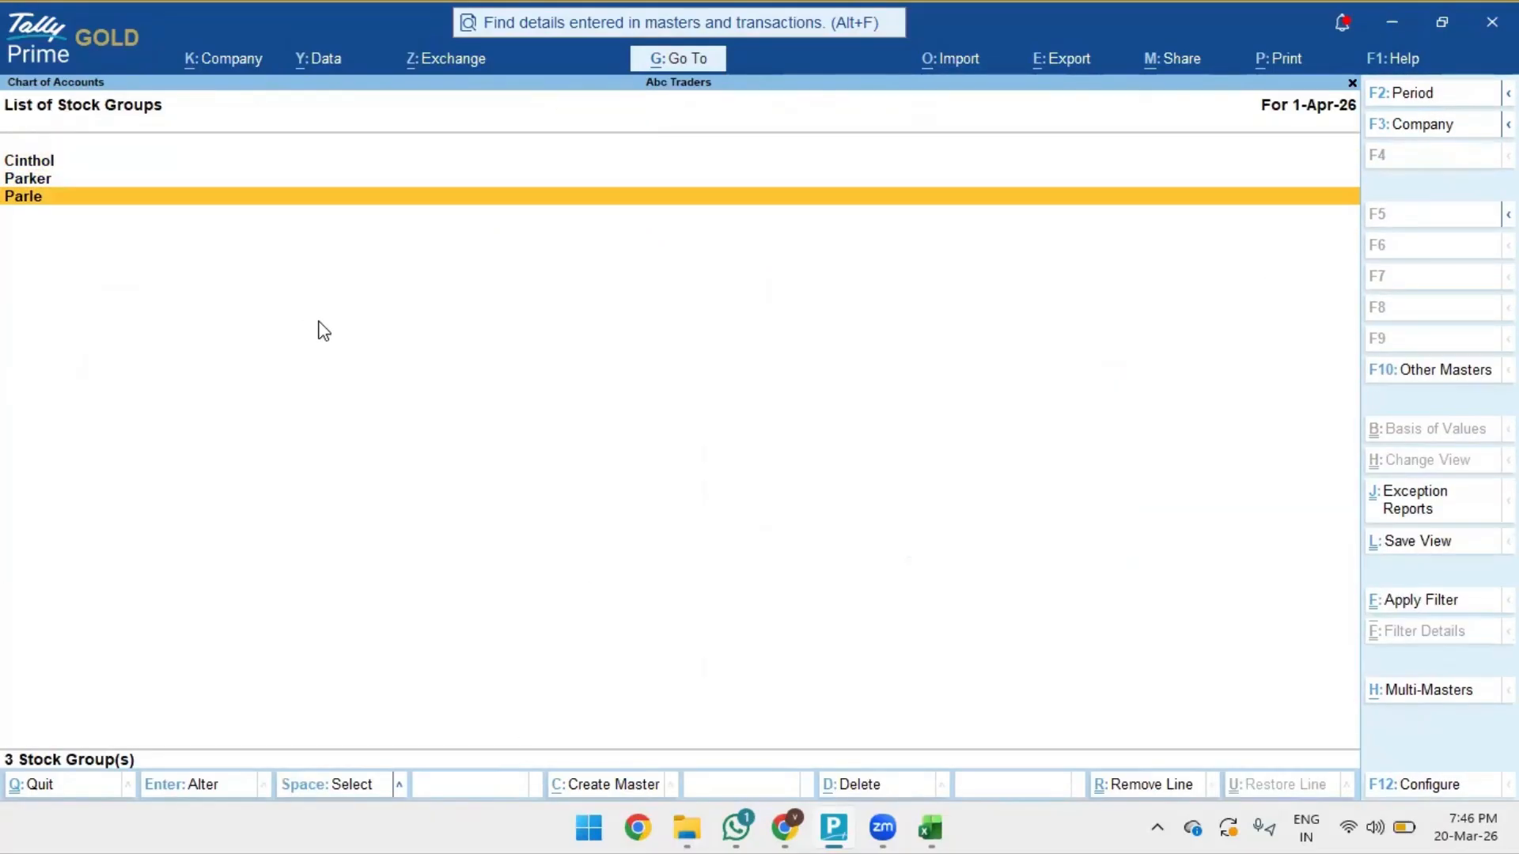
{"action": "key", "text": "Up"}
{"action": "key", "text": "Up"}
{"action": "key", "text": "Down"}
{"action": "key", "text": "Return"}
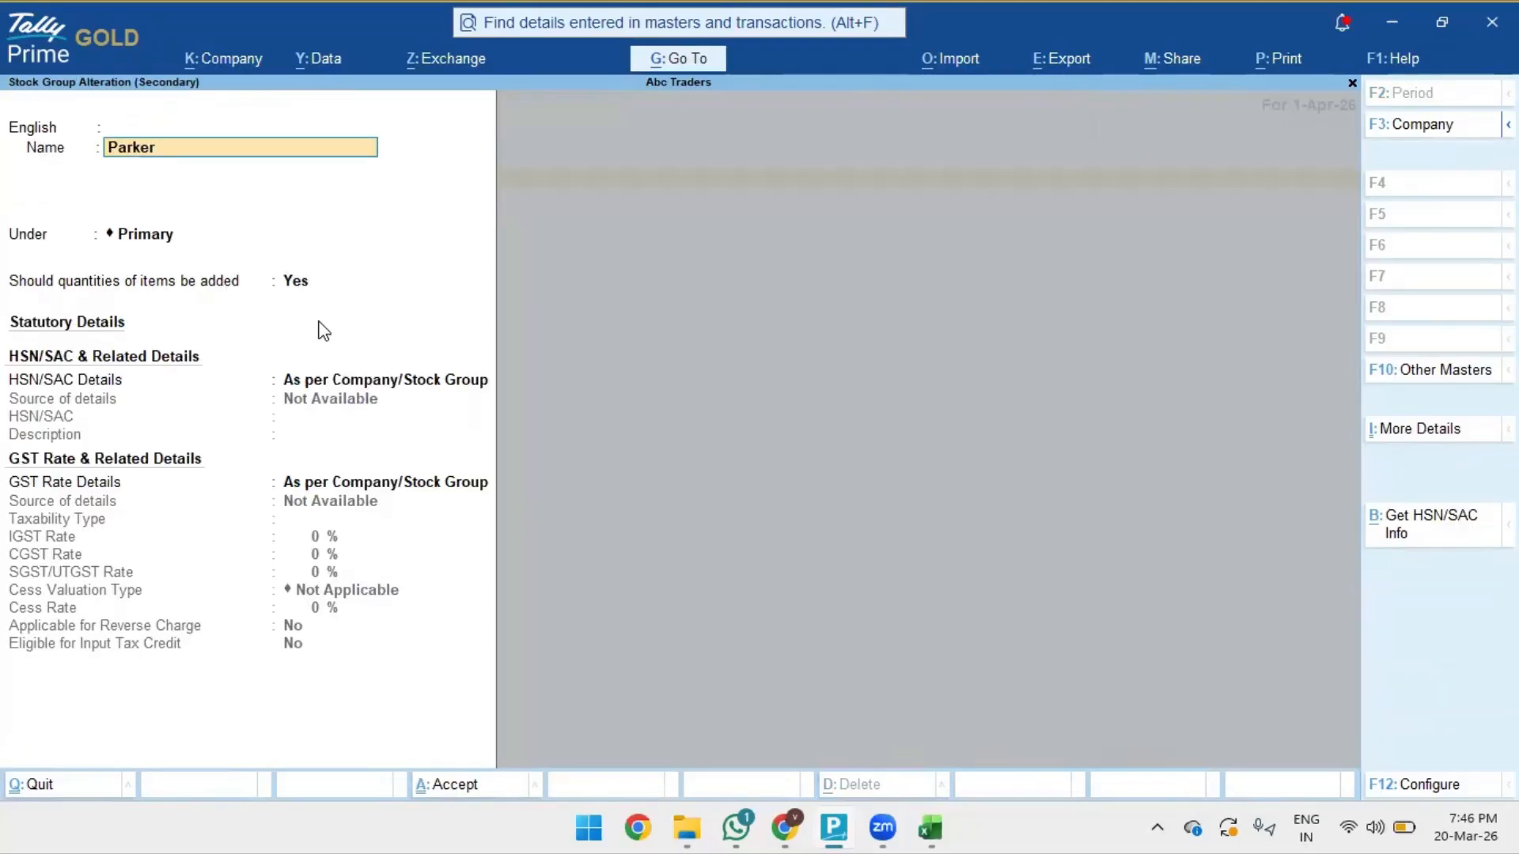
{"action": "key", "text": "Escape"}
{"action": "key", "text": "Escape"}
{"action": "key", "text": "Down"}
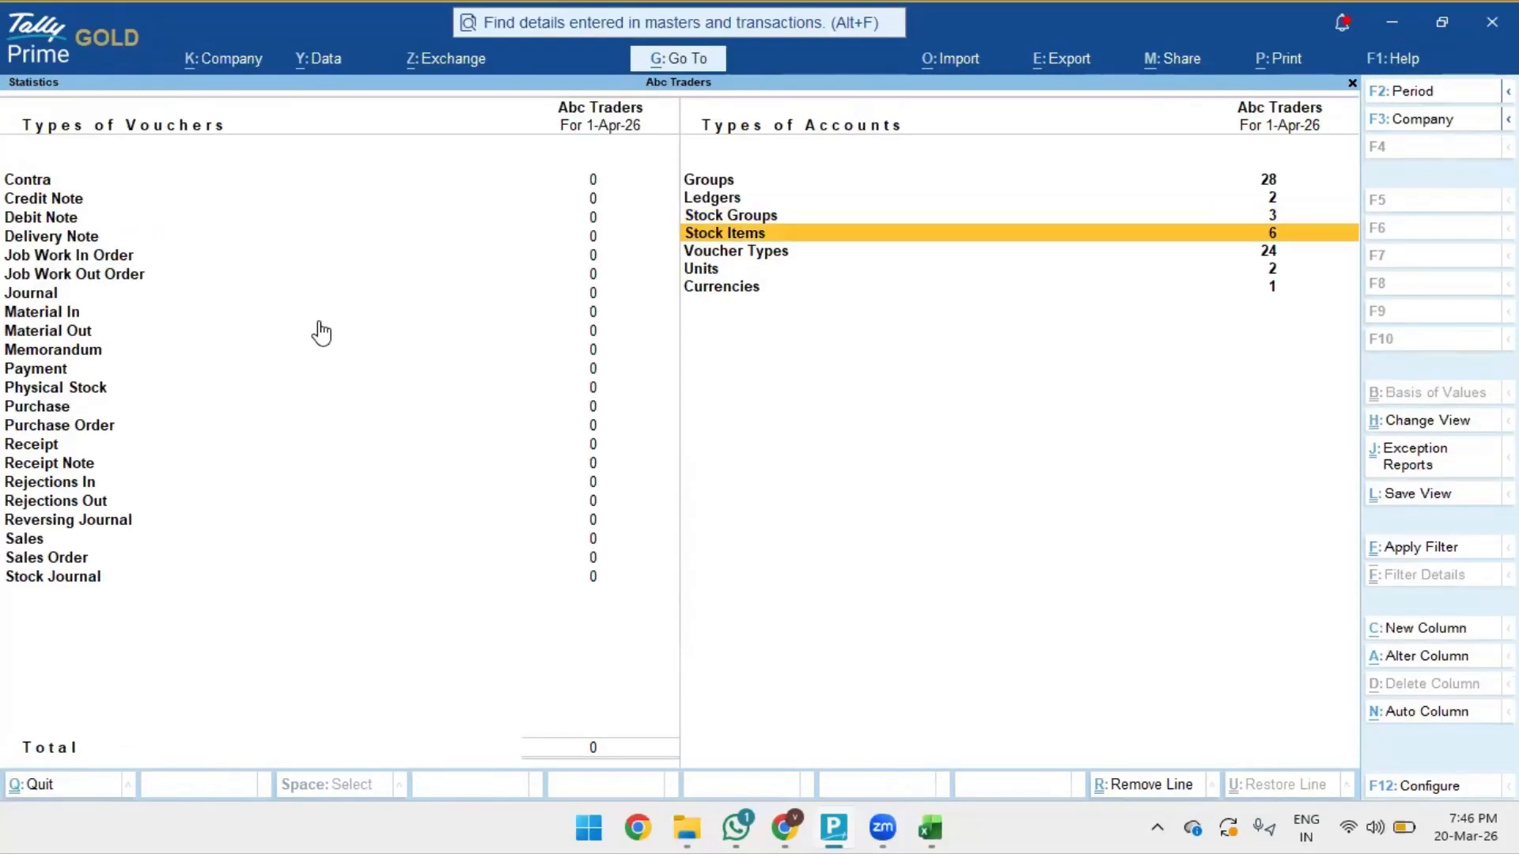
{"action": "key", "text": "Return"}
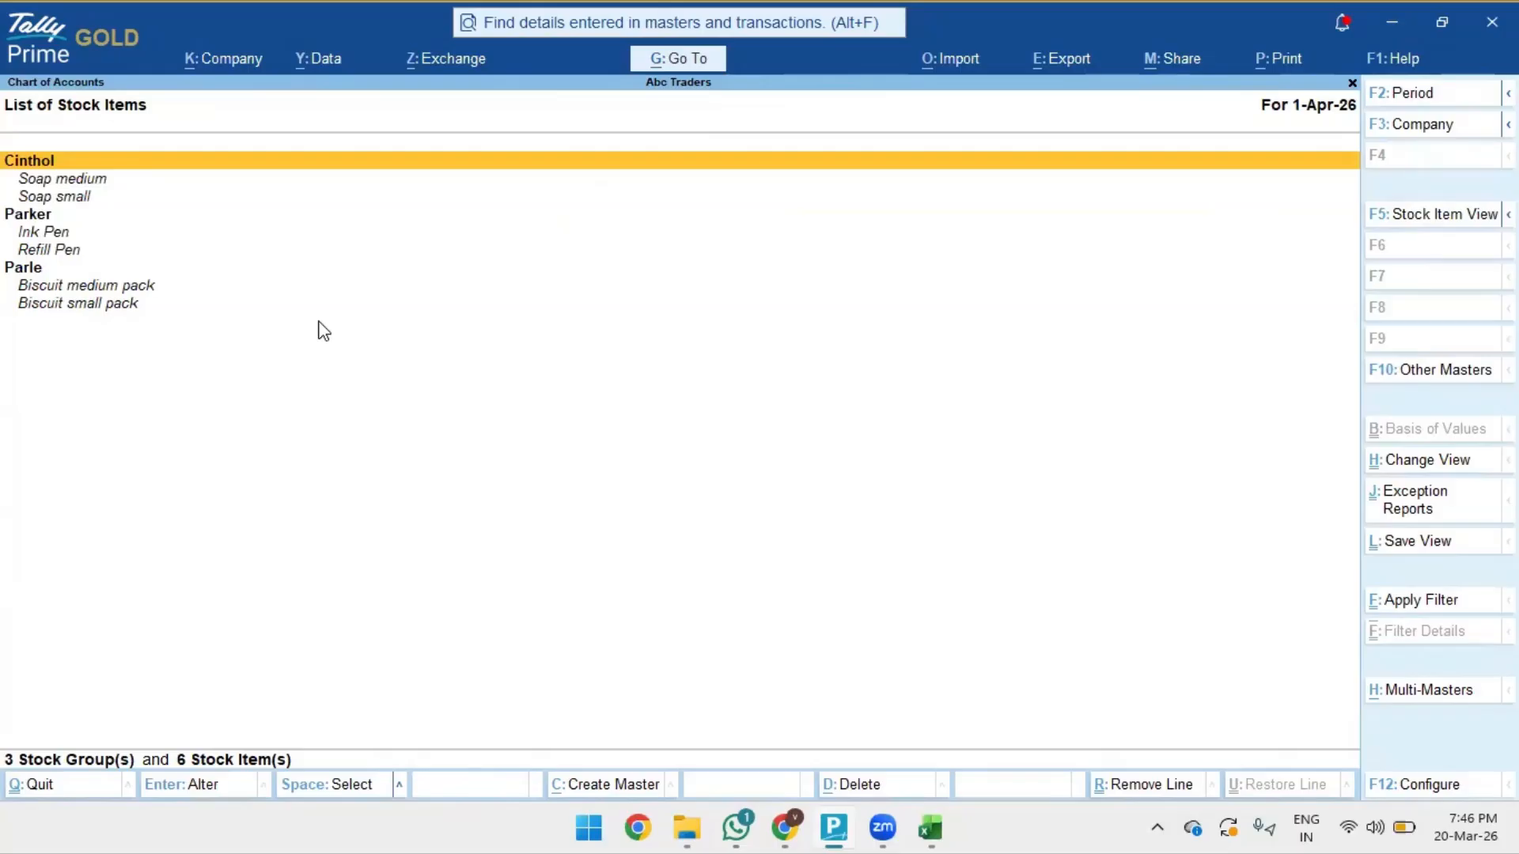
- Check each item's group, units and GST details from Biscuit medium pack to Soap small
{"action": "left_click", "coordinate": [1441, 217]}
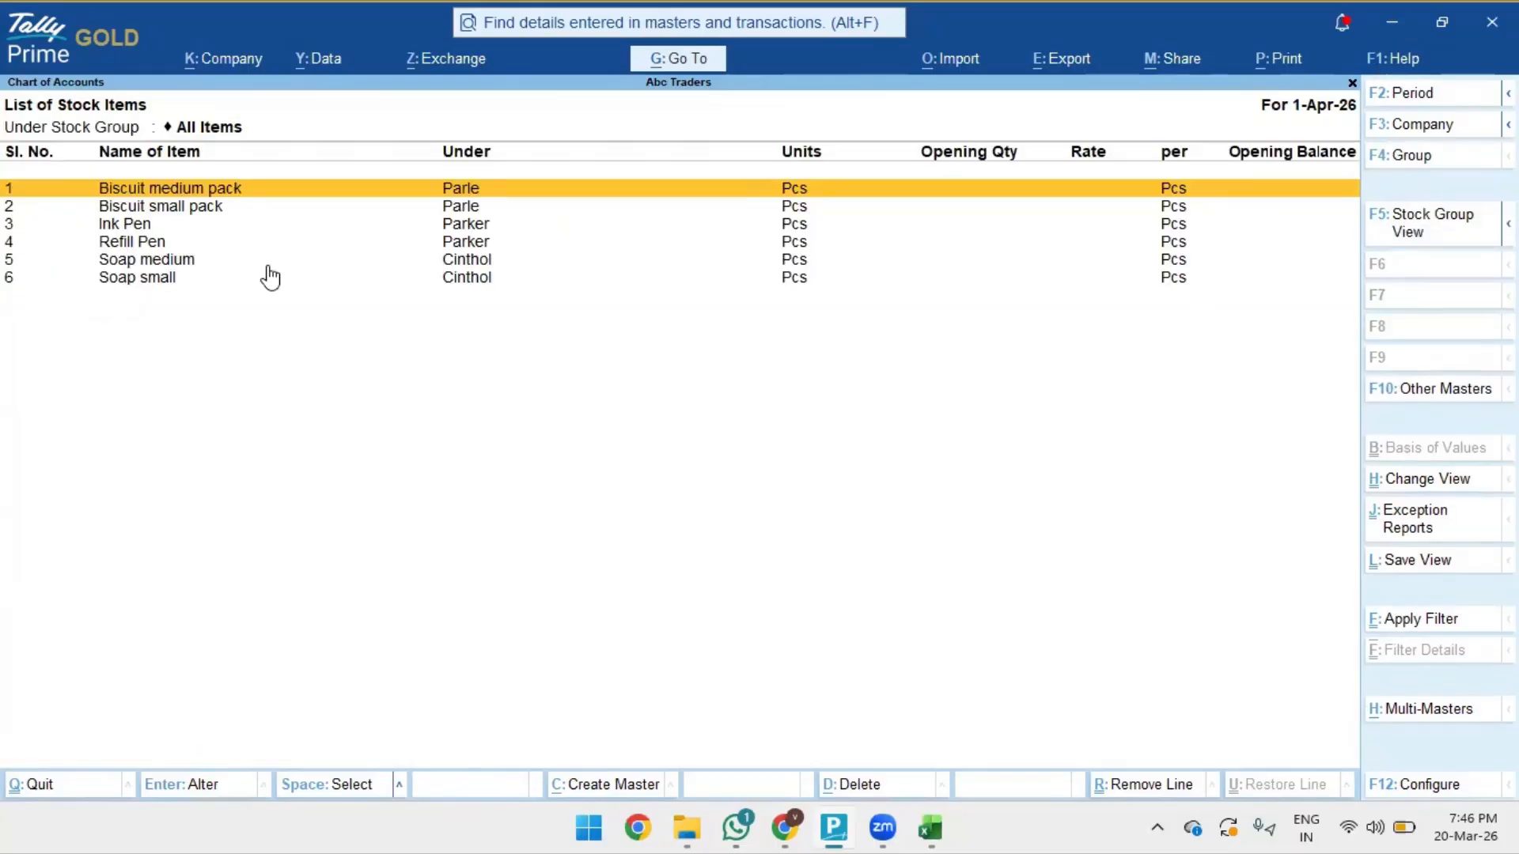
{"action": "key", "text": "Return"}
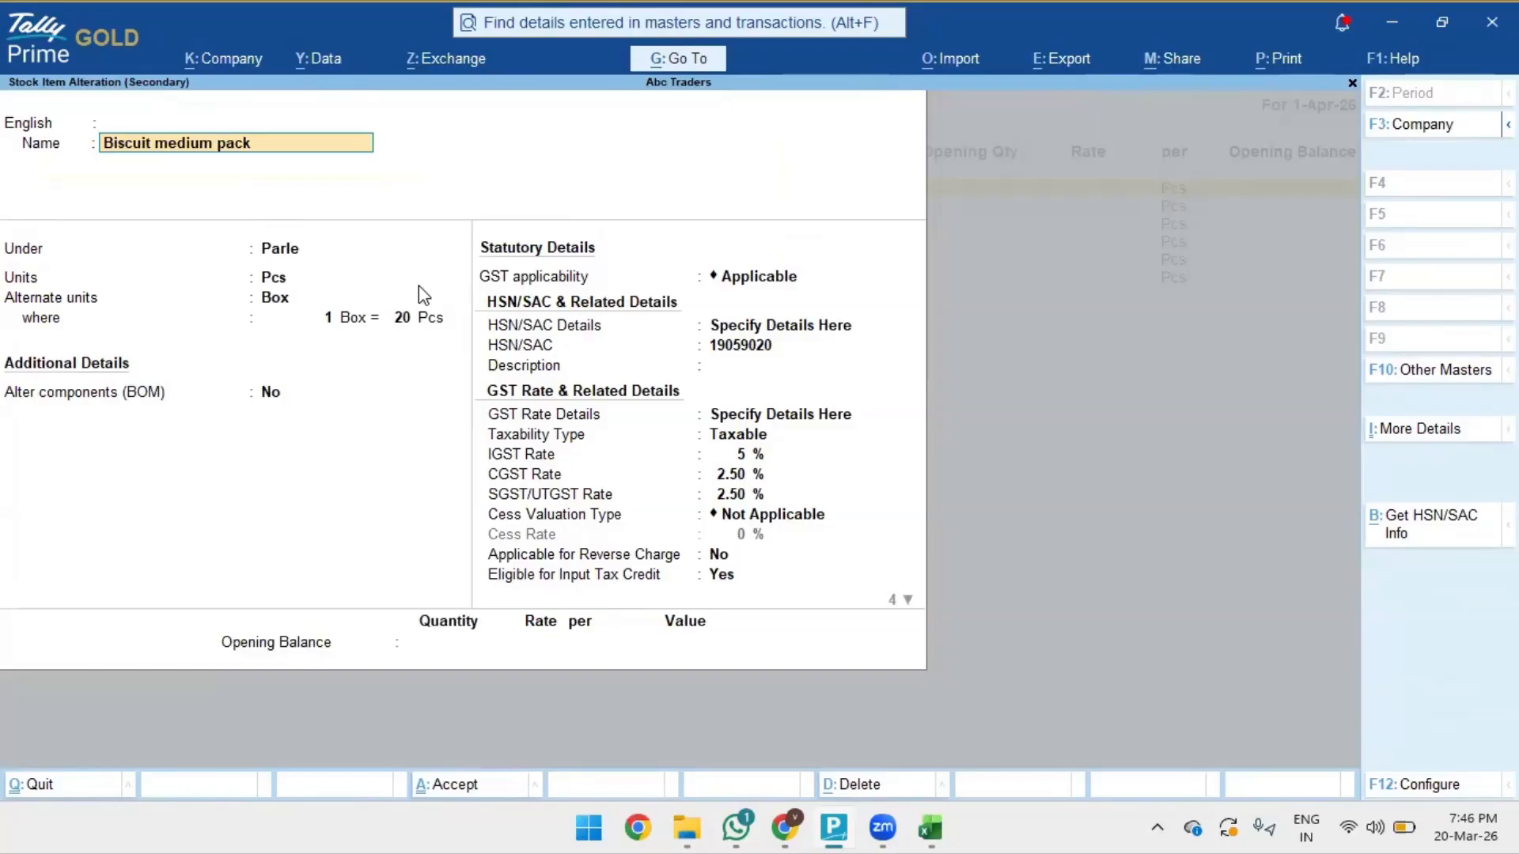
{"action": "key", "text": "Page_Down"}
{"action": "key", "text": "Page_Down"}
{"action": "key", "text": "Page_Down"}
{"action": "key", "text": "Page_Down"}
{"action": "key", "text": "BackSpace"}
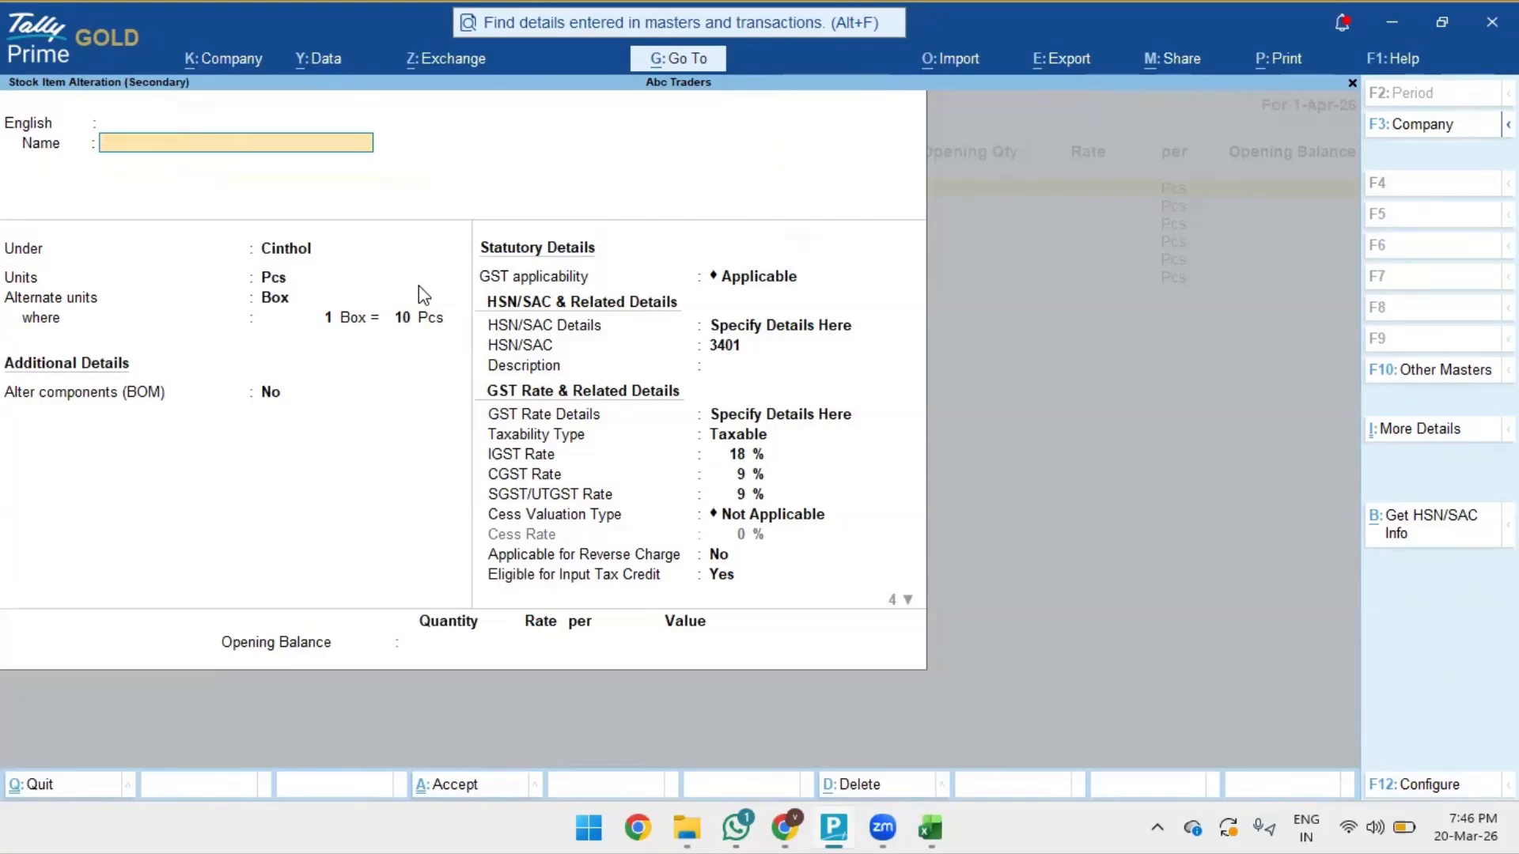
{"action": "key", "text": "Escape"}
{"action": "key", "text": "Return"}
{"action": "key", "text": "Escape"}
{"action": "key", "text": "Escape"}
{"action": "key", "text": "Escape"}
{"action": "key", "text": "Escape"}
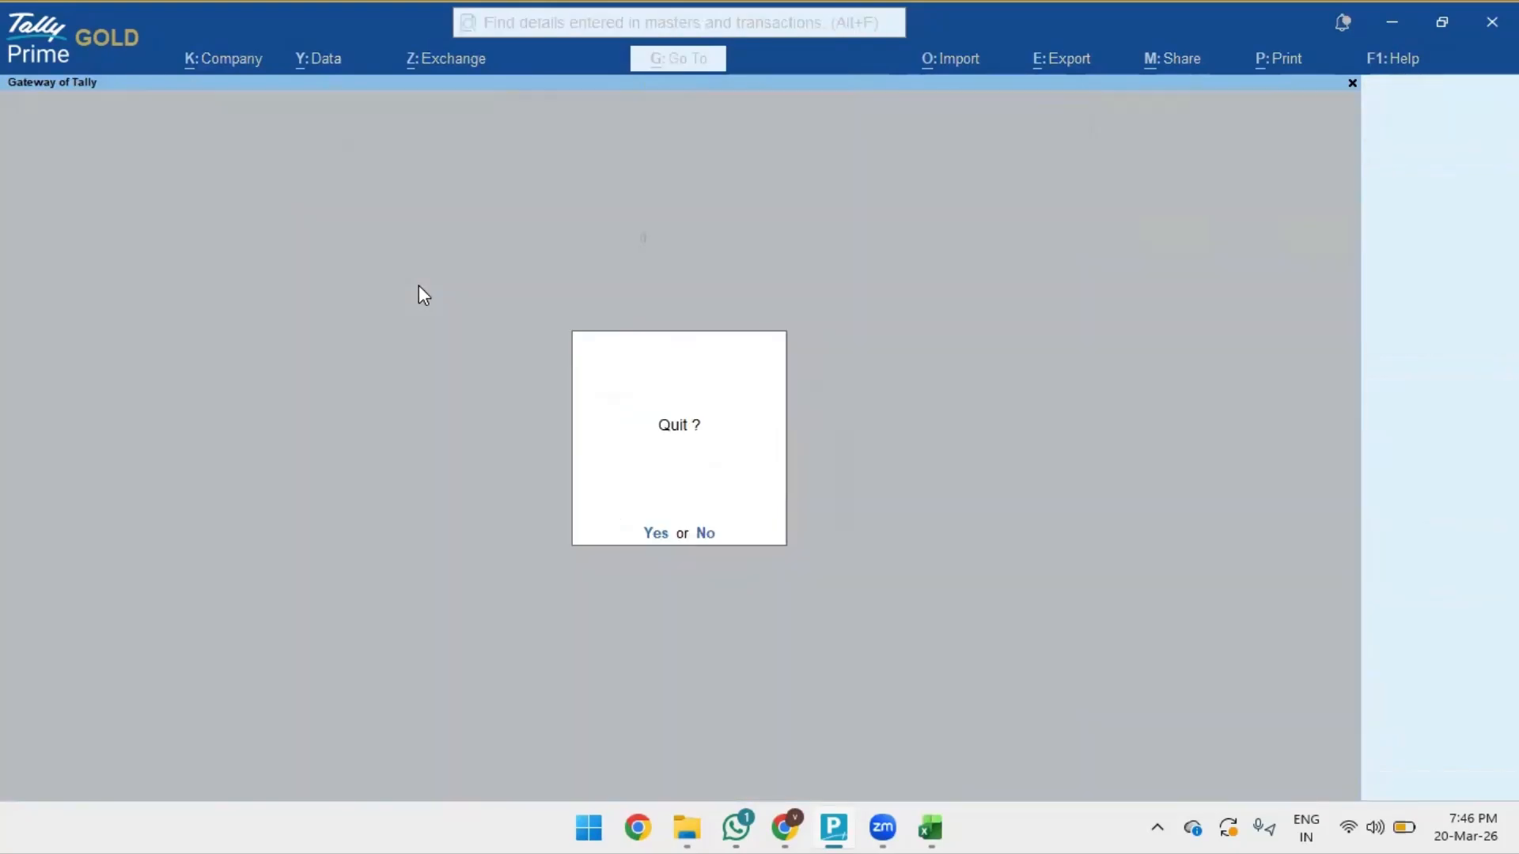
{"action": "key", "text": "Down"}
{"action": "key", "text": "Down"}
{"action": "key", "text": "Down"}
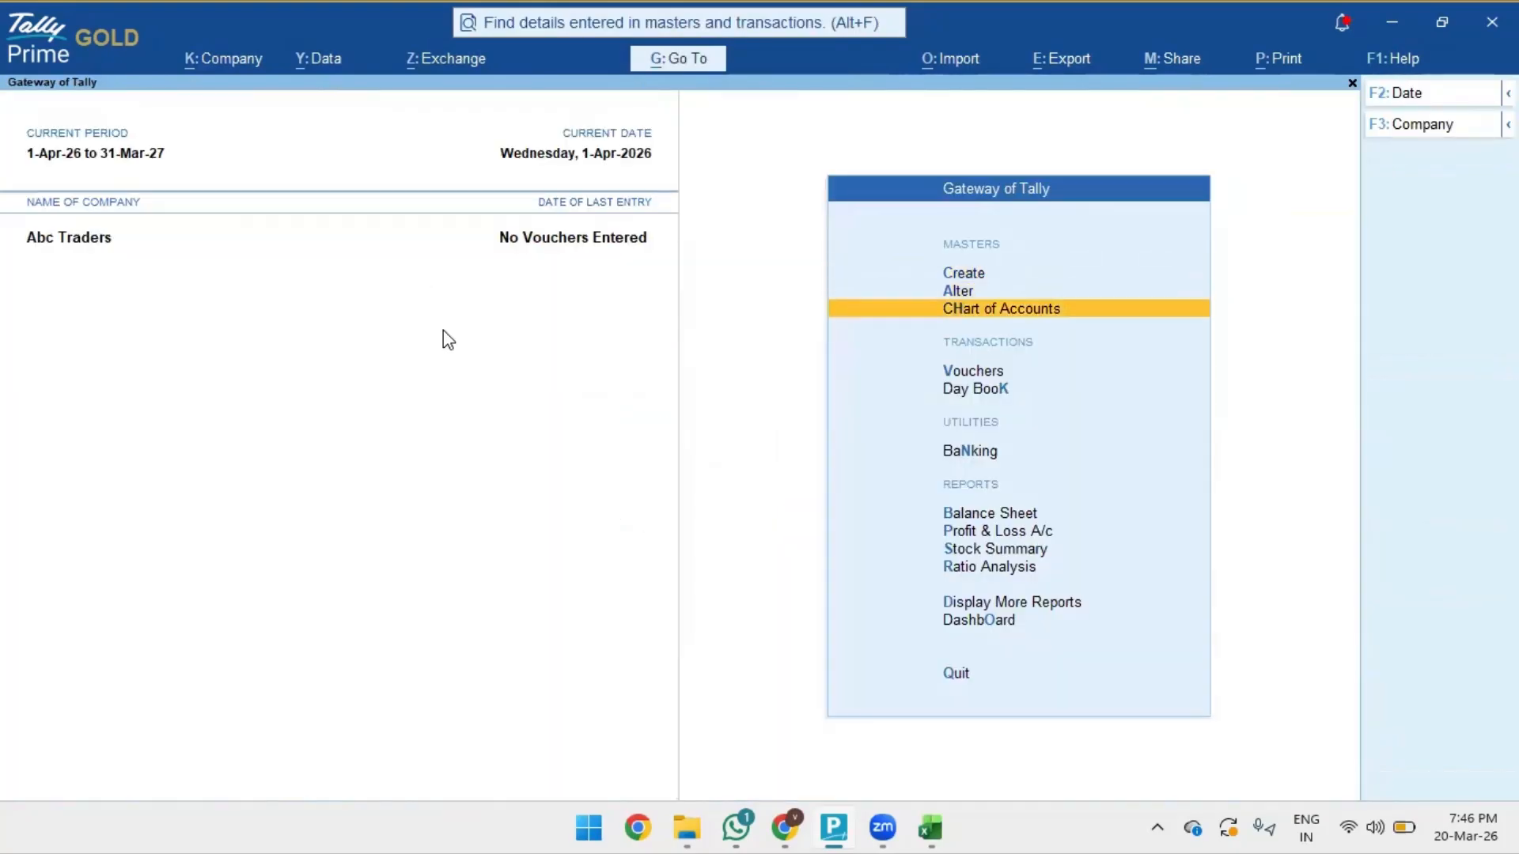
- Start a Sales voucher with Cash as the party
{"action": "key", "text": "Return"}
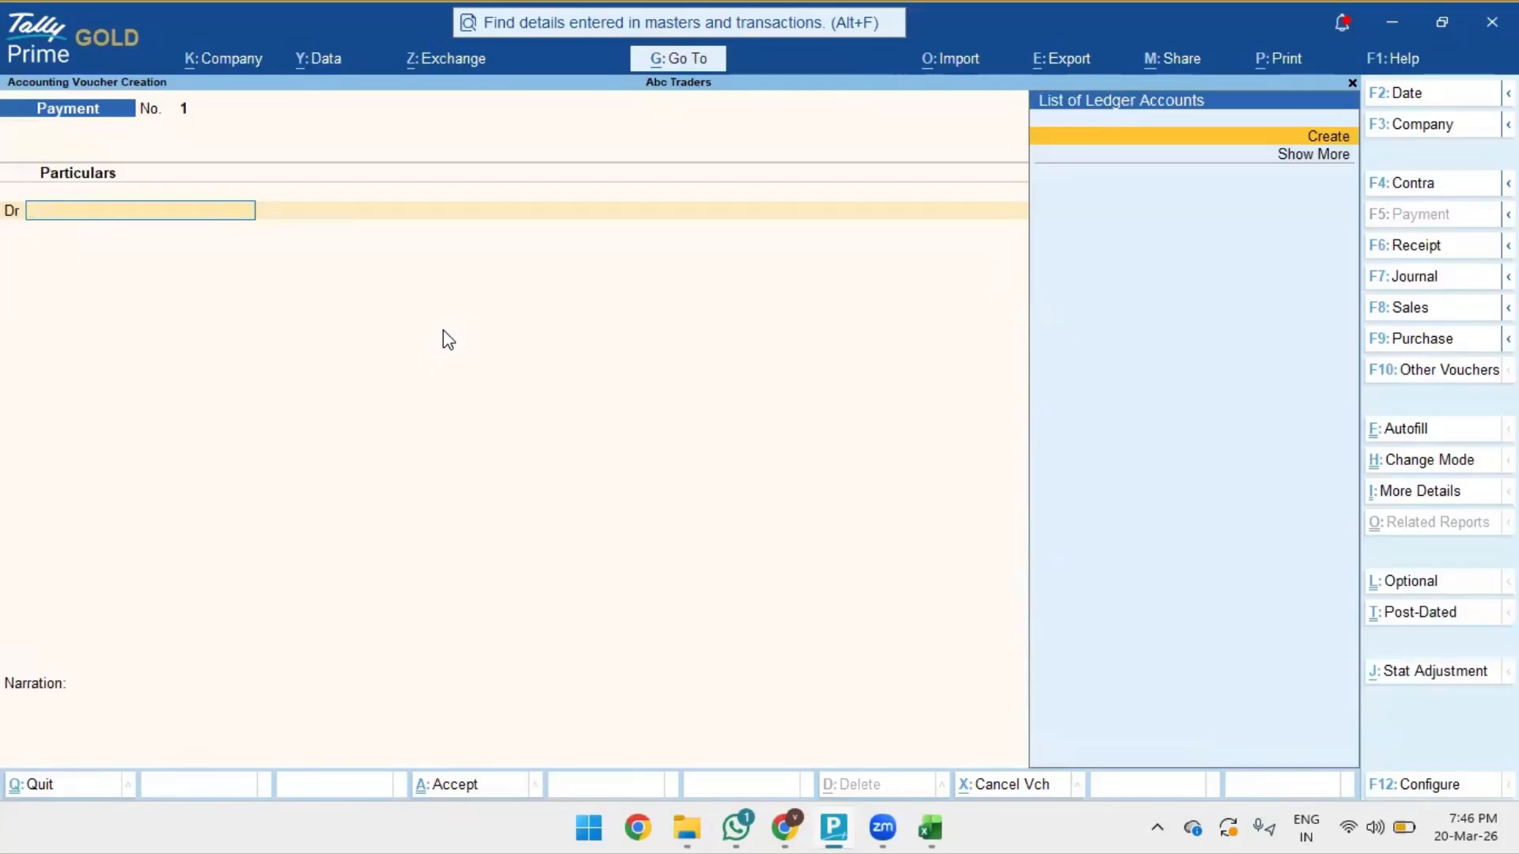
{"action": "key", "text": "F8"}
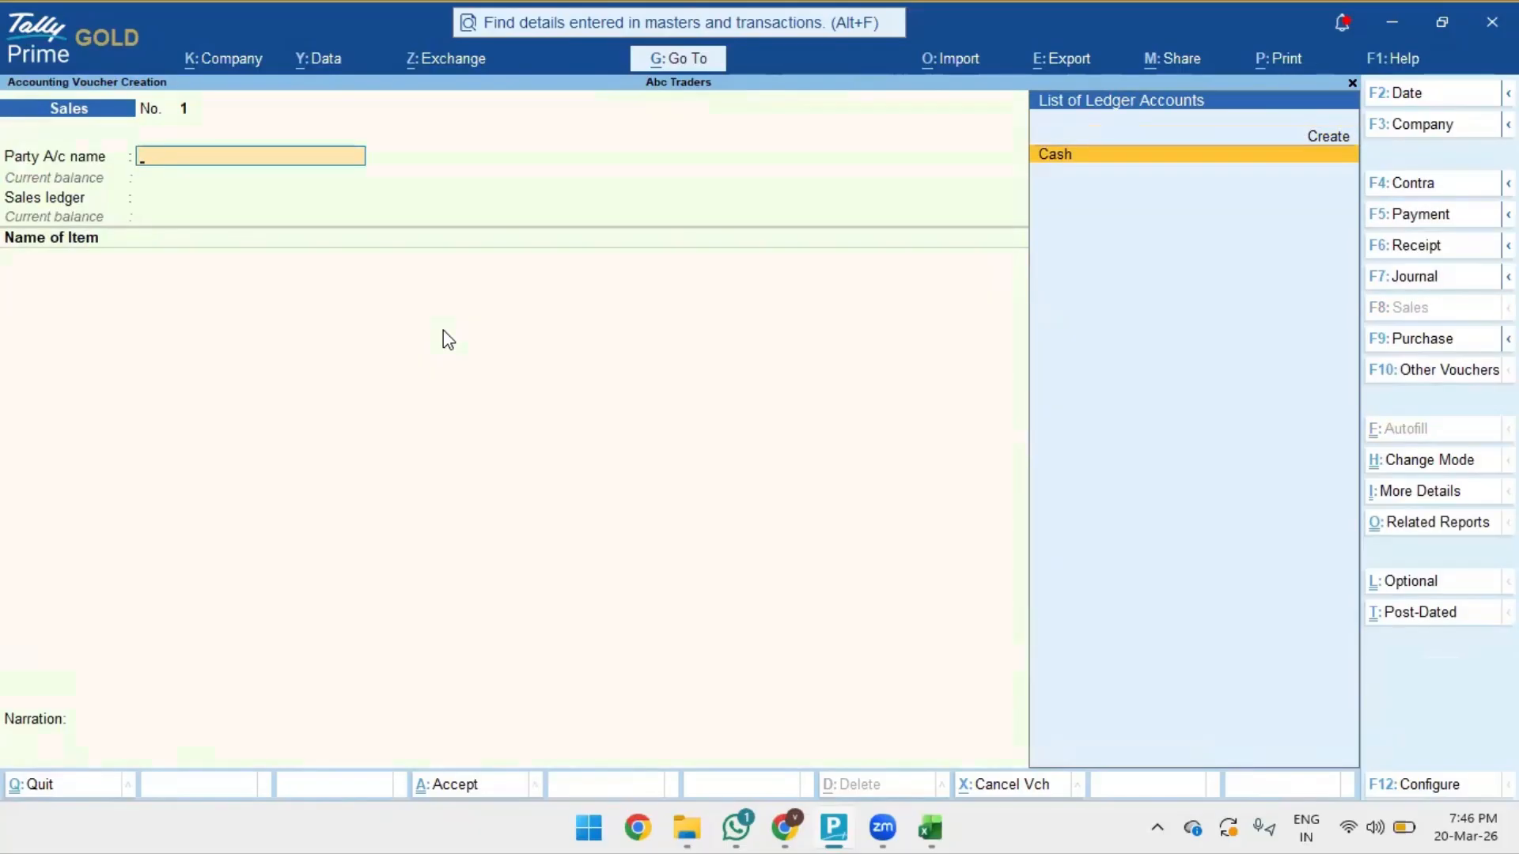
{"action": "key", "text": "Return"}
{"action": "key", "text": "ctrl+a"}
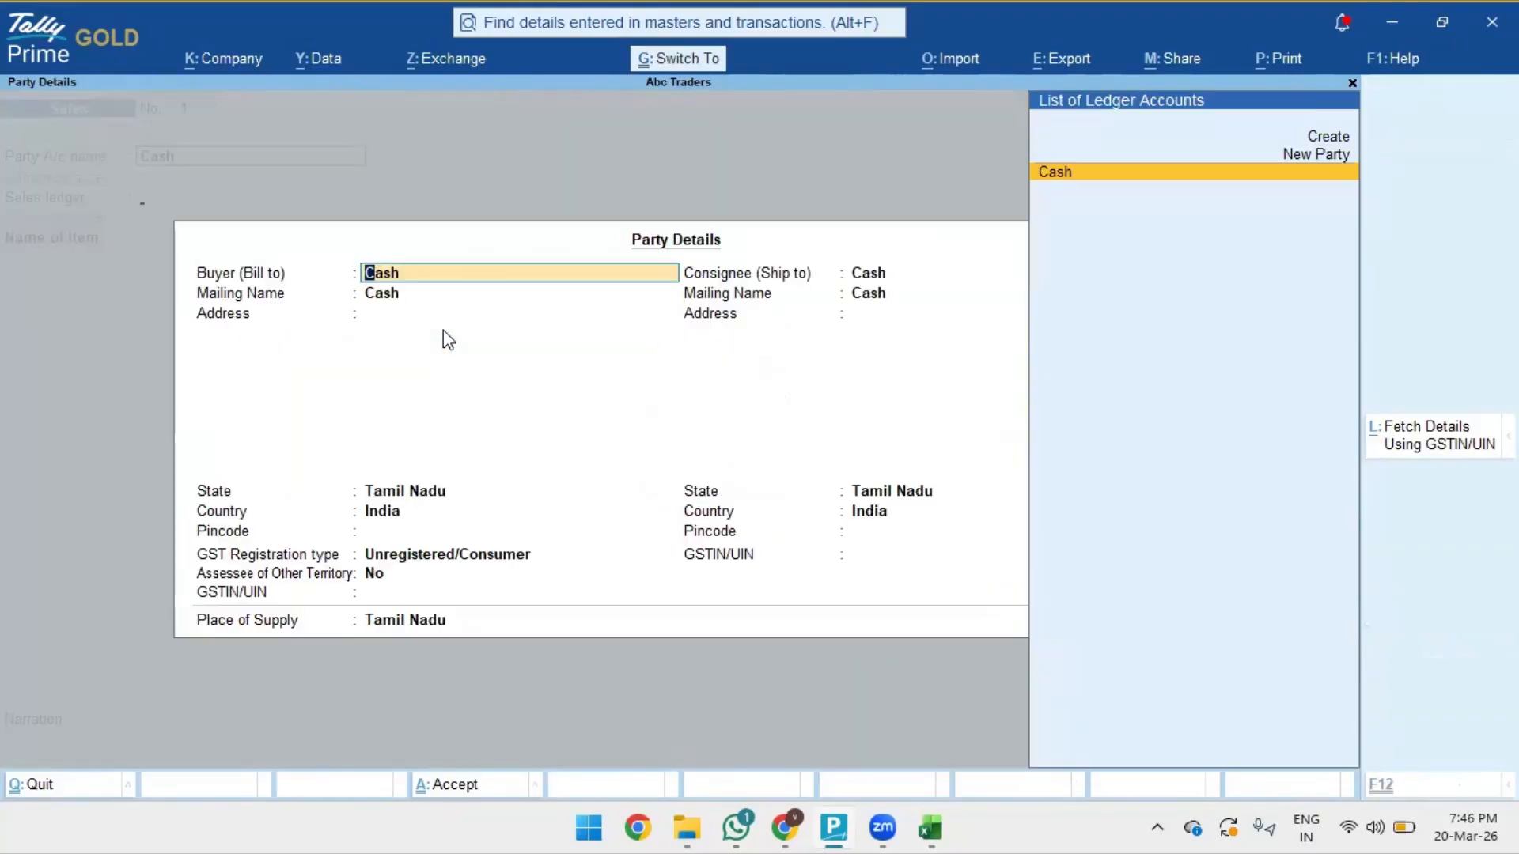
{"action": "key", "text": "ctrl+a"}
- Create a SALES ledger under Sales Accounts as the voucher's sales ledger
{"action": "key", "text": "Return"}
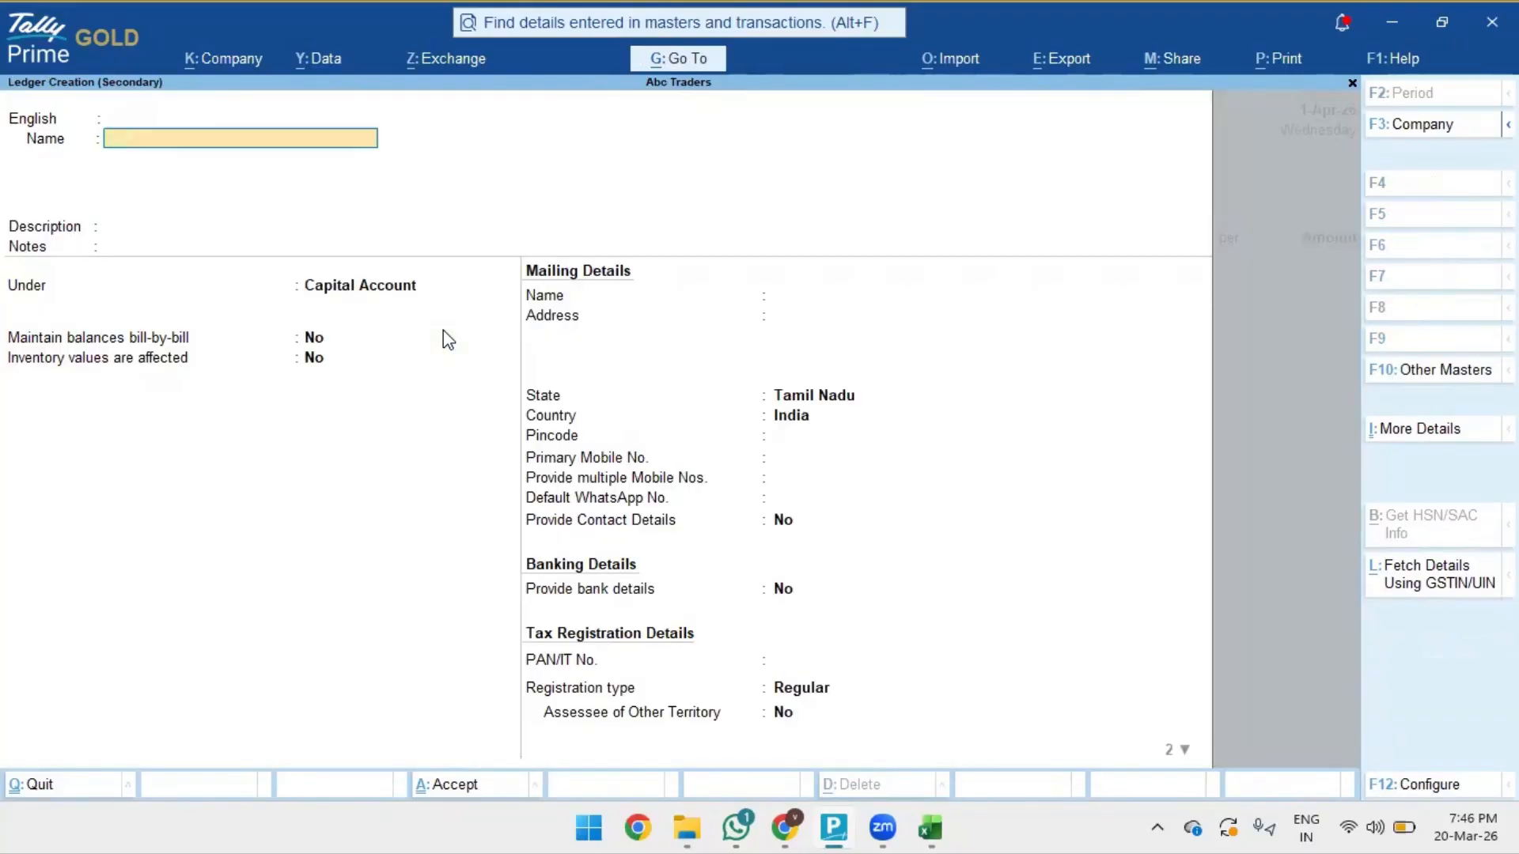
{"action": "type", "text": "P"}
{"action": "key", "text": "BackSpace"}
{"action": "key", "text": "BackSpace"}
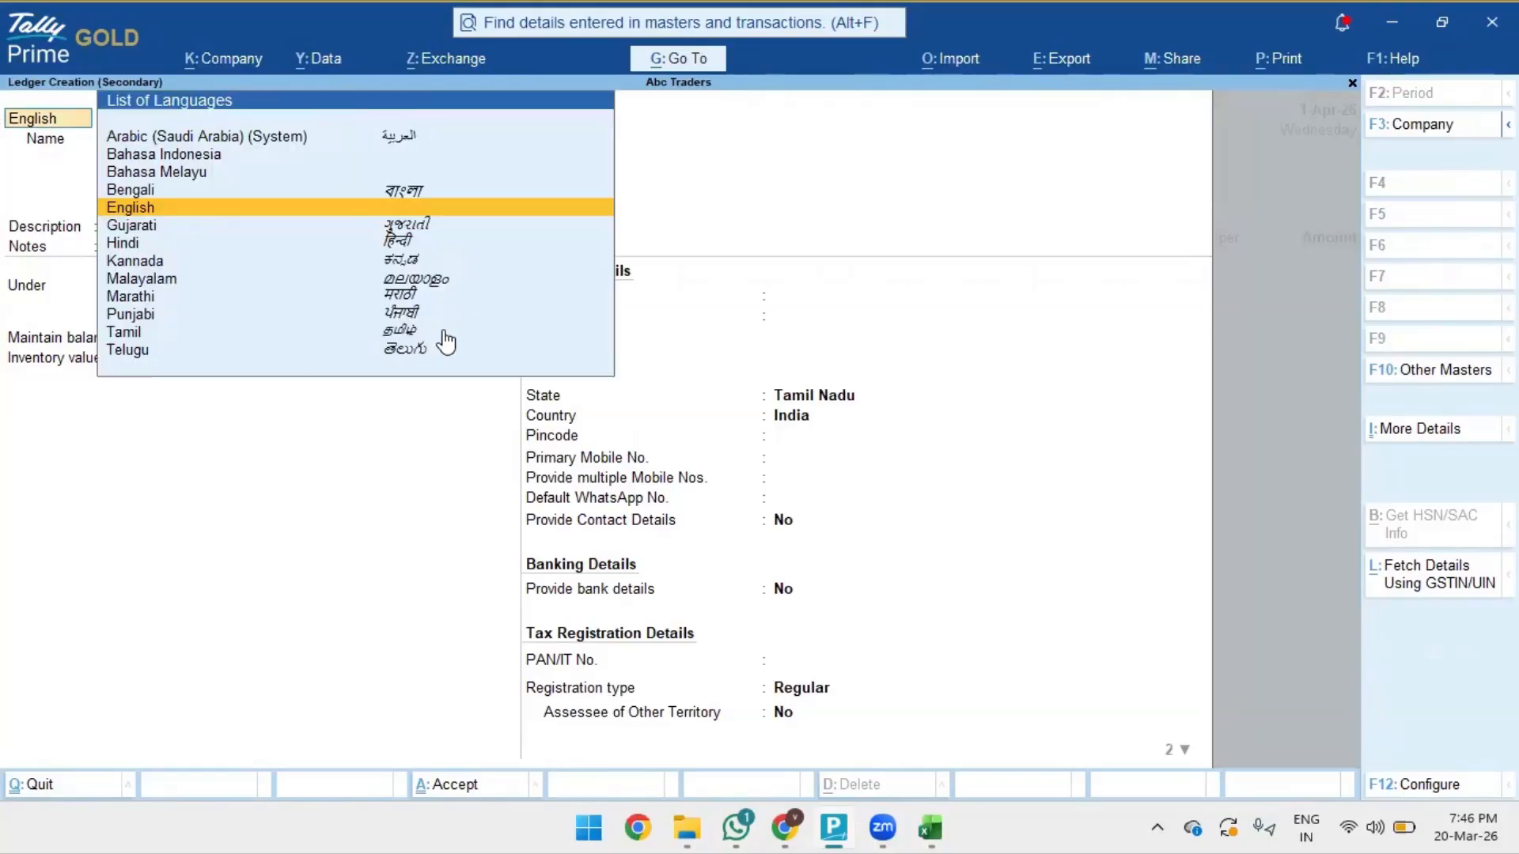
{"action": "key", "text": "Return"}
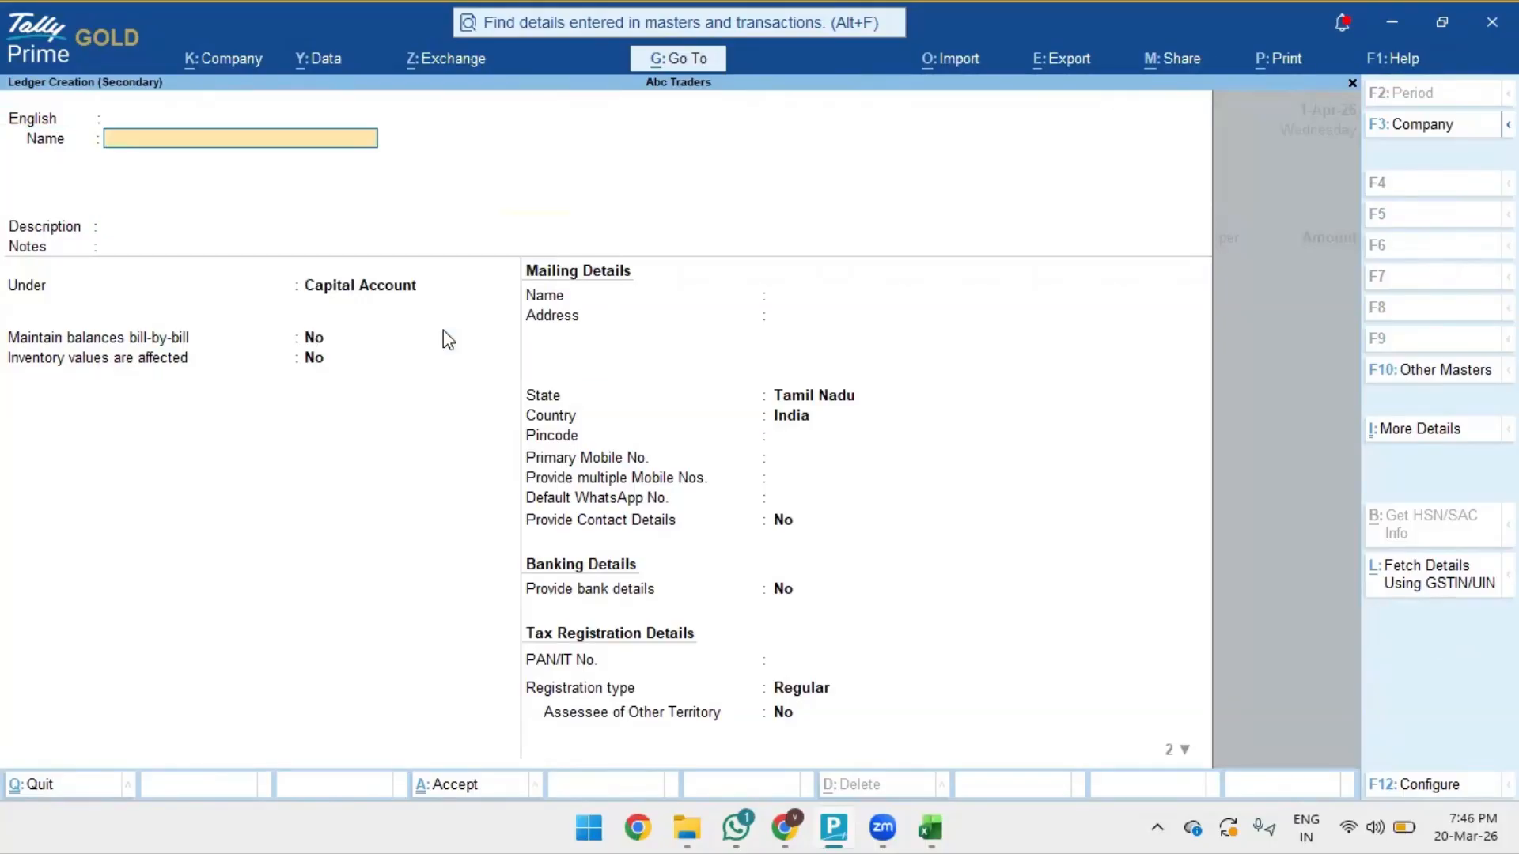
{"action": "type", "text": "SALES"}
{"action": "key", "text": "Return"}
{"action": "key", "text": "Return"}
{"action": "key", "text": "Return"}
{"action": "key", "text": "Return"}
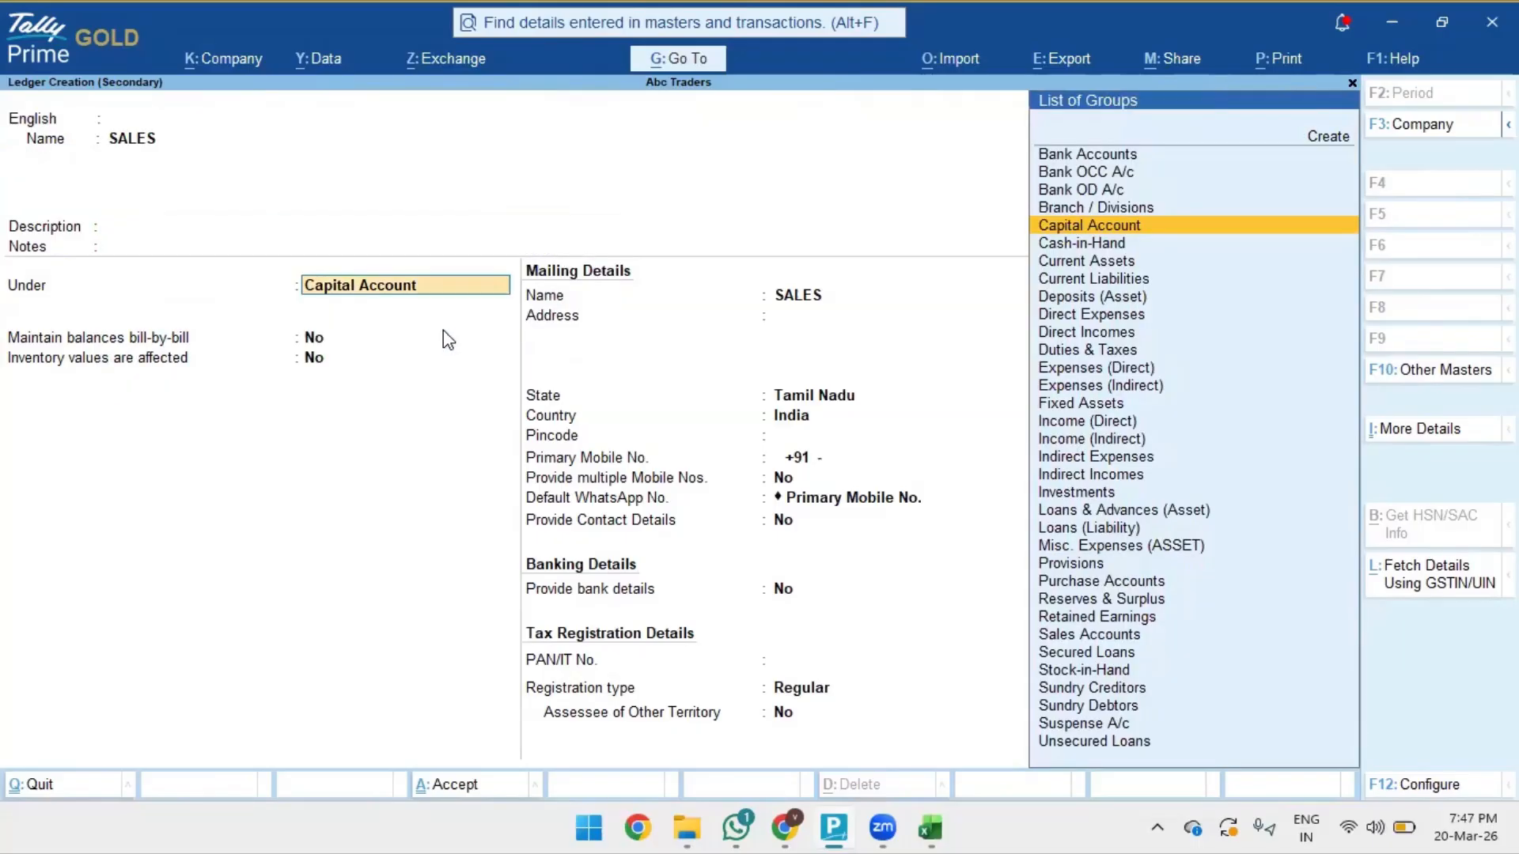
{"action": "type", "text": "SALES"}
{"action": "key", "text": "Return"}
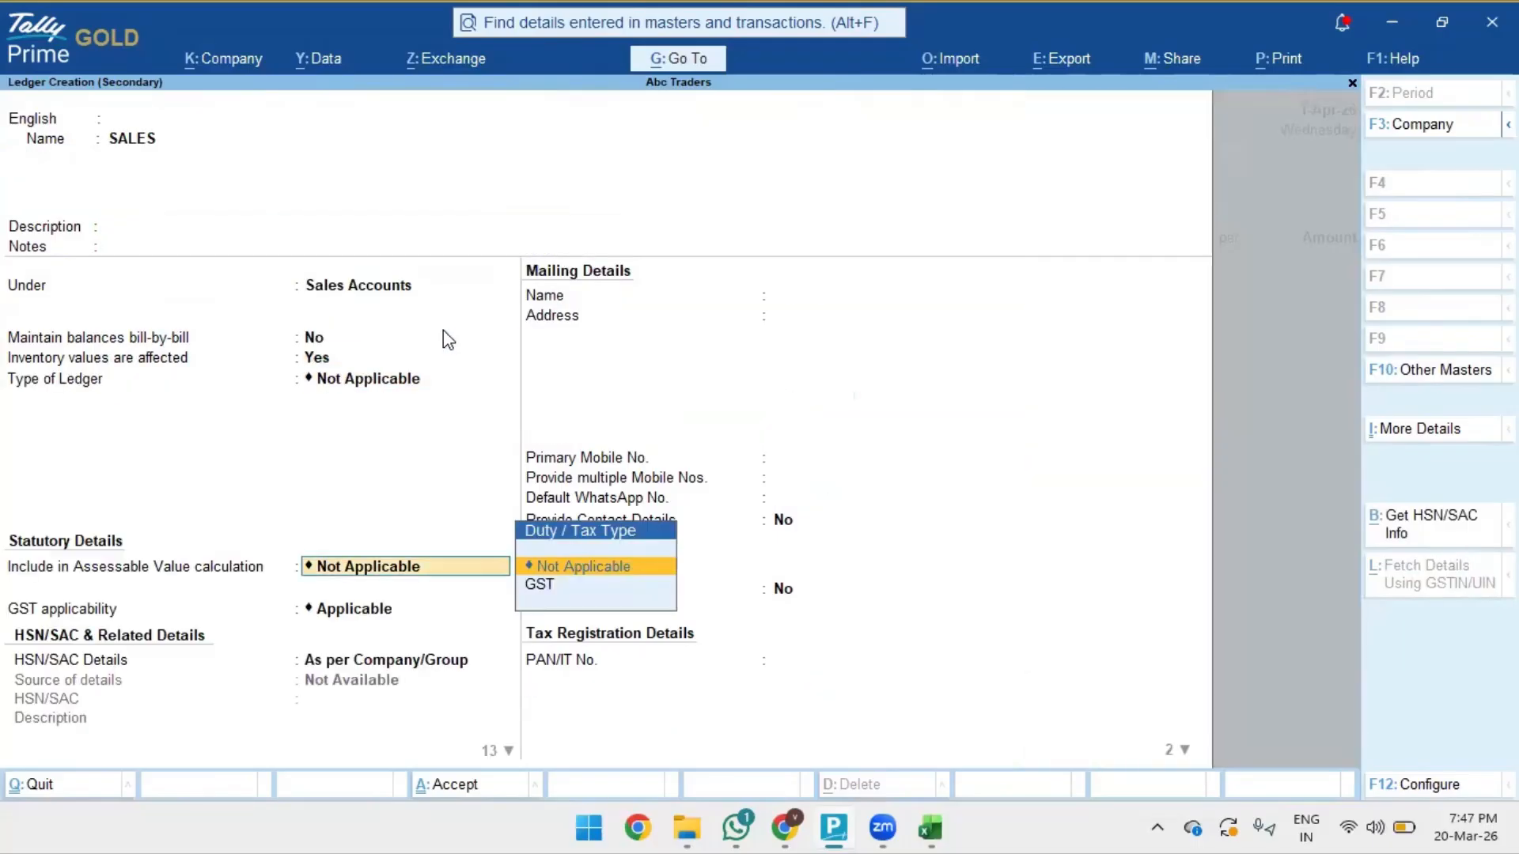
{"action": "key", "text": "ctrl+a"}
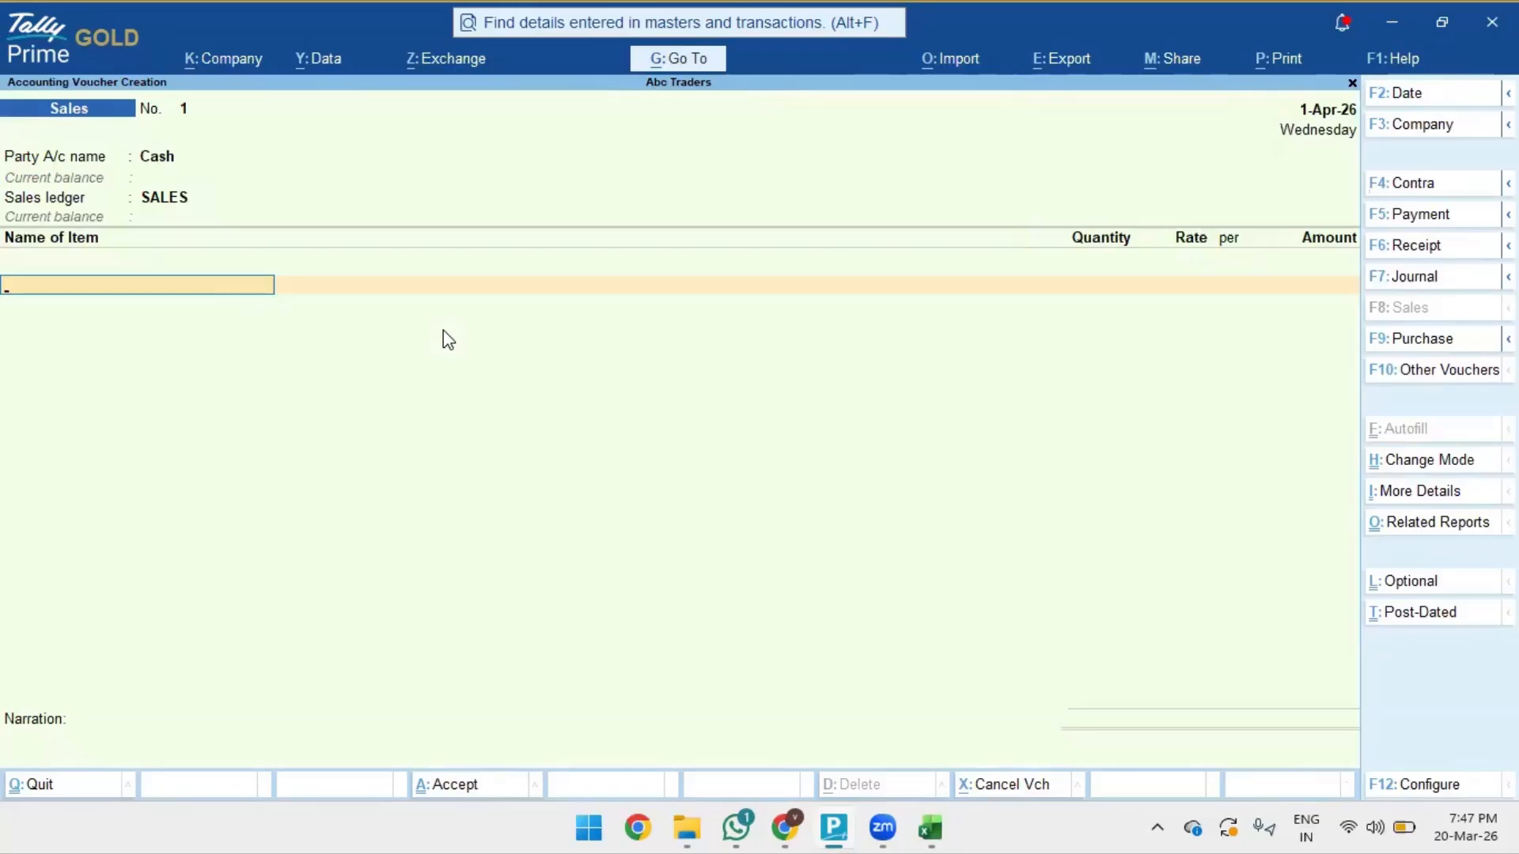
- Add Biscuit medium pack, 10 Pcs at rate 10.00 for 100.00, accept GST, and quit the voucher
{"action": "key", "text": "Down"}
{"action": "key", "text": "Return"}
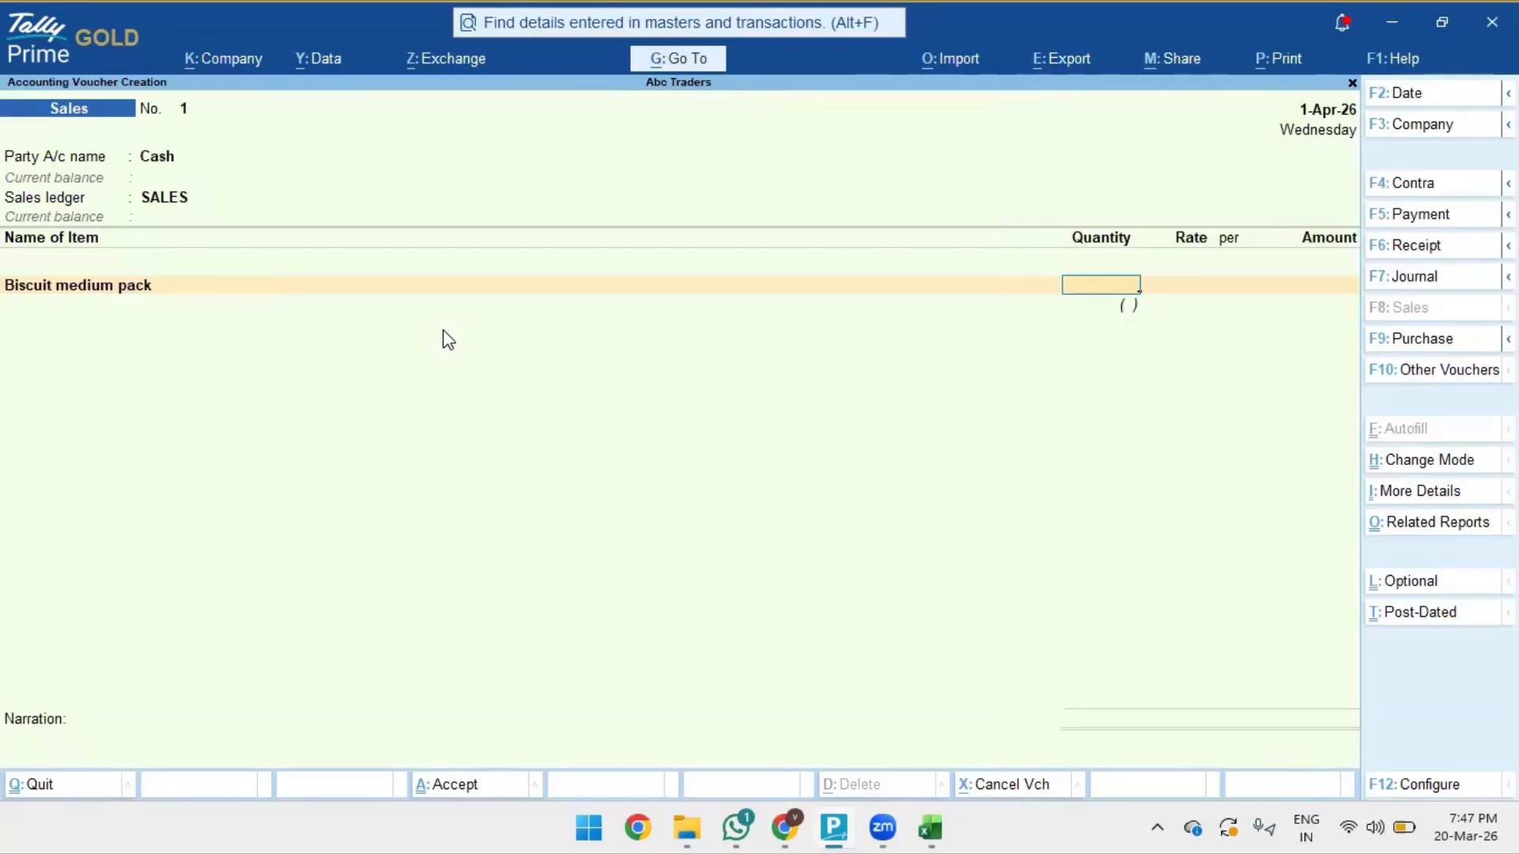
{"action": "type", "text": "10"}
{"action": "key", "text": "Return"}
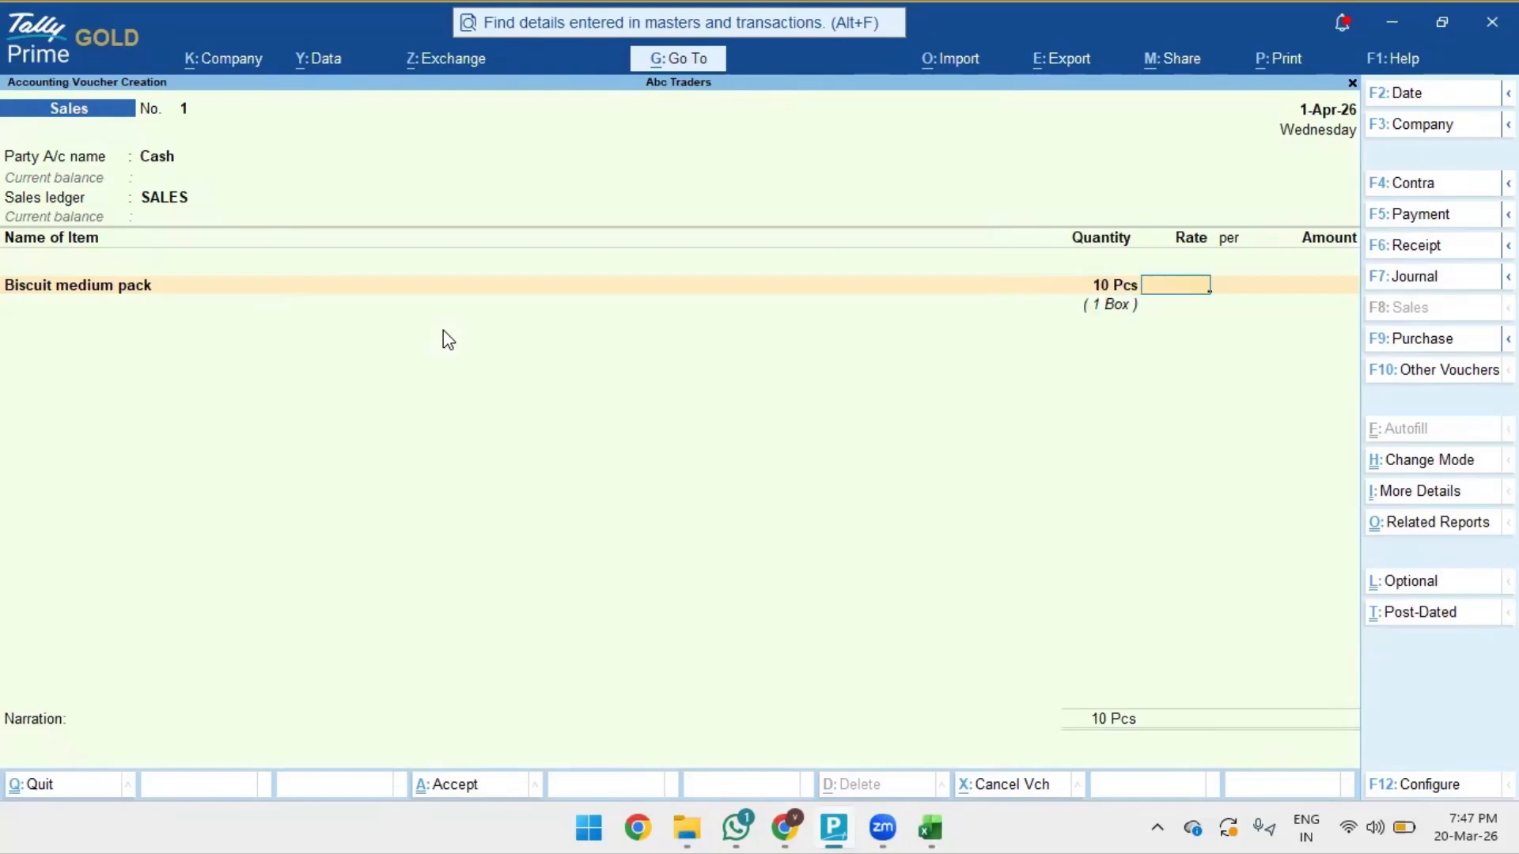
{"action": "type", "text": "10"}
{"action": "key", "text": "Return"}
{"action": "key", "text": "Return"}
{"action": "key", "text": "Return"}
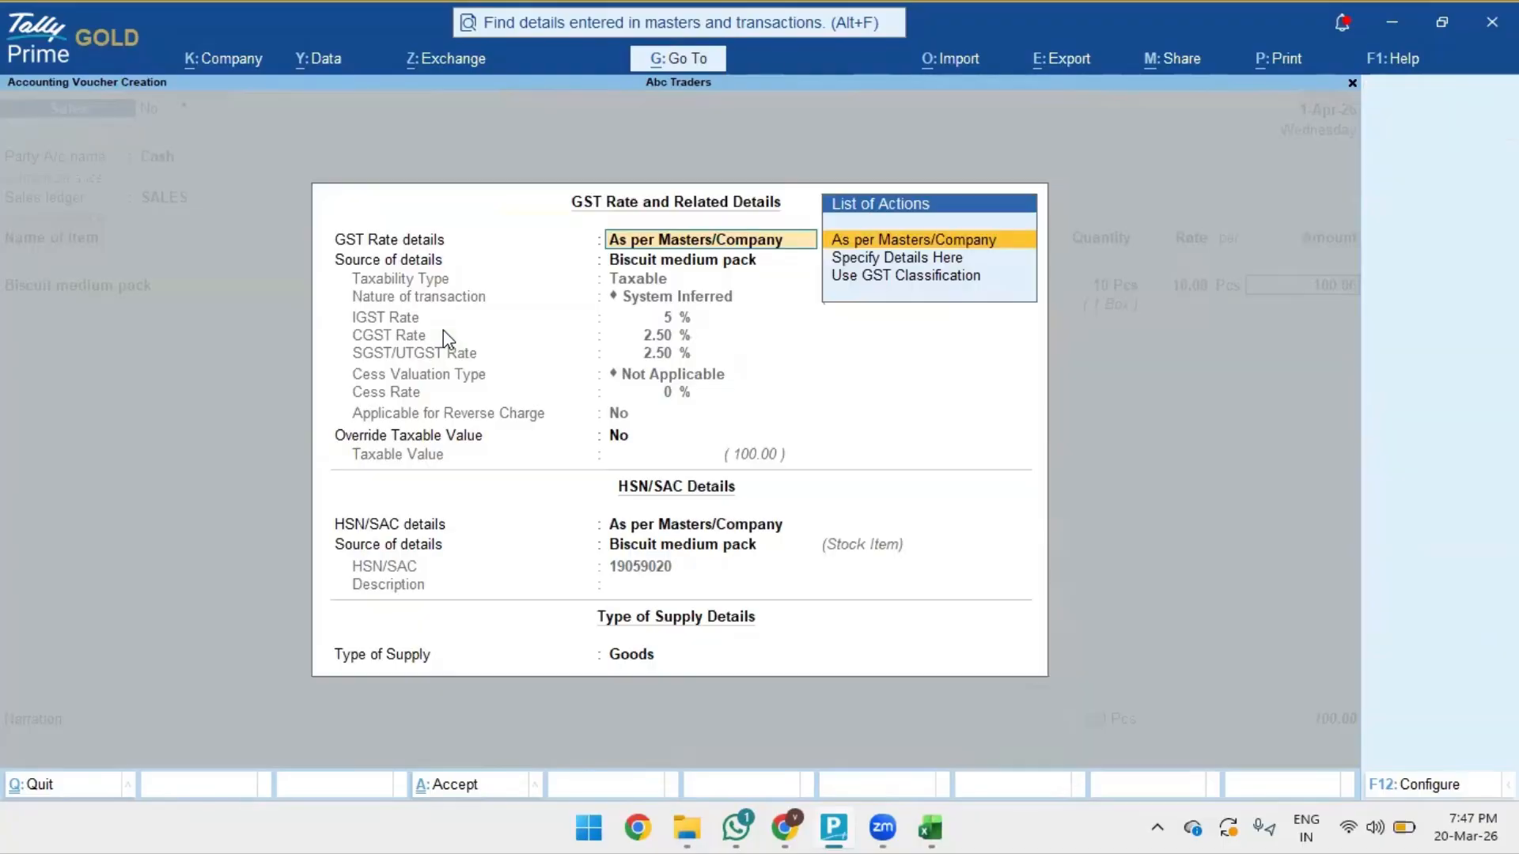
{"action": "key", "text": "ctrl+a"}
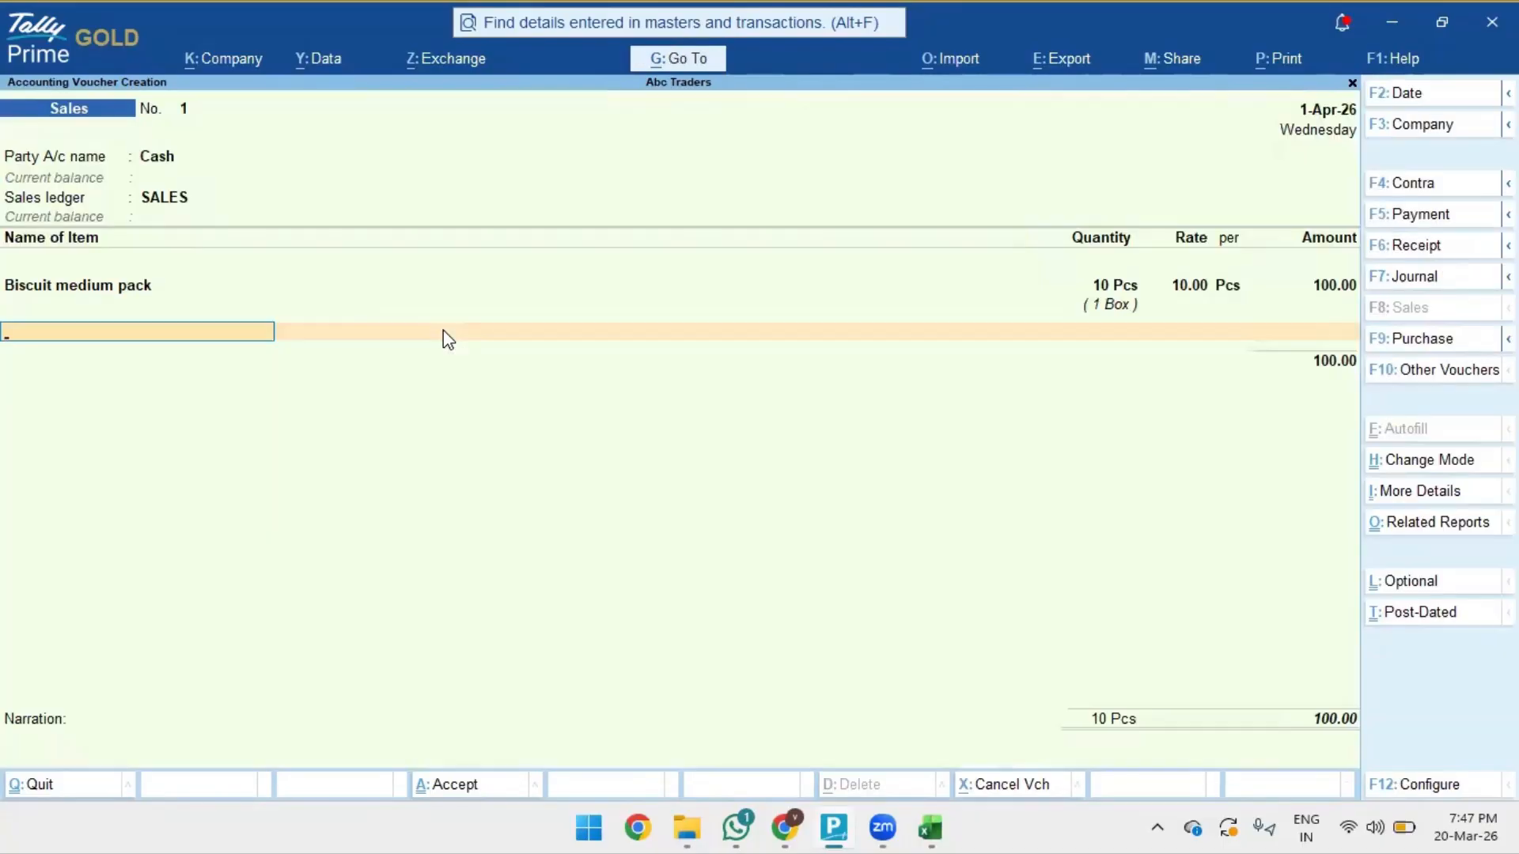
{"action": "key", "text": "Escape"}
{"action": "key", "text": "Return"}
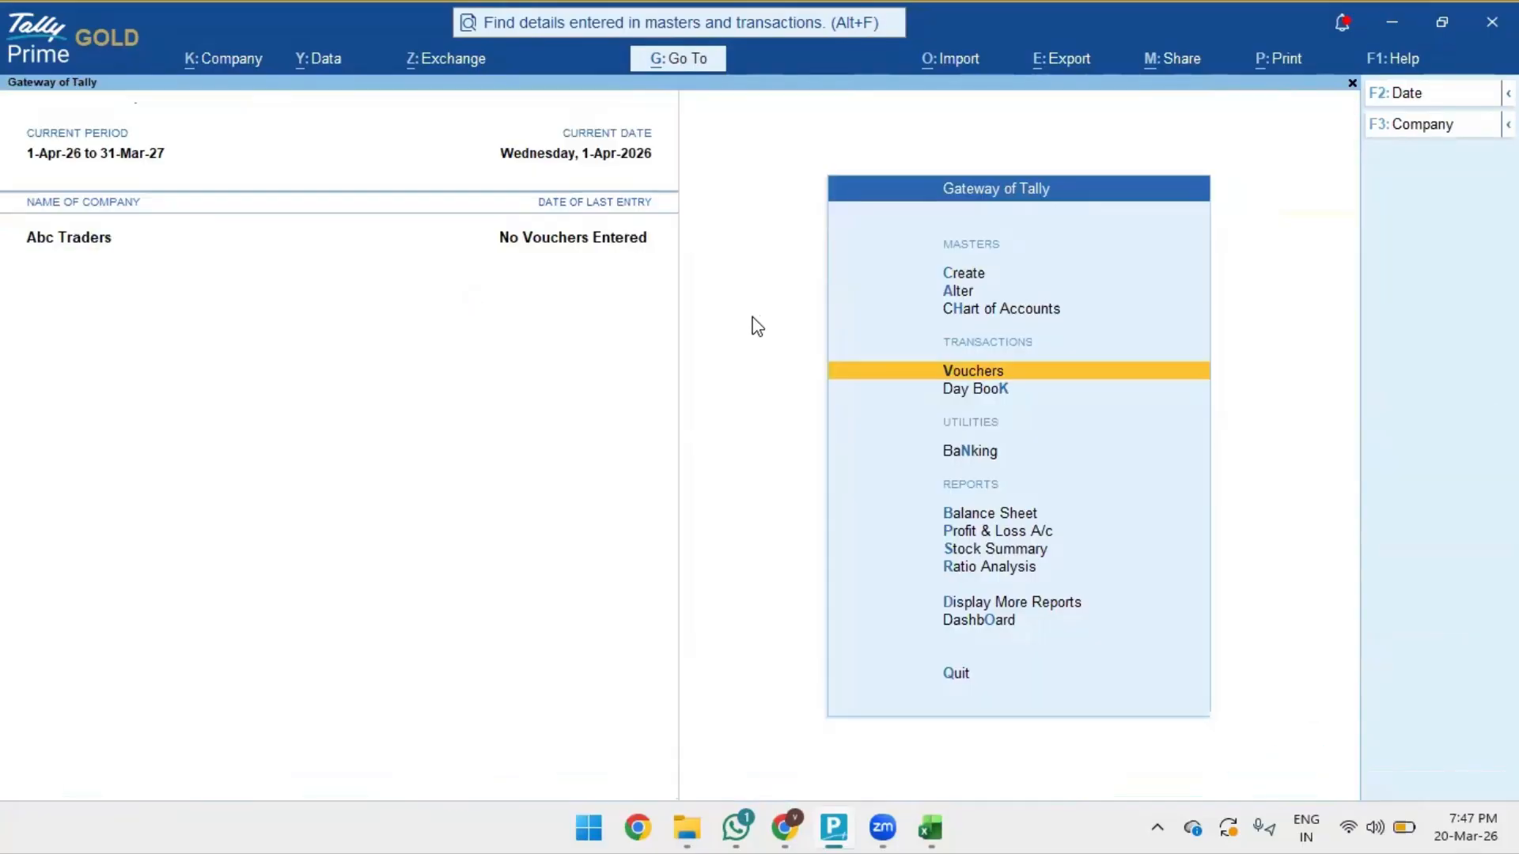
{"action": "key", "text": "Escape"}
{"action": "key", "text": "Escape"}
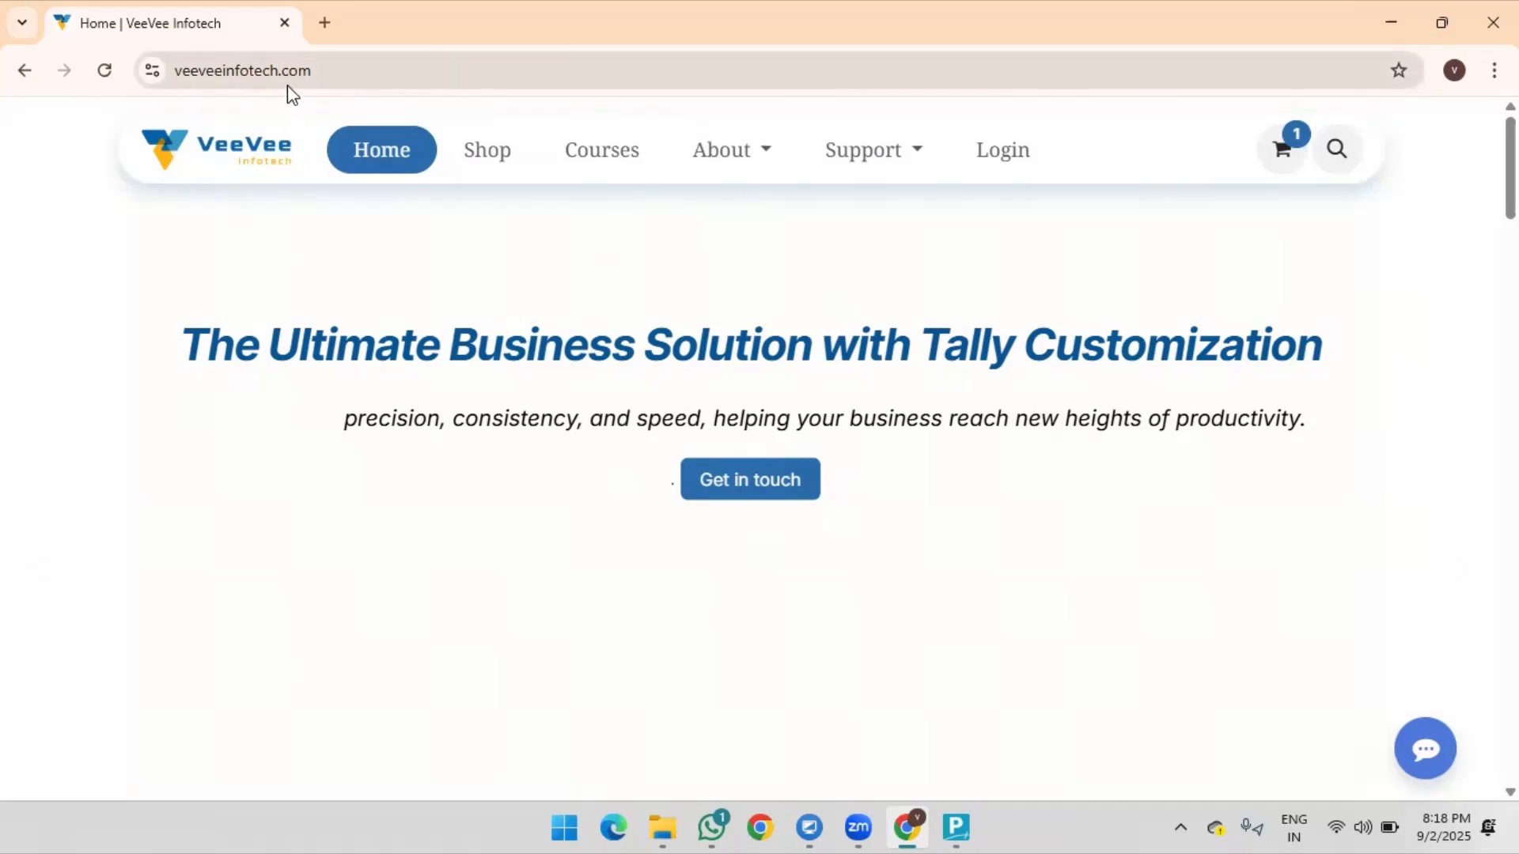
- Go to Courses, open Tally Prime Fundamentals (₹99.00), and scroll to its 11 lessons
{"action": "left_click", "coordinate": [331, 76]}
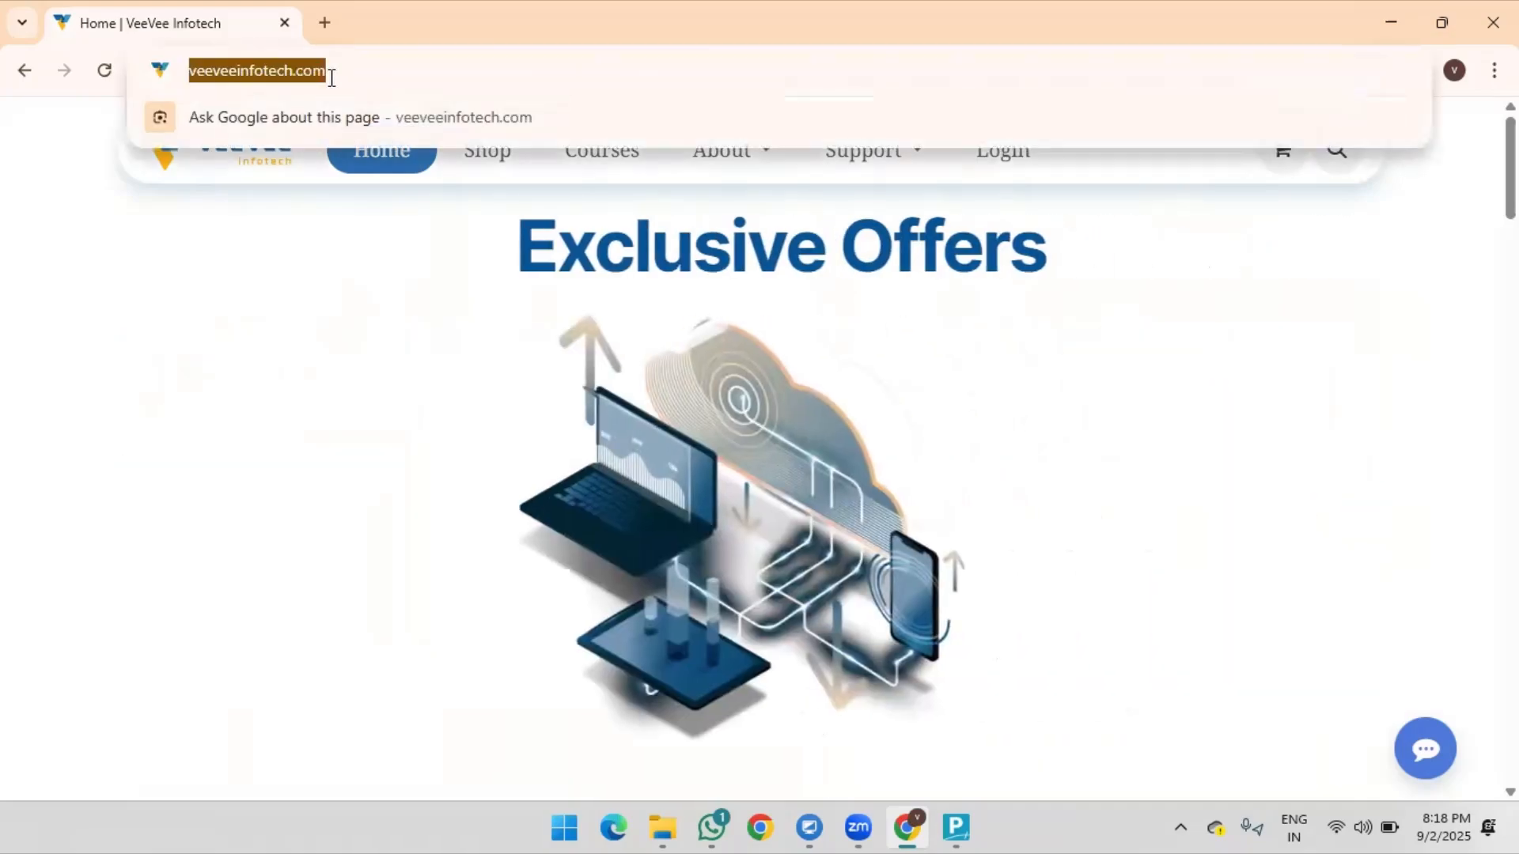
{"action": "left_click", "coordinate": [405, 251]}
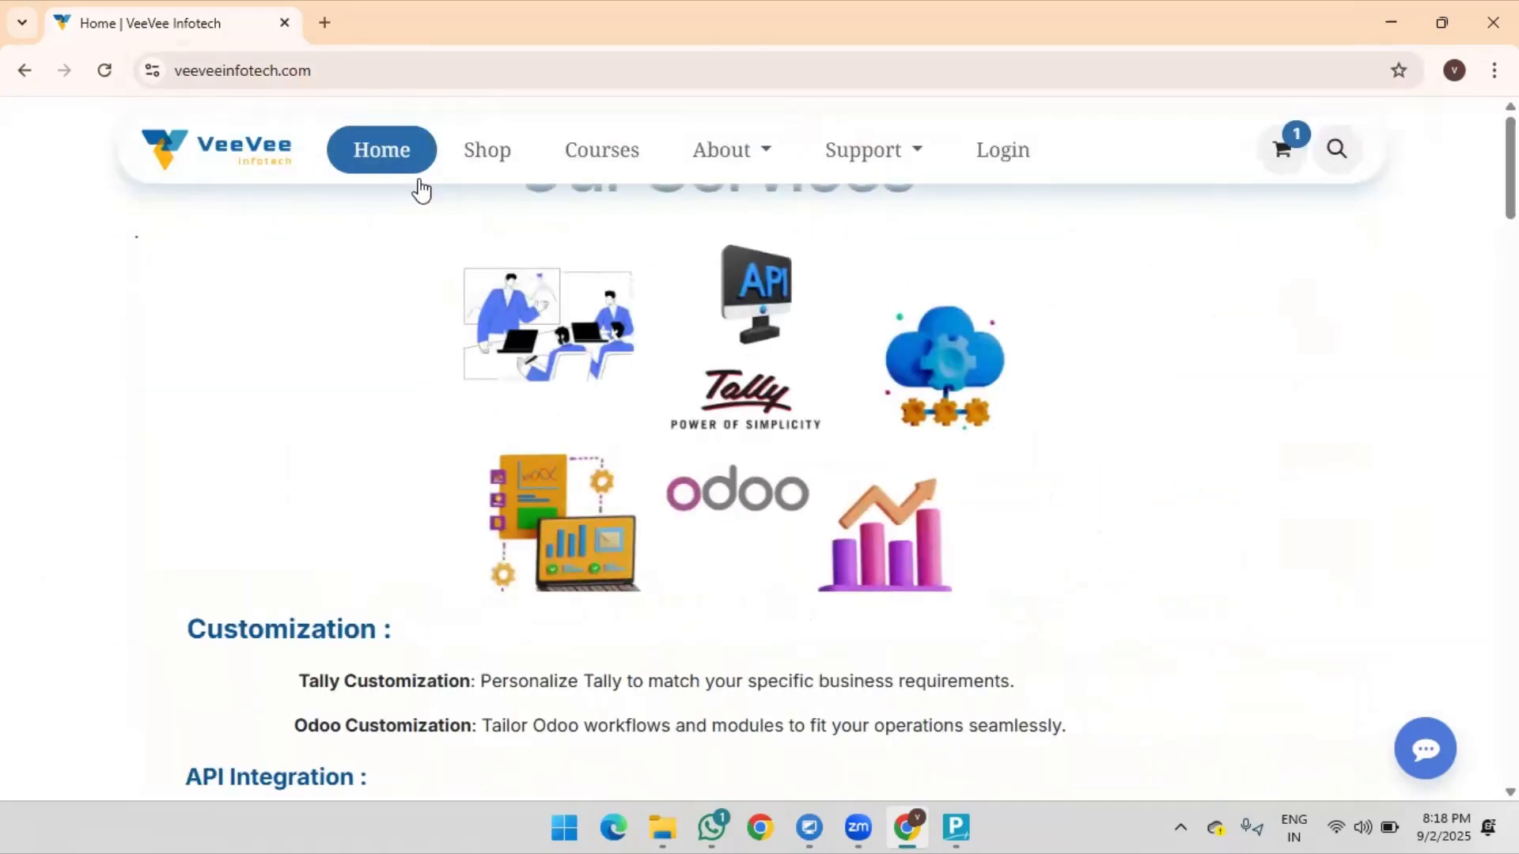
{"action": "left_click", "coordinate": [599, 154]}
{"action": "scroll", "coordinate": [379, 501], "scroll_direction": "down", "scroll_amount": 4}
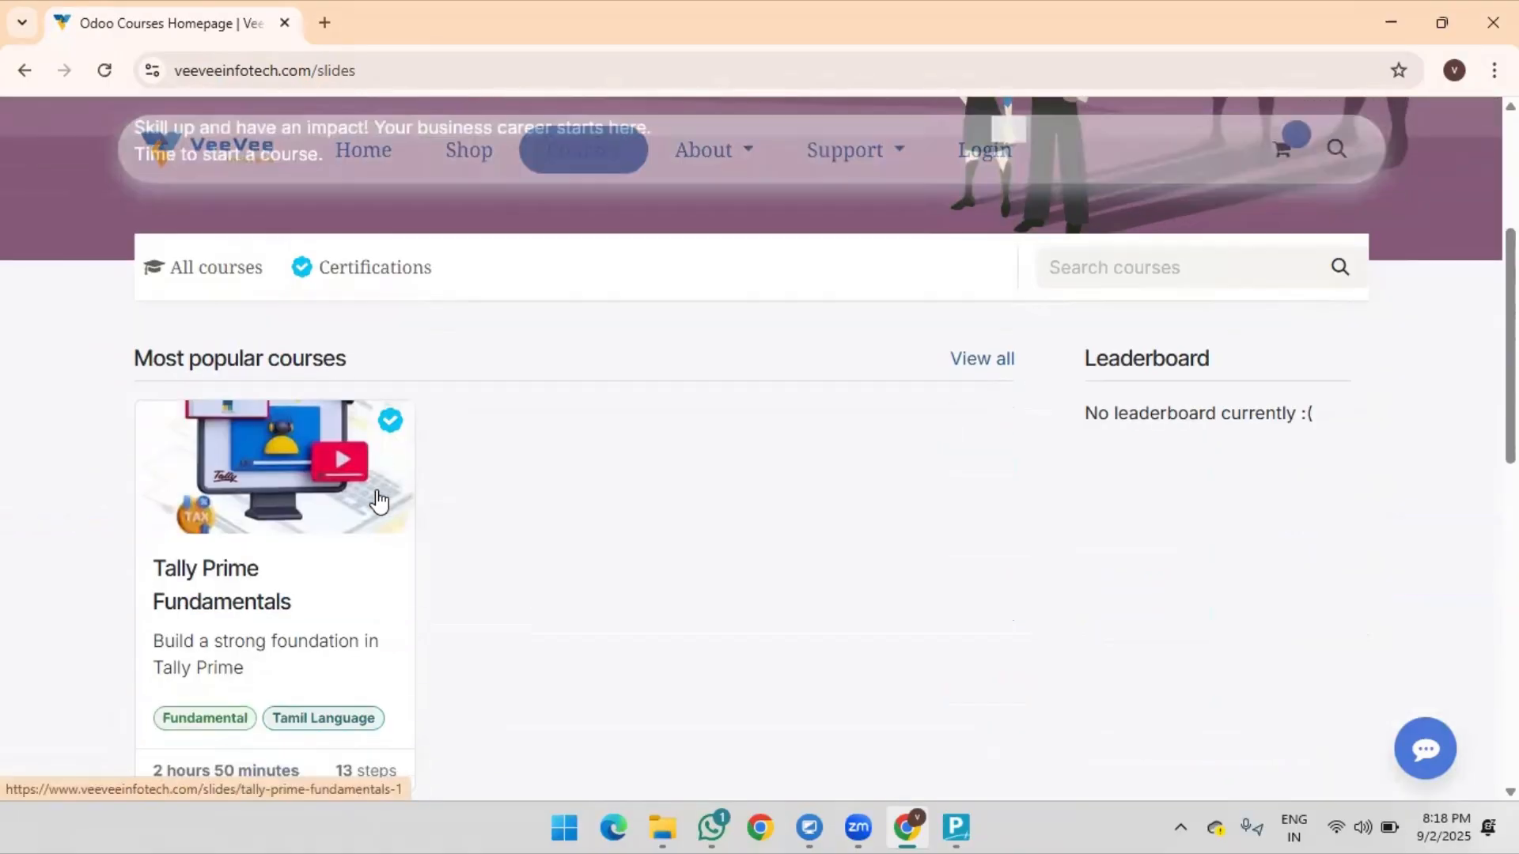
{"action": "scroll", "coordinate": [376, 546], "scroll_direction": "down", "scroll_amount": 1}
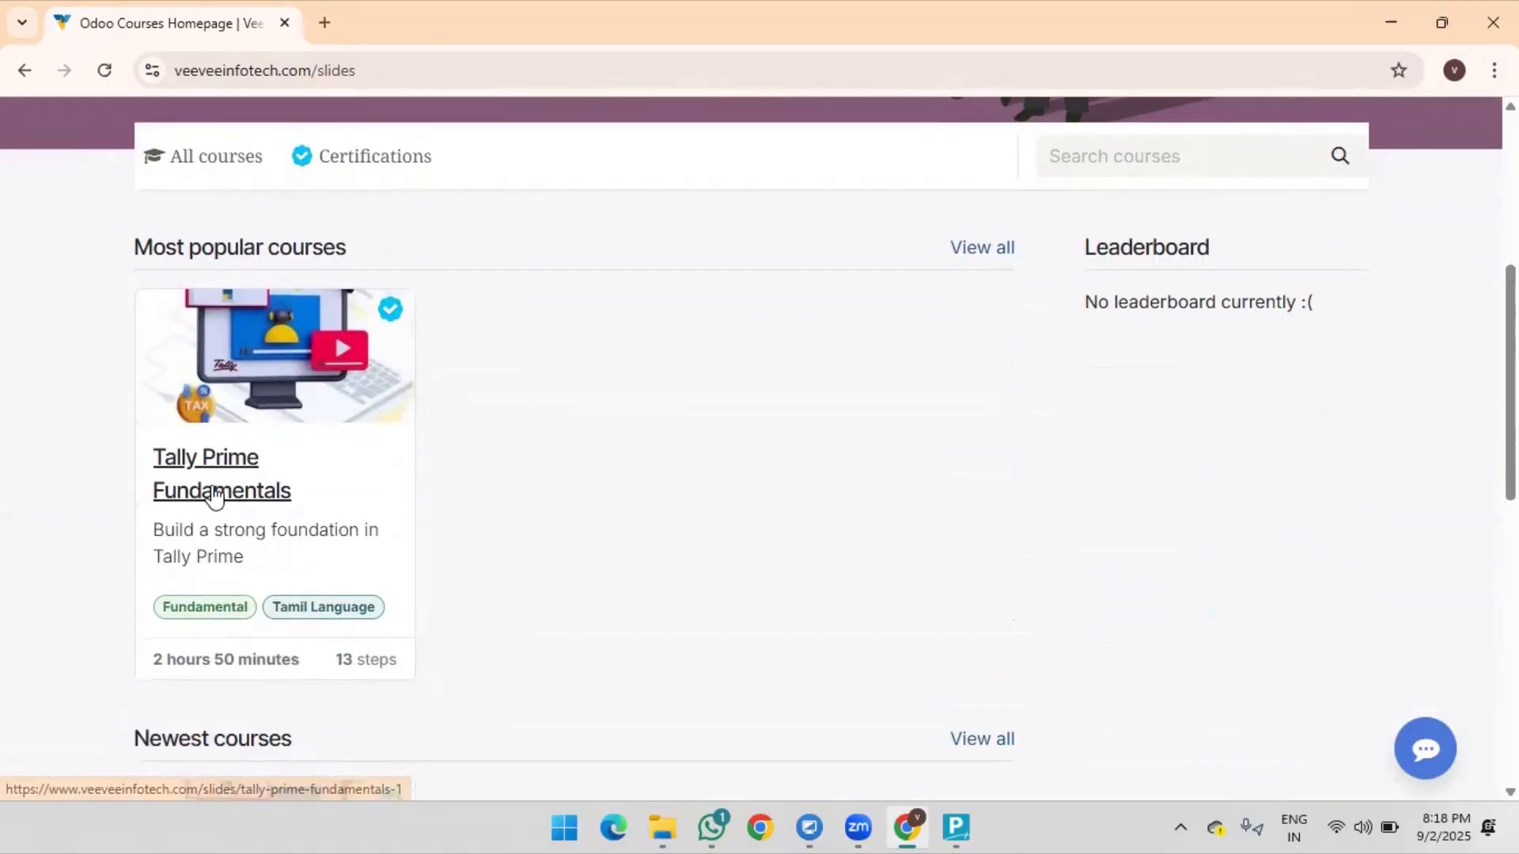
{"action": "left_click", "coordinate": [254, 492]}
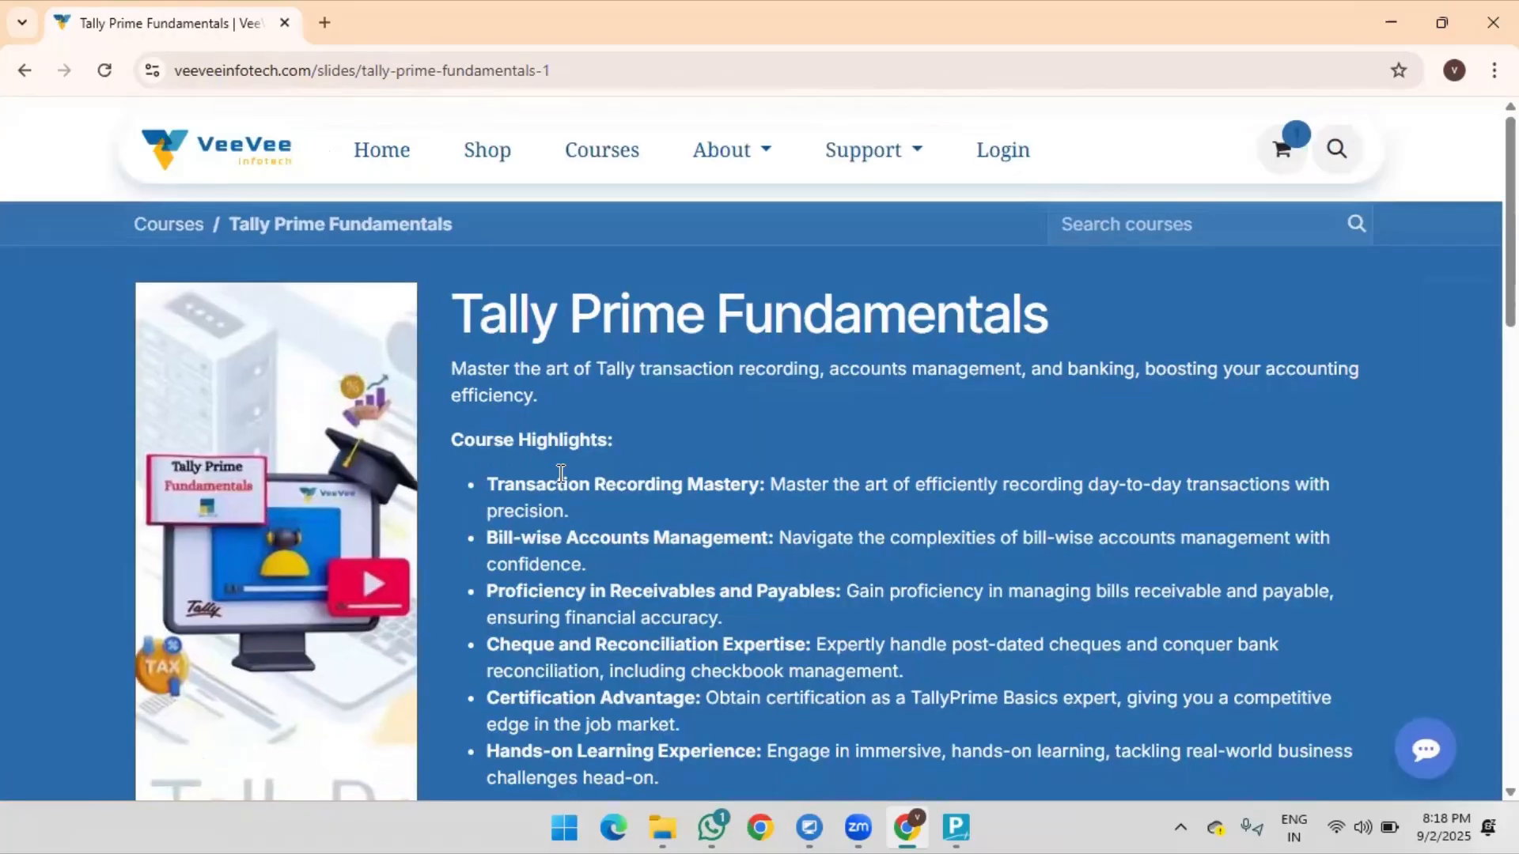
{"action": "scroll", "coordinate": [560, 473], "scroll_direction": "down", "scroll_amount": 5}
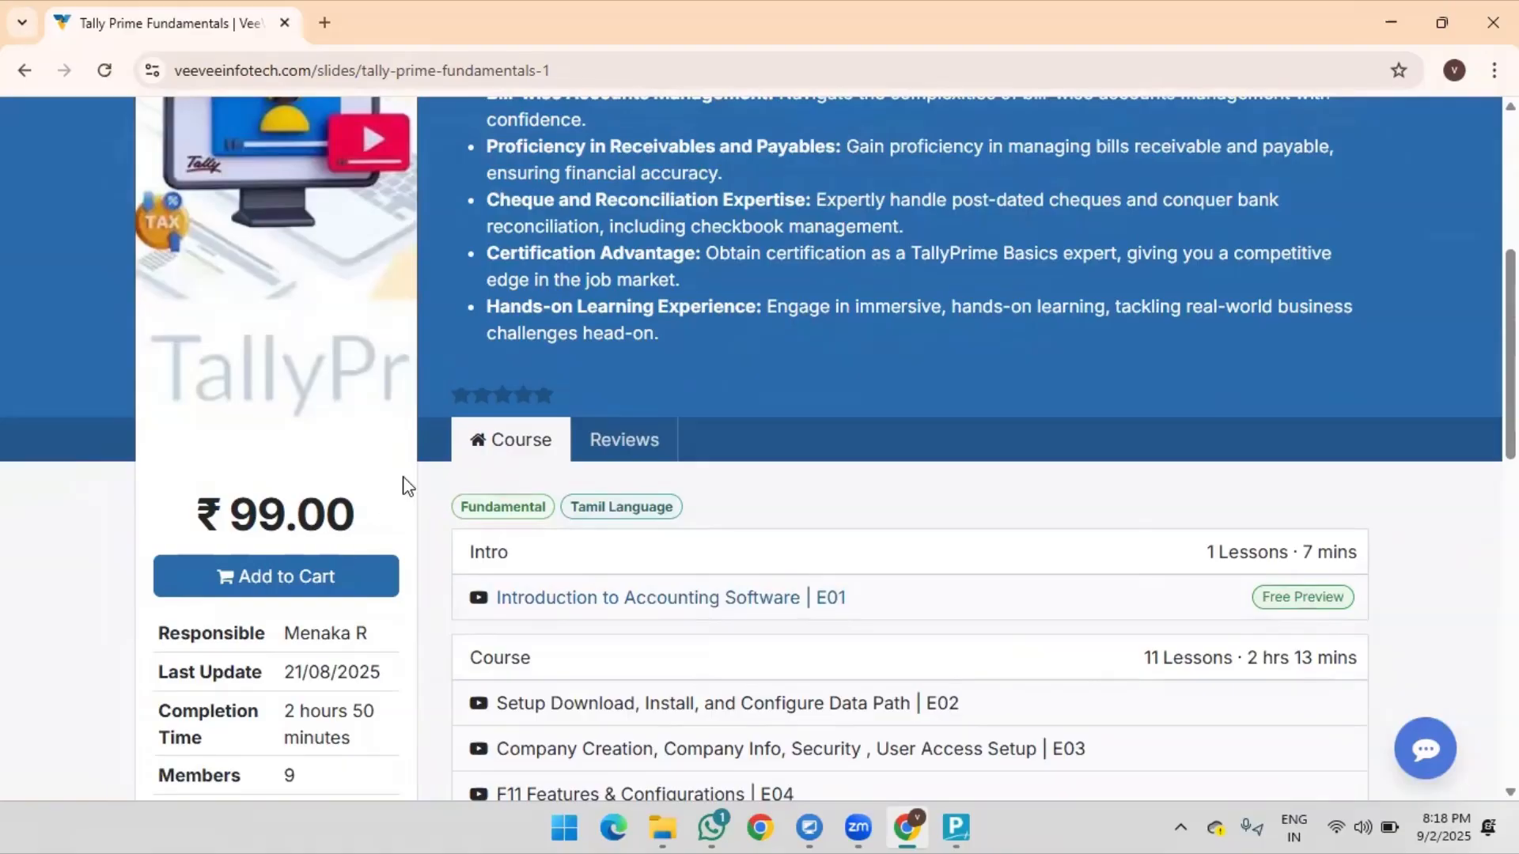
{"action": "scroll", "coordinate": [638, 515], "scroll_direction": "down", "scroll_amount": 3}
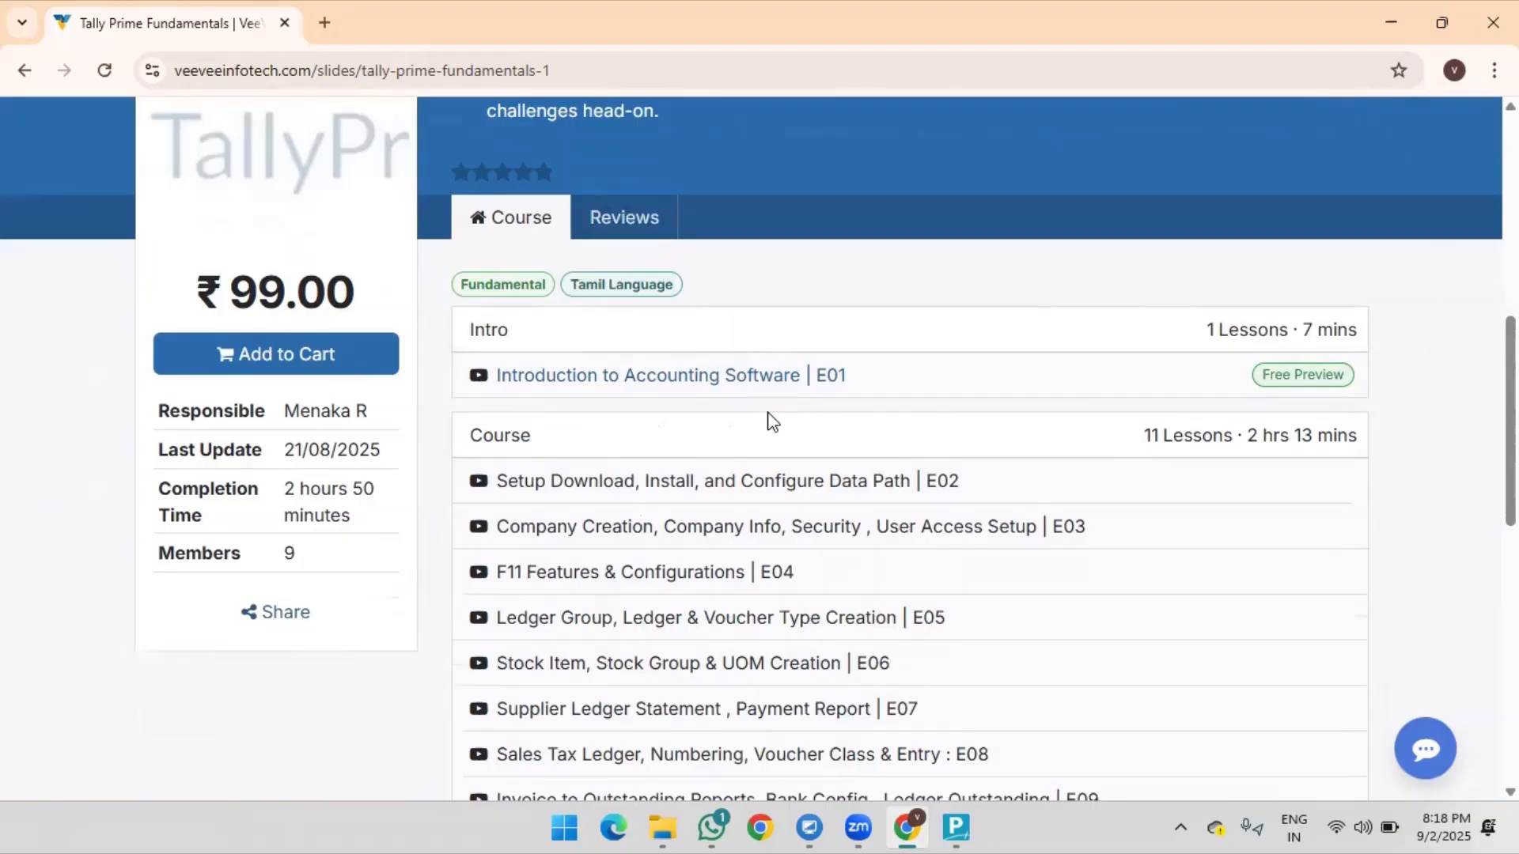